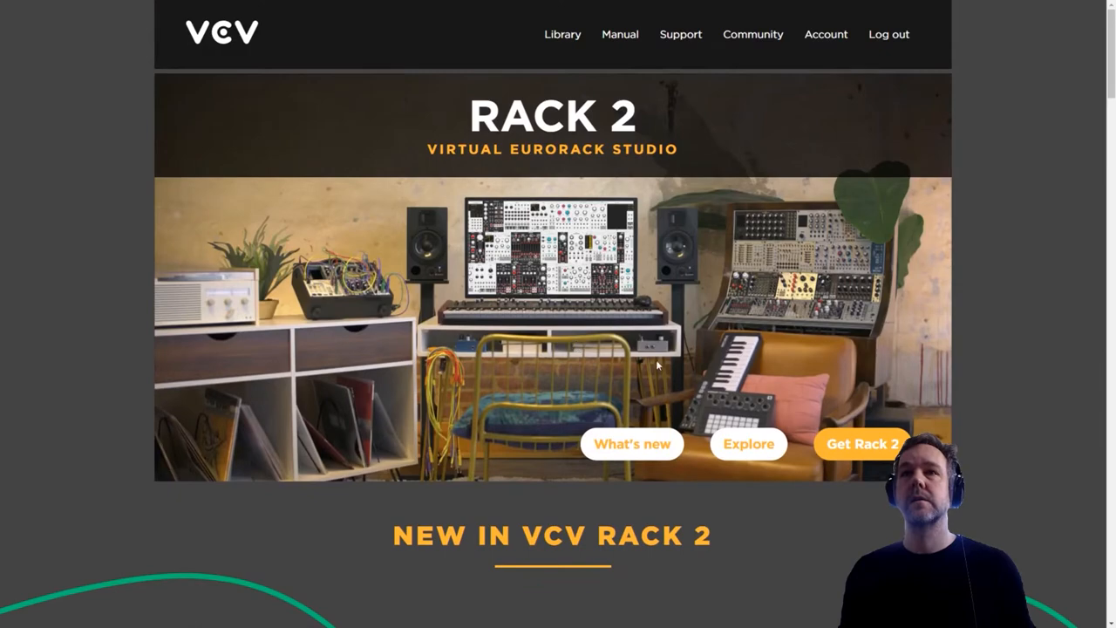
- View the Rack 2 download options on the VCV website and switch to VCV Rack
{"action": "left_click", "coordinate": [881, 446]}
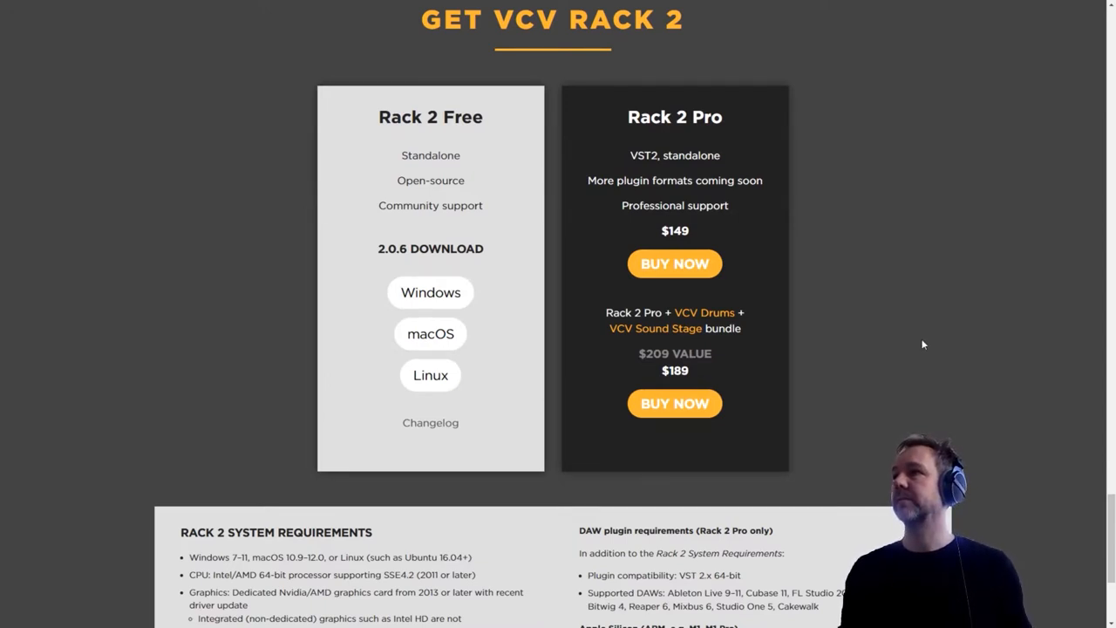
{"action": "key", "text": "alt+Tab"}
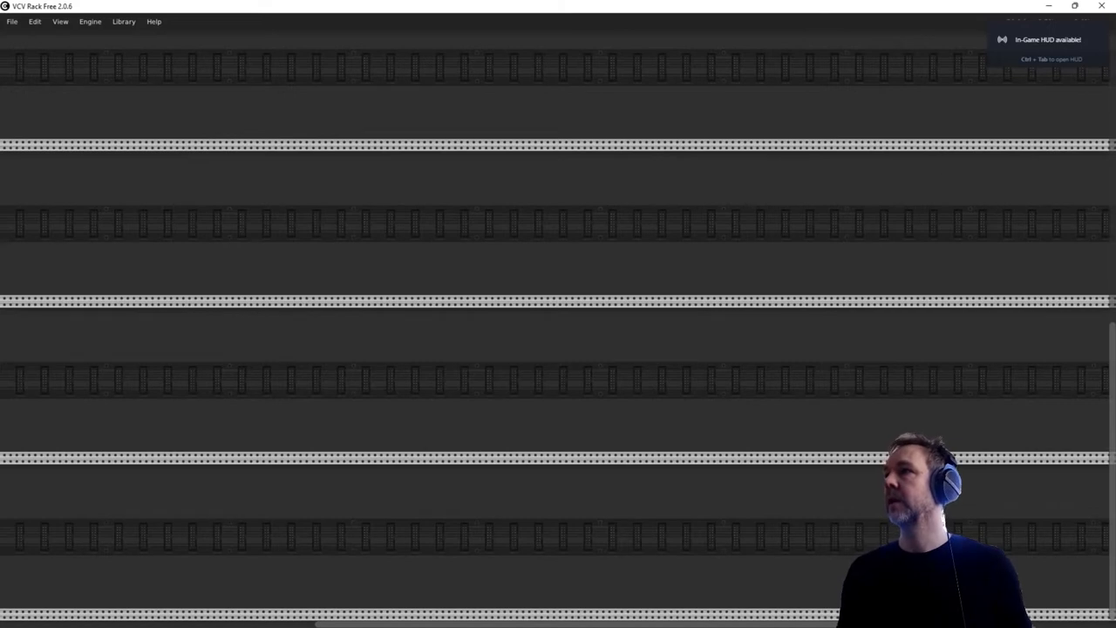
- Add the Impromptu Clocked and Valley Dexter modules to the empty rack
{"action": "right_click", "coordinate": [518, 273]}
{"action": "left_click", "coordinate": [544, 388]}
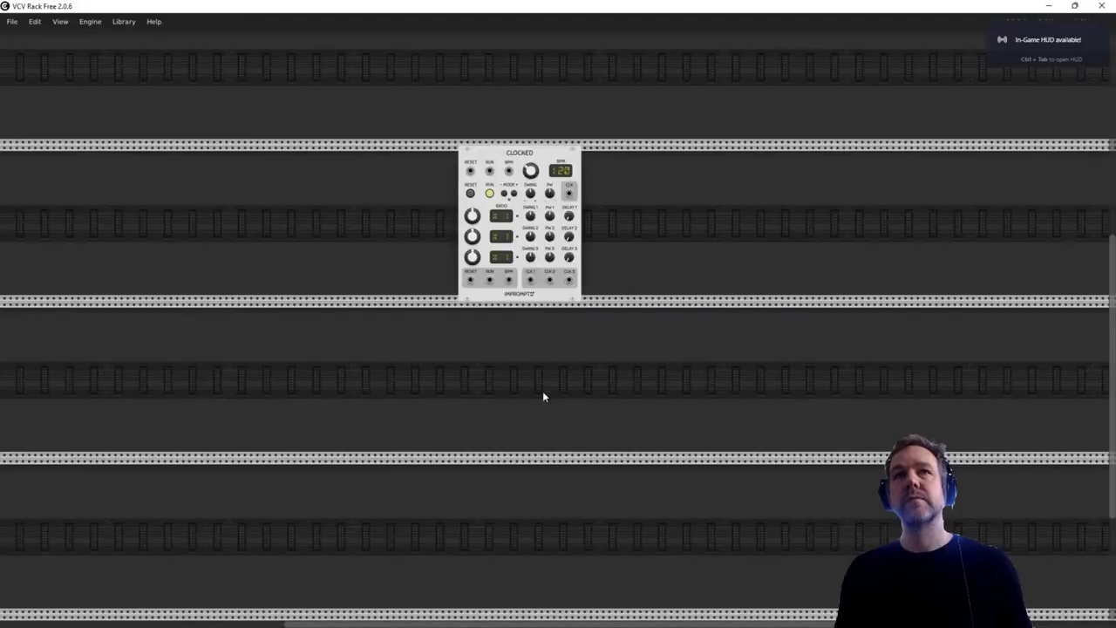
{"action": "right_click", "coordinate": [627, 365]}
{"action": "left_click", "coordinate": [679, 466]}
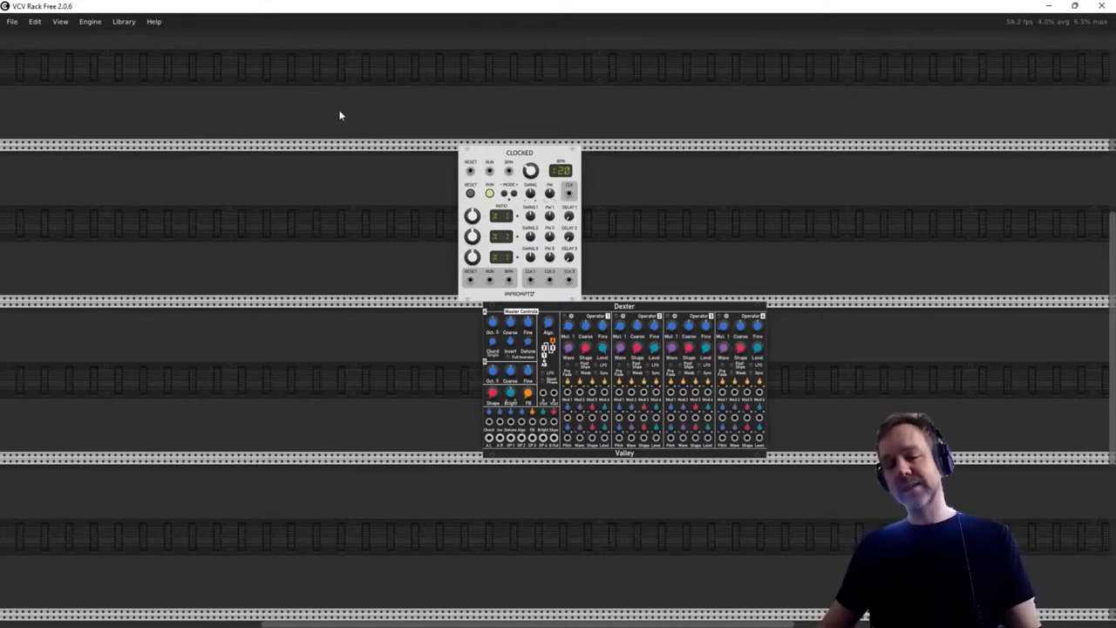
- Select the Clocked and Dexter modules together and delete both from the rack
{"action": "left_click_drag", "start_coordinate": [353, 85], "coordinate": [895, 542]}
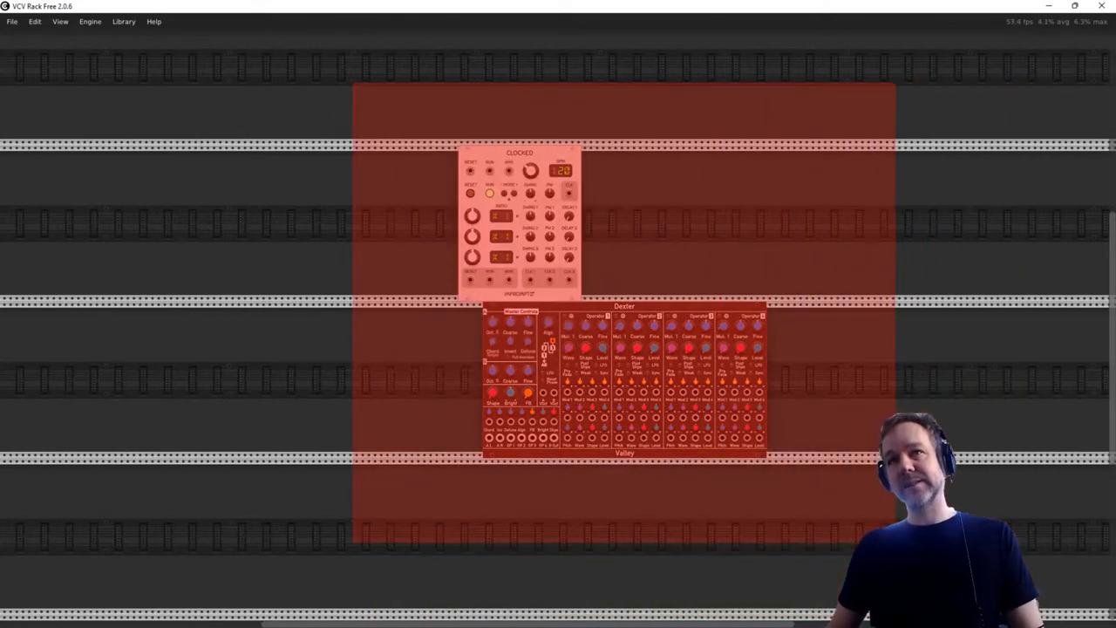
{"action": "left_click", "coordinate": [369, 130]}
{"action": "left_click_drag", "start_coordinate": [356, 100], "coordinate": [895, 518]}
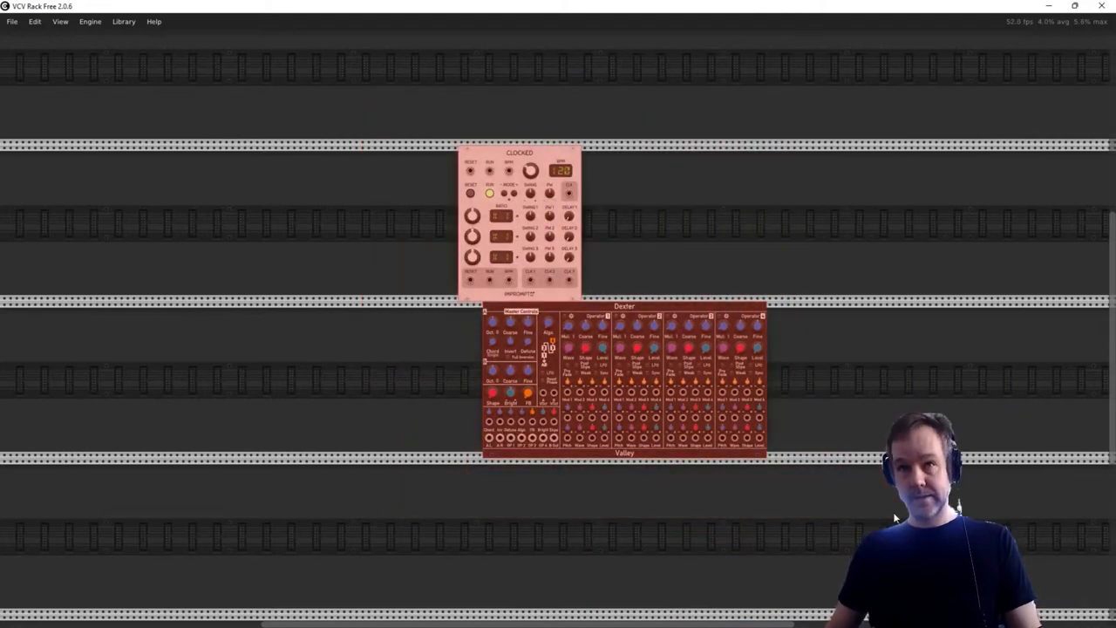
{"action": "key", "text": "Delete"}
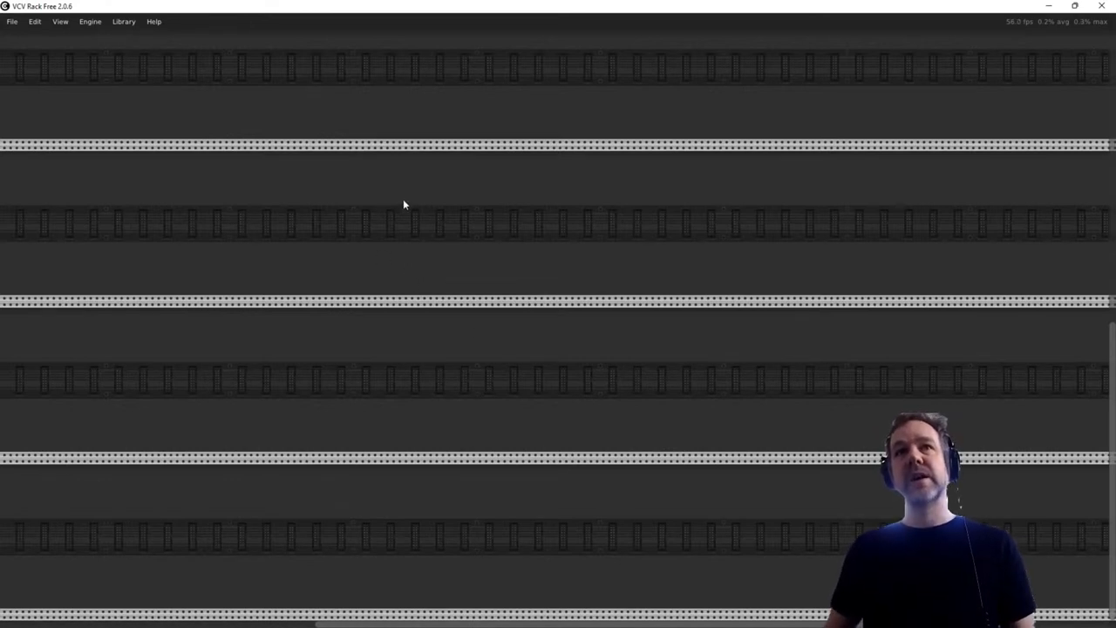
{"action": "left_click_drag", "start_coordinate": [214, 109], "coordinate": [659, 428]}
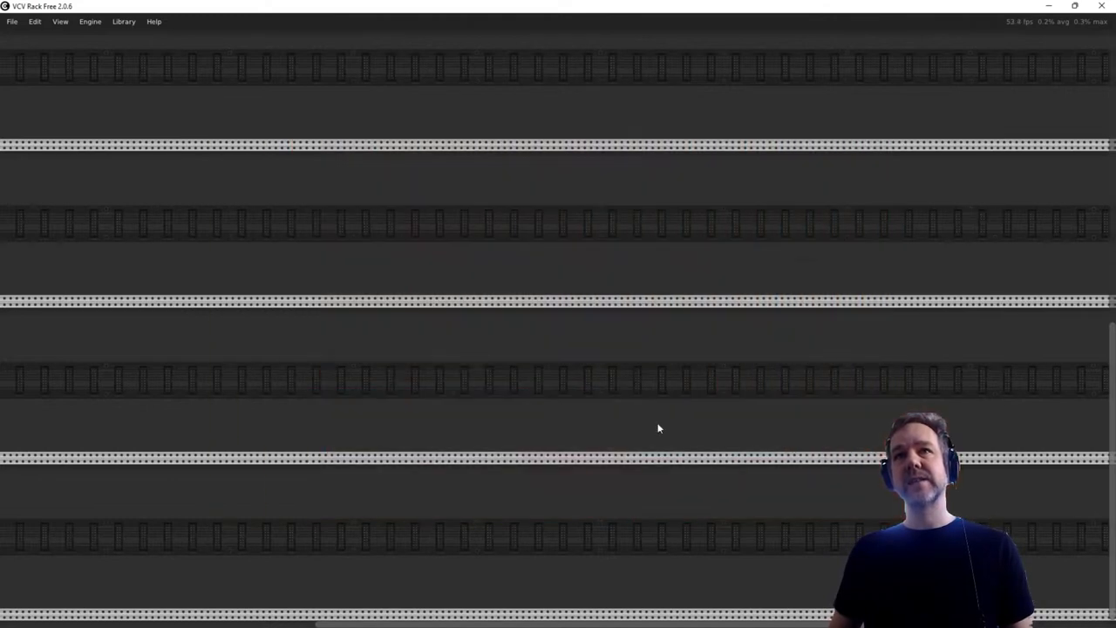
- Open the module browser and filter the modules by the VCV brand
{"action": "right_click", "coordinate": [474, 271]}
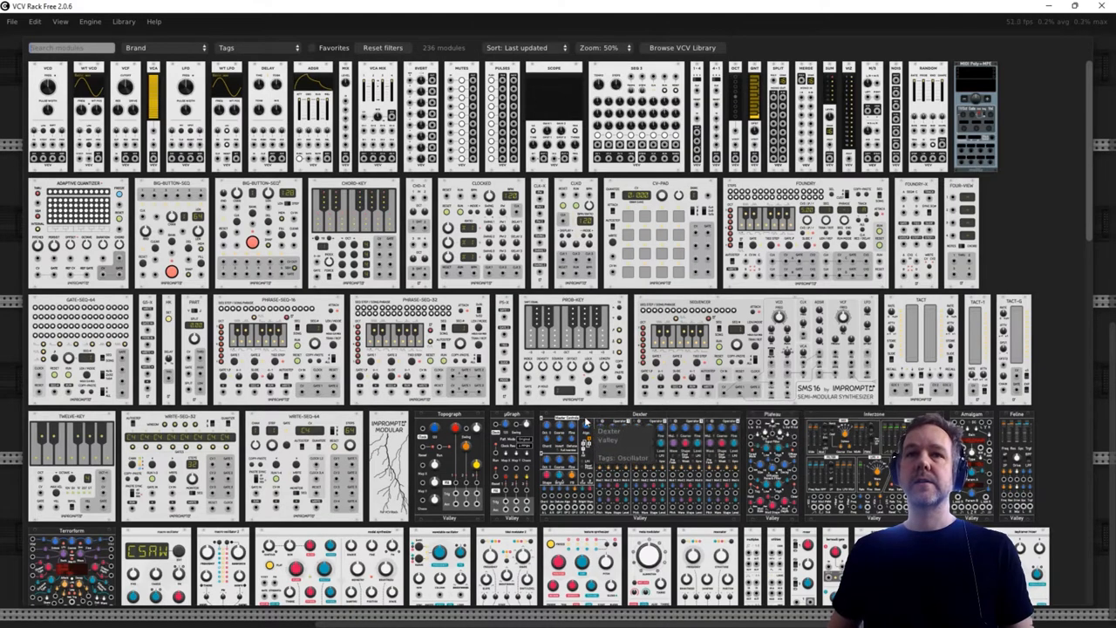
{"action": "scroll", "coordinate": [586, 423], "scroll_direction": "down", "scroll_amount": 3}
{"action": "scroll", "coordinate": [584, 423], "scroll_direction": "up", "scroll_amount": 3}
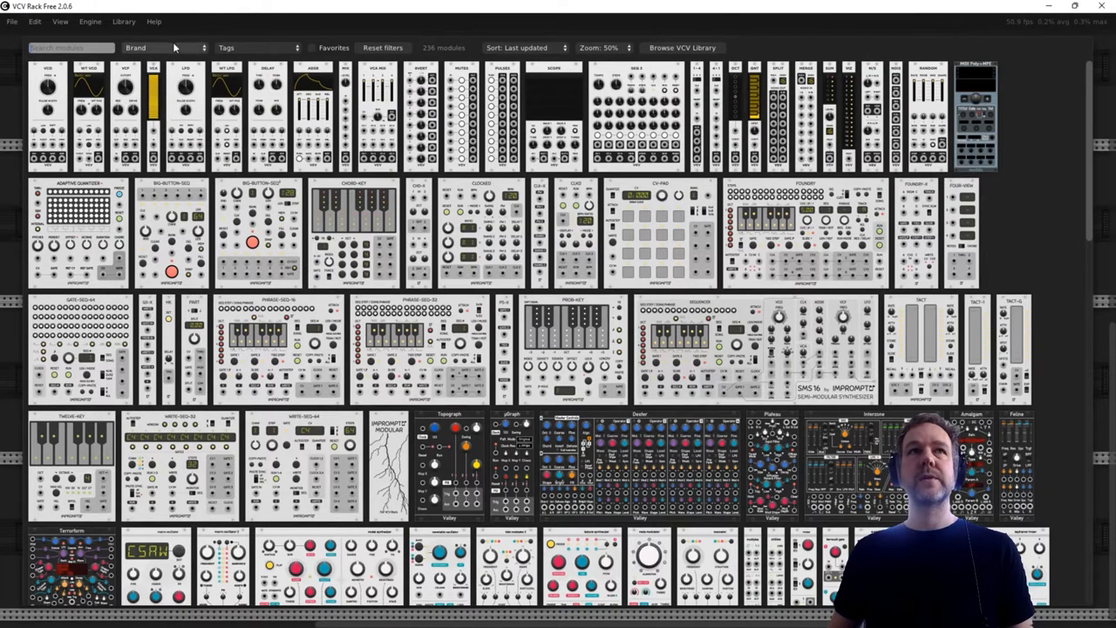
{"action": "left_click", "coordinate": [173, 48]}
{"action": "left_click", "coordinate": [144, 179]}
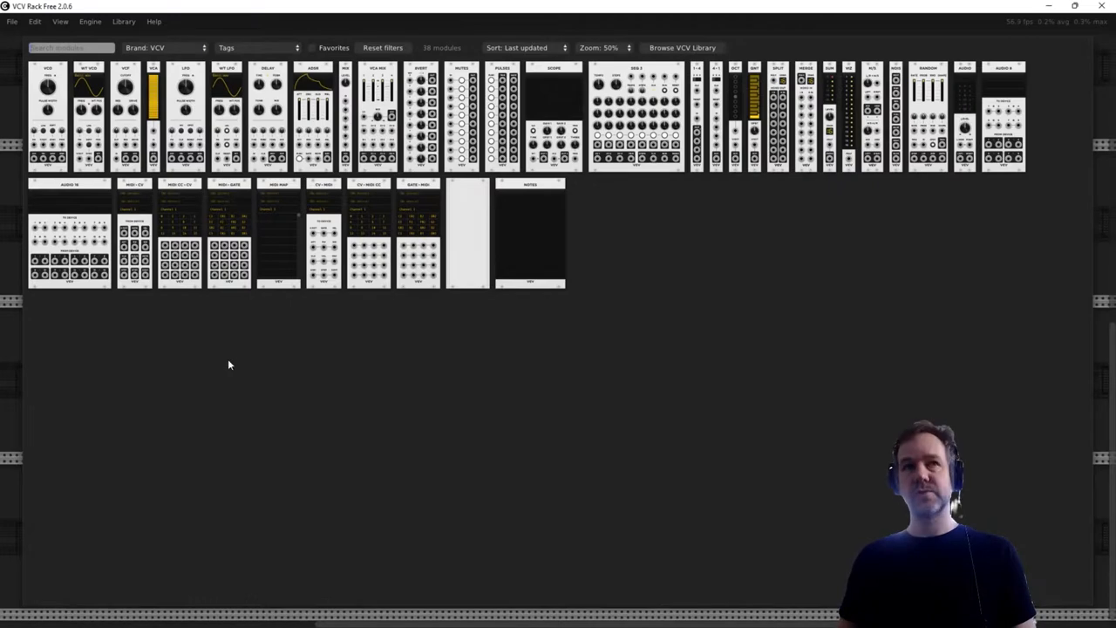
- Add a VCO module to the rack and move it farther left along its row
{"action": "left_click", "coordinate": [42, 96]}
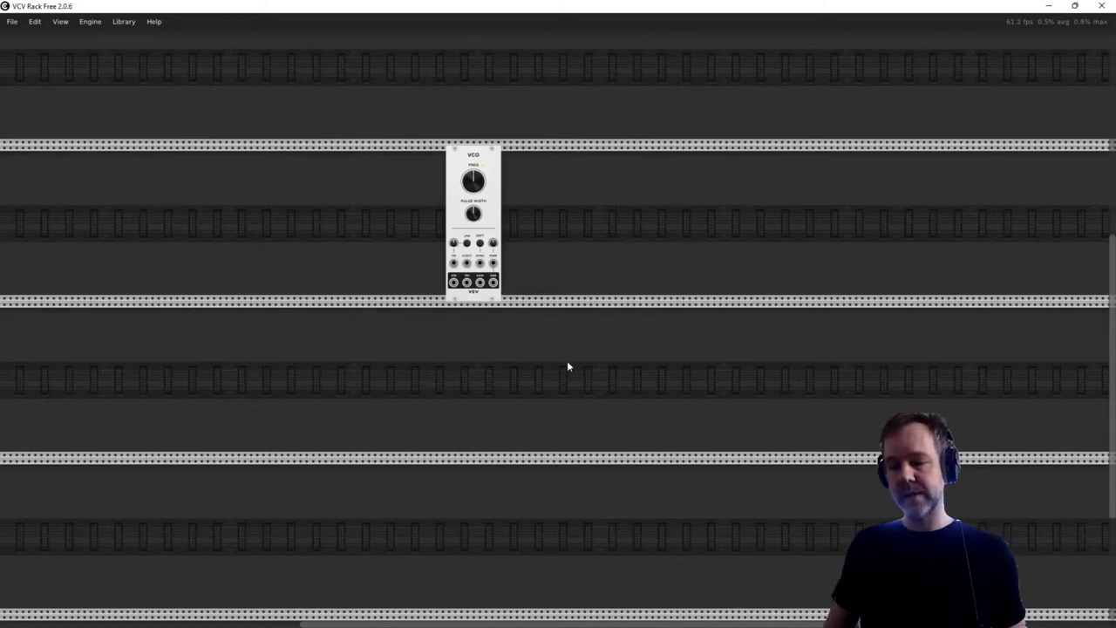
{"action": "scroll", "coordinate": [567, 366], "scroll_direction": "up", "scroll_amount": 4}
{"action": "scroll", "coordinate": [567, 366], "scroll_direction": "down", "scroll_amount": 3}
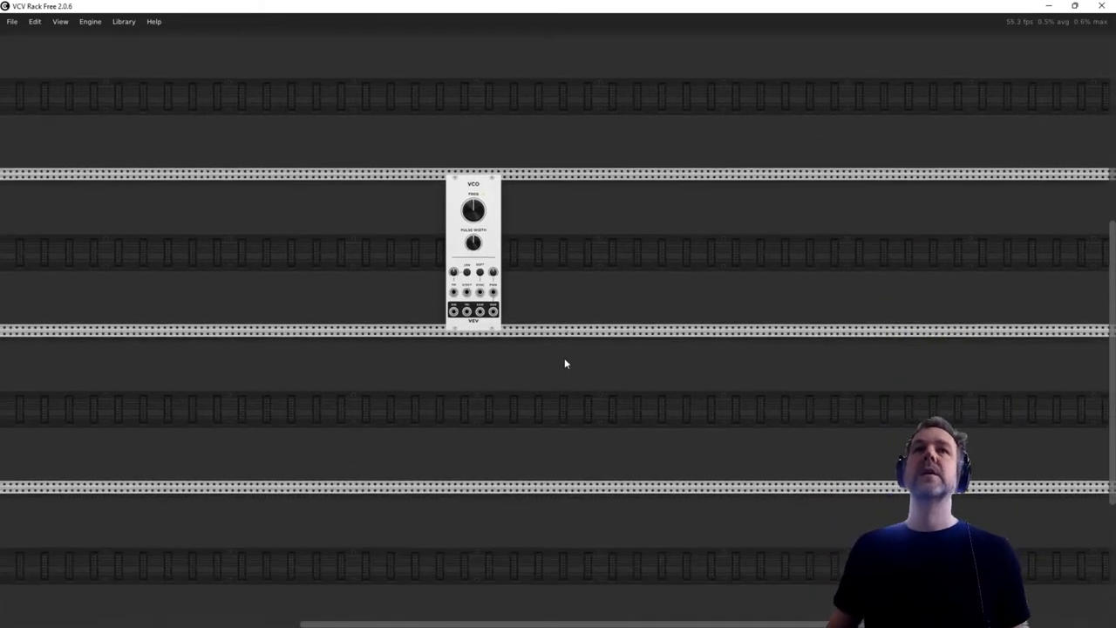
{"action": "scroll", "coordinate": [530, 319], "scroll_direction": "up", "scroll_amount": 3, "text": "ctrl"}
{"action": "scroll", "coordinate": [531, 318], "scroll_direction": "down", "scroll_amount": 2, "text": "ctrl"}
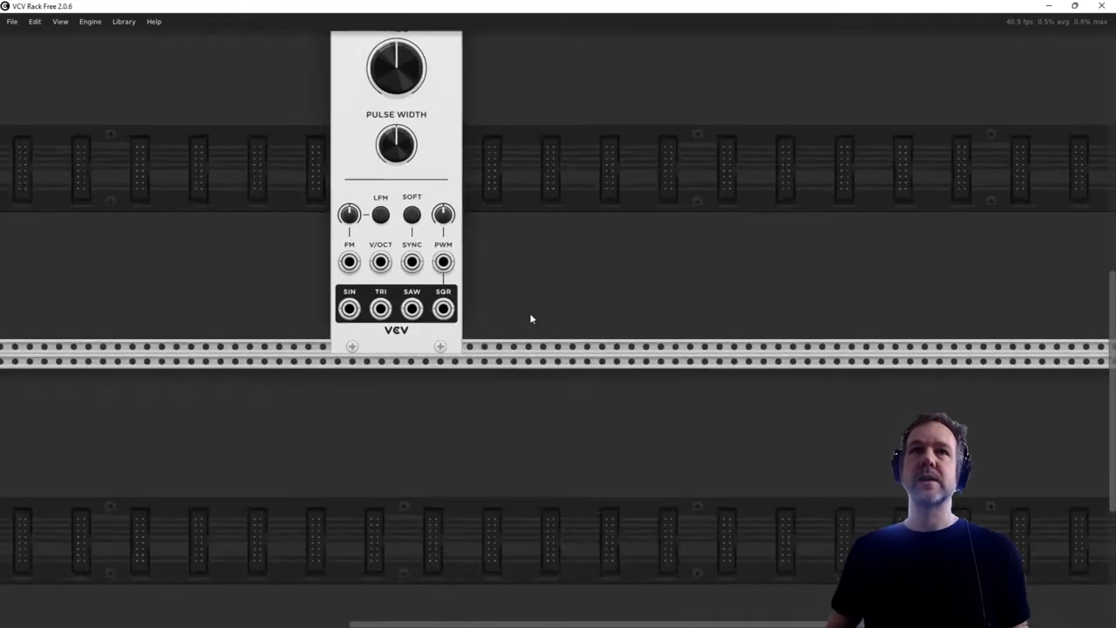
{"action": "scroll", "coordinate": [531, 320], "scroll_direction": "up", "scroll_amount": 2}
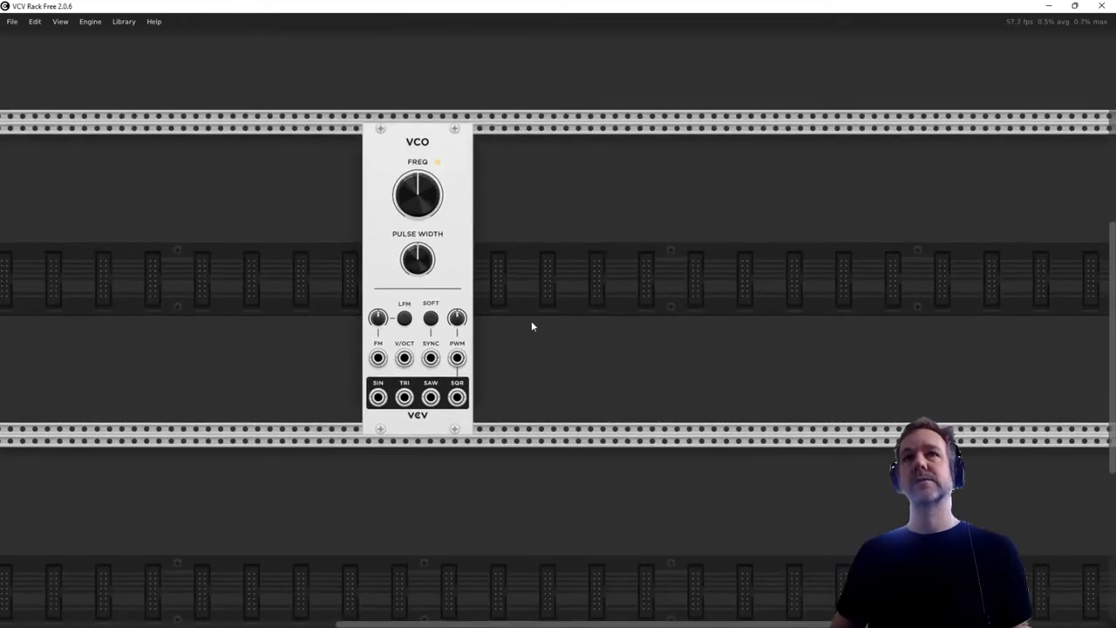
{"action": "left_click_drag", "start_coordinate": [420, 154], "coordinate": [246, 153]}
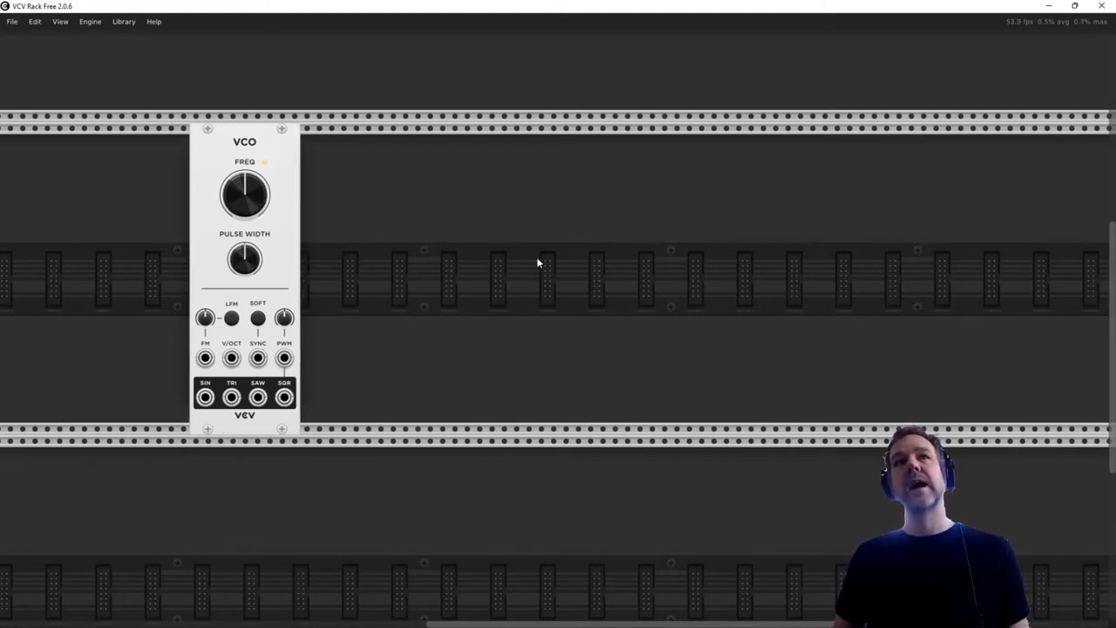
- Add a Scope module to the right of the VCO, leaving a wide gap between them
{"action": "right_click", "coordinate": [446, 220]}
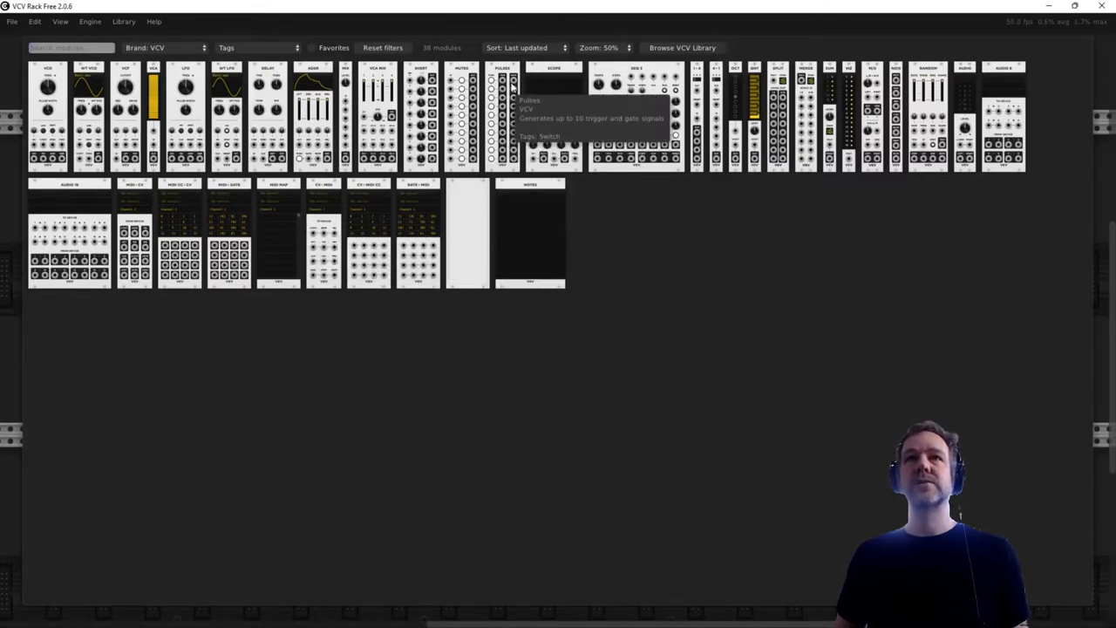
{"action": "left_click", "coordinate": [574, 137]}
{"action": "left_click_drag", "start_coordinate": [424, 139], "coordinate": [447, 142]}
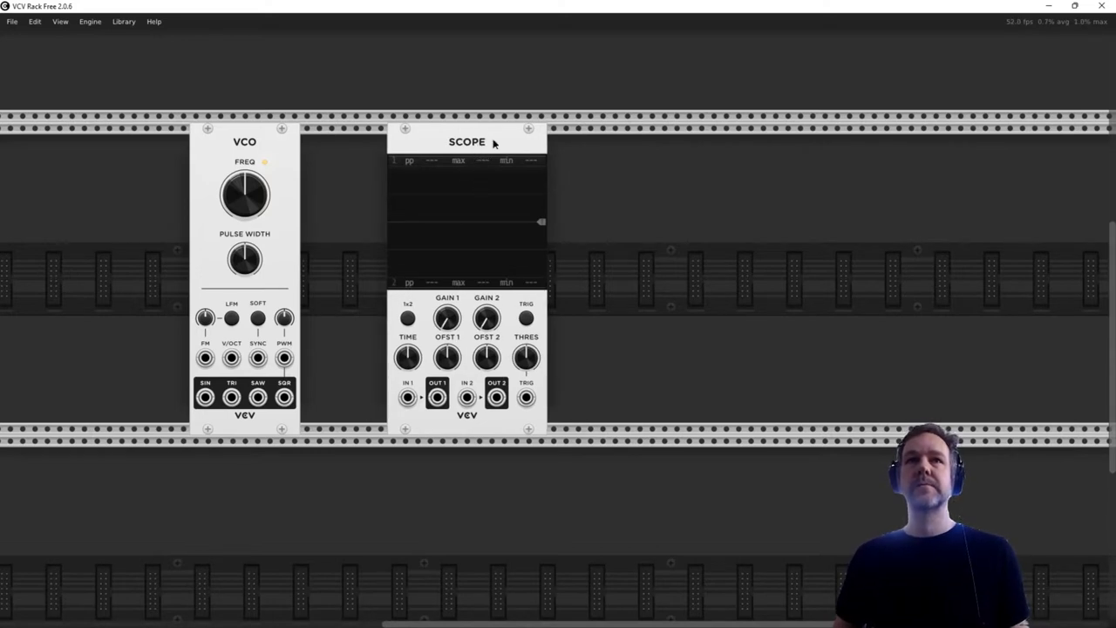
{"action": "left_click_drag", "start_coordinate": [485, 144], "coordinate": [548, 145]}
- Add a VCA MIX module and place it between the VCO and the Scope
{"action": "right_click", "coordinate": [739, 223]}
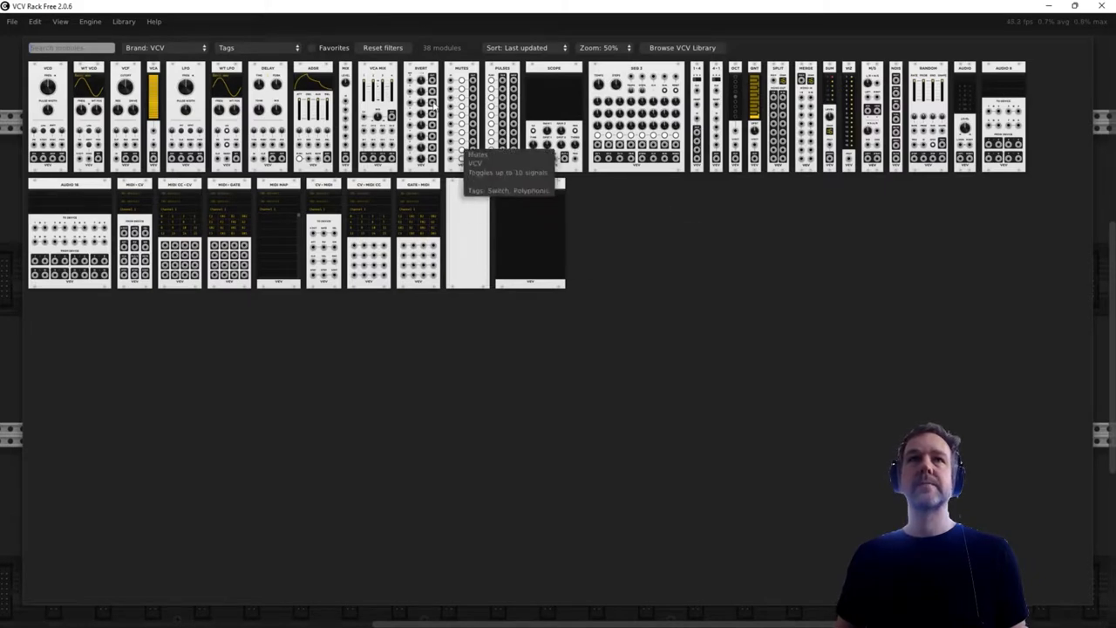
{"action": "left_click", "coordinate": [381, 76]}
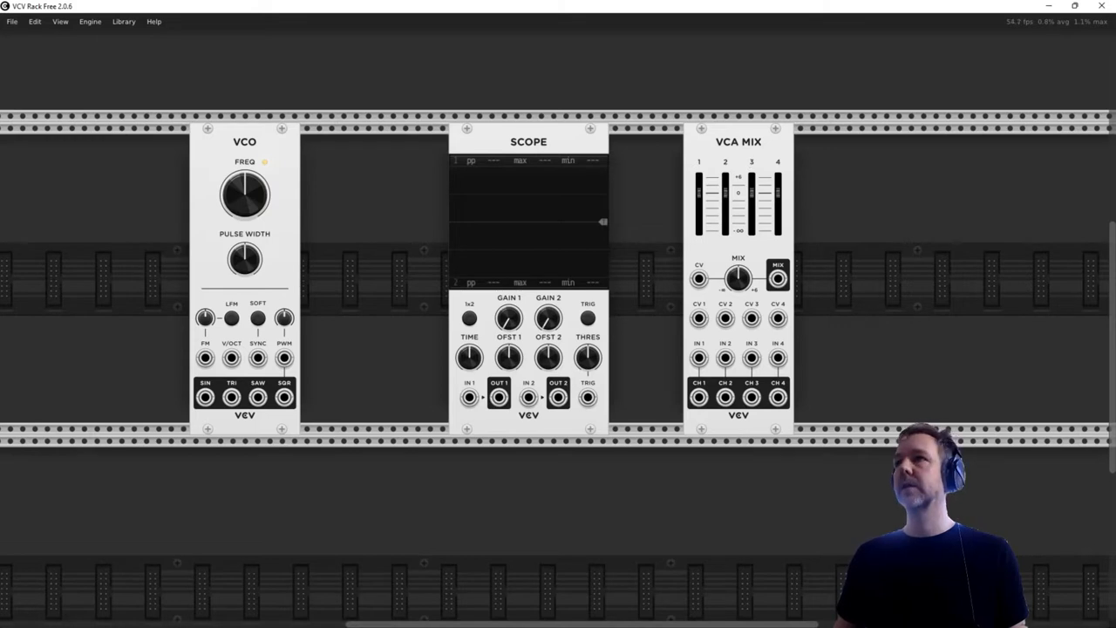
{"action": "left_click_drag", "start_coordinate": [761, 131], "coordinate": [529, 164]}
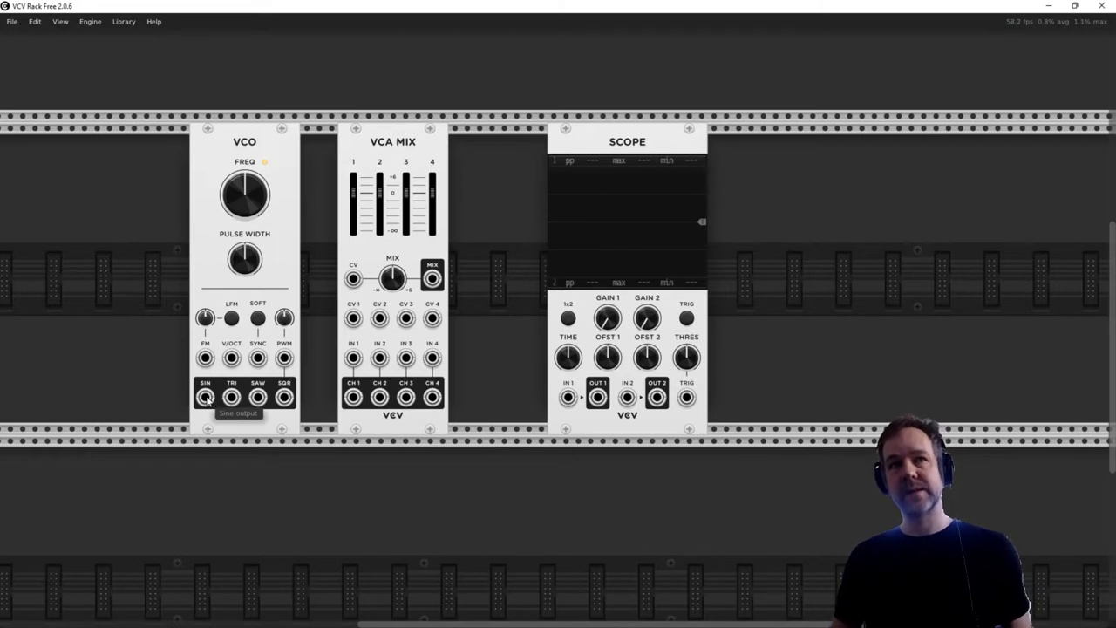
- Patch the VCO's SIN output to VCA MIX IN 1 and the MIX output to Scope IN 1, and switch on the Scope's TRIG
{"action": "left_click_drag", "start_coordinate": [206, 399], "coordinate": [356, 360]}
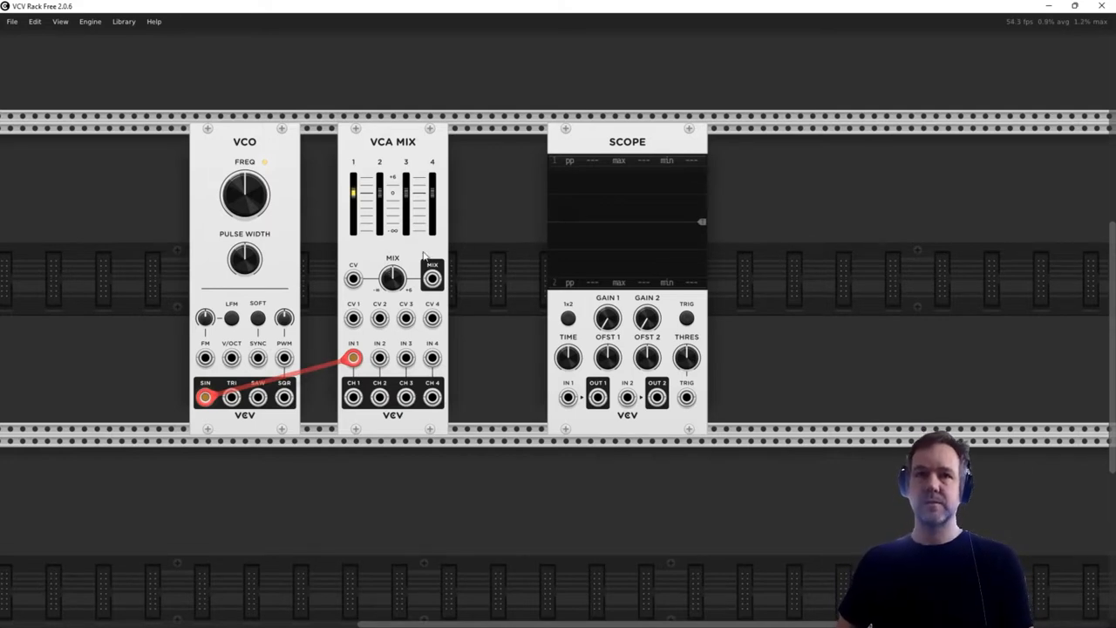
{"action": "left_click_drag", "start_coordinate": [434, 280], "coordinate": [561, 436]}
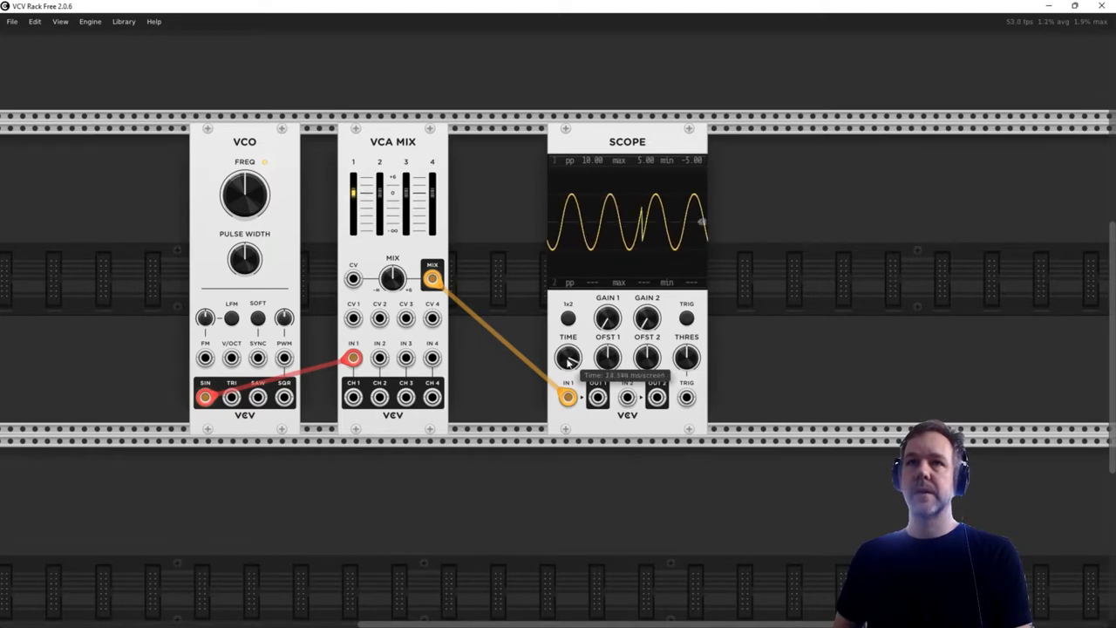
{"action": "left_click", "coordinate": [687, 318]}
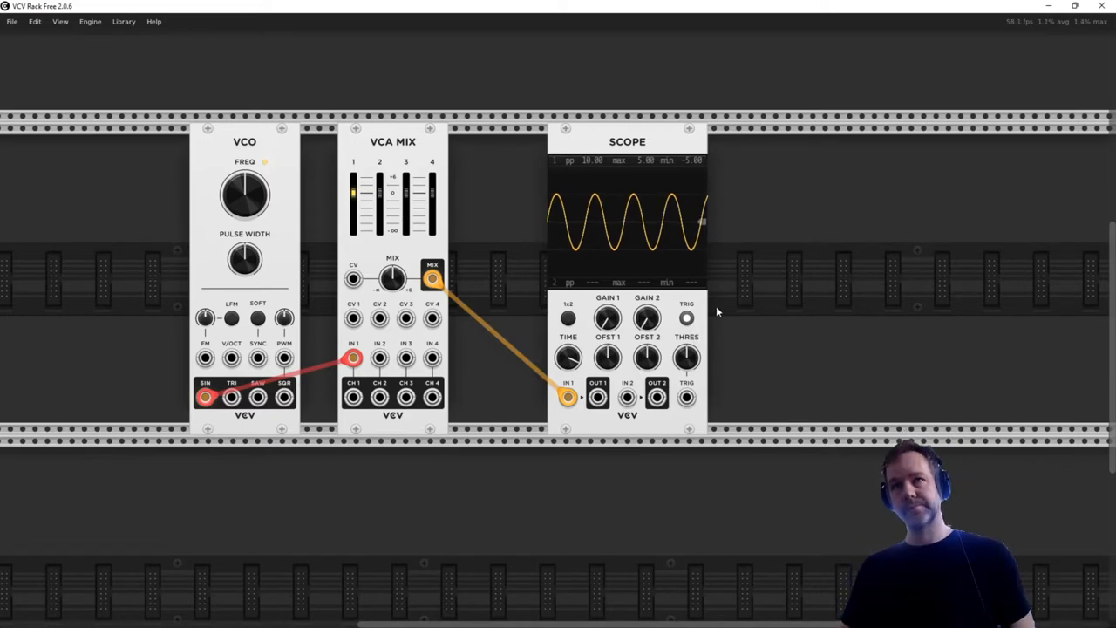
{"action": "left_click_drag", "start_coordinate": [619, 145], "coordinate": [595, 144]}
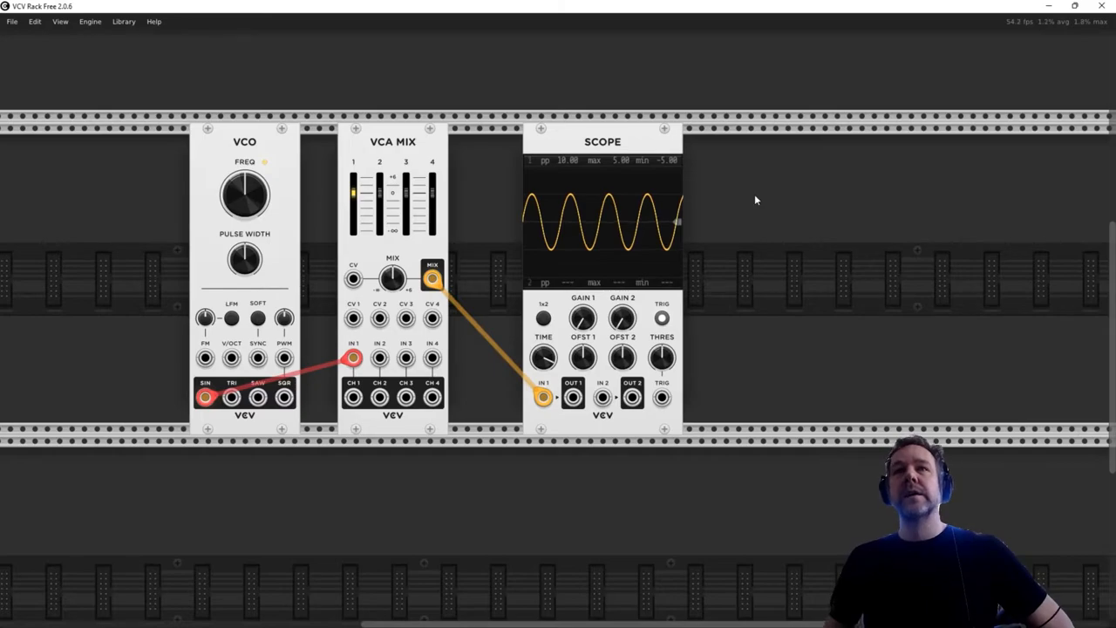
- Add an Audio 8 module to the right of the Scope, leaving a small gap
{"action": "right_click", "coordinate": [775, 208]}
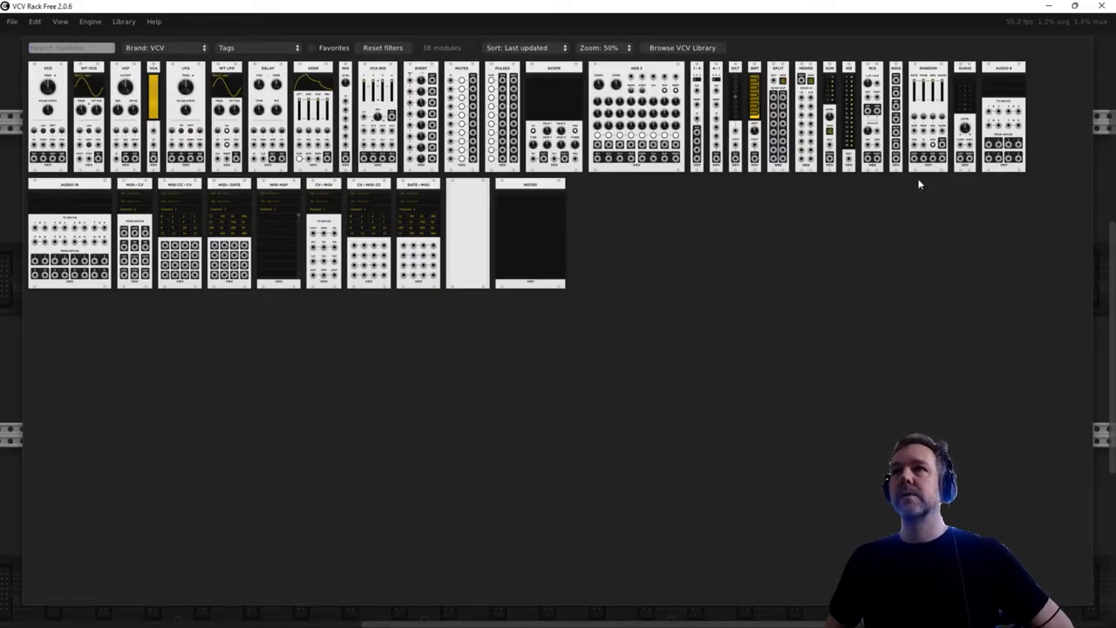
{"action": "left_click", "coordinate": [1005, 86]}
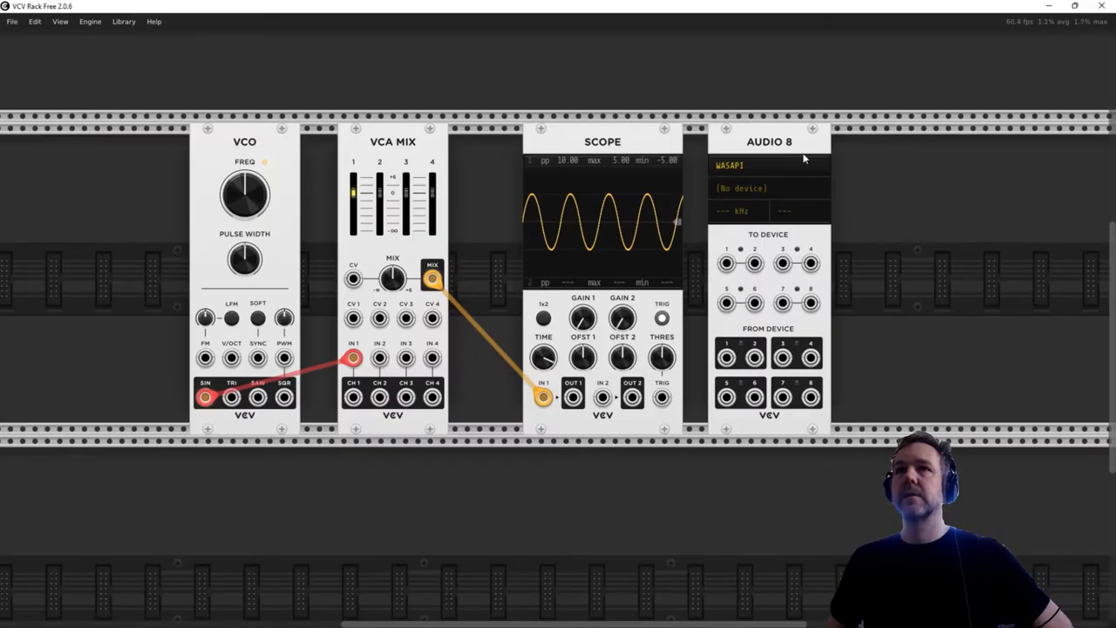
{"action": "left_click_drag", "start_coordinate": [786, 146], "coordinate": [810, 146]}
- Set the Audio 8 driver to ASIO and its device to Universal Audio Thunderbolt (1-8 in, 1-8 out)
{"action": "left_click", "coordinate": [767, 167]}
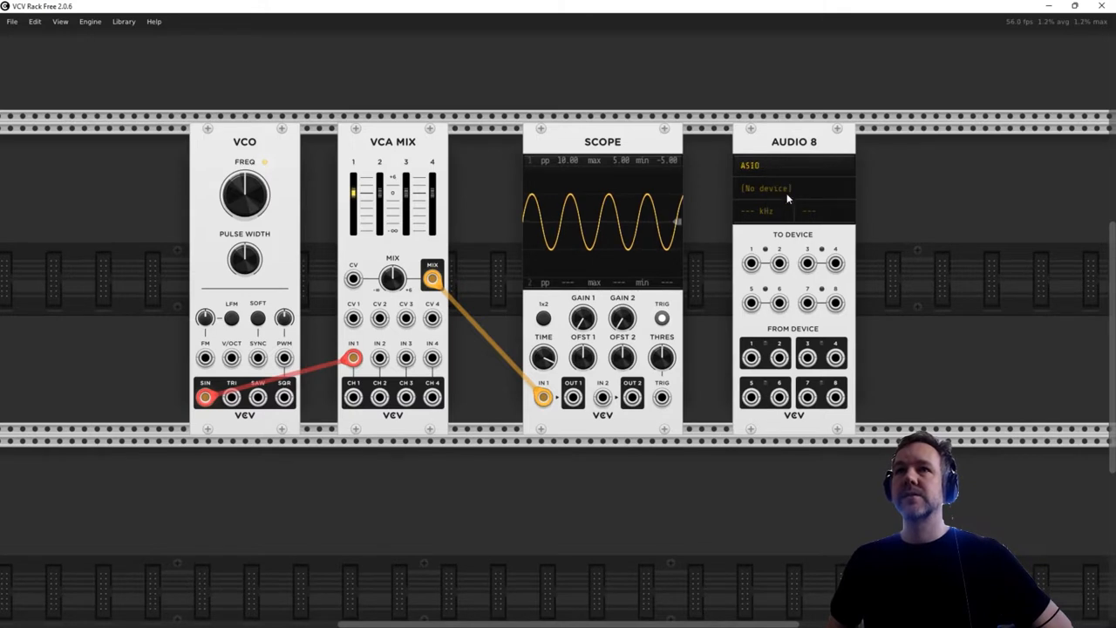
{"action": "left_click", "coordinate": [776, 188]}
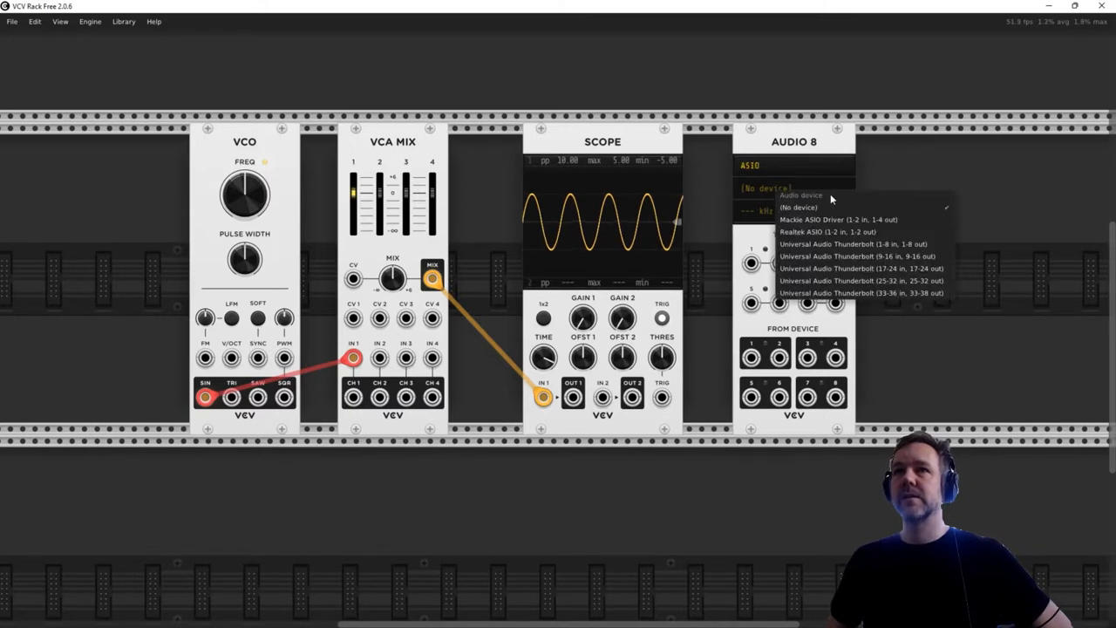
{"action": "left_click", "coordinate": [905, 246]}
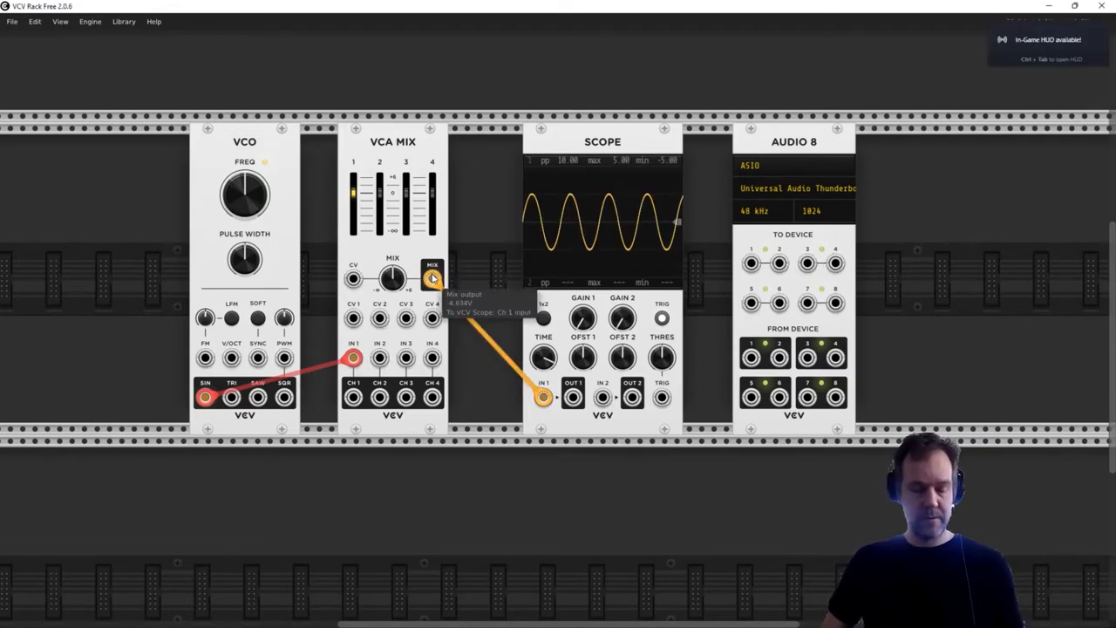
- Patch the VCA MIX output to Audio 8 device channels 1 and 2, and disconnect both cables again
{"action": "left_click_drag", "start_coordinate": [432, 279], "coordinate": [751, 264]}
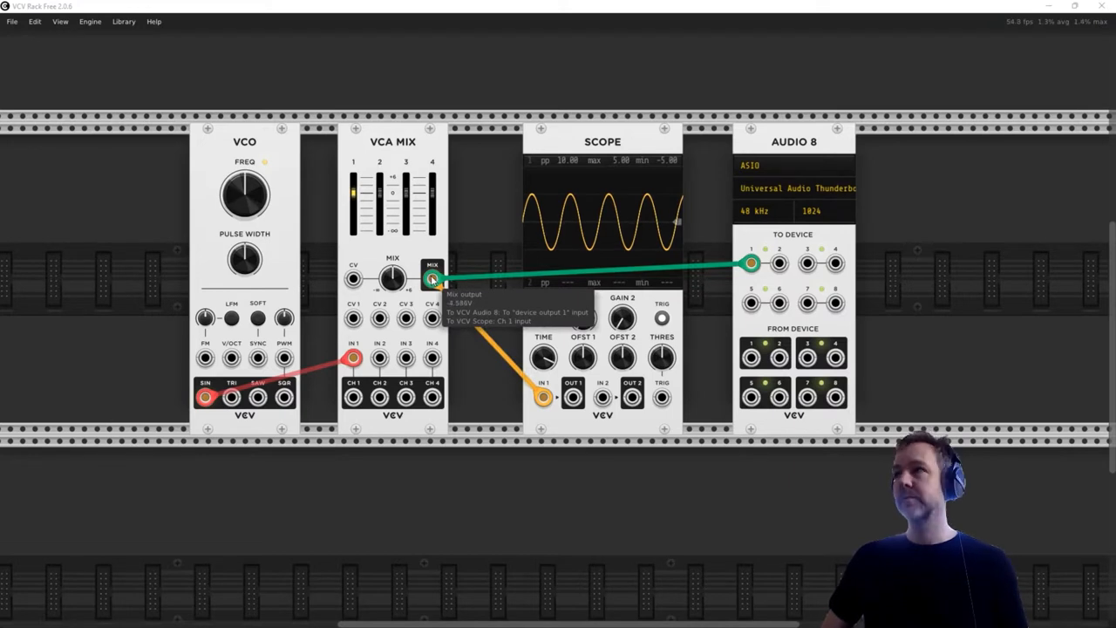
{"action": "left_click_drag", "start_coordinate": [433, 280], "coordinate": [780, 264]}
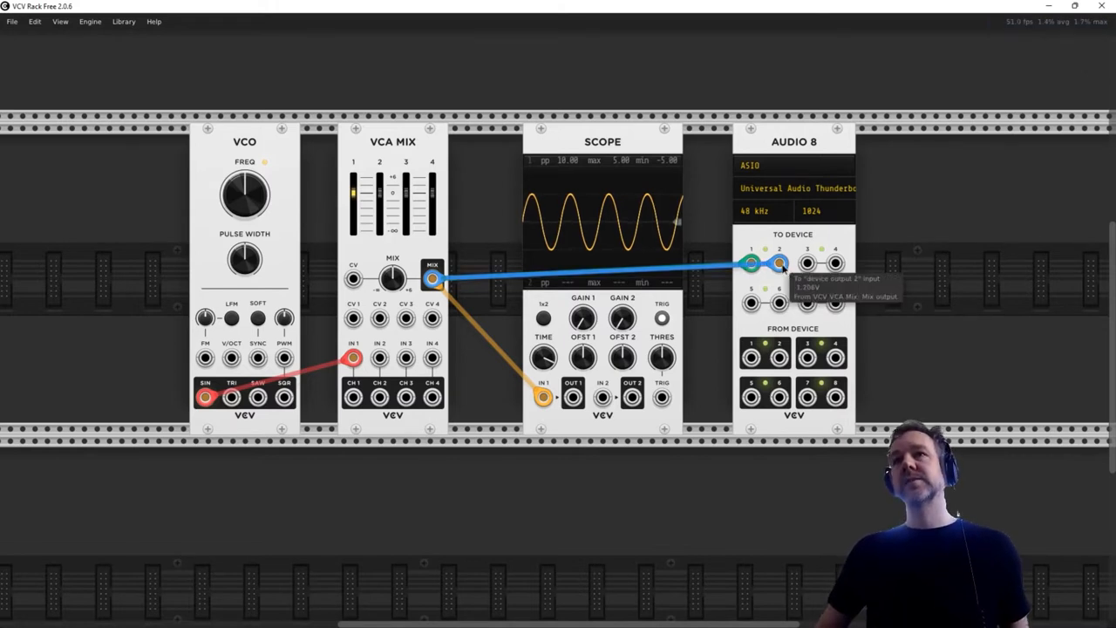
{"action": "left_click", "coordinate": [782, 266], "text": "shift"}
{"action": "left_click", "coordinate": [754, 265], "text": "shift"}
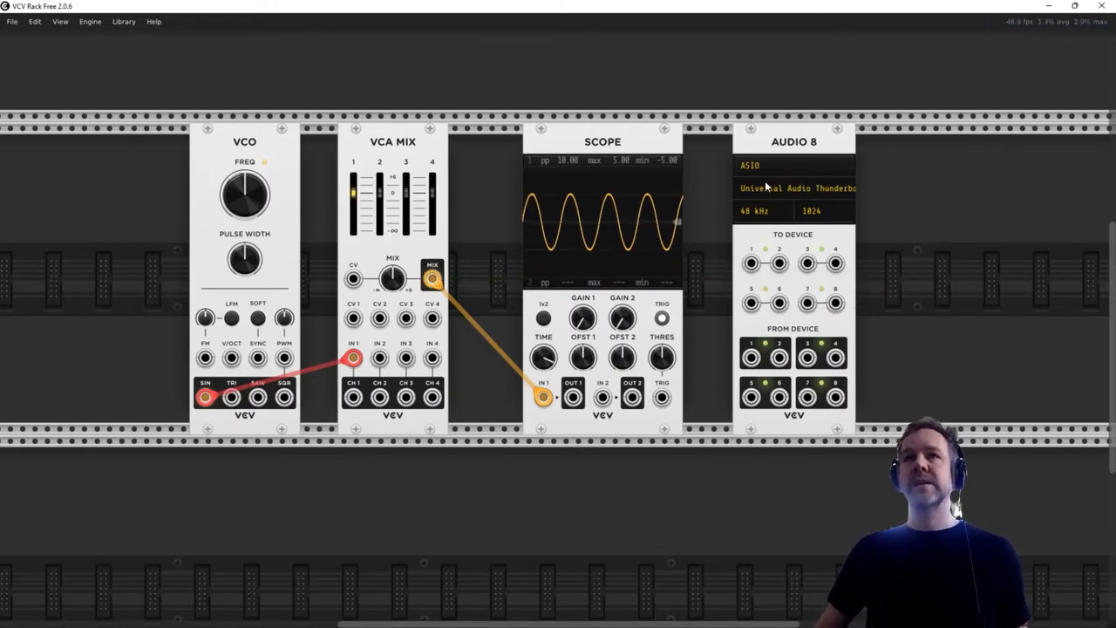
- Shift the Audio 8 module further right and add a VCV VCA module between the Scope and Audio 8
{"action": "left_click_drag", "start_coordinate": [786, 144], "coordinate": [940, 135]}
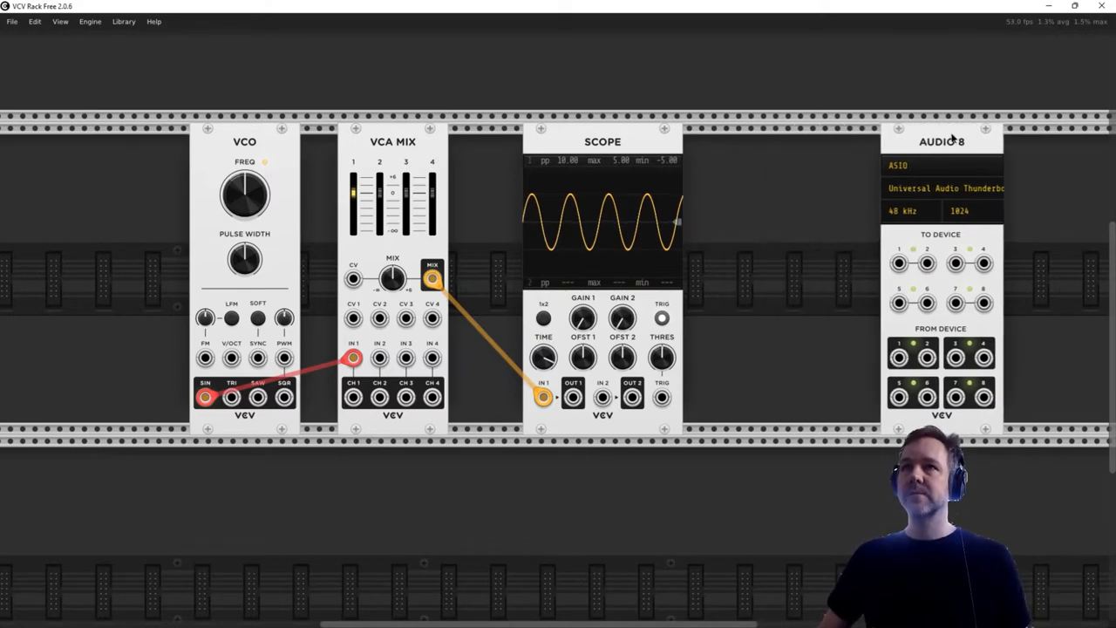
{"action": "right_click", "coordinate": [811, 194]}
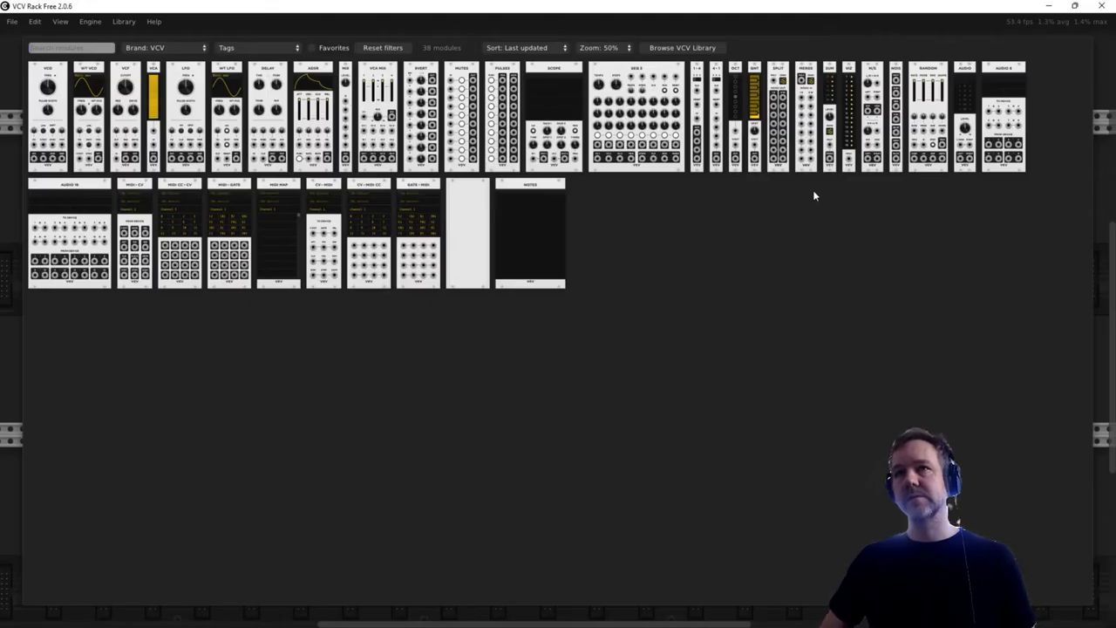
{"action": "left_click", "coordinate": [157, 86]}
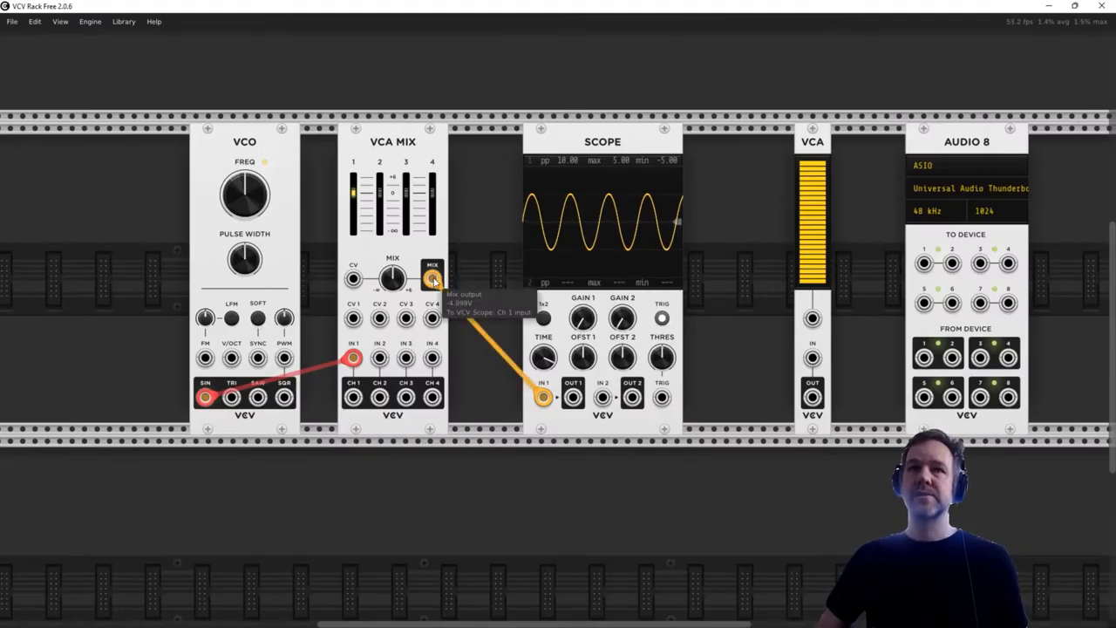
- Patch VCA MIX's MIX output to VCA IN and VCA OUT to Audio 8 device channels 1 and 2, with the VCA level just under half
{"action": "left_click_drag", "start_coordinate": [433, 280], "coordinate": [923, 263]}
{"action": "left_click_drag", "start_coordinate": [812, 396], "coordinate": [951, 262]}
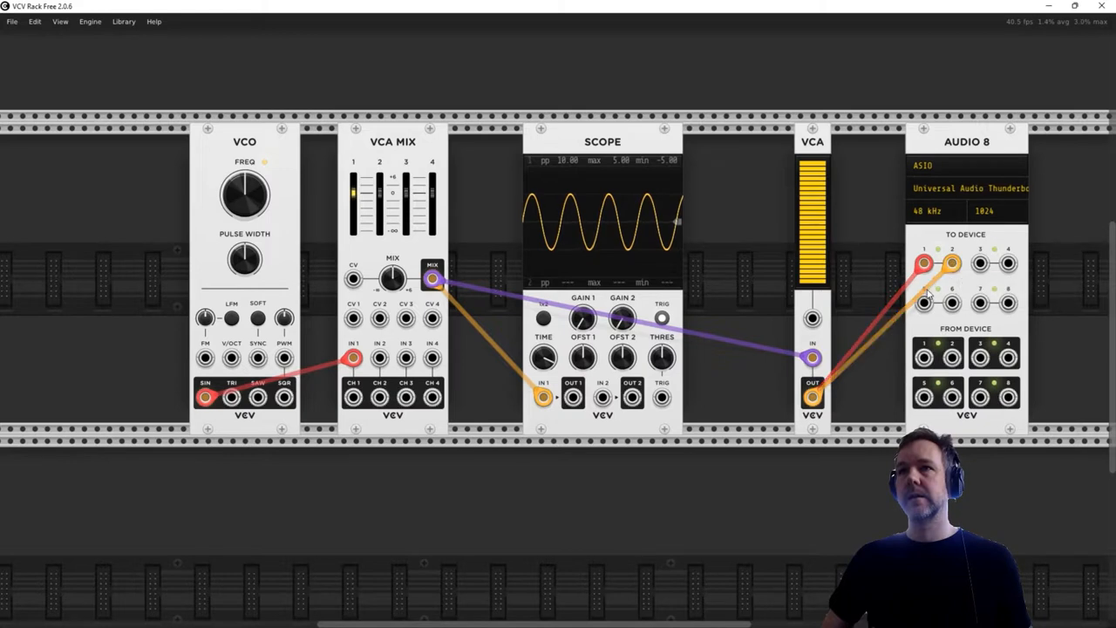
{"action": "left_click_drag", "start_coordinate": [827, 198], "coordinate": [827, 314]}
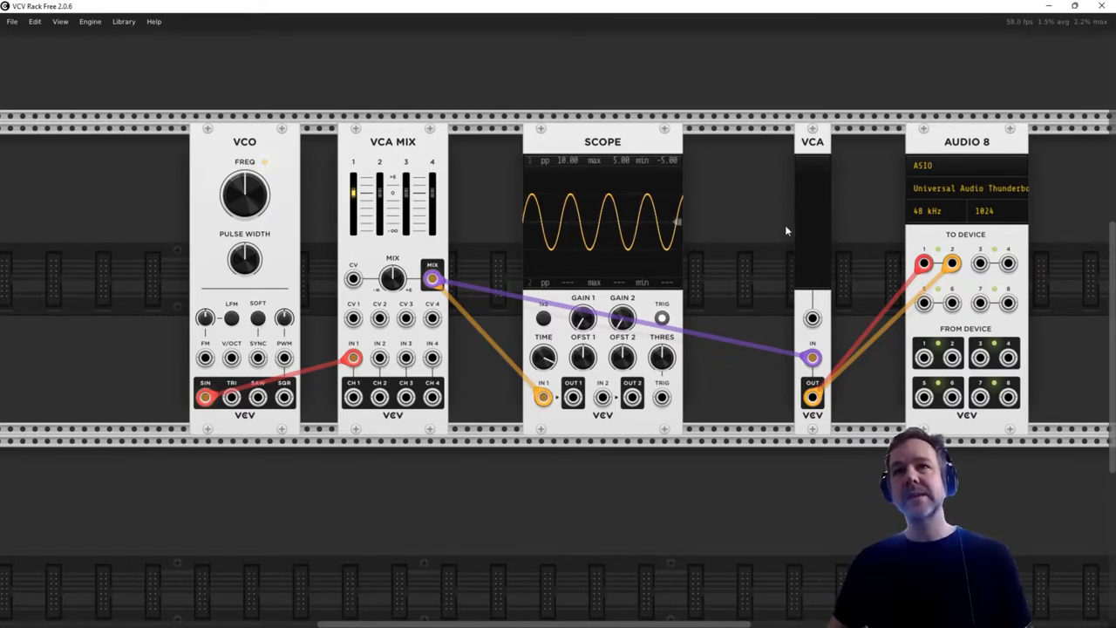
{"action": "left_click_drag", "start_coordinate": [816, 279], "coordinate": [815, 227]}
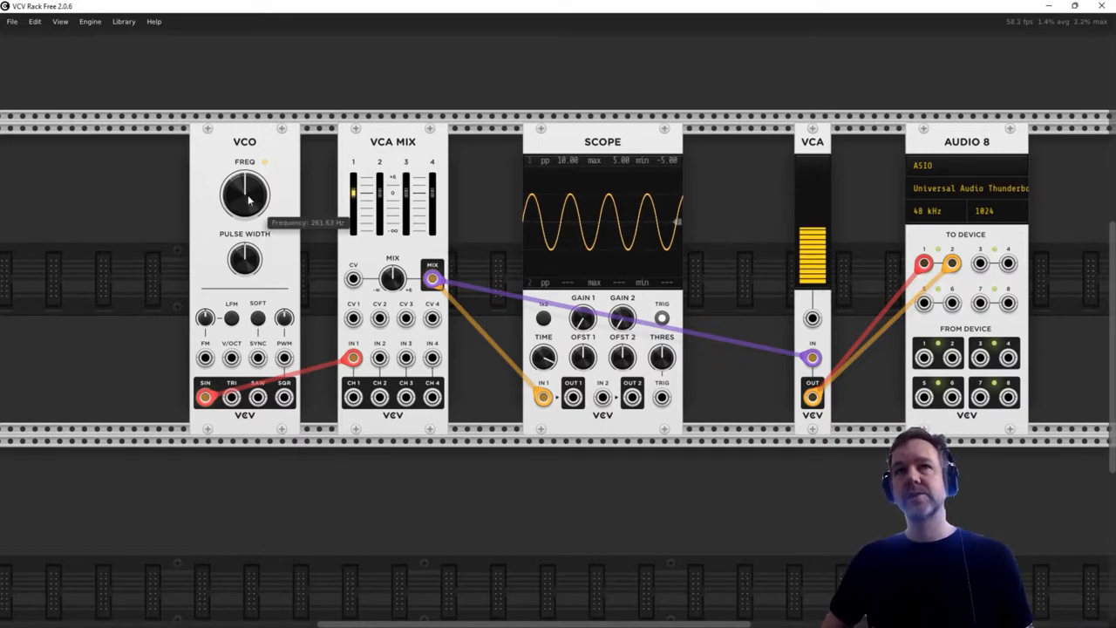
- Try different VCO frequencies, return the frequency to 261.63 Hz, and raise the VCA level slightly above half
{"action": "left_click_drag", "start_coordinate": [245, 194], "coordinate": [245, 164]}
{"action": "left_click_drag", "start_coordinate": [804, 257], "coordinate": [804, 239]}
{"action": "mouse_move", "coordinate": [249, 190]}
{"action": "left_mouse_down"}
{"action": "mouse_move", "coordinate": [249, 237]}
{"action": "mouse_move", "coordinate": [250, 192]}
{"action": "left_mouse_up"}
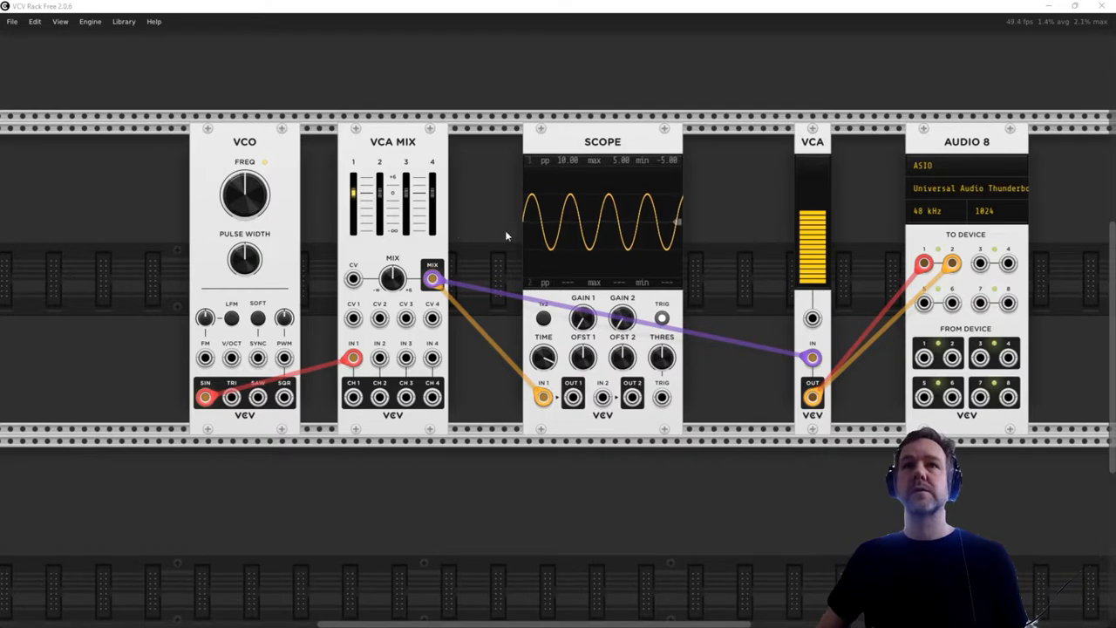
{"action": "mouse_move", "coordinate": [438, 286]}
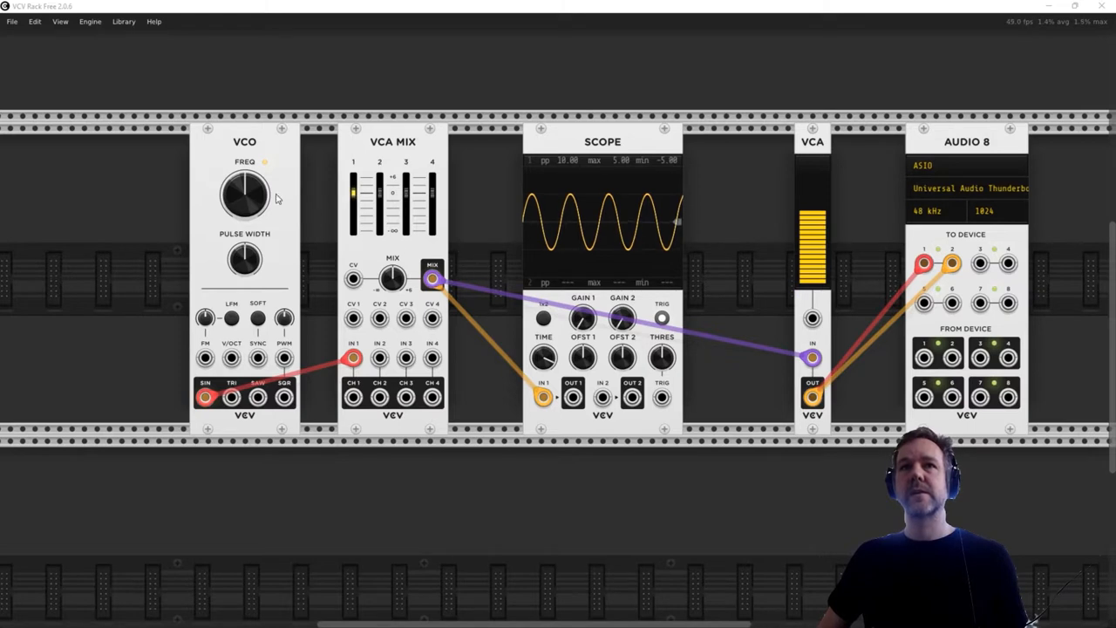
{"action": "mouse_move", "coordinate": [260, 186]}
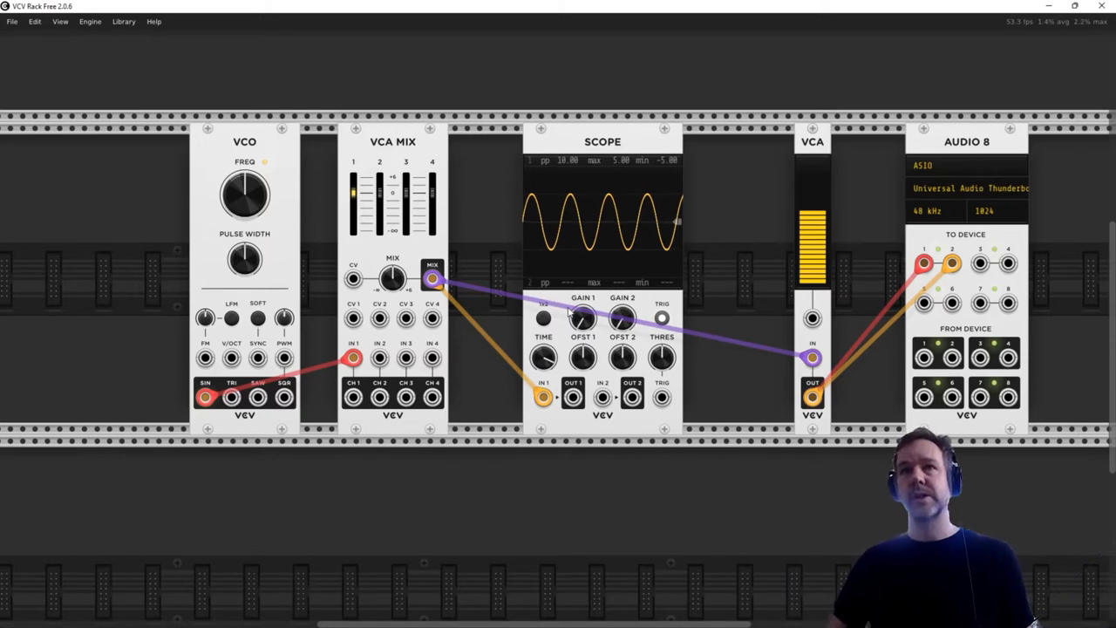
{"action": "mouse_move", "coordinate": [233, 198]}
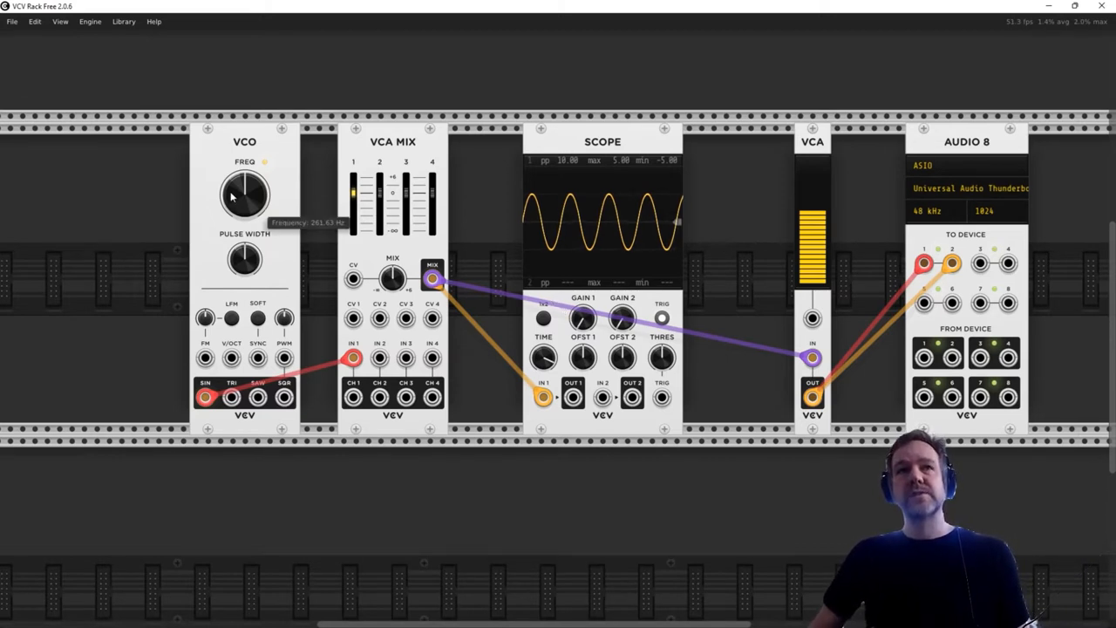
- Raise the VCA MIX channel 1 level slightly and trim the VCA level down a little
{"action": "mouse_move", "coordinate": [353, 193]}
{"action": "left_mouse_down"}
{"action": "mouse_move", "coordinate": [354, 228]}
{"action": "mouse_move", "coordinate": [353, 191]}
{"action": "left_mouse_up"}
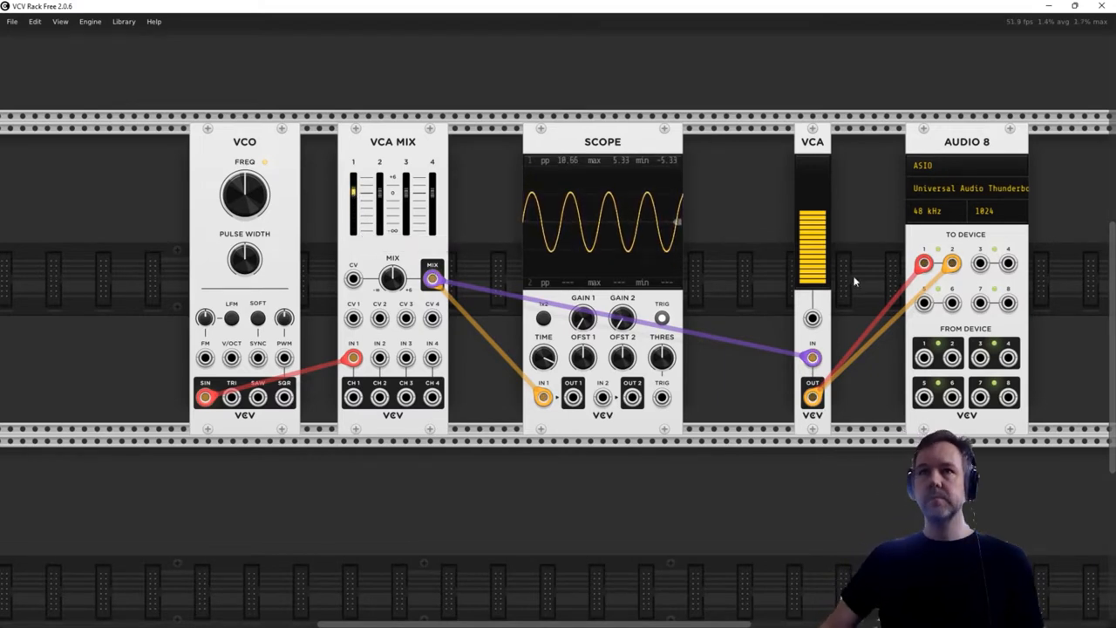
{"action": "left_click_drag", "start_coordinate": [816, 251], "coordinate": [816, 255]}
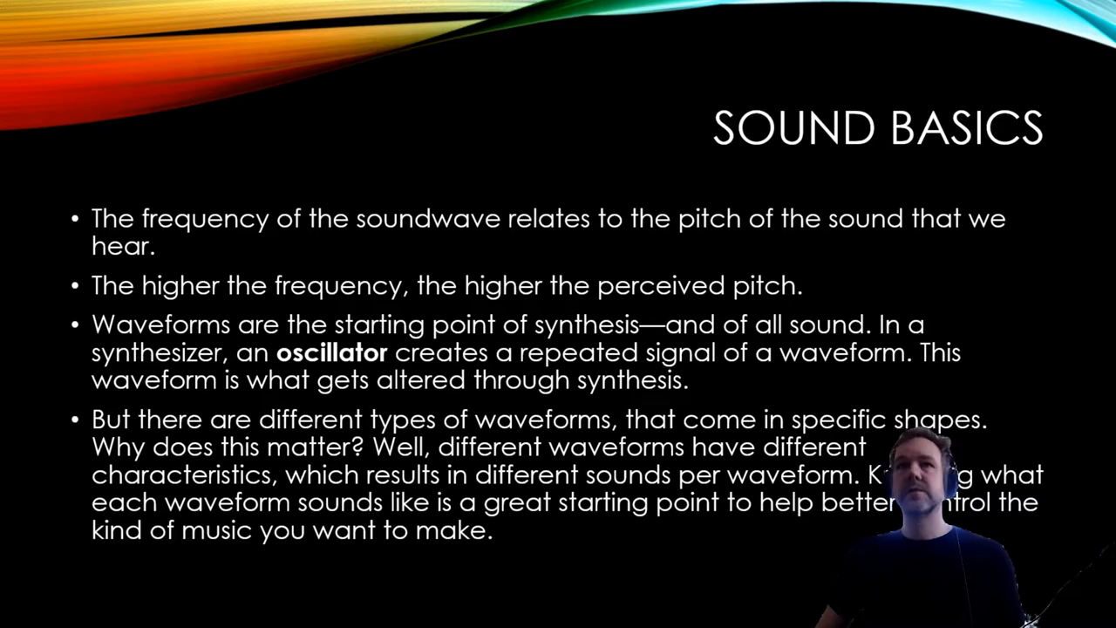
{"action": "key", "text": "Right"}
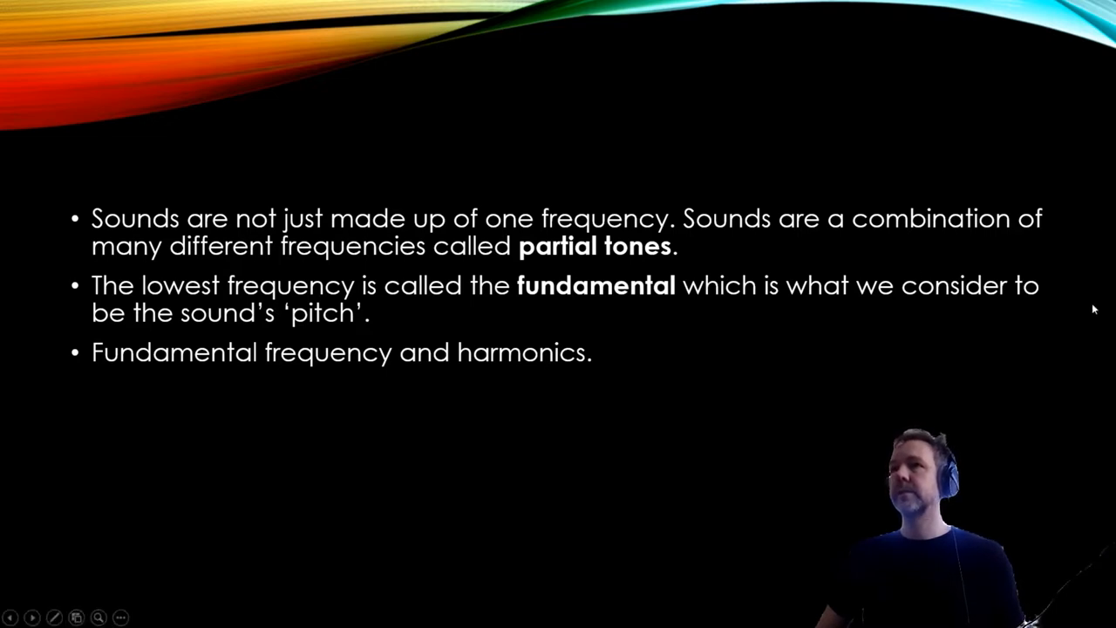
{"action": "key", "text": "alt+Tab"}
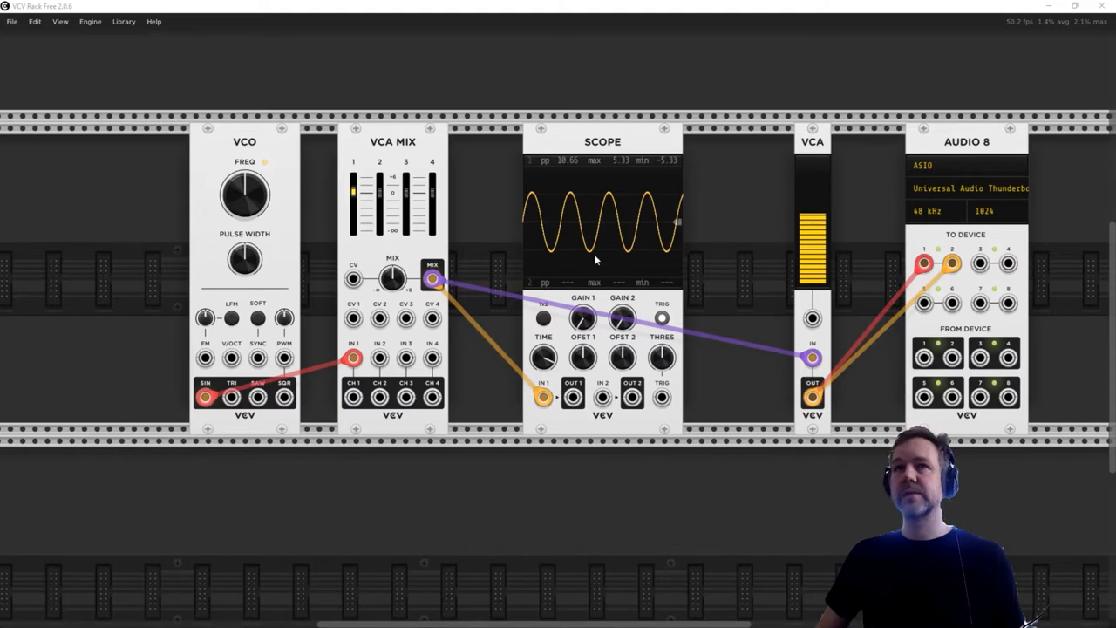
{"action": "scroll", "coordinate": [611, 219], "scroll_direction": "up", "scroll_amount": 3}
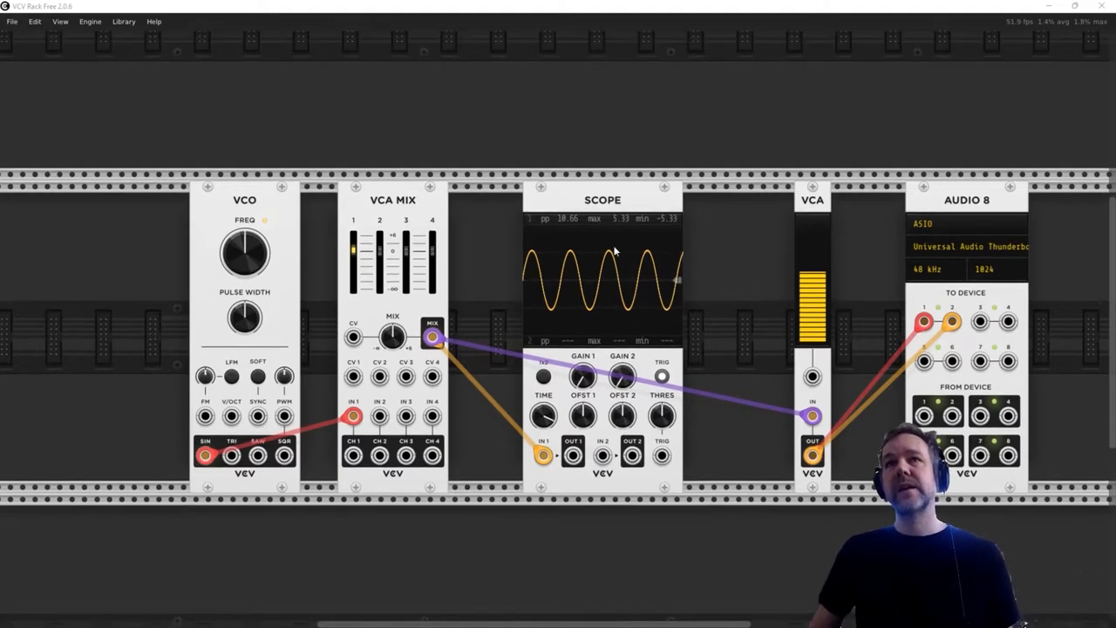
{"action": "scroll", "coordinate": [615, 251], "scroll_direction": "up", "scroll_amount": 3}
{"action": "scroll", "coordinate": [584, 298], "scroll_direction": "down", "scroll_amount": 6}
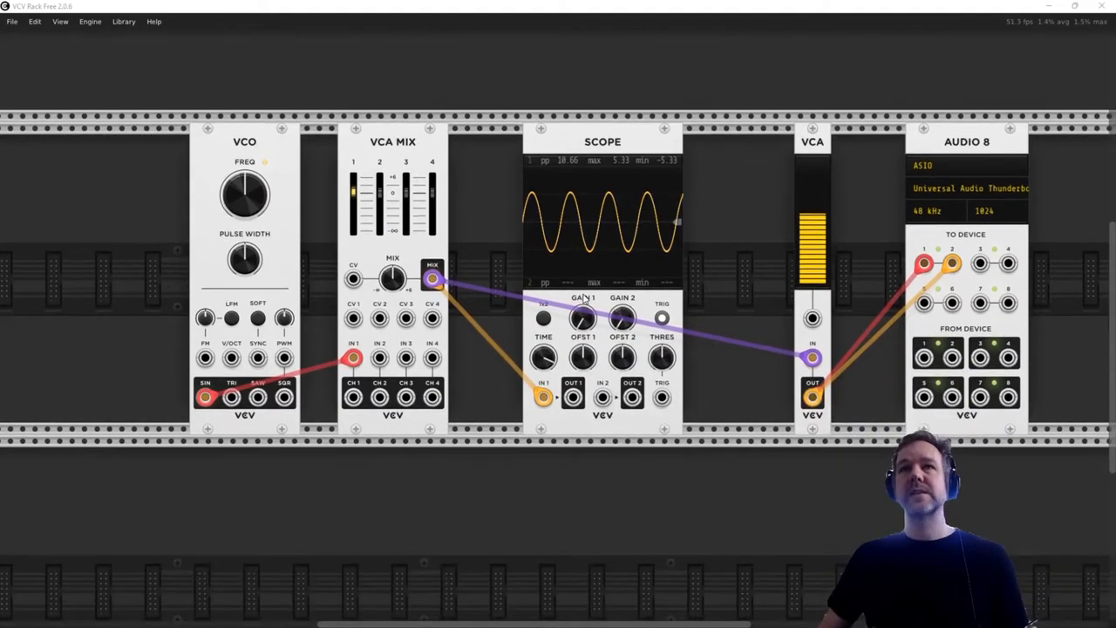
- Lower the VCA level almost to its minimum
{"action": "left_click_drag", "start_coordinate": [822, 217], "coordinate": [822, 283]}
{"action": "scroll", "coordinate": [566, 140], "scroll_direction": "up", "scroll_amount": 6}
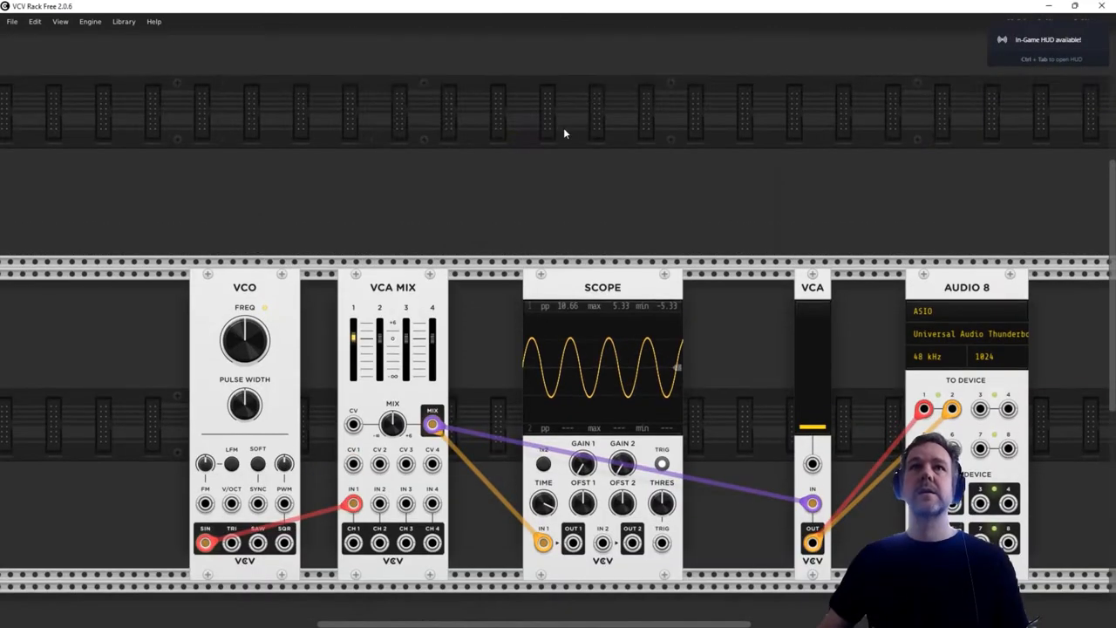
{"action": "scroll", "coordinate": [564, 131], "scroll_direction": "down", "scroll_amount": 2}
{"action": "scroll", "coordinate": [563, 134], "scroll_direction": "down", "scroll_amount": 1}
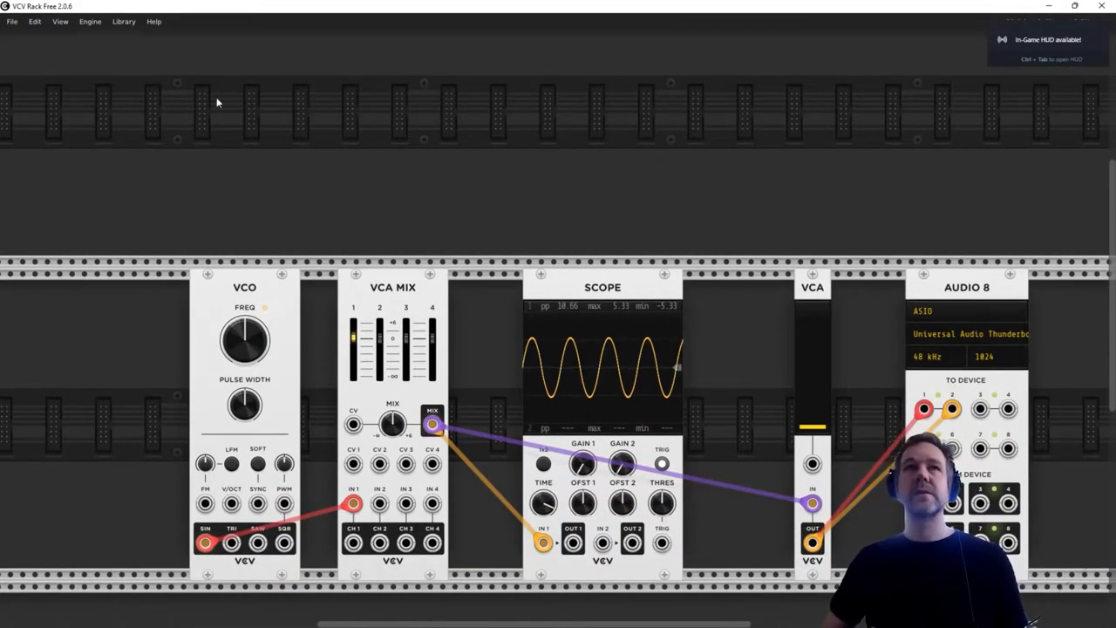
- Browse the module library by brand through Impromptu, E-Series, moDllz, SV Modular, Valley, Audible Instruments and Befaco
{"action": "right_click", "coordinate": [248, 104]}
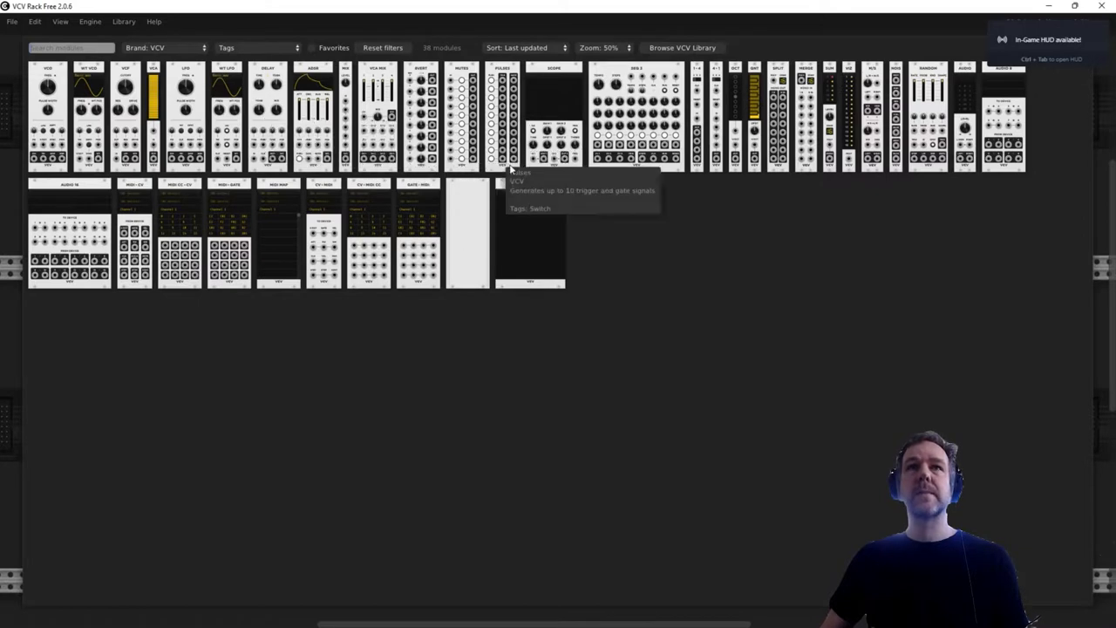
{"action": "left_click", "coordinate": [179, 53]}
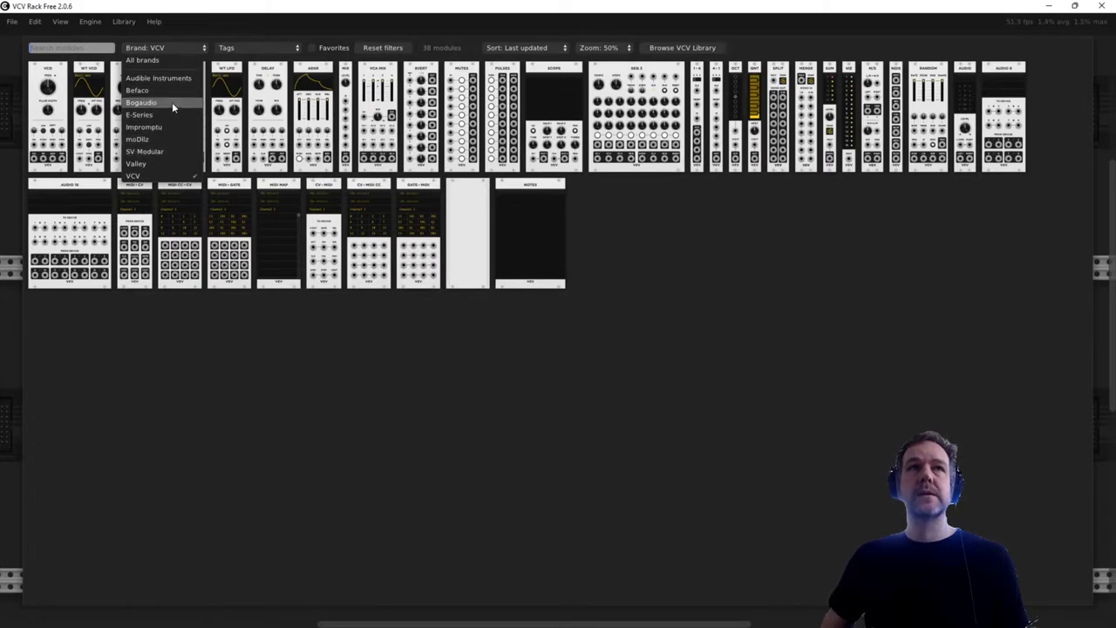
{"action": "left_click", "coordinate": [158, 127]}
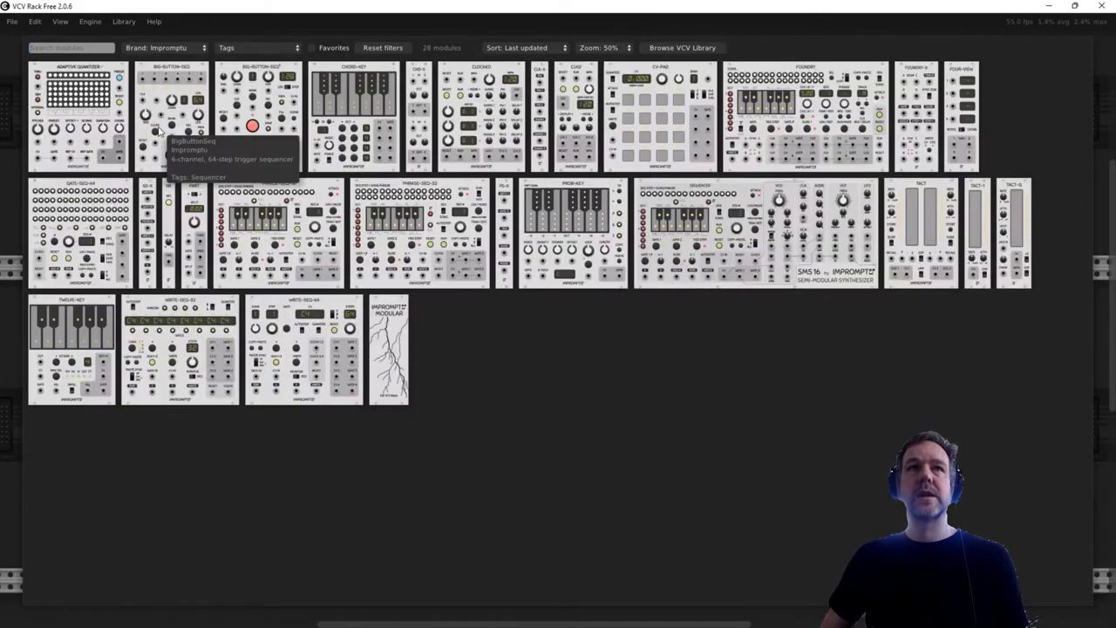
{"action": "left_click", "coordinate": [154, 48]}
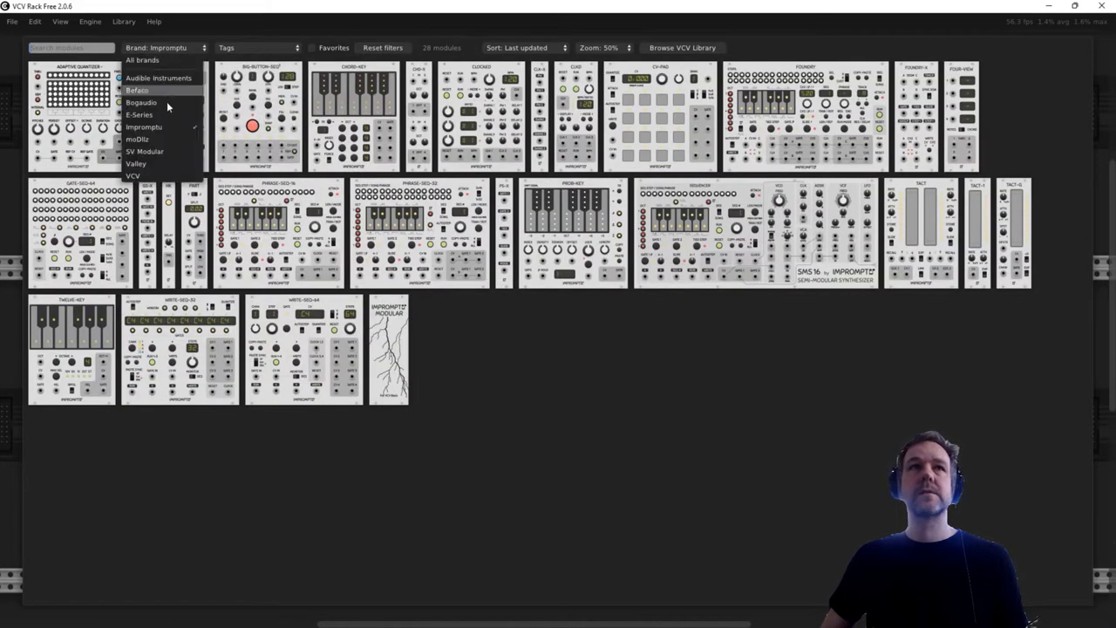
{"action": "left_click", "coordinate": [162, 115]}
{"action": "left_click", "coordinate": [155, 50]}
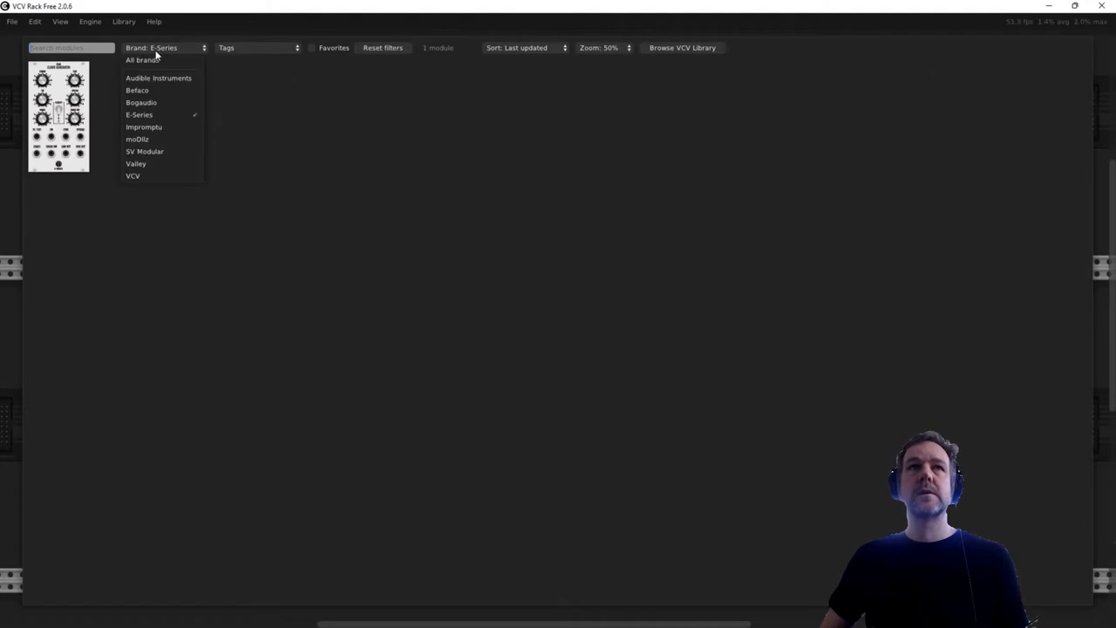
{"action": "left_click", "coordinate": [151, 142]}
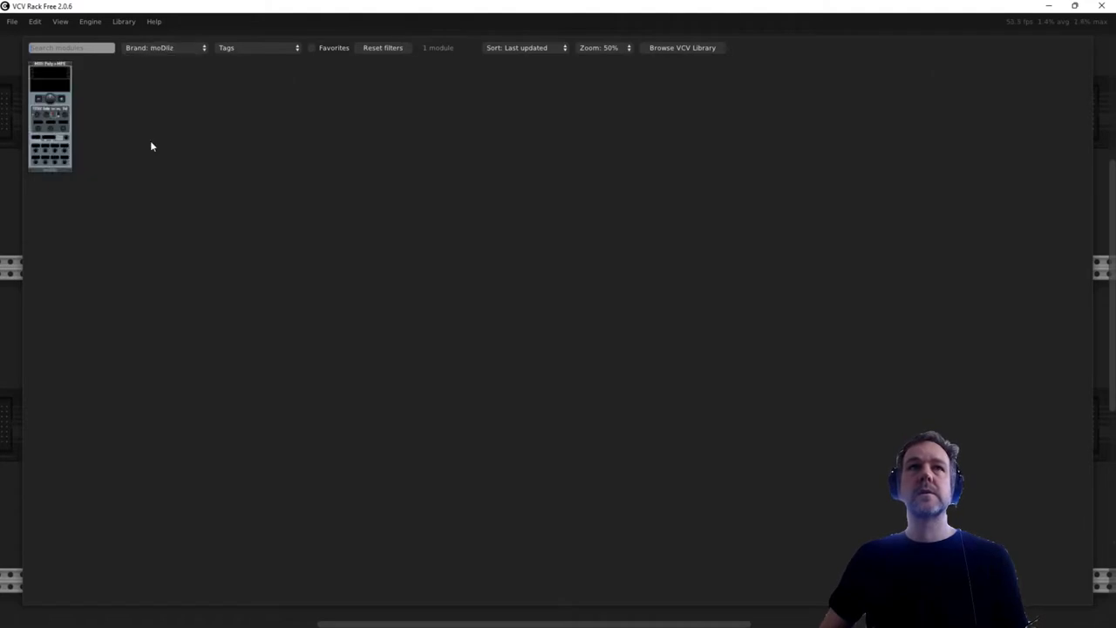
{"action": "left_click", "coordinate": [145, 47]}
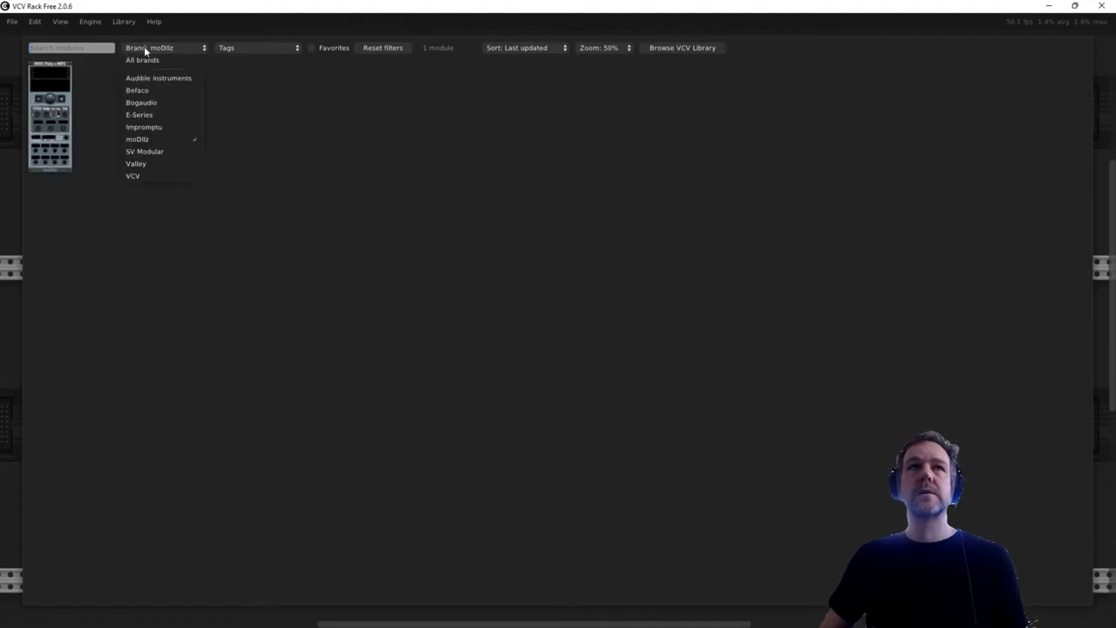
{"action": "left_click", "coordinate": [152, 151]}
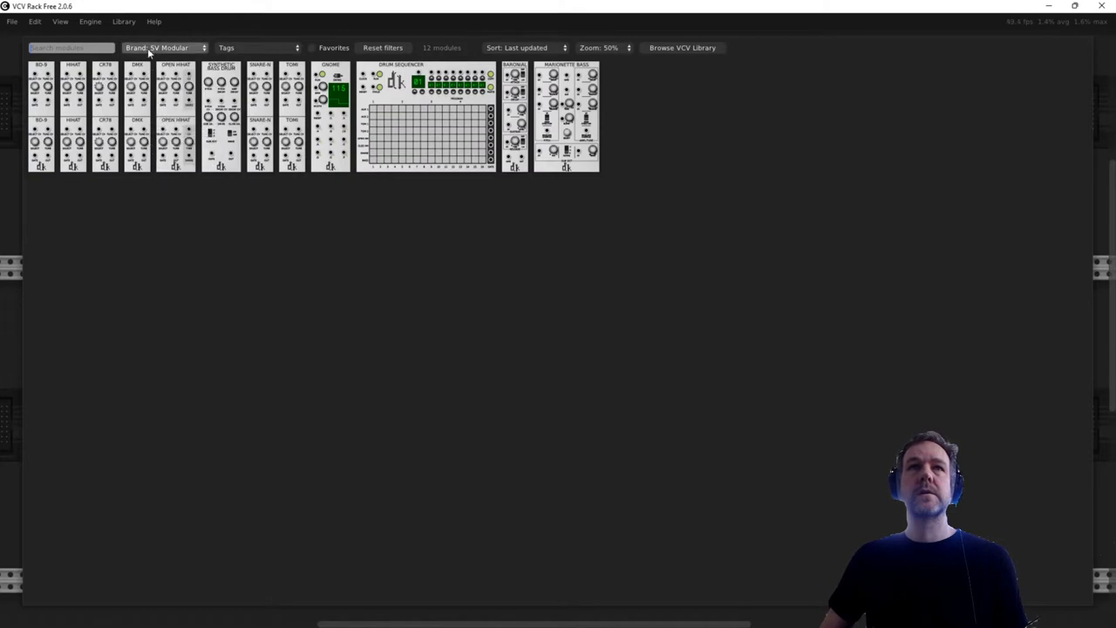
{"action": "left_click", "coordinate": [153, 47]}
{"action": "left_click", "coordinate": [144, 163]}
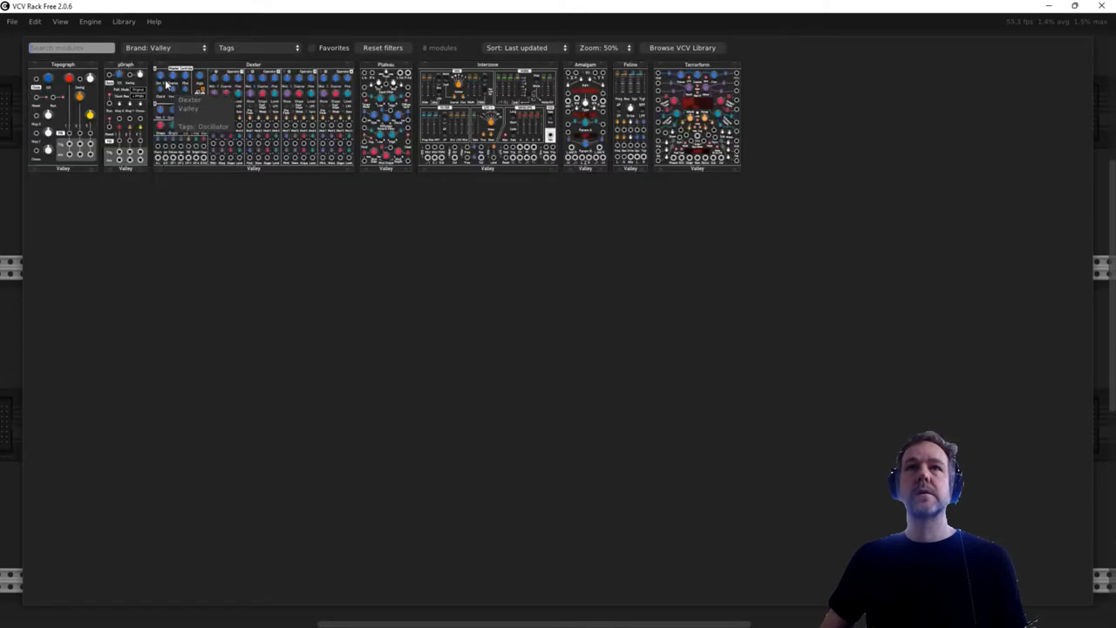
{"action": "left_click", "coordinate": [169, 47]}
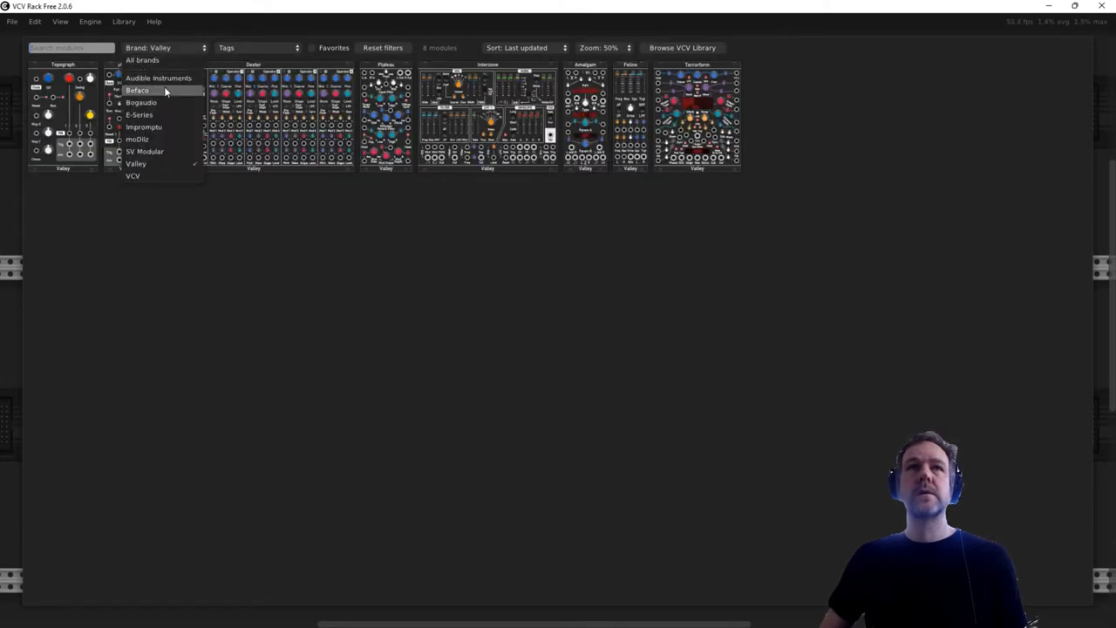
{"action": "left_click", "coordinate": [165, 77]}
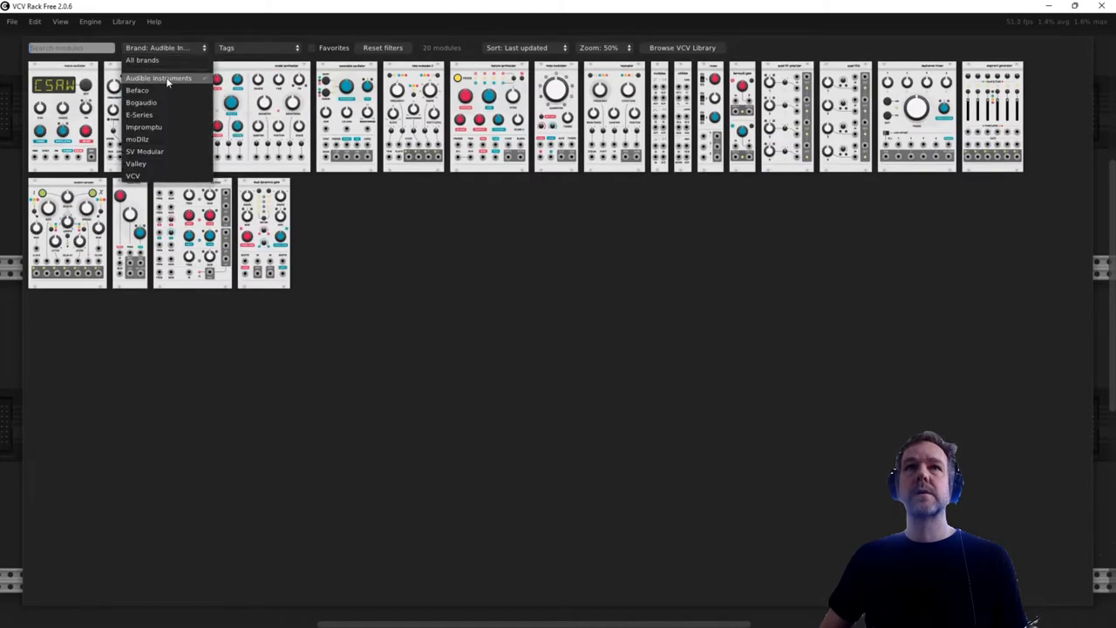
{"action": "left_click", "coordinate": [139, 90]}
- Add the Bogaudio Analyzer module in the row above the Scope, and raise the VCA level slightly
{"action": "left_click", "coordinate": [159, 47]}
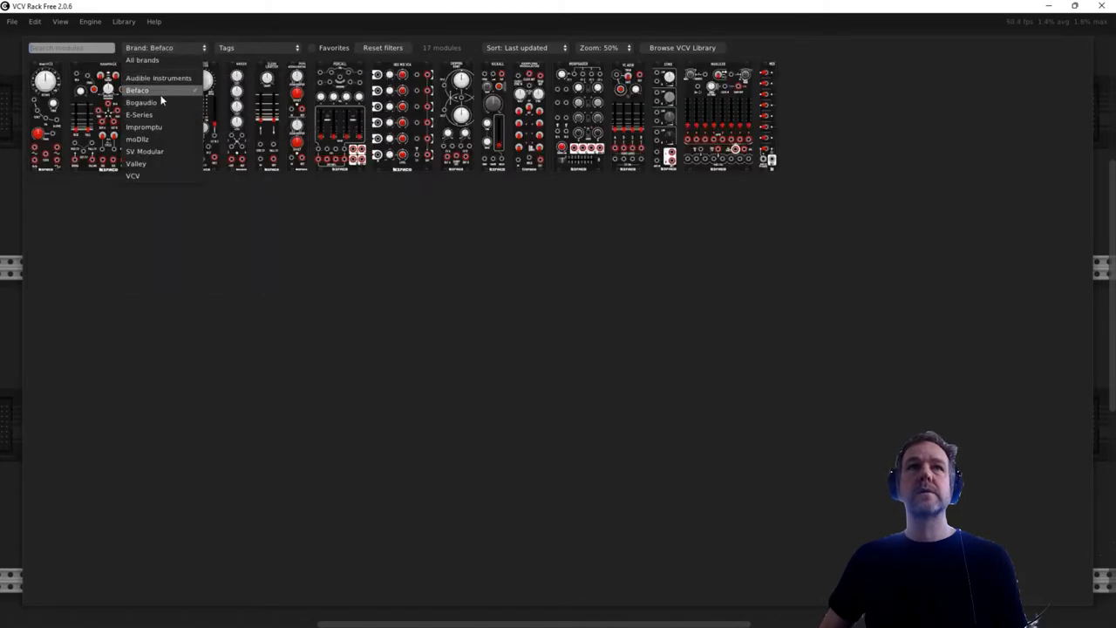
{"action": "left_click", "coordinate": [162, 102]}
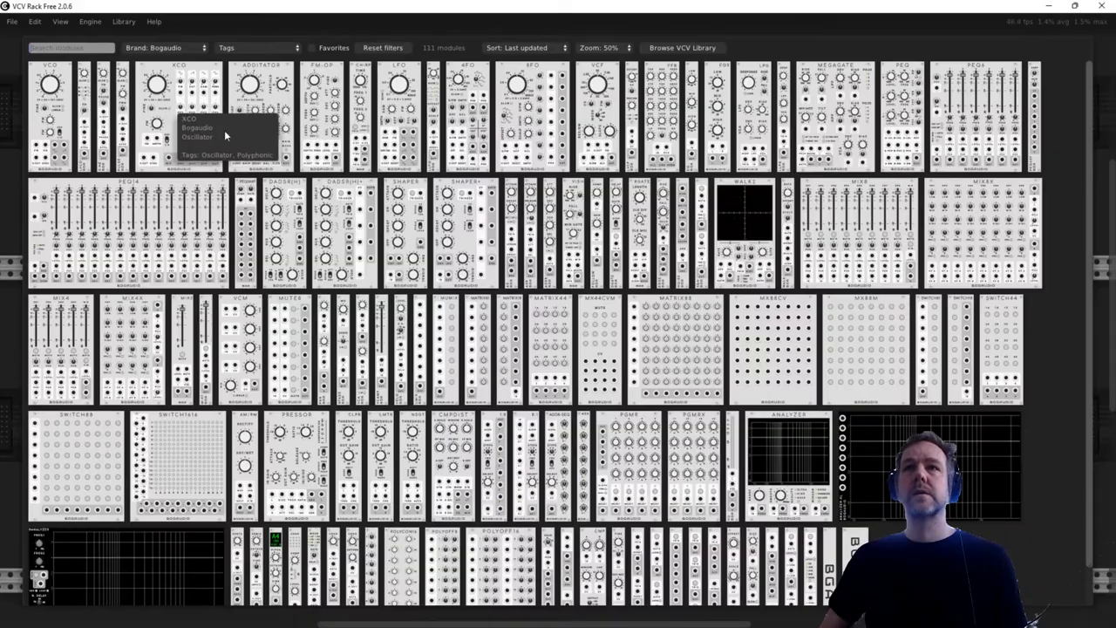
{"action": "left_click", "coordinate": [785, 458]}
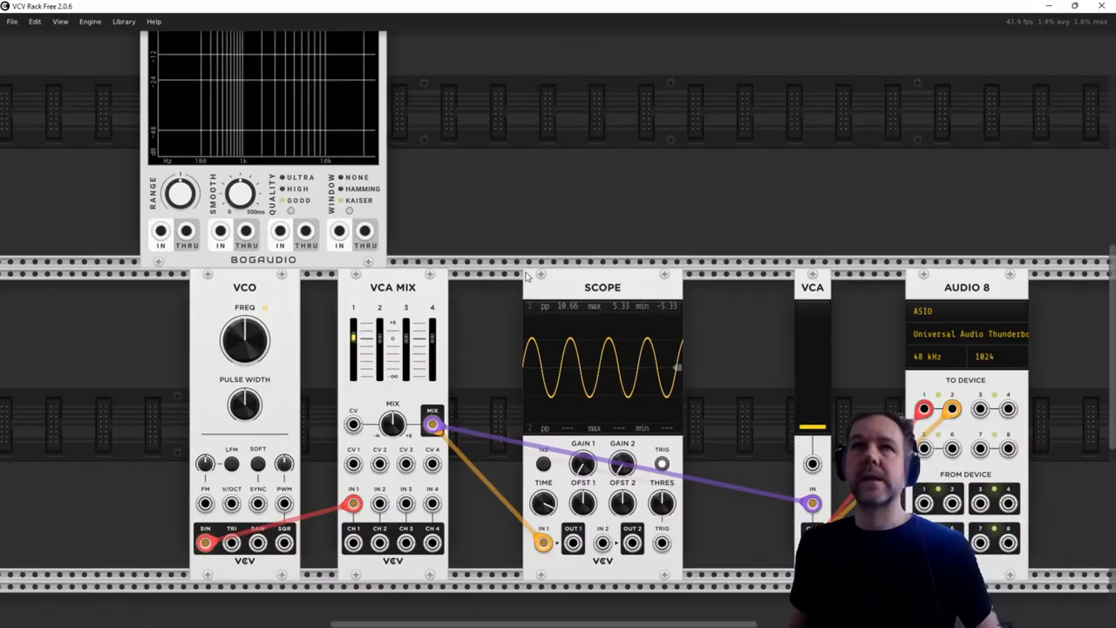
{"action": "scroll", "coordinate": [501, 236], "scroll_direction": "up", "scroll_amount": 1}
{"action": "scroll", "coordinate": [501, 236], "scroll_direction": "down", "scroll_amount": 1, "text": "ctrl"}
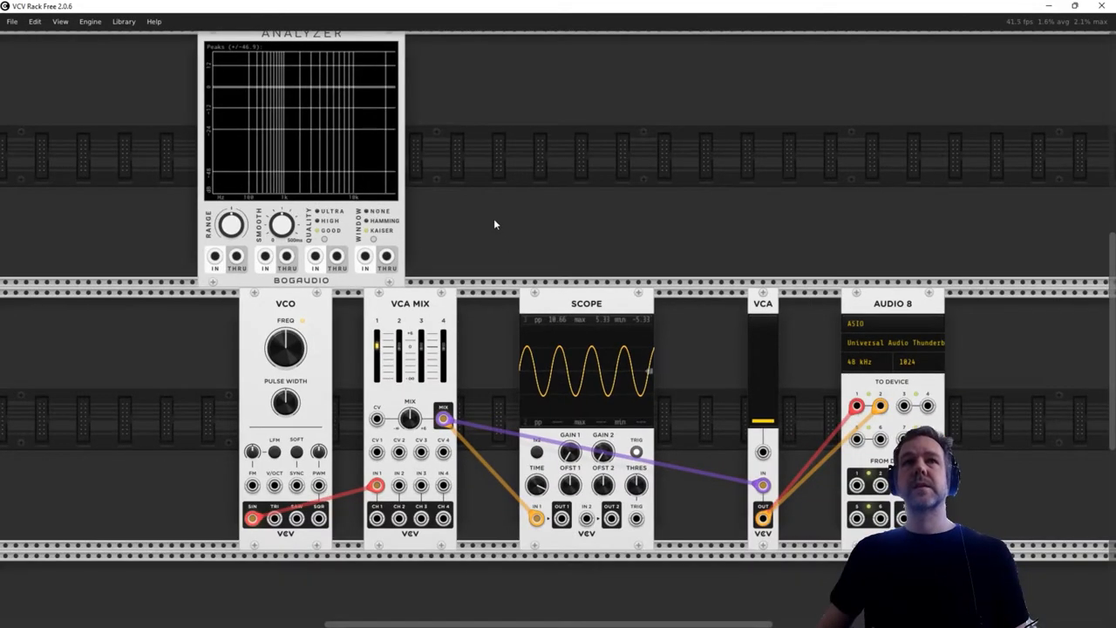
{"action": "left_click_drag", "start_coordinate": [340, 65], "coordinate": [640, 65]}
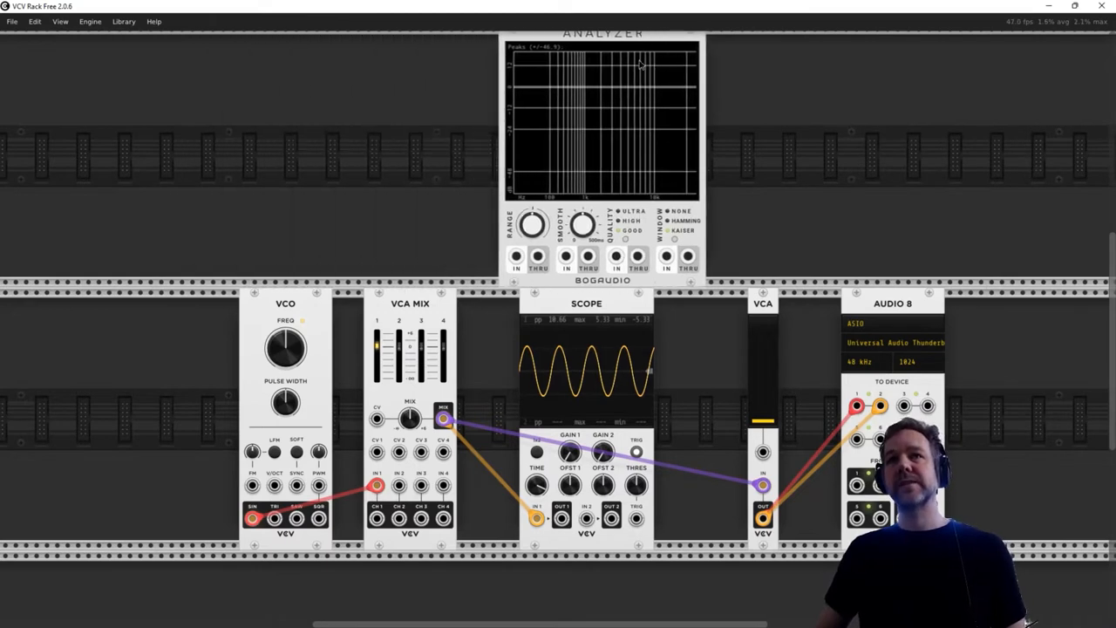
{"action": "left_click_drag", "start_coordinate": [766, 426], "coordinate": [766, 410]}
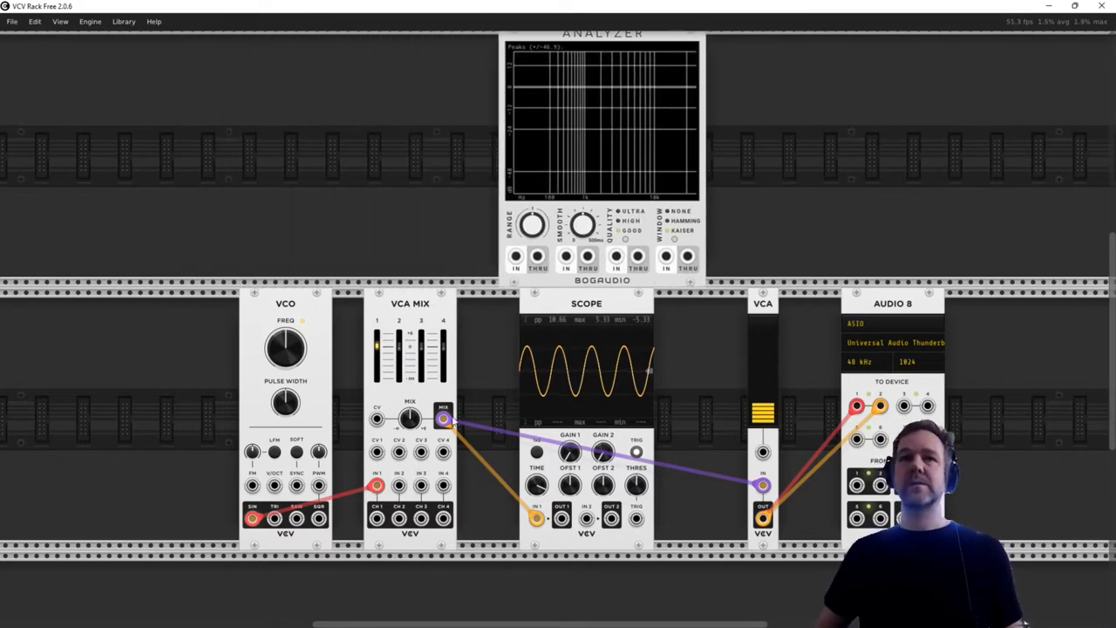
- Patch the VCA MIX mix output to the Analyzer's first input, and raise the VCO frequency to about 393 Hz
{"action": "mouse_move", "coordinate": [452, 423]}
{"action": "left_click_drag", "start_coordinate": [444, 421], "coordinate": [516, 257]}
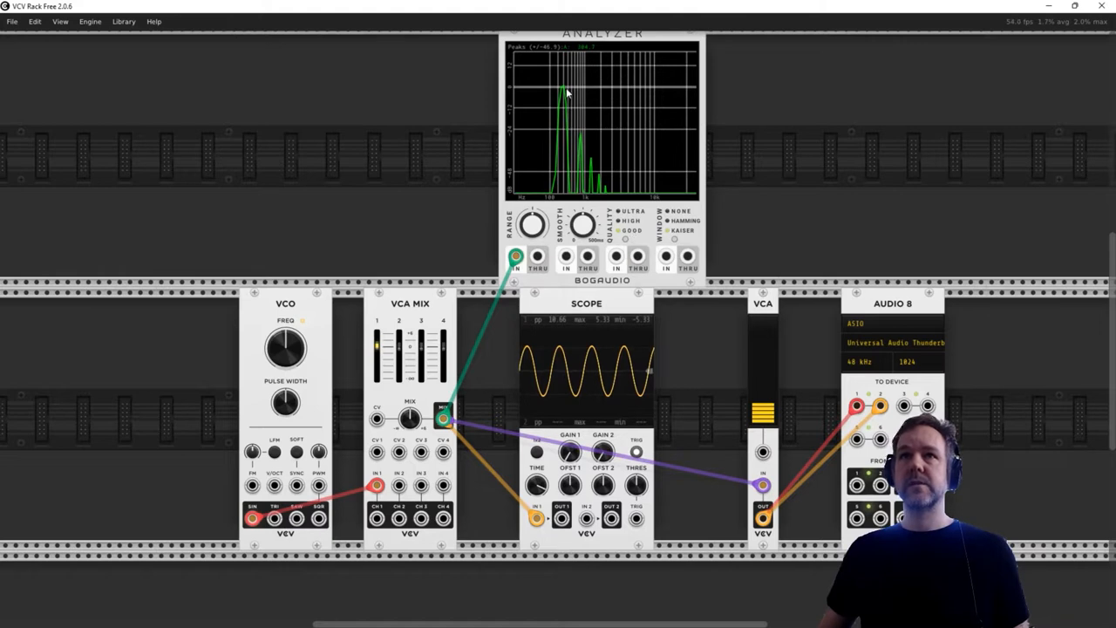
{"action": "mouse_move", "coordinate": [563, 91]}
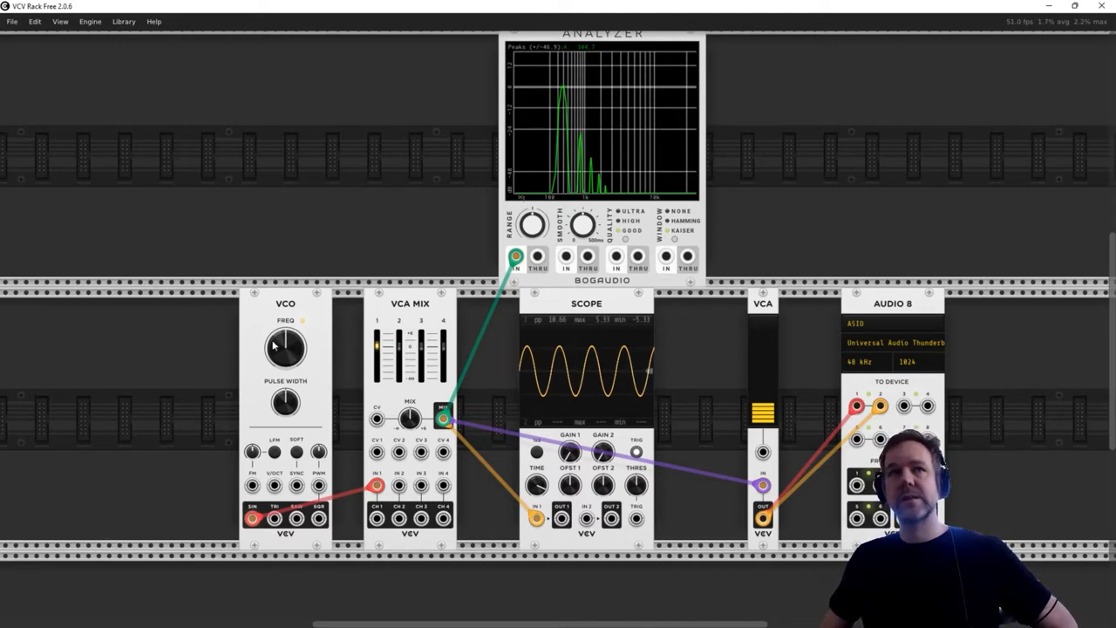
{"action": "mouse_move", "coordinate": [285, 348]}
{"action": "left_mouse_down"}
{"action": "mouse_move", "coordinate": [286, 244]}
{"action": "mouse_move", "coordinate": [285, 332]}
{"action": "left_mouse_up"}
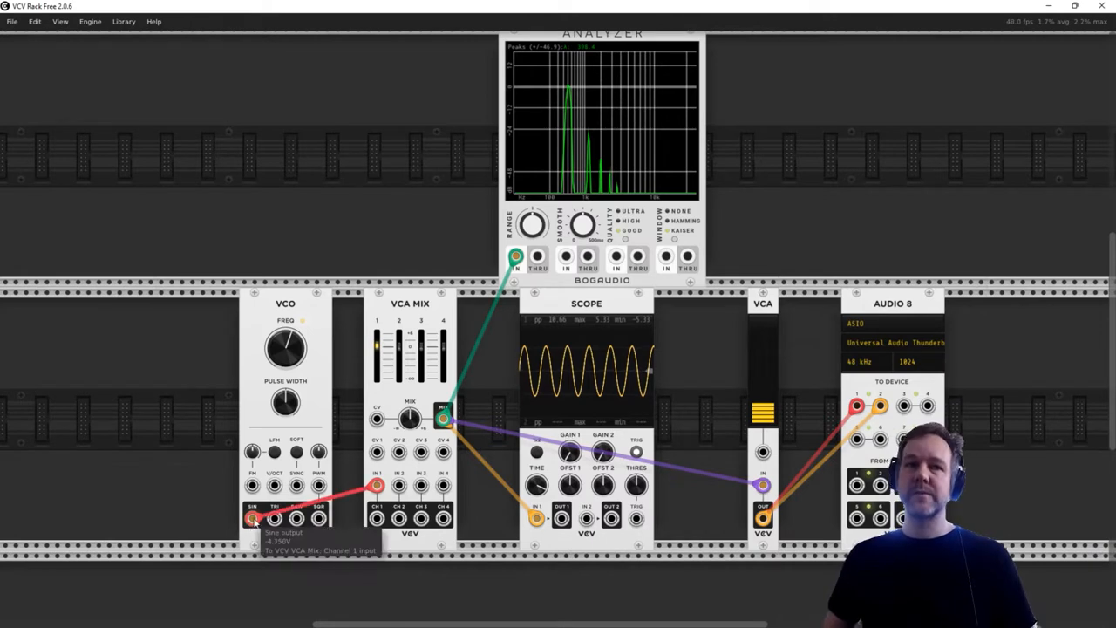
- Feed mixer channel 1 from the VCO's square output, and lower the VCA level to about 11% and the VCO frequency slightly
{"action": "left_click_drag", "start_coordinate": [251, 519], "coordinate": [319, 520]}
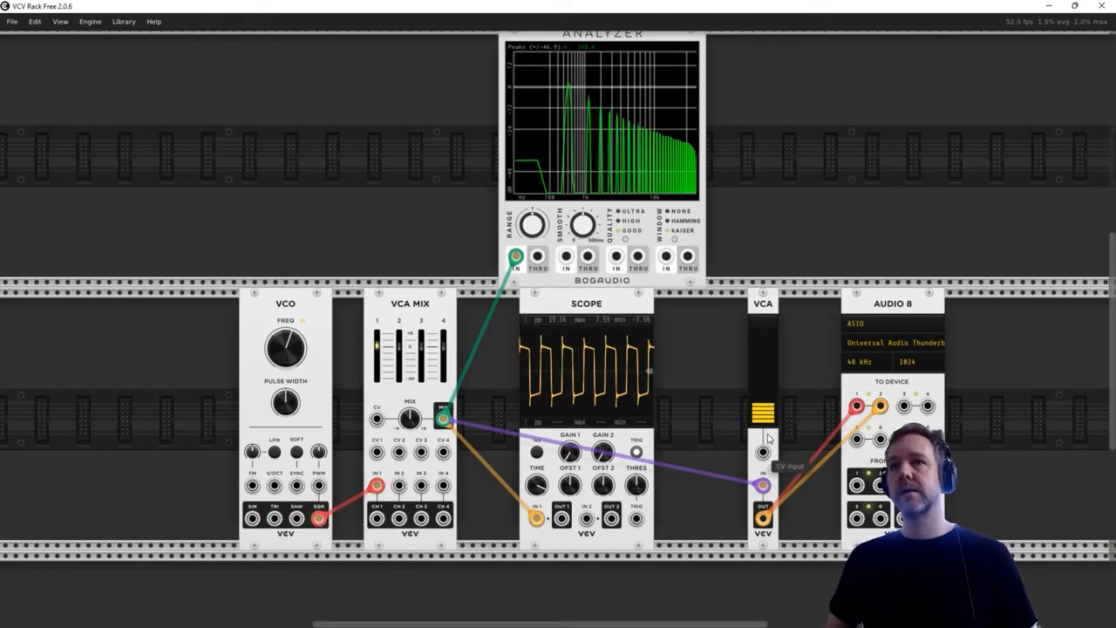
{"action": "left_click_drag", "start_coordinate": [763, 414], "coordinate": [763, 417]}
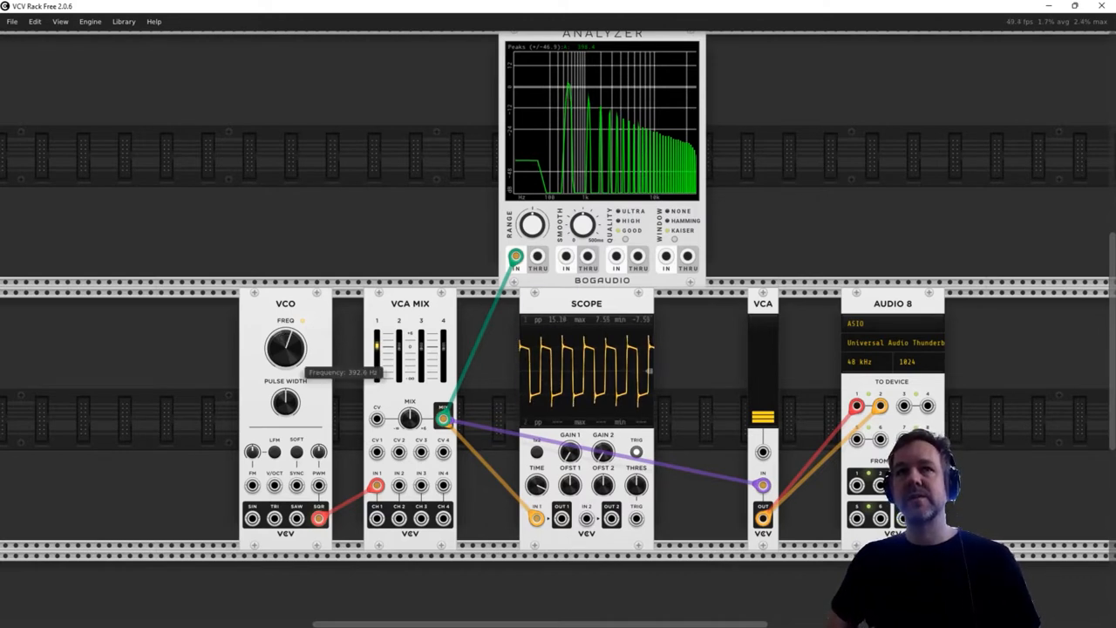
{"action": "left_click_drag", "start_coordinate": [284, 340], "coordinate": [284, 373]}
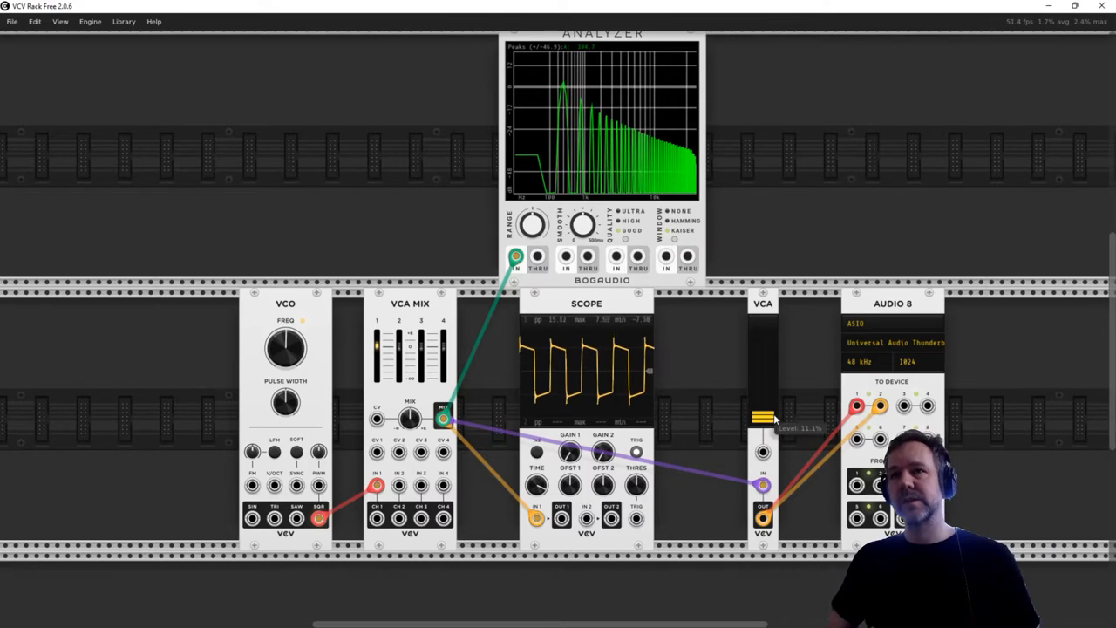
- Switch the mixer channel 1 feed to the VCO's triangle output and on to its sawtooth output, and lower the VCA level slightly
{"action": "left_click_drag", "start_coordinate": [319, 518], "coordinate": [276, 520]}
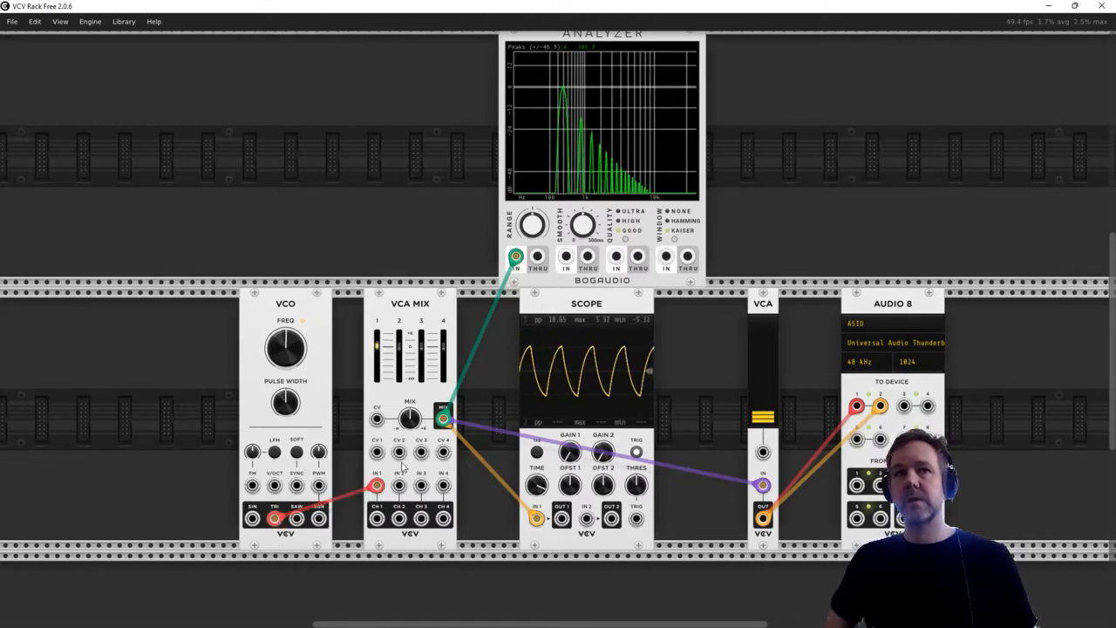
{"action": "left_click_drag", "start_coordinate": [274, 519], "coordinate": [296, 520]}
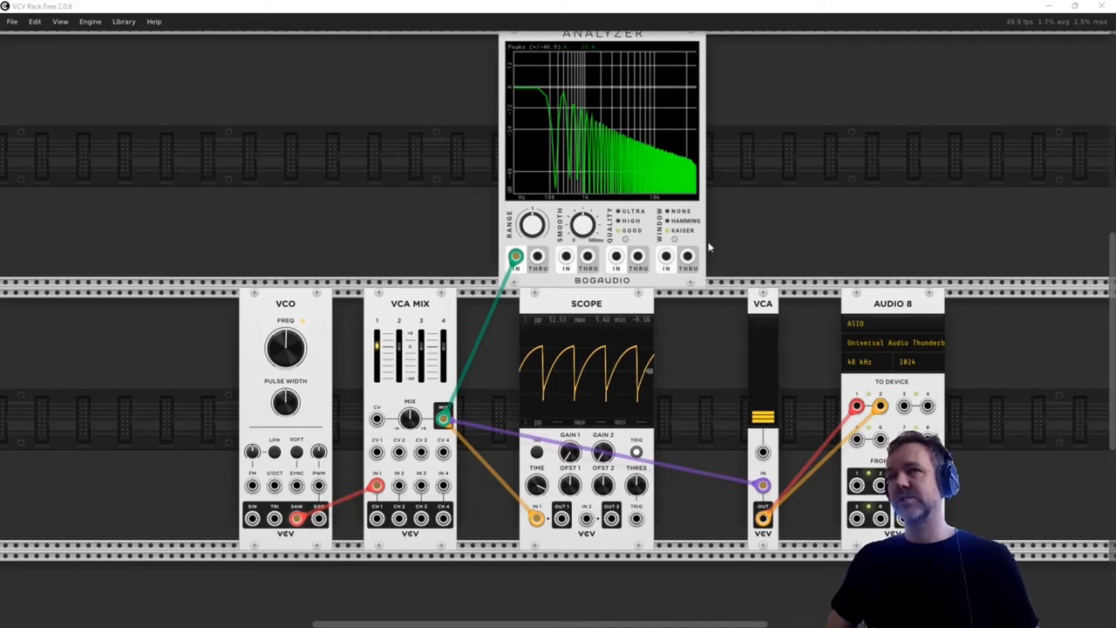
{"action": "mouse_move", "coordinate": [772, 419]}
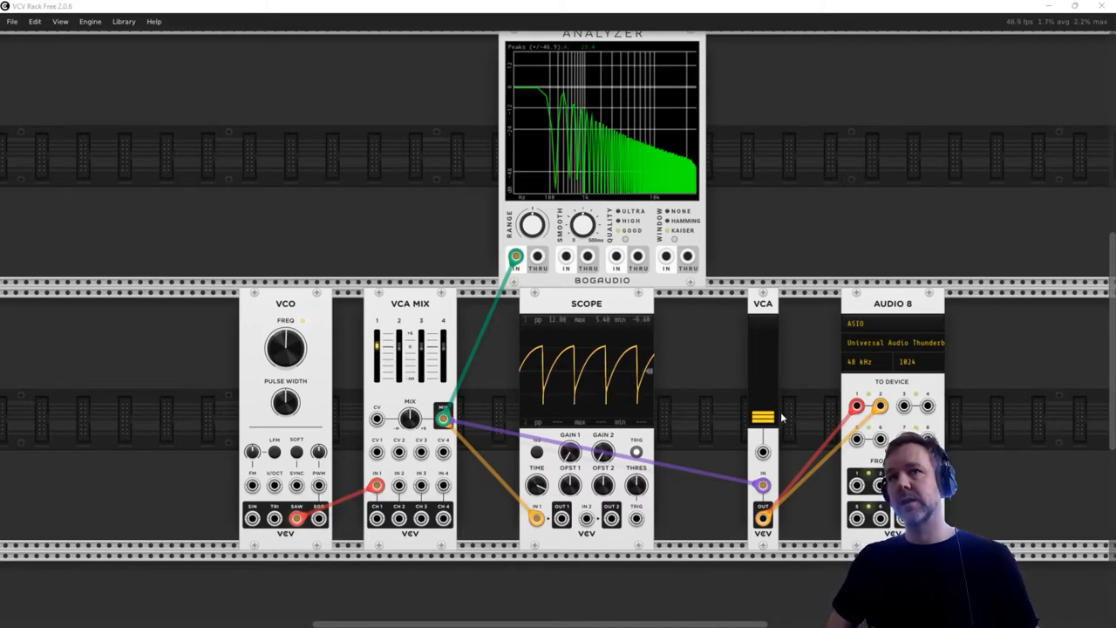
{"action": "left_click_drag", "start_coordinate": [763, 416], "coordinate": [764, 420]}
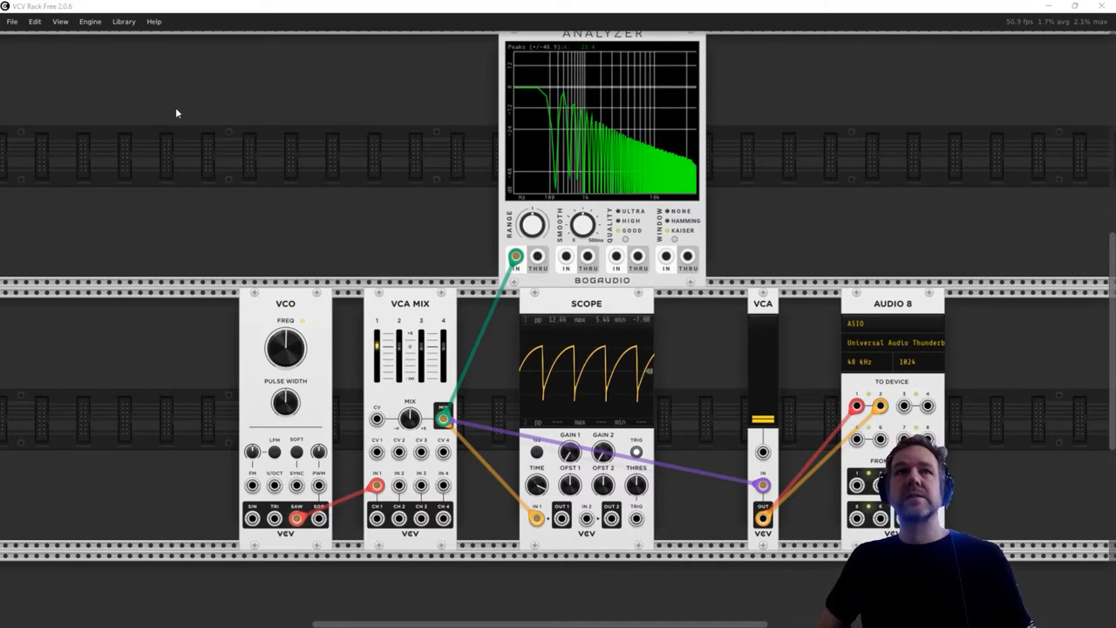
- Filter the module library by the VCV brand and add the VCF module in the row above VCA MIX
{"action": "right_click", "coordinate": [294, 102]}
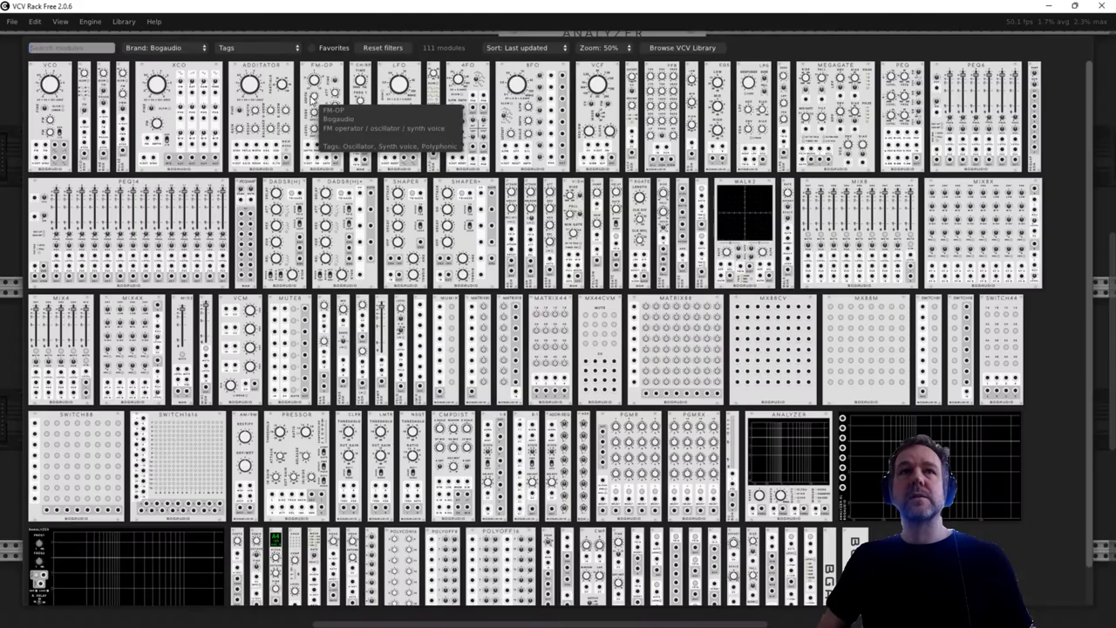
{"action": "left_click", "coordinate": [155, 50]}
{"action": "left_click", "coordinate": [179, 174]}
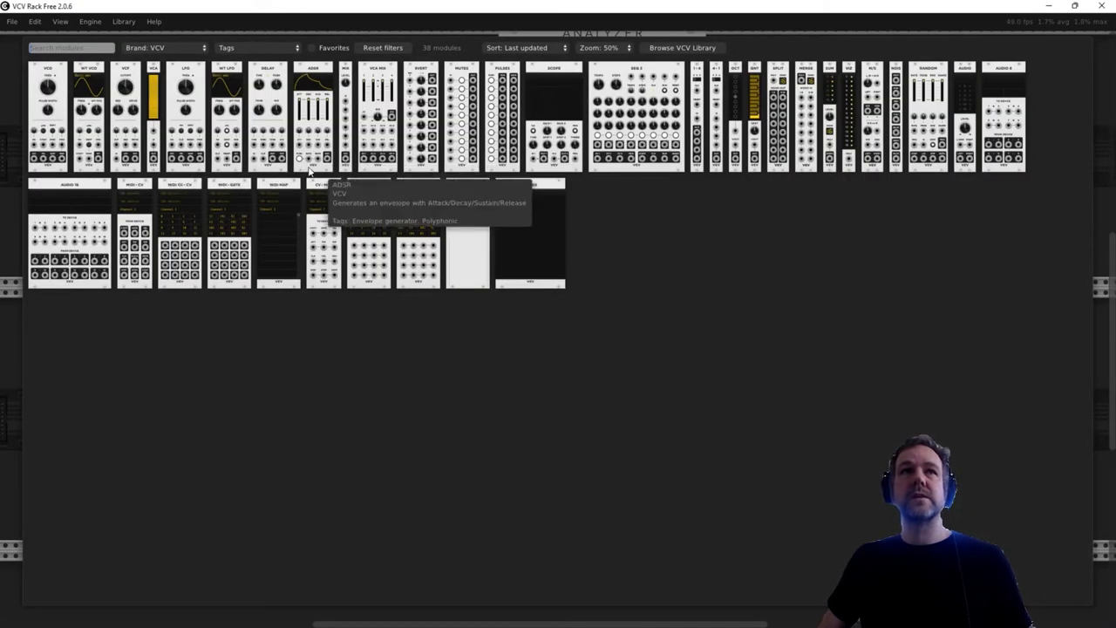
{"action": "left_click", "coordinate": [128, 69]}
{"action": "left_click_drag", "start_coordinate": [313, 59], "coordinate": [411, 58]}
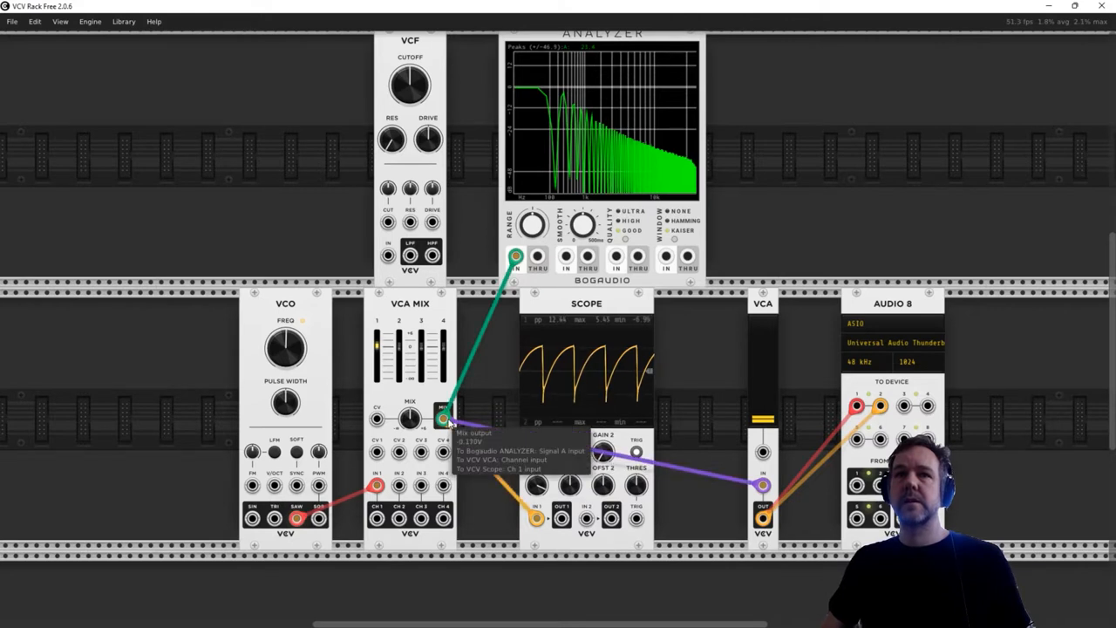
- Shift the VCO away from VCA MIX and patch its sawtooth output through the VCF's low-pass output into mixer channel 1
{"action": "left_click_drag", "start_coordinate": [286, 295], "coordinate": [192, 297]}
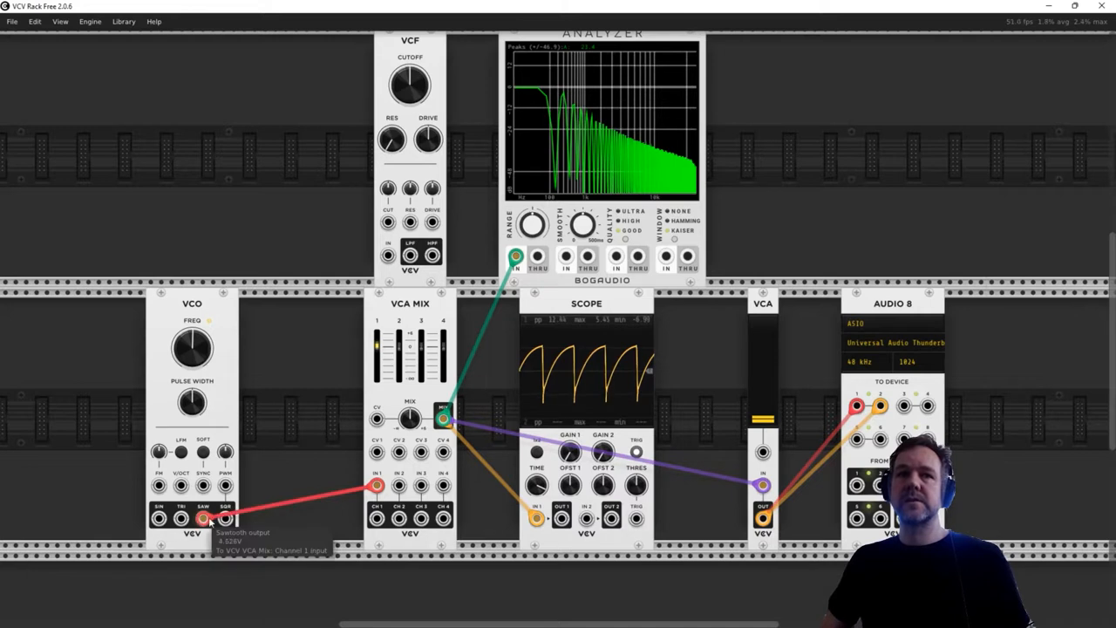
{"action": "mouse_move", "coordinate": [377, 486]}
{"action": "left_mouse_down"}
{"action": "mouse_move", "coordinate": [369, 413]}
{"action": "mouse_move", "coordinate": [387, 257]}
{"action": "mouse_move", "coordinate": [411, 257]}
{"action": "mouse_move", "coordinate": [381, 504]}
{"action": "mouse_move", "coordinate": [377, 486]}
{"action": "left_mouse_up"}
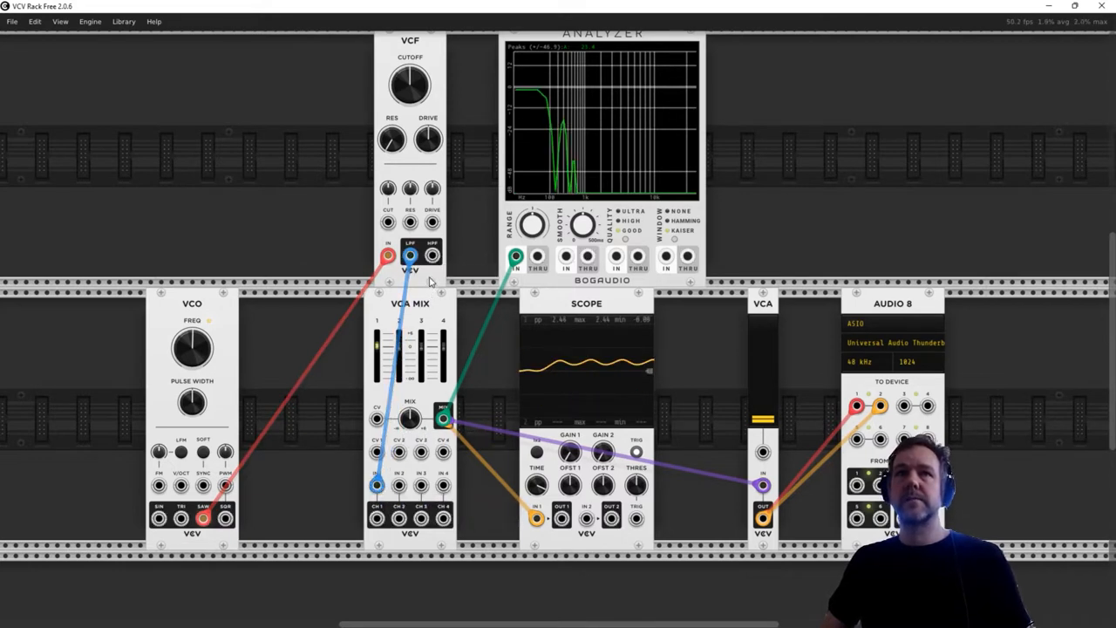
- Place the VCF between the VCO and VCA MIX, open its cutoff, and bring the VCA level down to zero
{"action": "left_click_drag", "start_coordinate": [416, 48], "coordinate": [309, 65]}
{"action": "mouse_move", "coordinate": [308, 94]}
{"action": "mouse_move", "coordinate": [764, 420]}
{"action": "left_click_drag", "start_coordinate": [309, 87], "coordinate": [306, 350]}
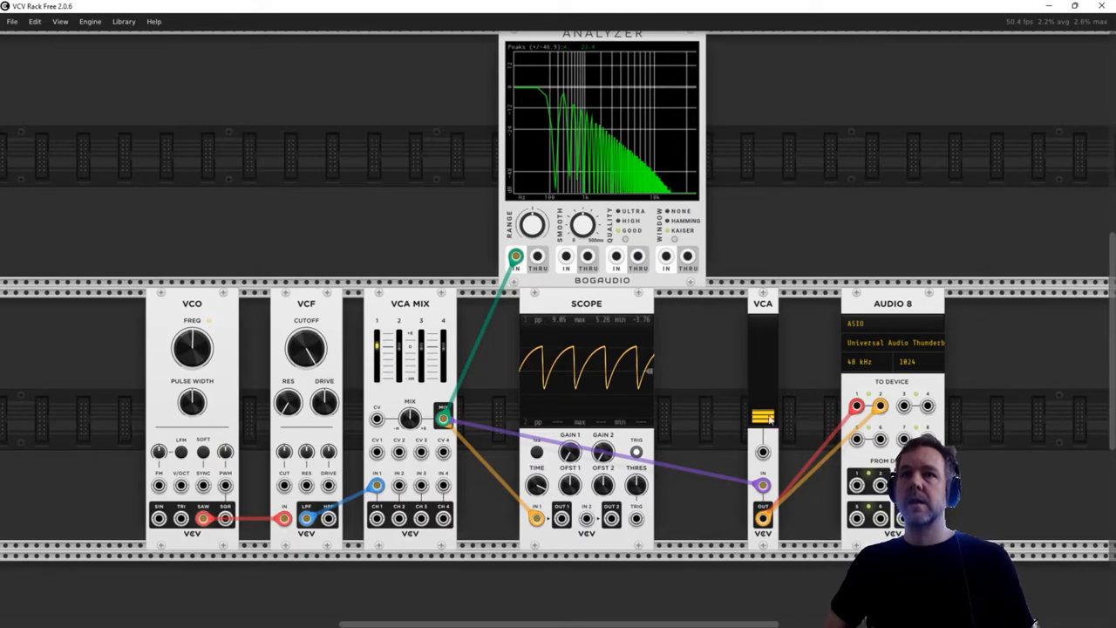
{"action": "left_click_drag", "start_coordinate": [764, 417], "coordinate": [763, 428]}
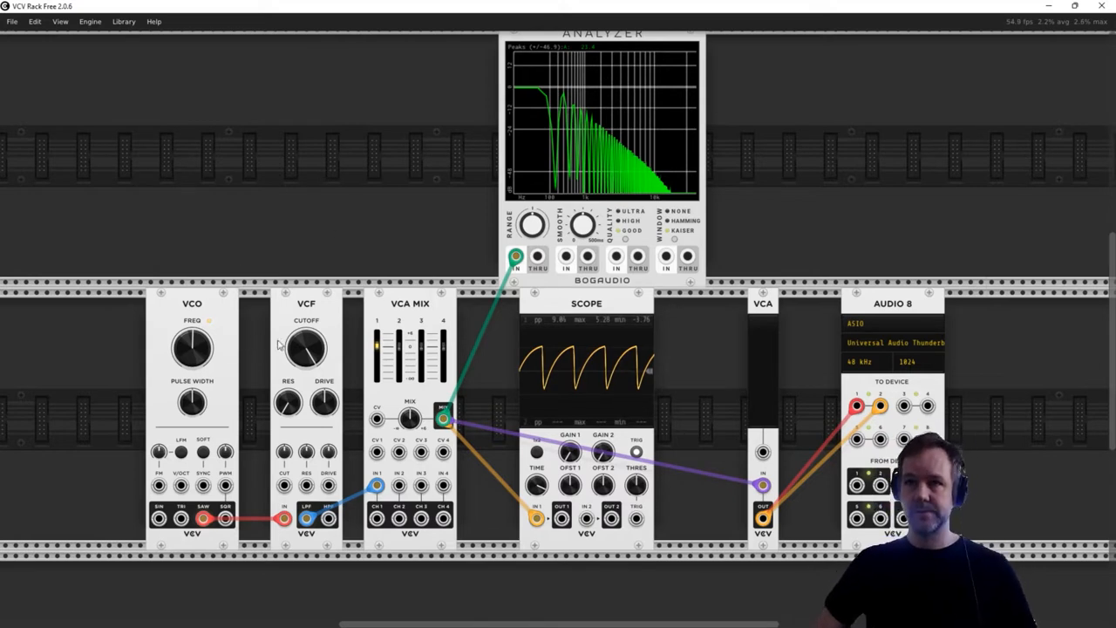
- Add the VCV MIDI to CV module in the row above the VCO
{"action": "scroll", "coordinate": [344, 365], "scroll_direction": "down", "scroll_amount": 3}
{"action": "scroll", "coordinate": [344, 365], "scroll_direction": "up", "scroll_amount": 2}
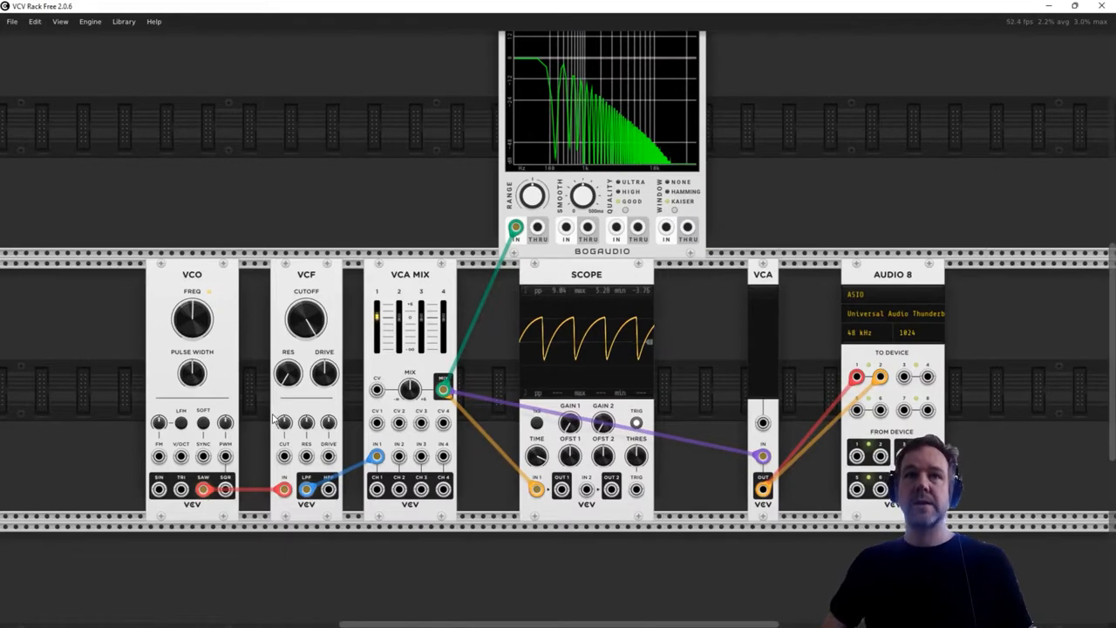
{"action": "scroll", "coordinate": [194, 414], "scroll_direction": "up", "scroll_amount": 1}
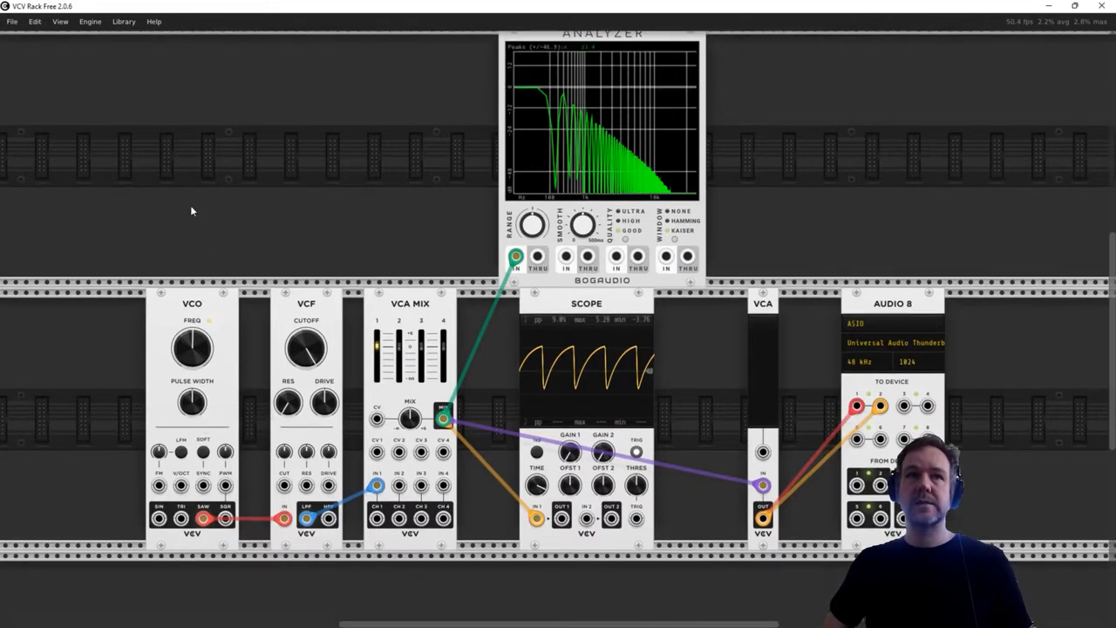
{"action": "right_click", "coordinate": [175, 182]}
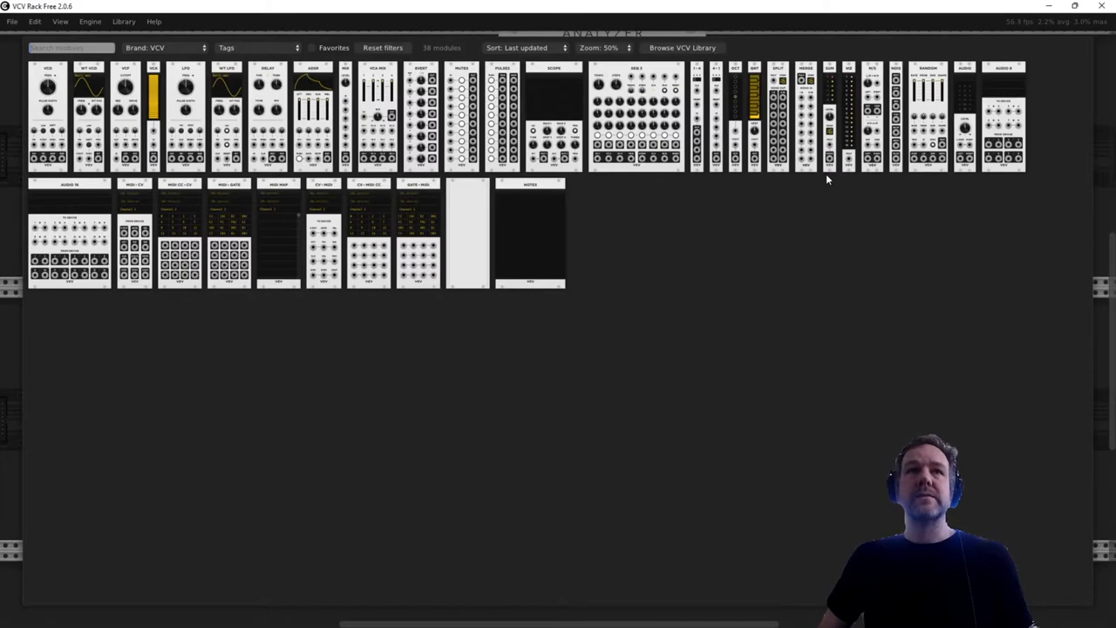
{"action": "left_click", "coordinate": [133, 189]}
{"action": "left_click_drag", "start_coordinate": [187, 45], "coordinate": [222, 63]}
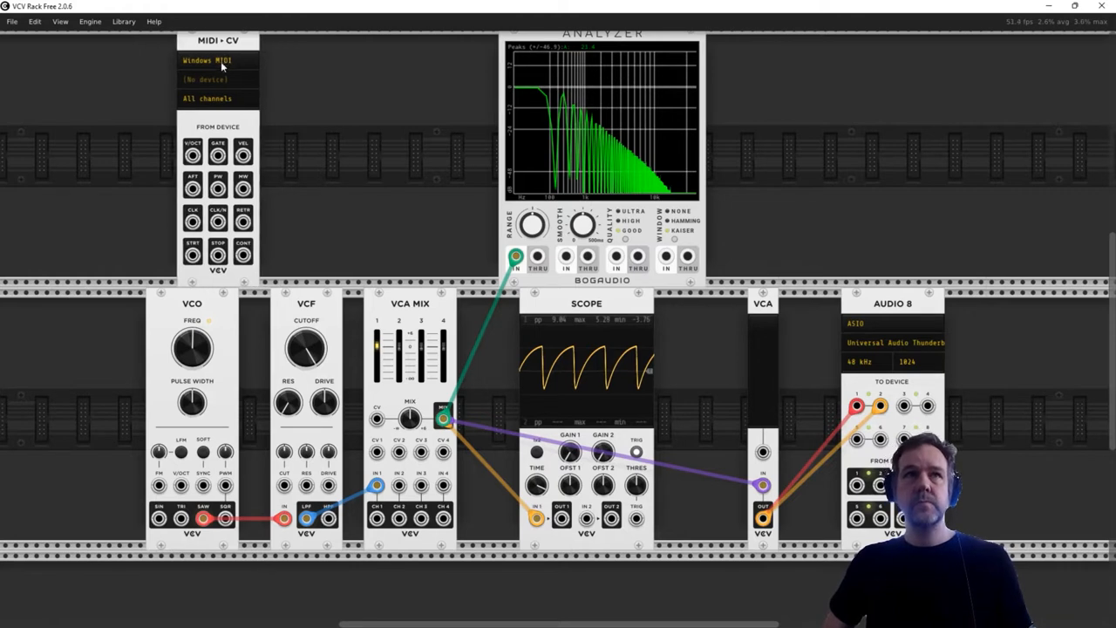
- Keep Windows MIDI as the MIDI-CV driver and select KeyLab mkII 61 0 as its device
{"action": "left_click", "coordinate": [202, 60]}
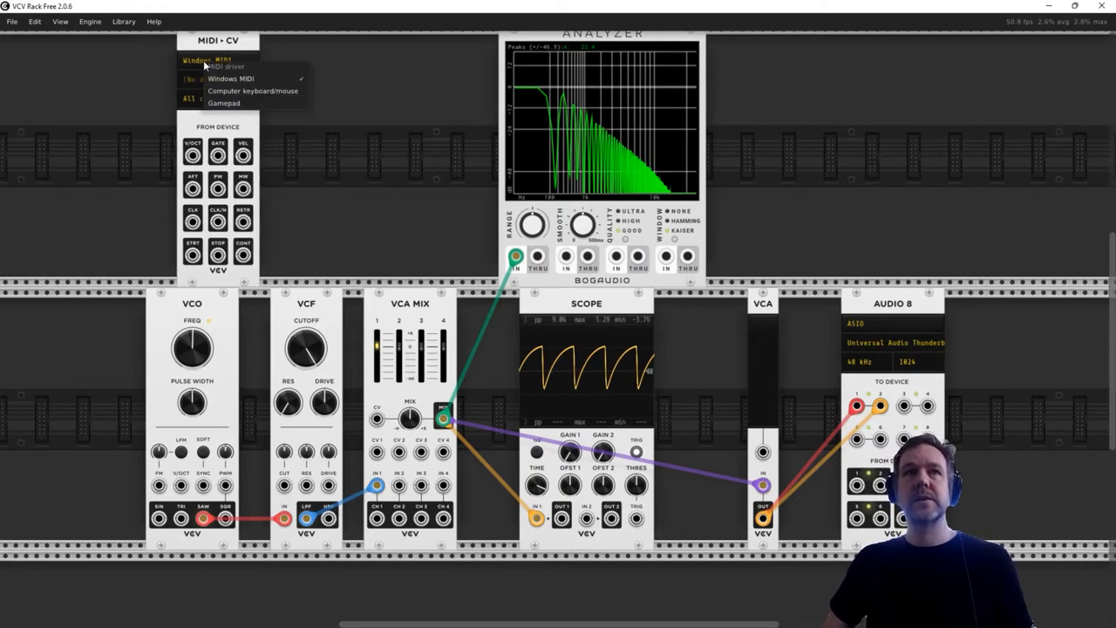
{"action": "left_click", "coordinate": [291, 86]}
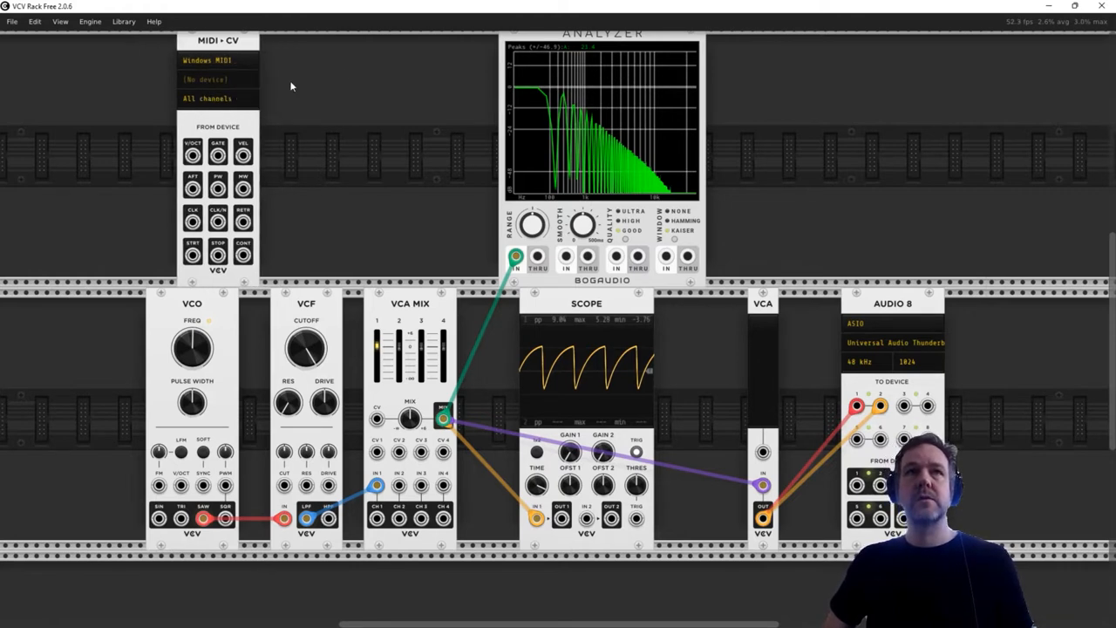
{"action": "left_click", "coordinate": [216, 81]}
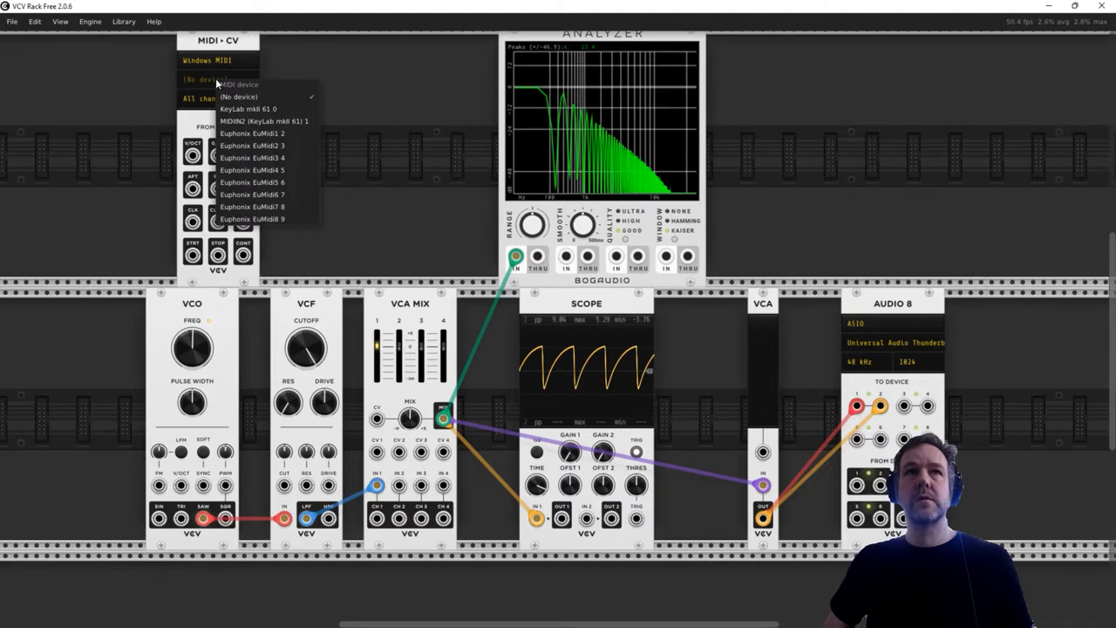
{"action": "left_click", "coordinate": [251, 110]}
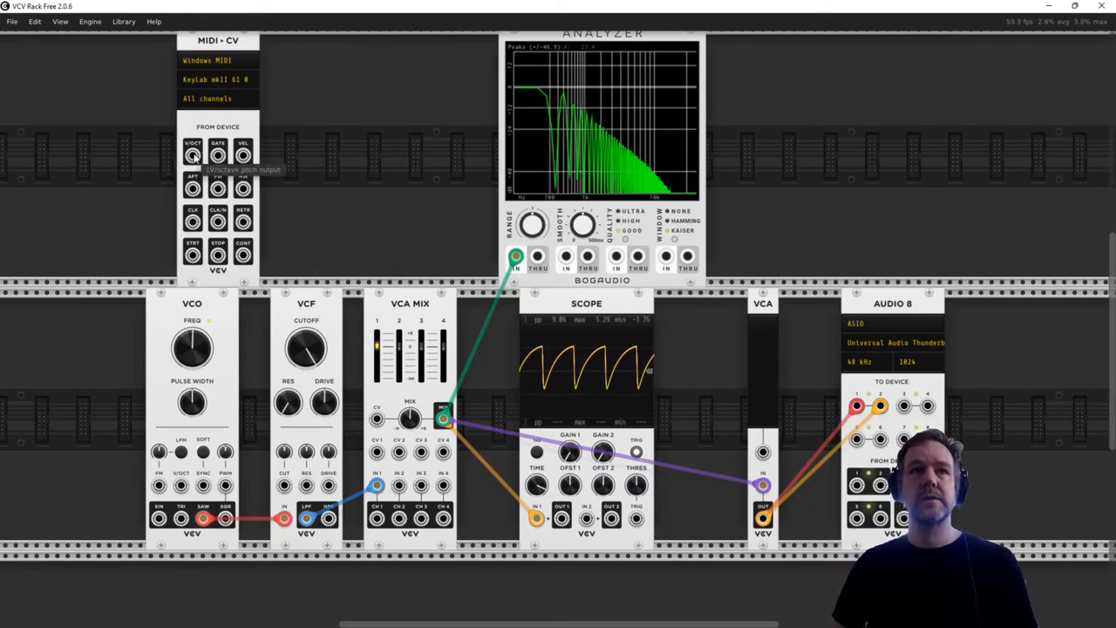
- Patch the MIDI-CV V/OCT output to the VCO's V/OCT input, and line up MIDI-CV, VCO and VCF side by side in the lower row
{"action": "left_click_drag", "start_coordinate": [193, 155], "coordinate": [182, 486]}
{"action": "left_click_drag", "start_coordinate": [197, 314], "coordinate": [227, 319]}
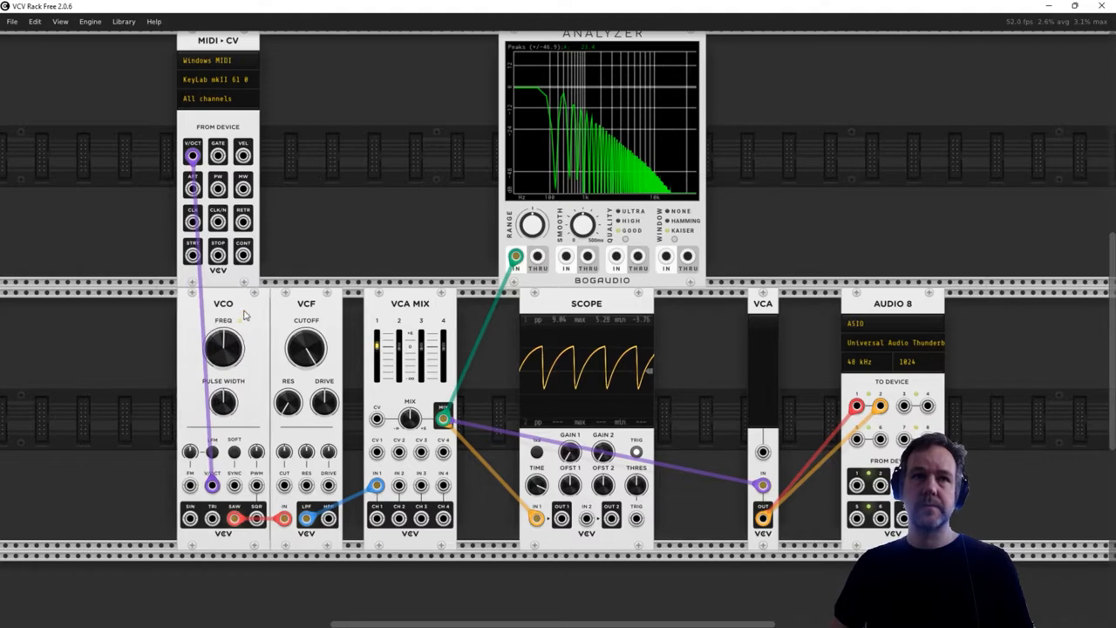
{"action": "left_click_drag", "start_coordinate": [213, 55], "coordinate": [133, 349]}
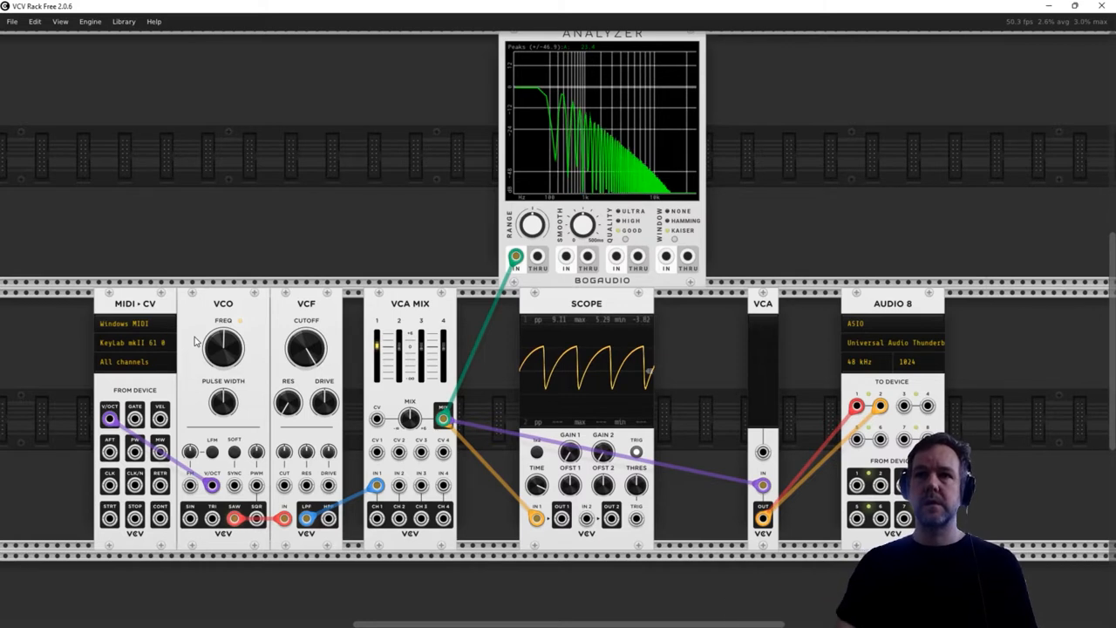
- Raise the VCA level briefly and lower it almost to zero, and feed the VCF from the VCO's sine output
{"action": "left_click_drag", "start_coordinate": [771, 421], "coordinate": [768, 422]}
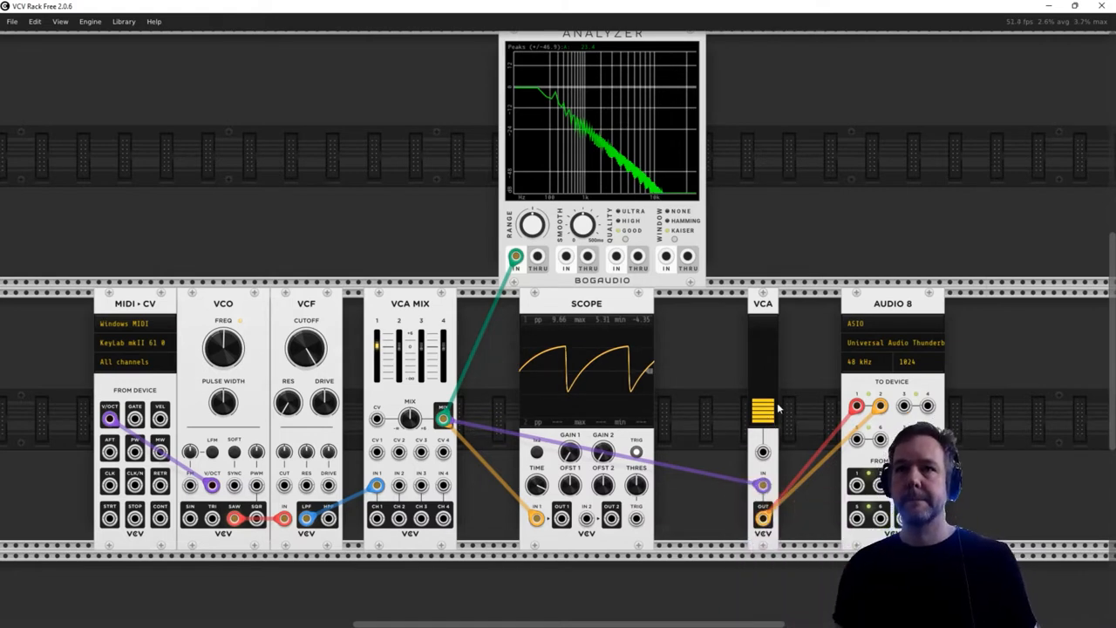
{"action": "left_click_drag", "start_coordinate": [763, 410], "coordinate": [763, 422]}
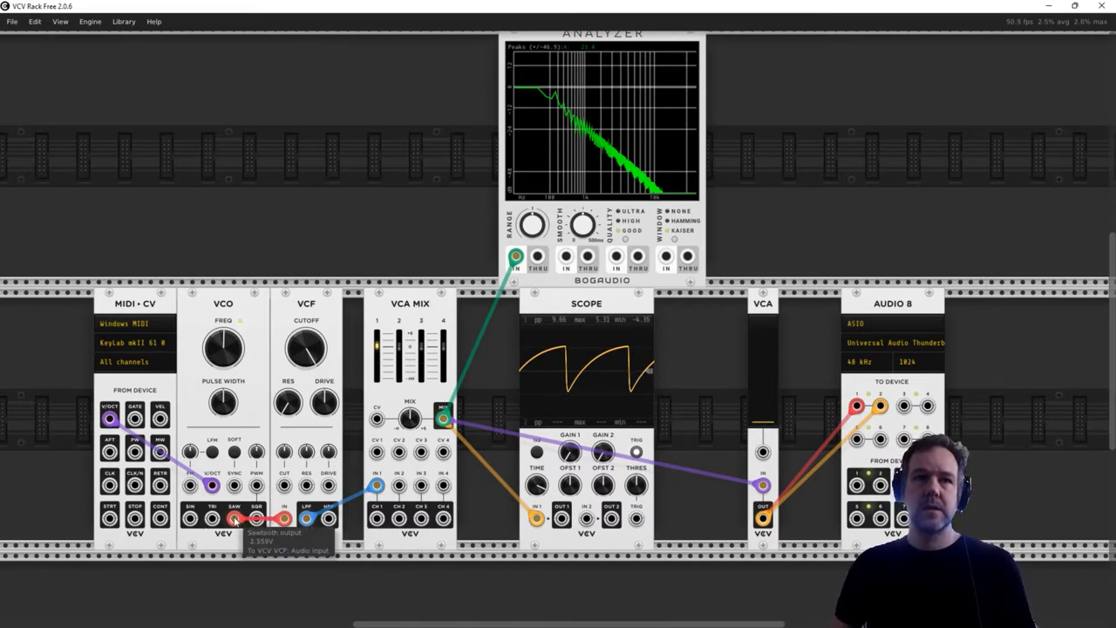
{"action": "left_click_drag", "start_coordinate": [234, 519], "coordinate": [189, 519]}
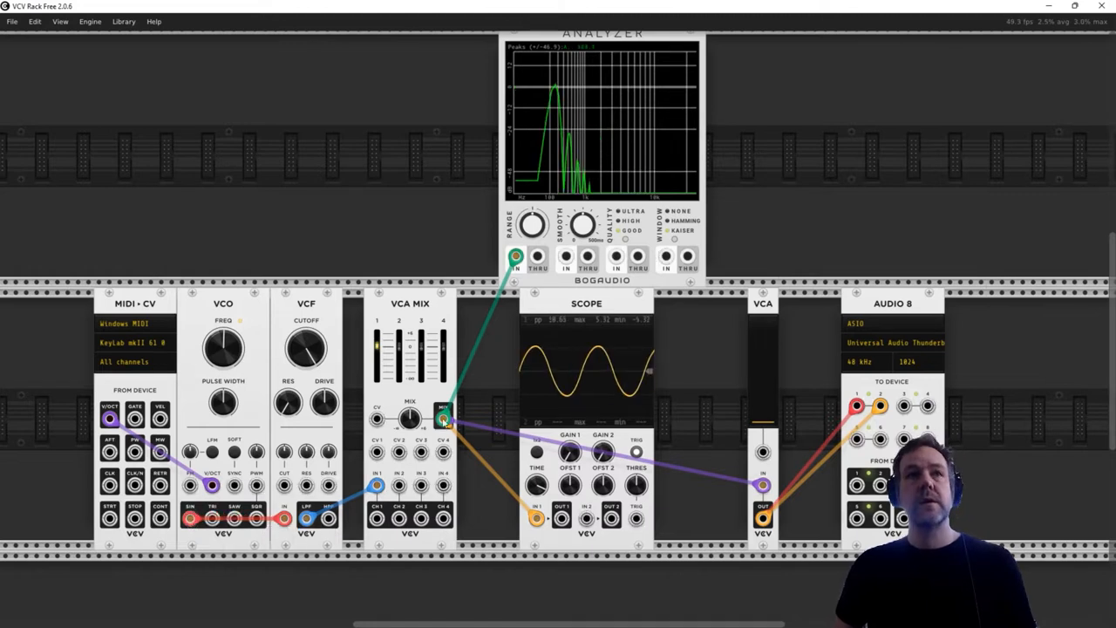
- Move MIDI-CV slightly away from the VCO, raise the VCA level to about 24% and bring it back down to zero
{"action": "left_click_drag", "start_coordinate": [136, 297], "coordinate": [127, 307]}
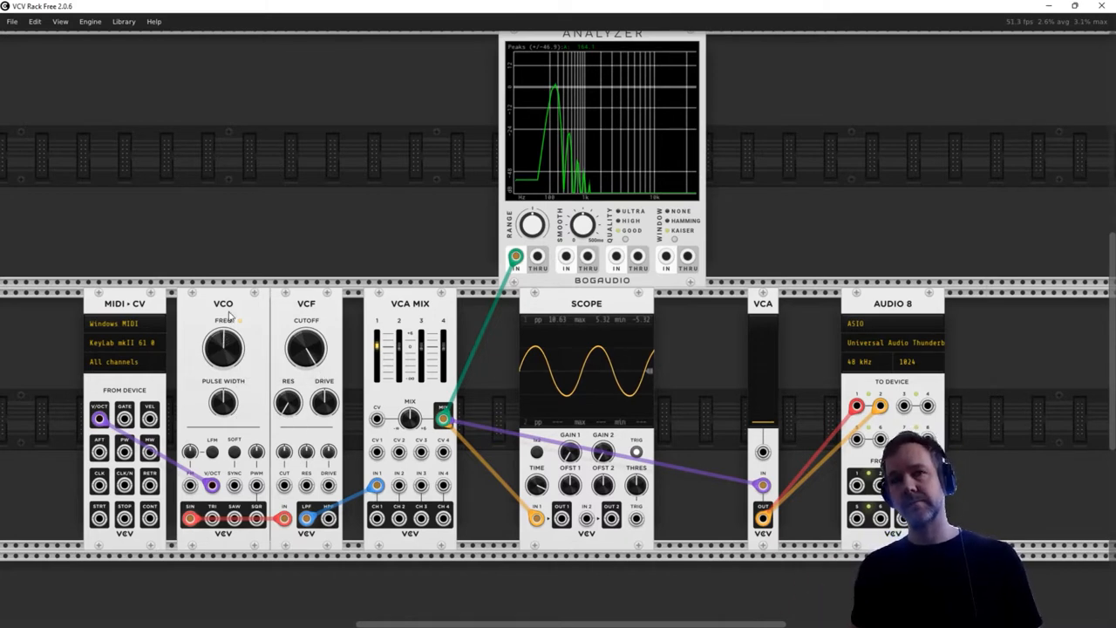
{"action": "left_click_drag", "start_coordinate": [764, 422], "coordinate": [764, 419]}
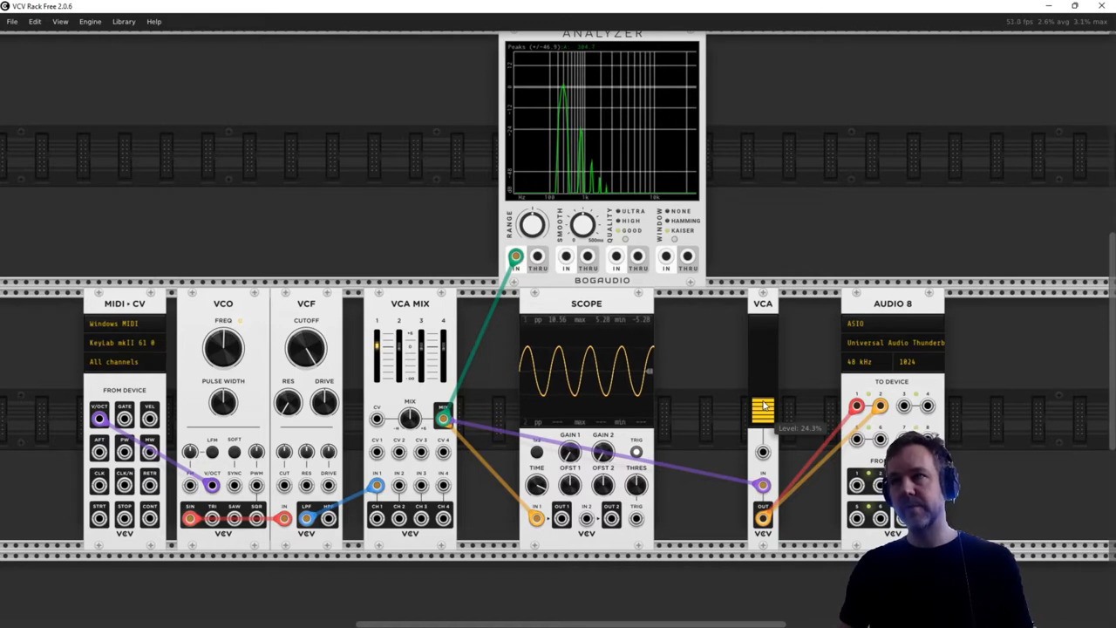
{"action": "left_click_drag", "start_coordinate": [765, 407], "coordinate": [763, 427]}
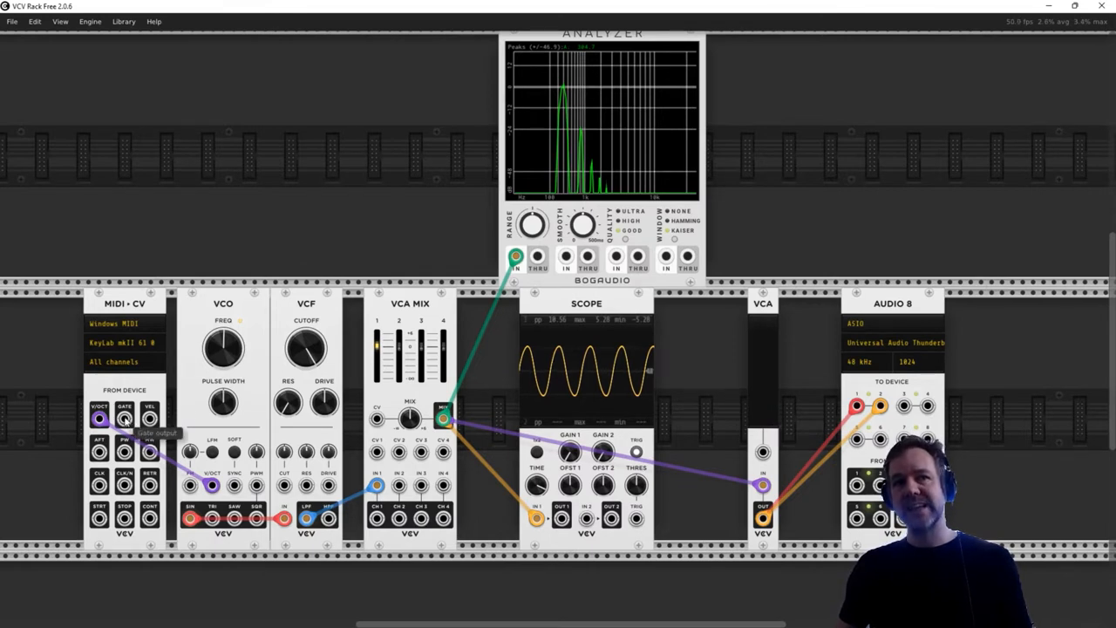
- Add a second VCV Scope module in the row above the VCO
{"action": "right_click", "coordinate": [228, 158]}
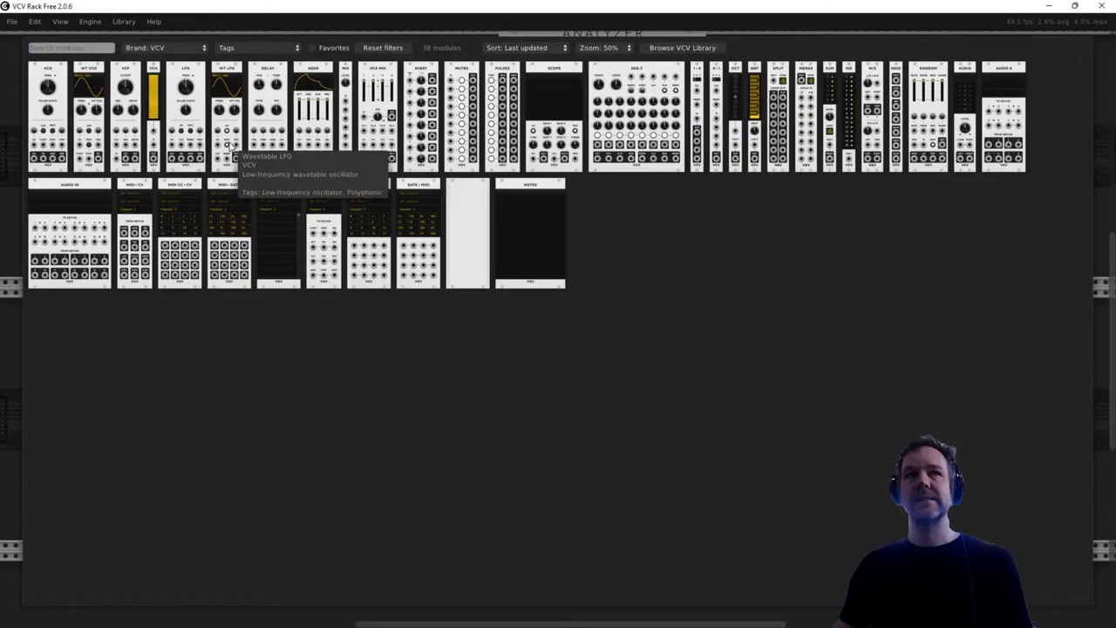
{"action": "key", "text": "Escape"}
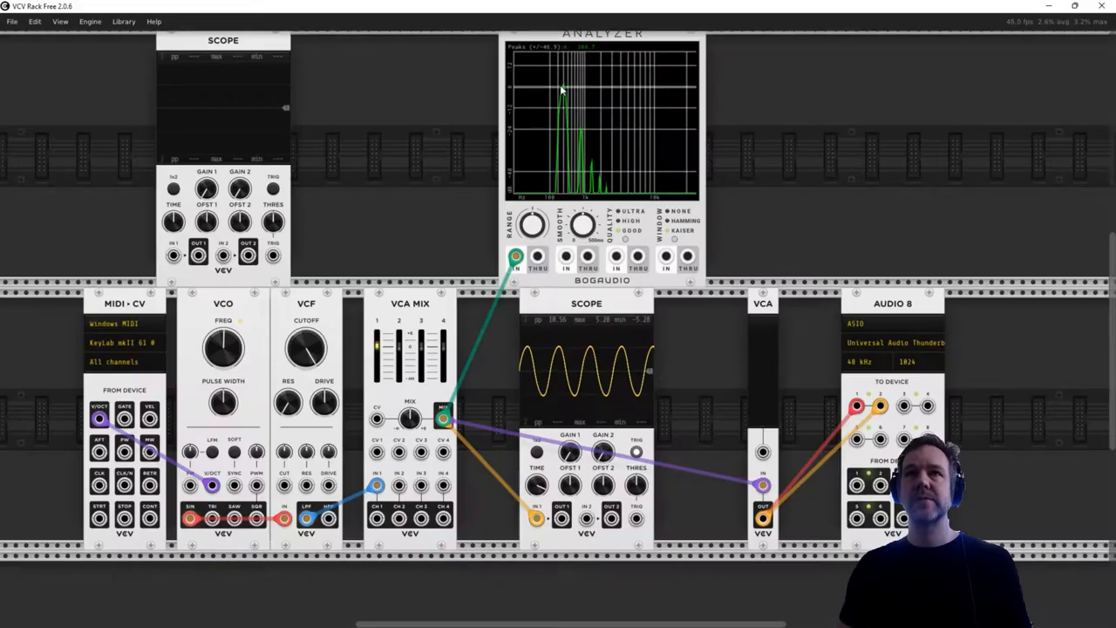
- Patch the MIDI-CV gate output into input 1 of the Scope above the VCO to view the gate signal, and delete that Scope
{"action": "left_click_drag", "start_coordinate": [125, 418], "coordinate": [173, 257]}
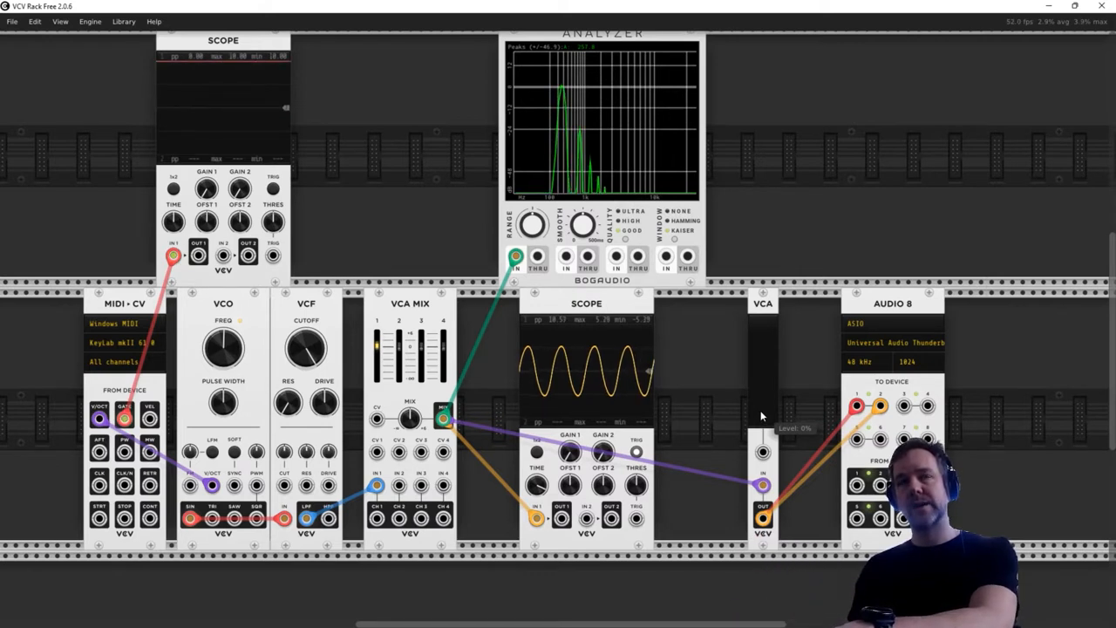
{"action": "right_click", "coordinate": [242, 40]}
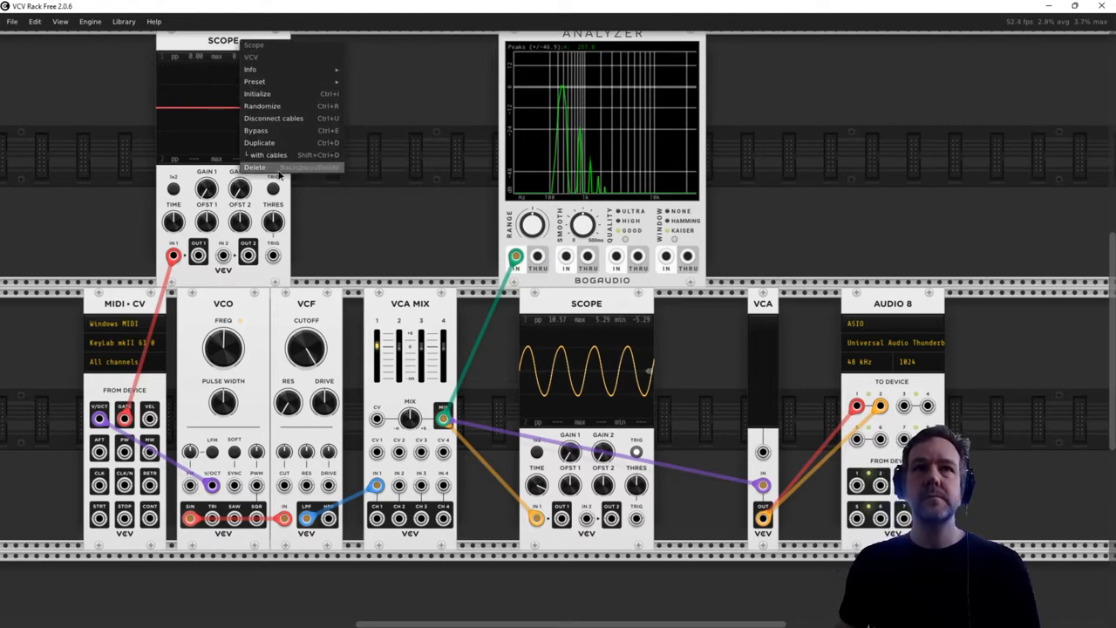
{"action": "left_click", "coordinate": [280, 171]}
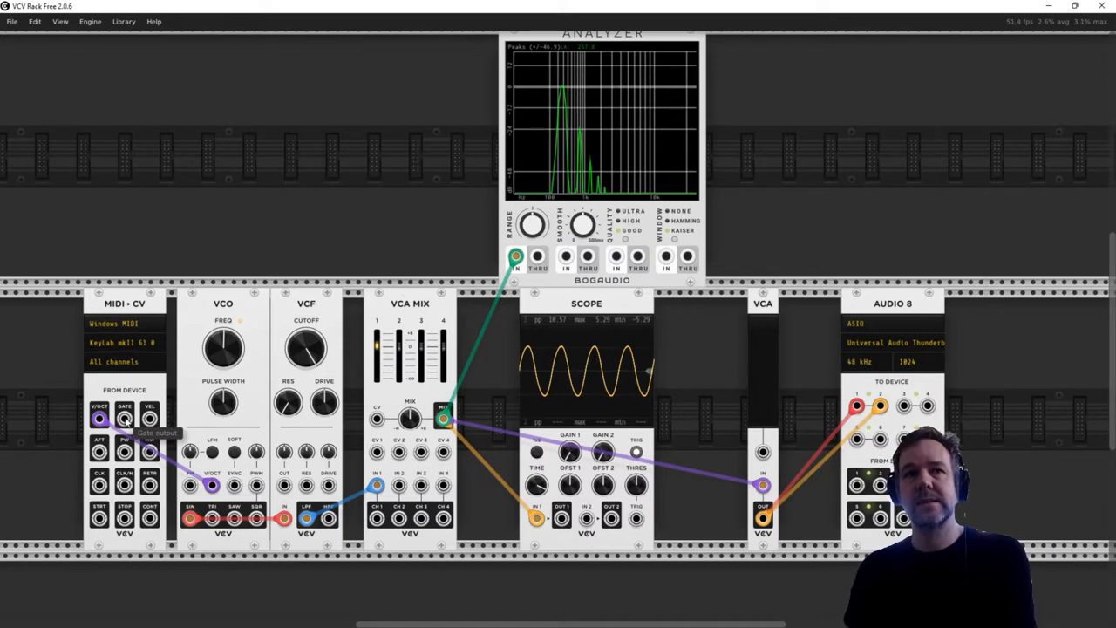
- Patch the MIDI-CV gate output to the VCA MIX channel 1 CV input, and raise the VCA level to about a third
{"action": "left_click_drag", "start_coordinate": [125, 419], "coordinate": [377, 452]}
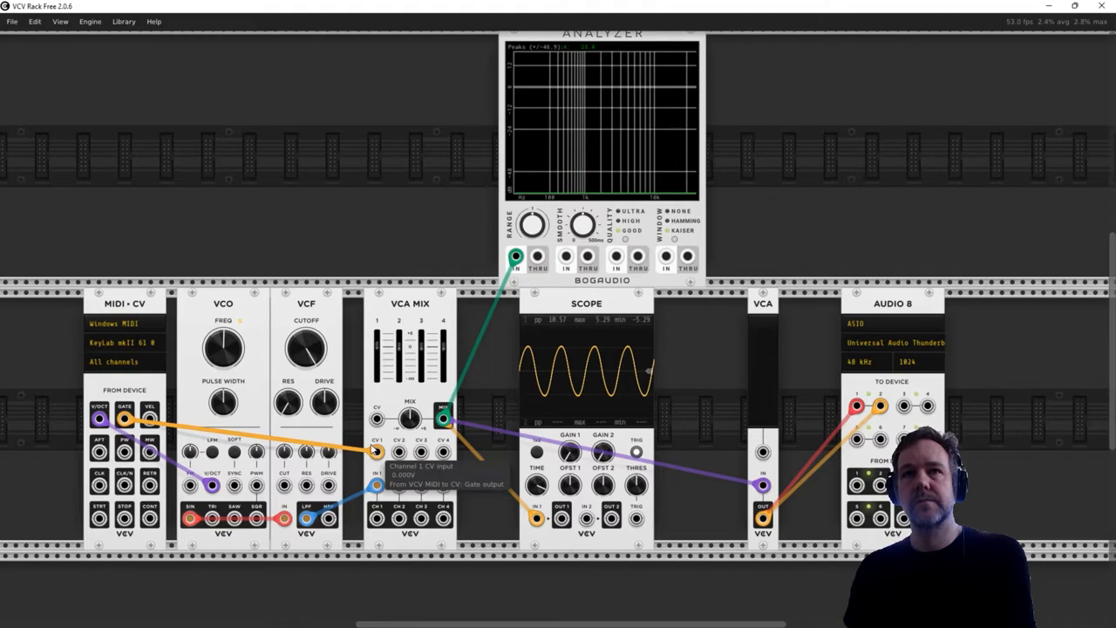
{"action": "left_click_drag", "start_coordinate": [766, 422], "coordinate": [766, 389]}
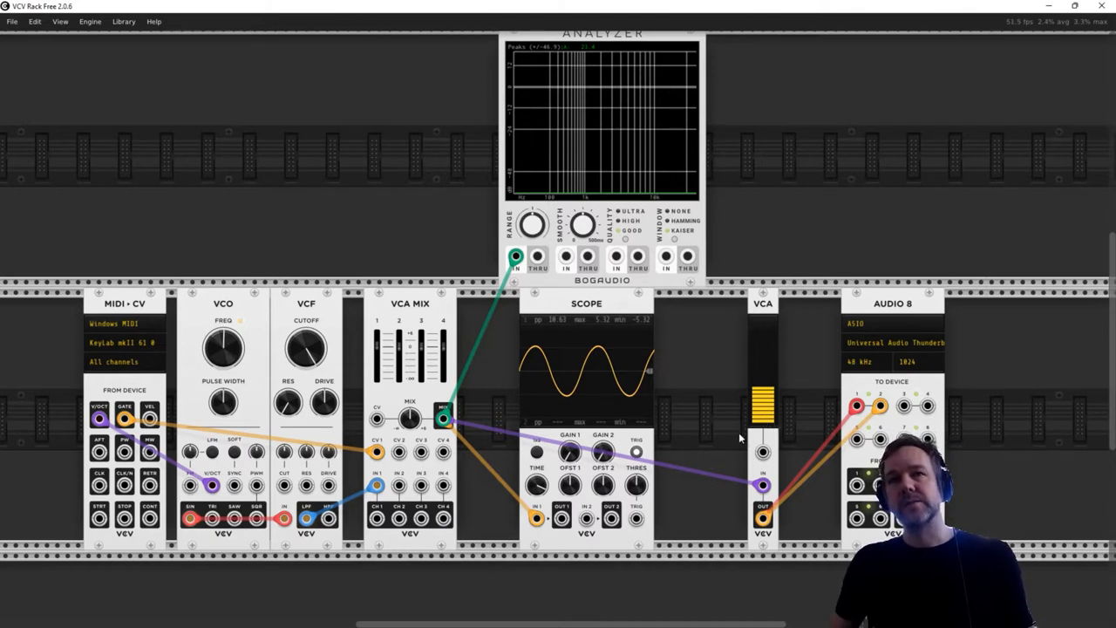
{"action": "scroll", "coordinate": [708, 431], "scroll_direction": "down", "scroll_amount": 1}
{"action": "scroll", "coordinate": [709, 431], "scroll_direction": "up", "scroll_amount": 1}
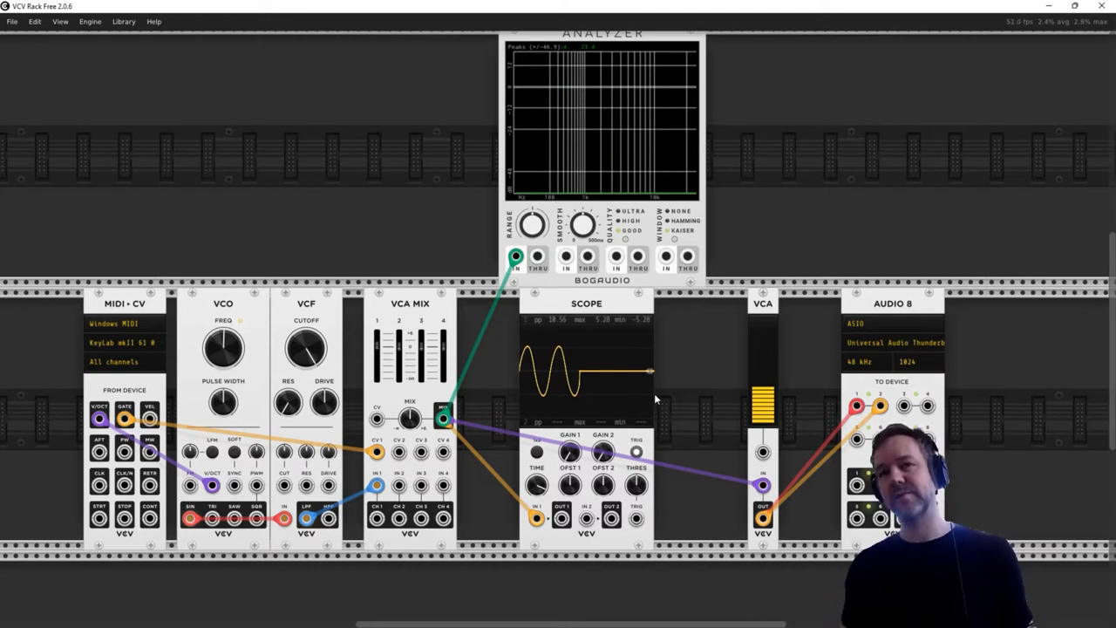
{"action": "mouse_move", "coordinate": [443, 363]}
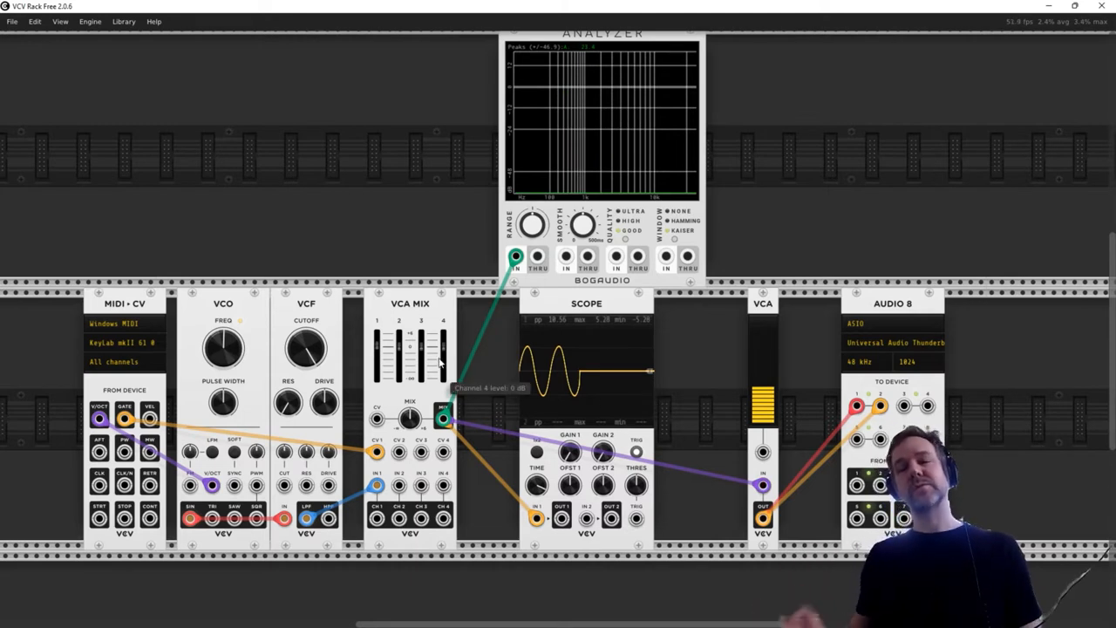
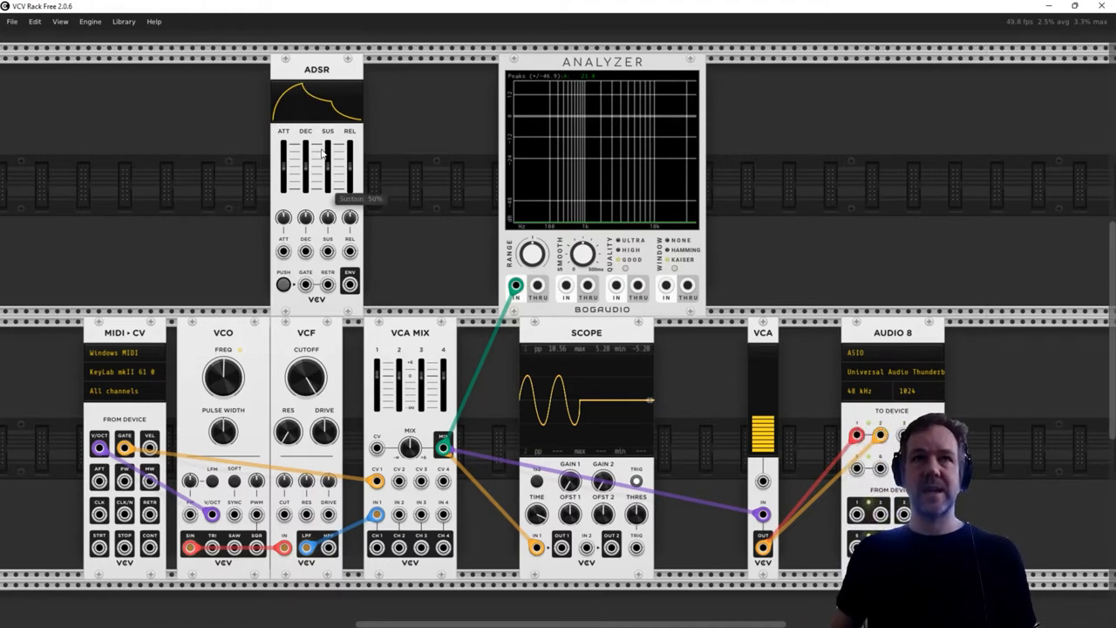
- Reroute the MIDI-CV gate cable from the VCA MIX channel 1 CV input to the ADSR gate input, and patch the ADSR envelope output to CV 1
{"action": "mouse_move", "coordinate": [282, 169]}
{"action": "left_mouse_down"}
{"action": "mouse_move", "coordinate": [351, 170]}
{"action": "mouse_move", "coordinate": [285, 167]}
{"action": "left_mouse_up"}
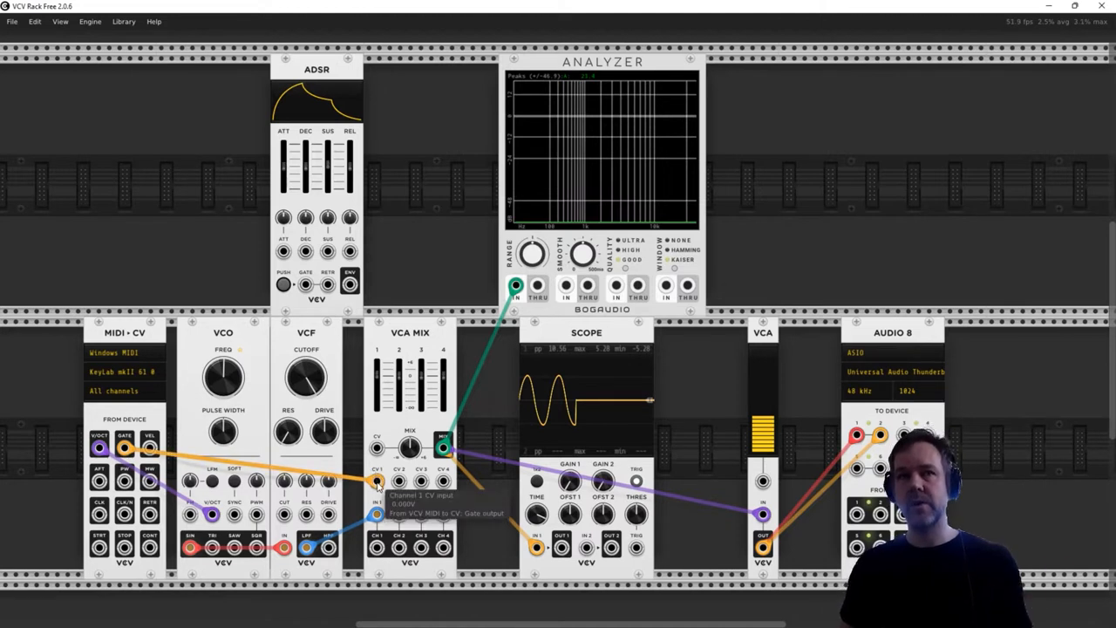
{"action": "left_click_drag", "start_coordinate": [377, 485], "coordinate": [310, 293]}
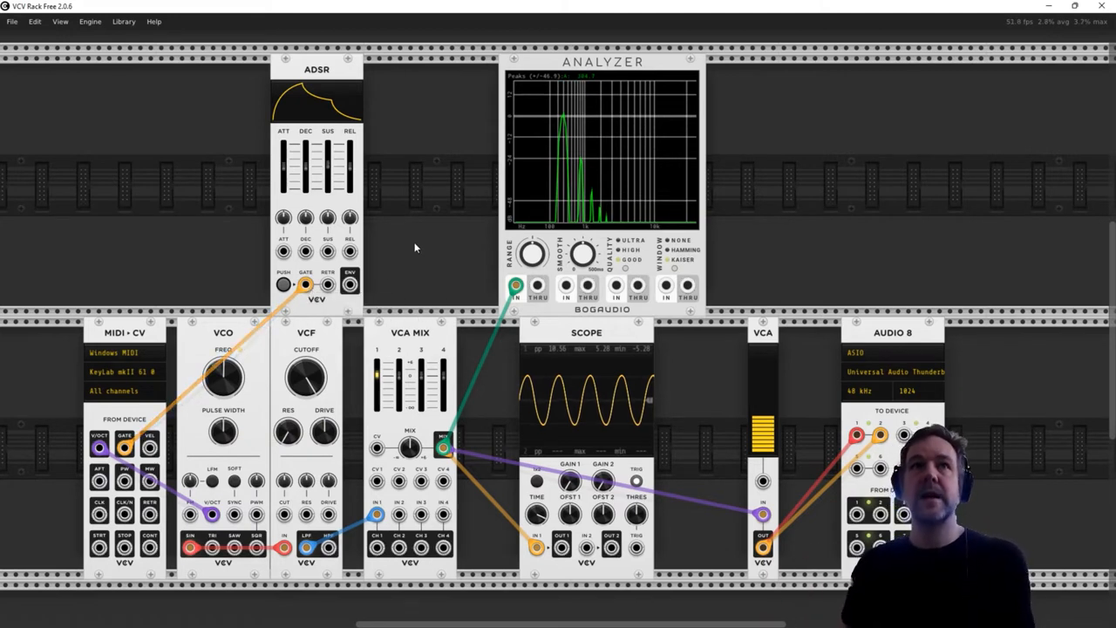
{"action": "left_click_drag", "start_coordinate": [350, 284], "coordinate": [376, 481]}
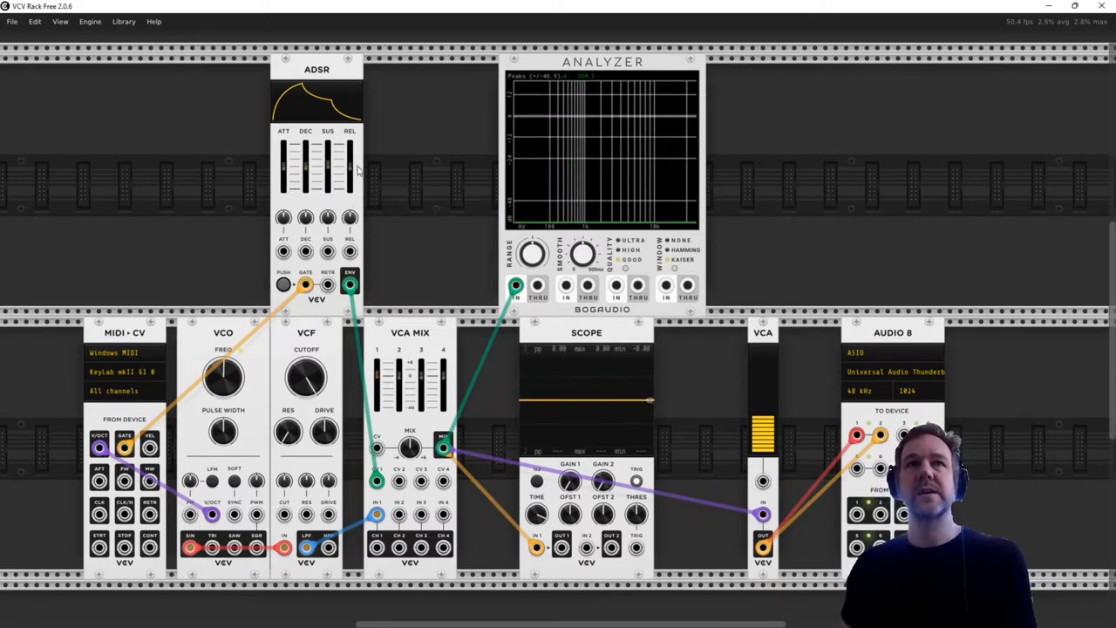
- Try the ADSR release at 10000 ms and at a very short time, and return it to about the middle
{"action": "left_click_drag", "start_coordinate": [350, 188], "coordinate": [350, 144]}
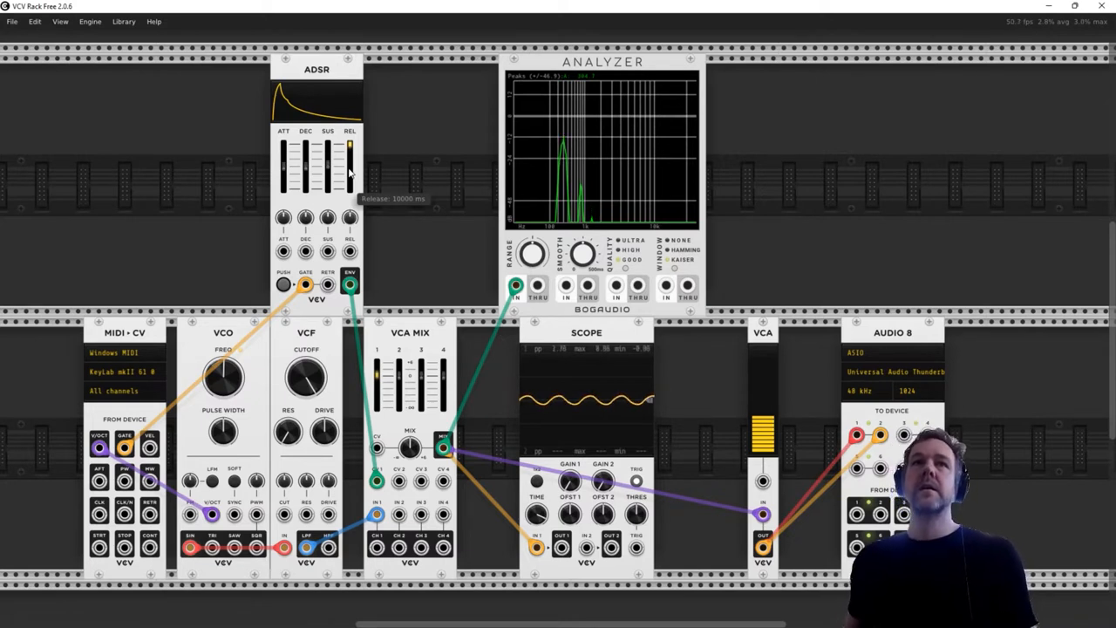
{"action": "mouse_move", "coordinate": [351, 174]}
{"action": "left_mouse_down"}
{"action": "mouse_move", "coordinate": [351, 185]}
{"action": "mouse_move", "coordinate": [354, 148]}
{"action": "mouse_move", "coordinate": [351, 171]}
{"action": "left_mouse_up"}
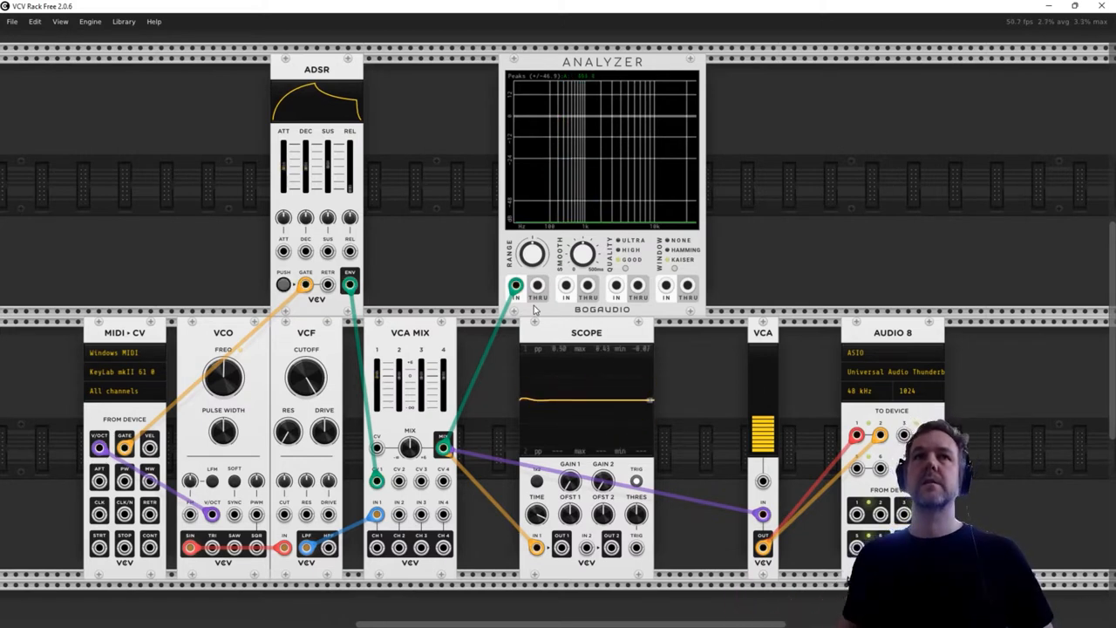
{"action": "left_click_drag", "start_coordinate": [351, 185], "coordinate": [350, 165]}
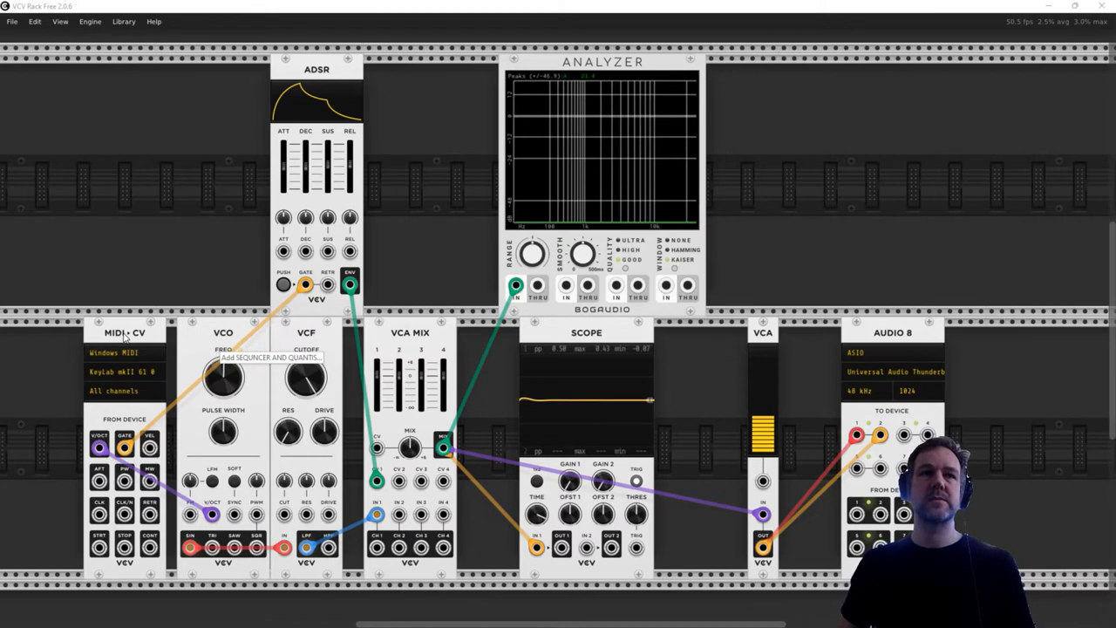
- Delete the MIDI-CV module and shift the VCO, VCF and VCA MIX up against the Scope to make room
{"action": "right_click", "coordinate": [124, 337]}
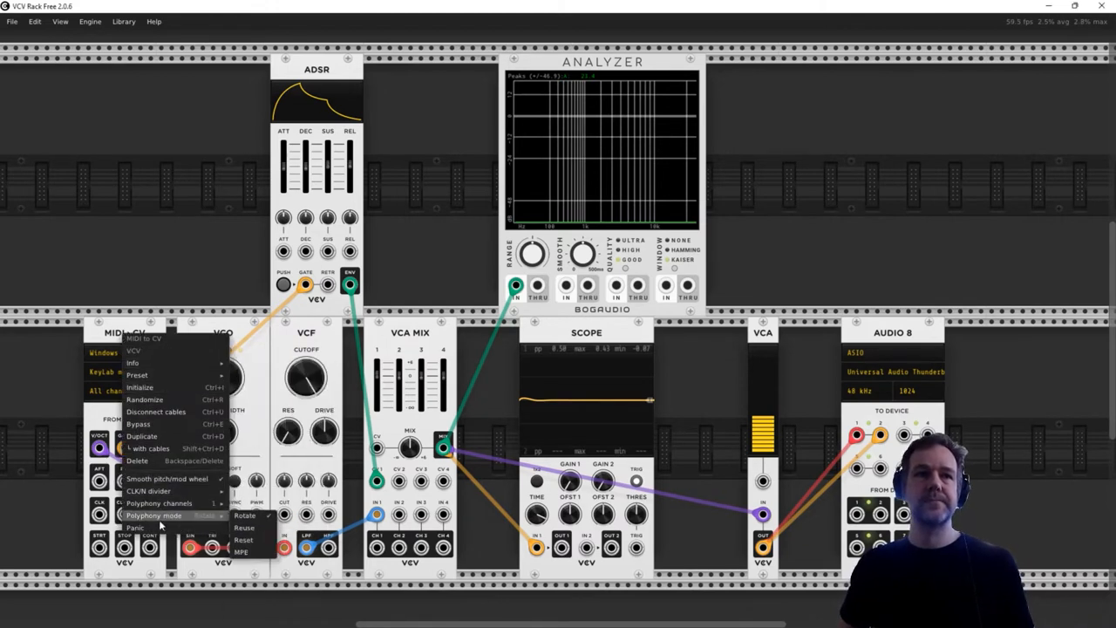
{"action": "left_click", "coordinate": [166, 462]}
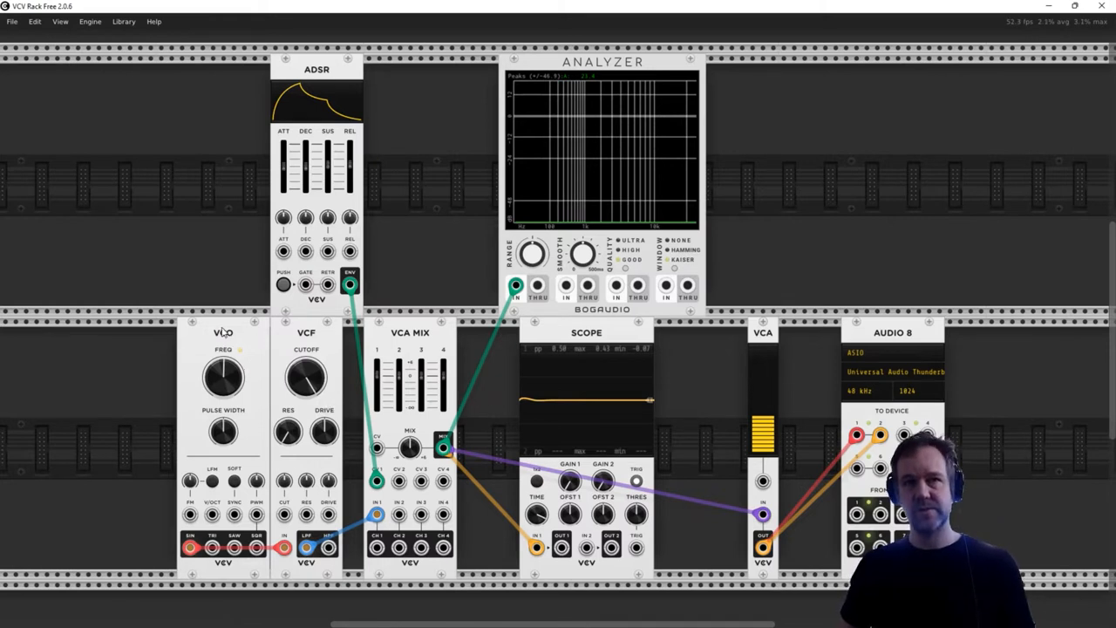
{"action": "left_click_drag", "start_coordinate": [224, 333], "coordinate": [310, 338]}
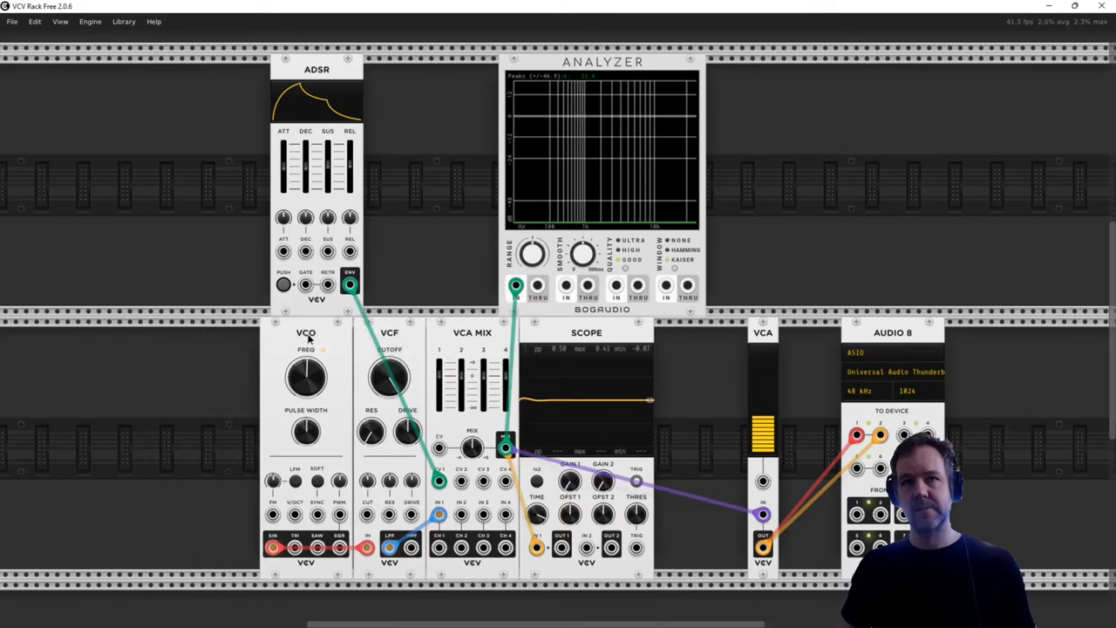
- Add a SEQ 3 module in the free space before the VCO and place it directly against the VCO
{"action": "right_click", "coordinate": [138, 384]}
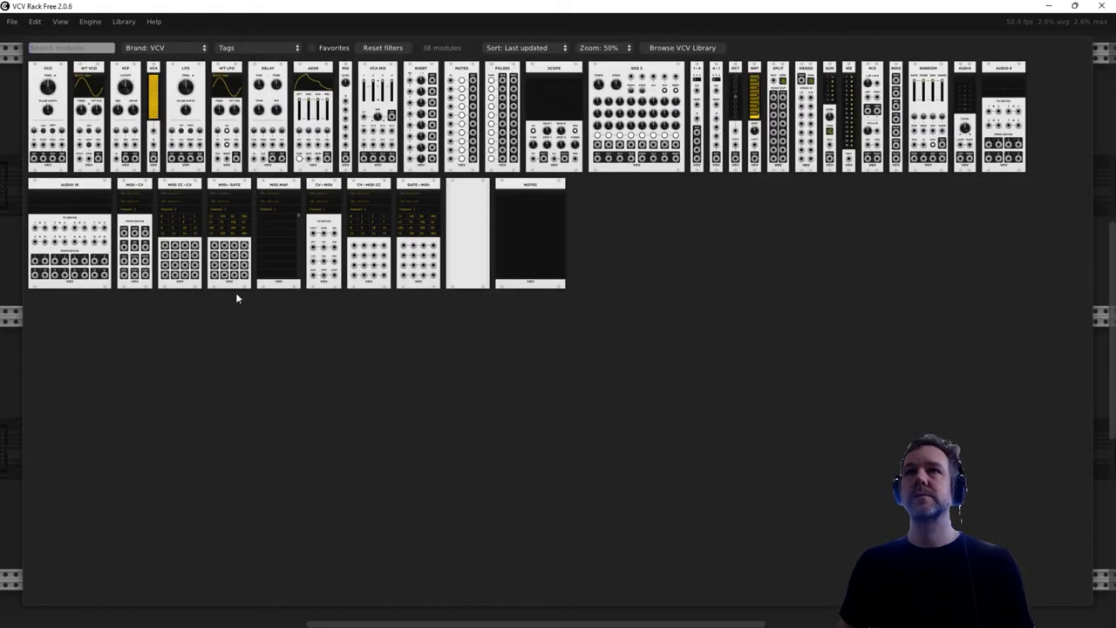
{"action": "left_click", "coordinate": [621, 104]}
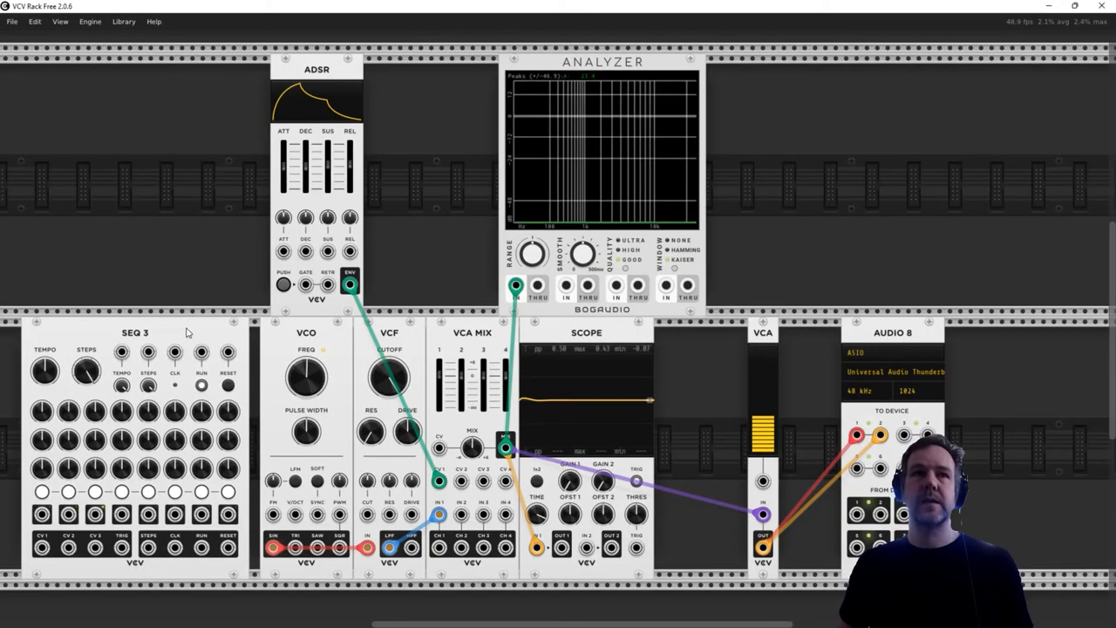
{"action": "left_click_drag", "start_coordinate": [186, 332], "coordinate": [195, 329]}
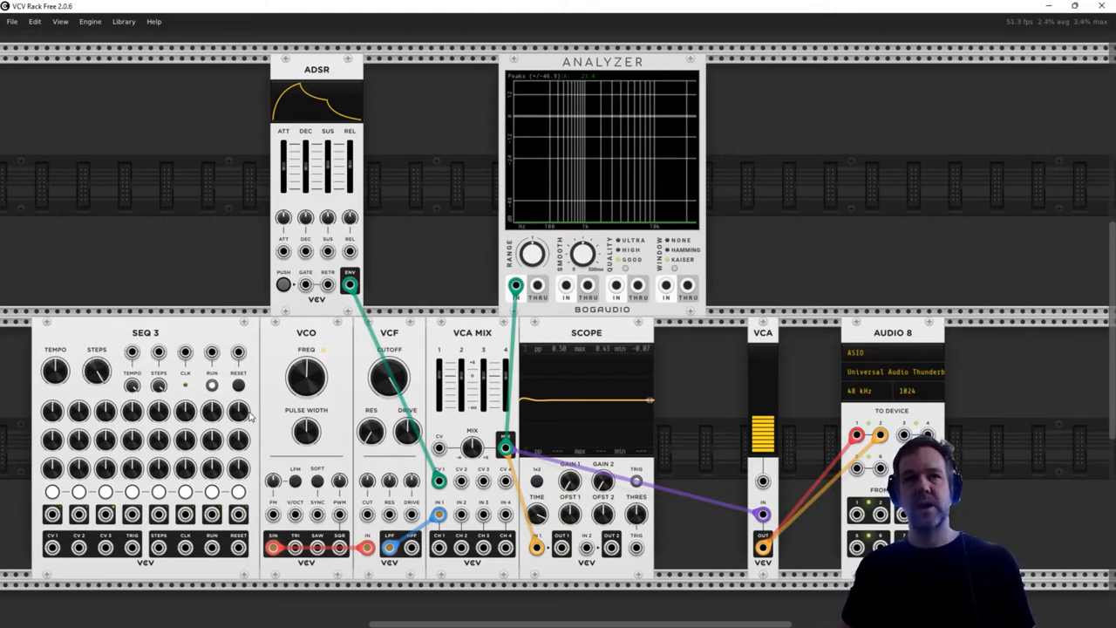
- Patch the SEQ 3 CV 1 output to the VCO V/OCT input and its TRIG output to the ADSR gate input
{"action": "scroll", "coordinate": [251, 417], "scroll_direction": "down", "scroll_amount": 1}
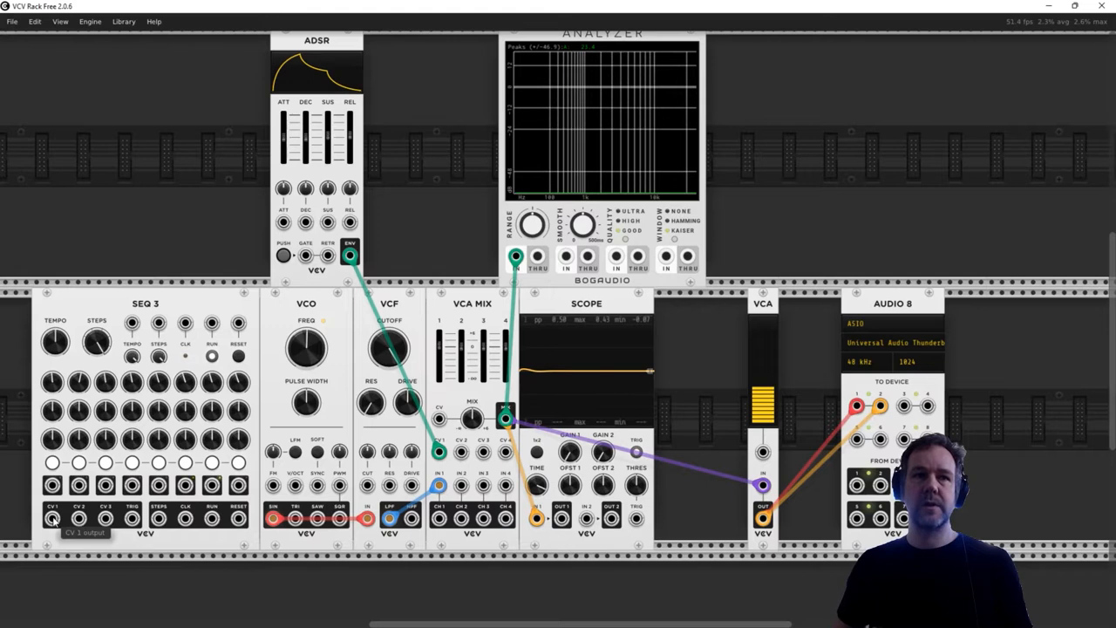
{"action": "left_click_drag", "start_coordinate": [52, 518], "coordinate": [295, 486]}
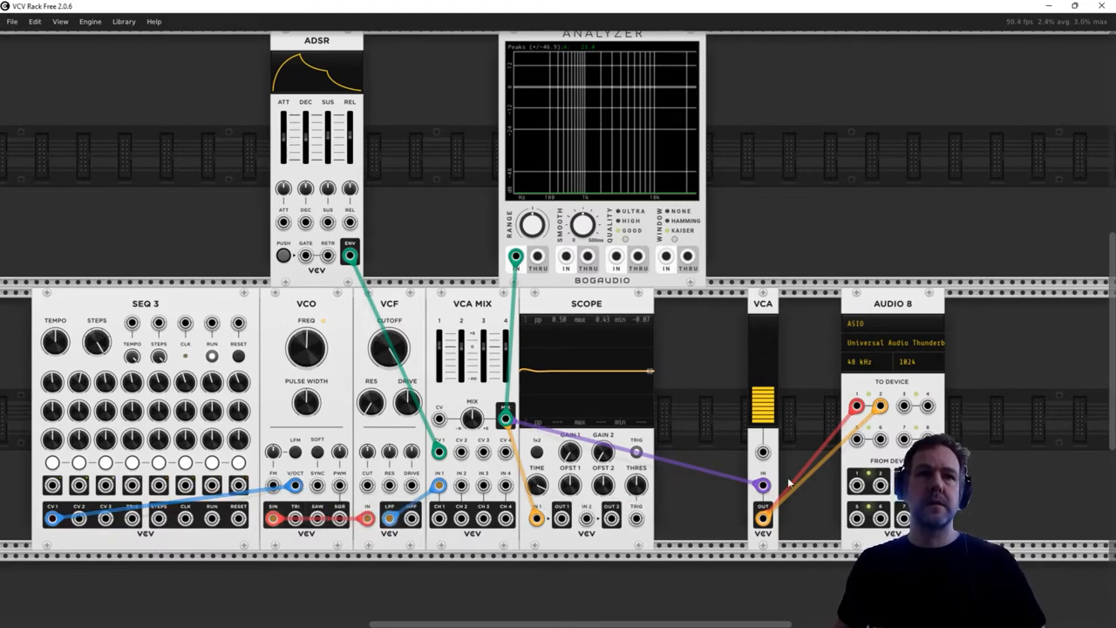
{"action": "scroll", "coordinate": [790, 482], "scroll_direction": "down", "scroll_amount": 1}
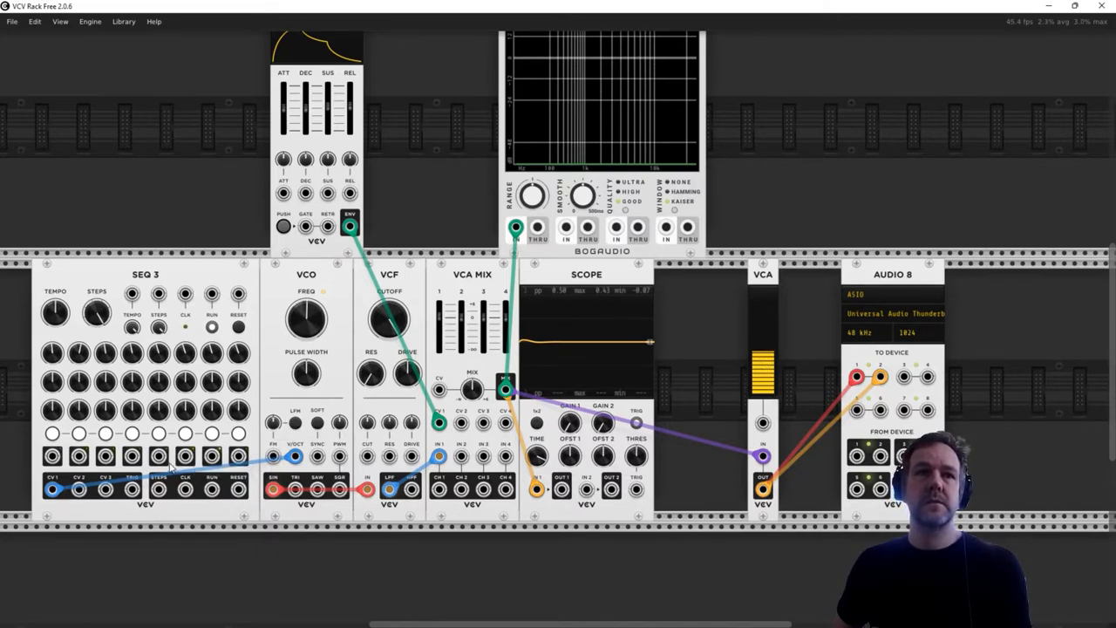
{"action": "left_click_drag", "start_coordinate": [133, 488], "coordinate": [307, 228]}
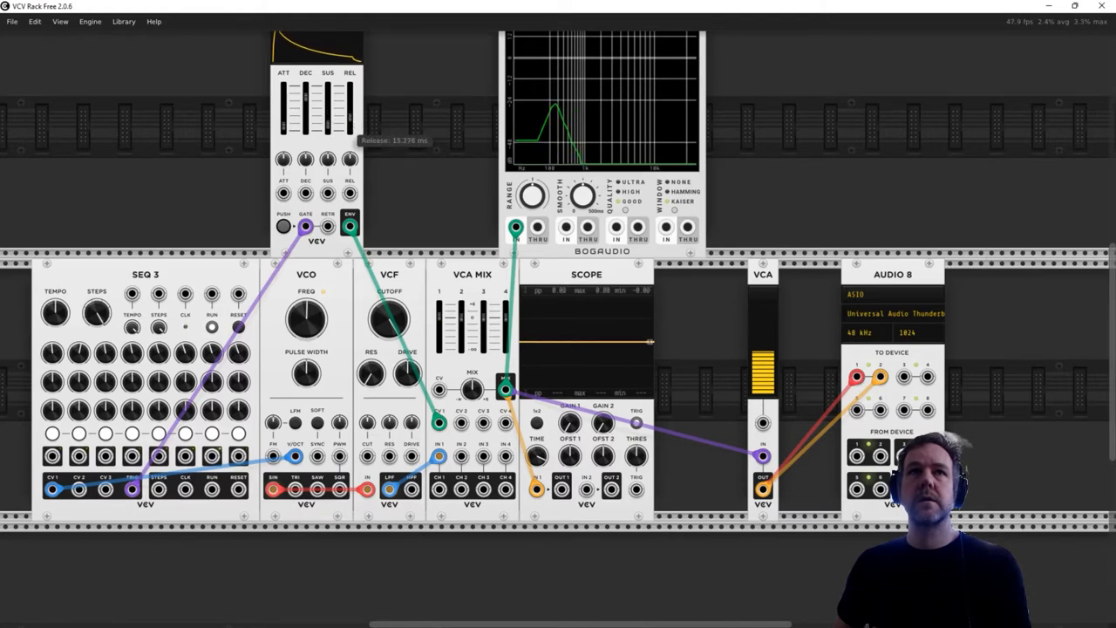
- Shape the ADSR envelope with minimum attack, a longer decay, medium sustain and a release slightly above the middle
{"action": "left_click_drag", "start_coordinate": [350, 124], "coordinate": [350, 99]}
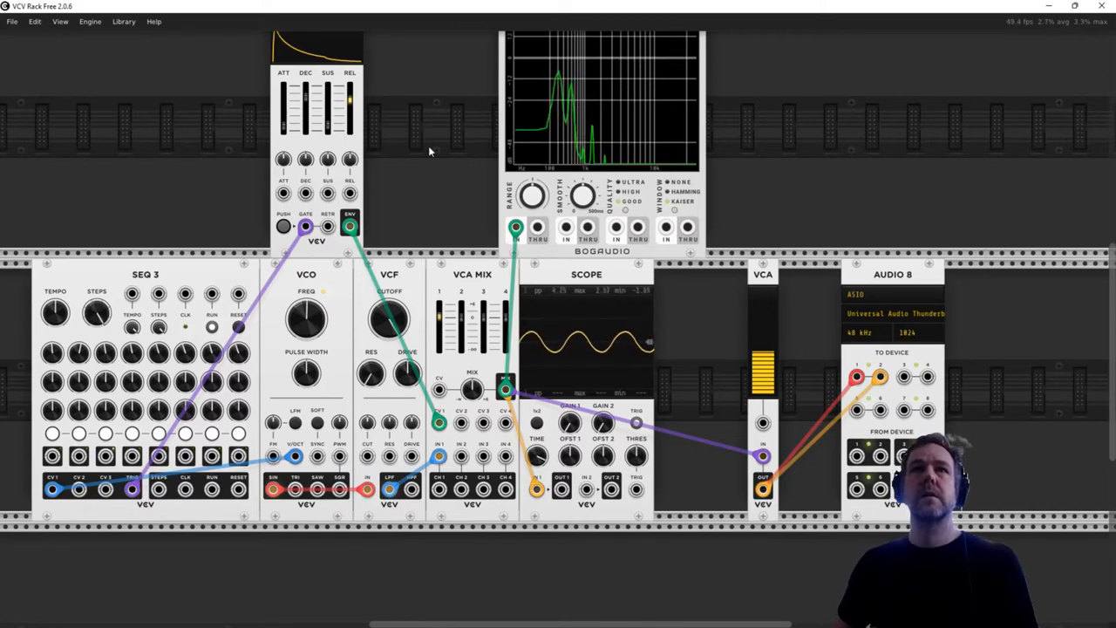
{"action": "scroll", "coordinate": [429, 146], "scroll_direction": "up", "scroll_amount": 2}
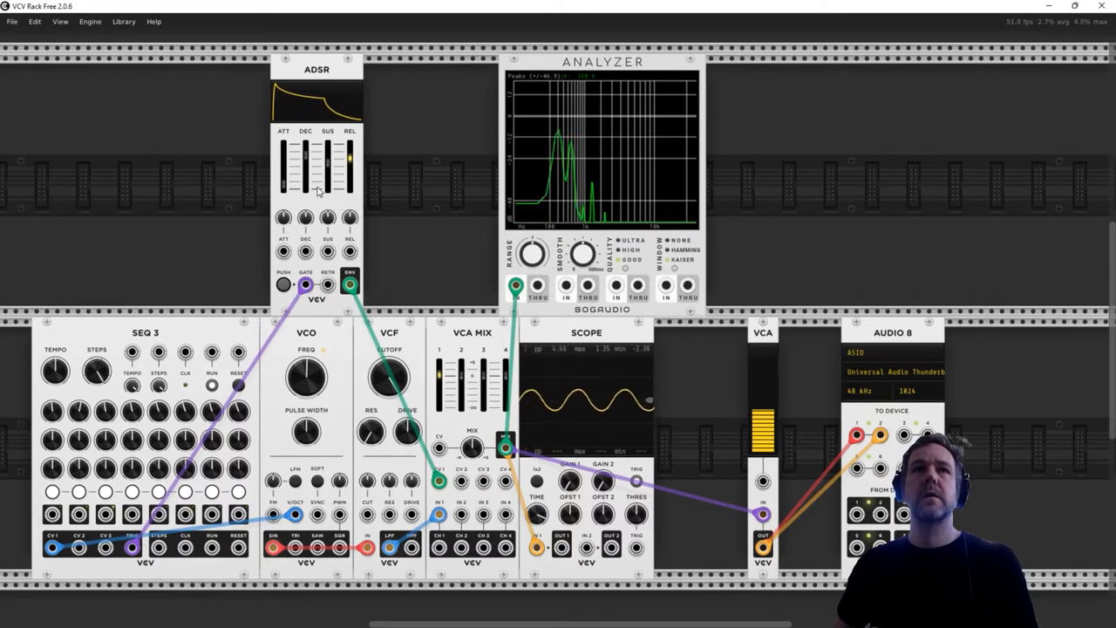
{"action": "left_click_drag", "start_coordinate": [283, 185], "coordinate": [283, 189]}
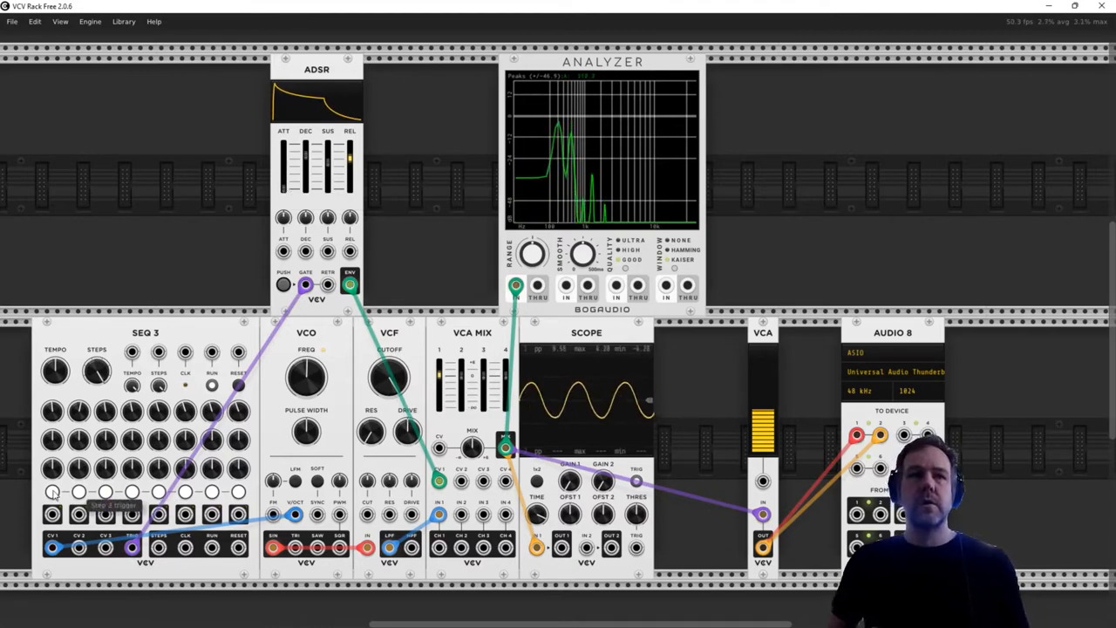
- Raise the VCA level to about 59%, and speed the SEQ 3 tempo up to about 234 bpm before bringing it back down
{"action": "mouse_move", "coordinate": [762, 419]}
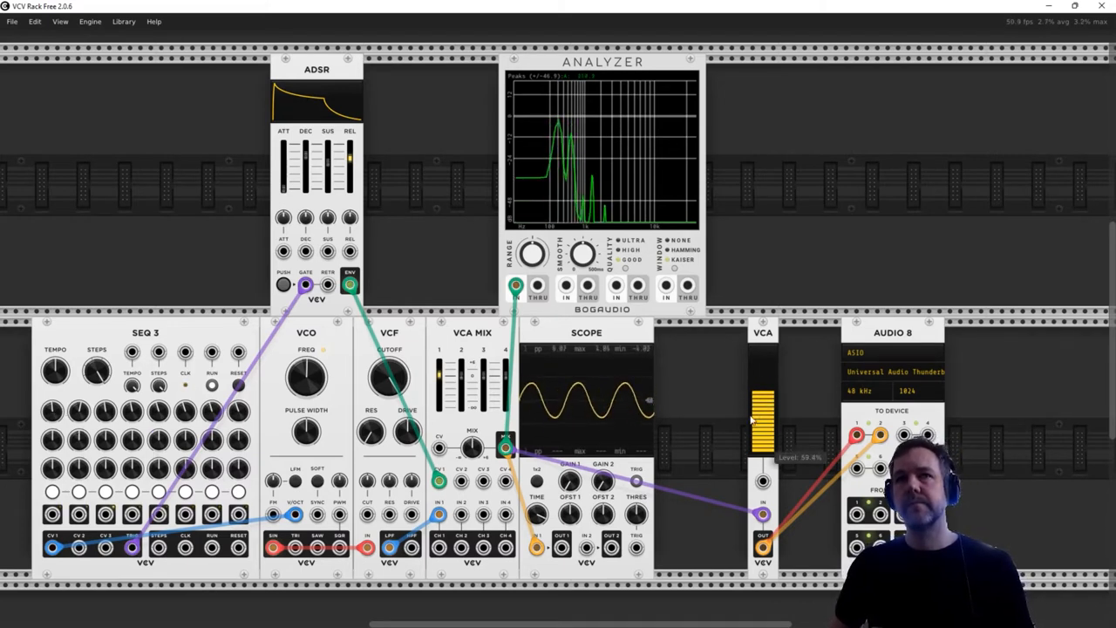
{"action": "scroll", "coordinate": [641, 442], "scroll_direction": "down", "scroll_amount": 1}
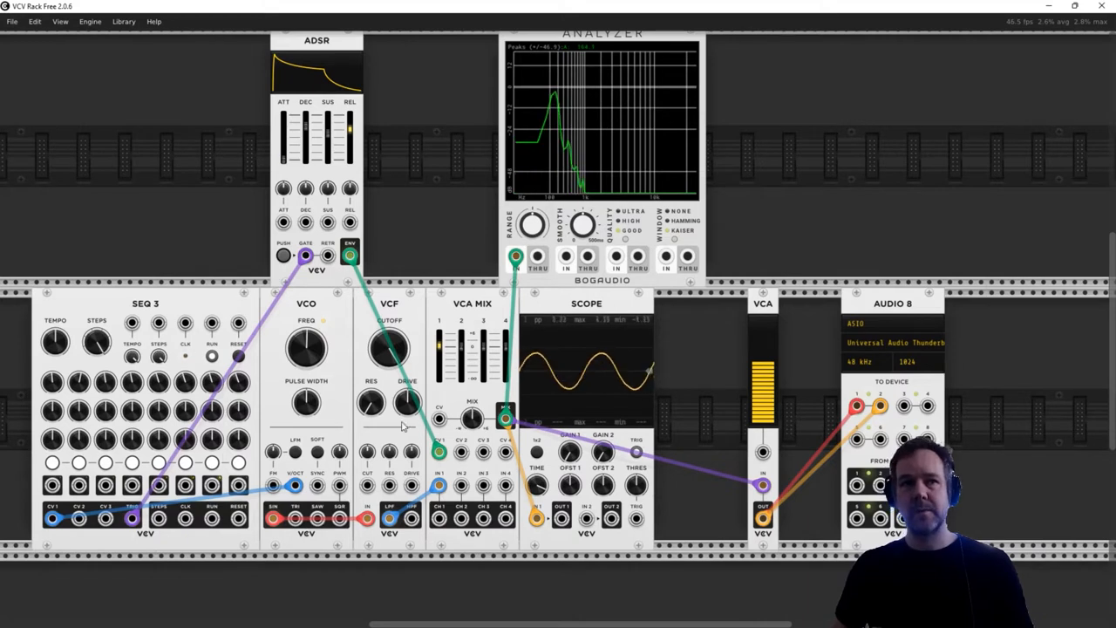
{"action": "mouse_move", "coordinate": [225, 387]}
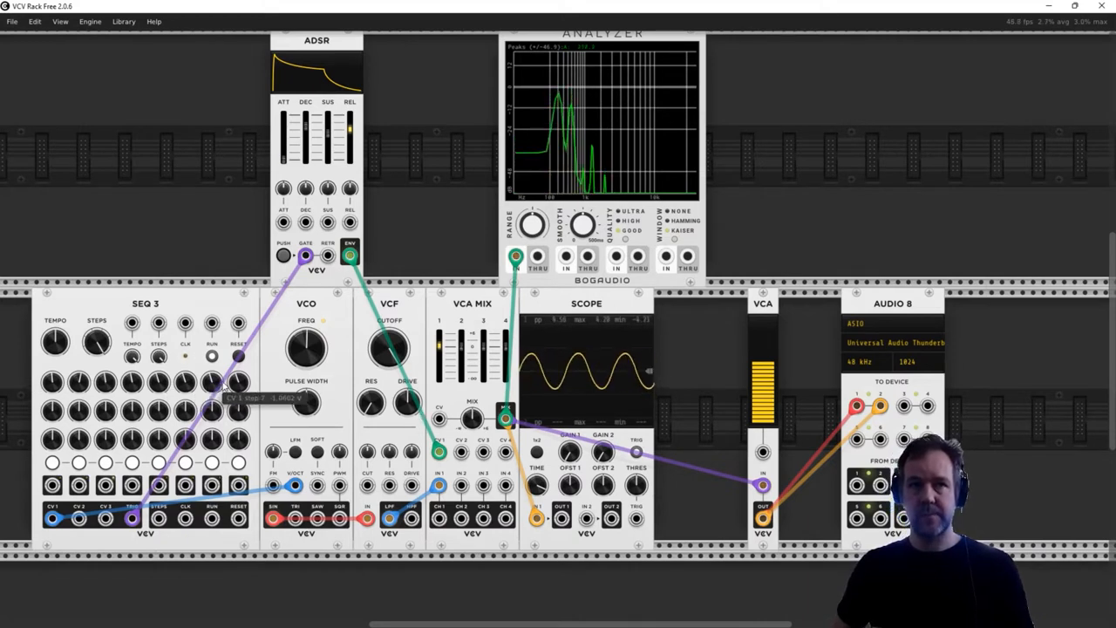
{"action": "mouse_move", "coordinate": [57, 345]}
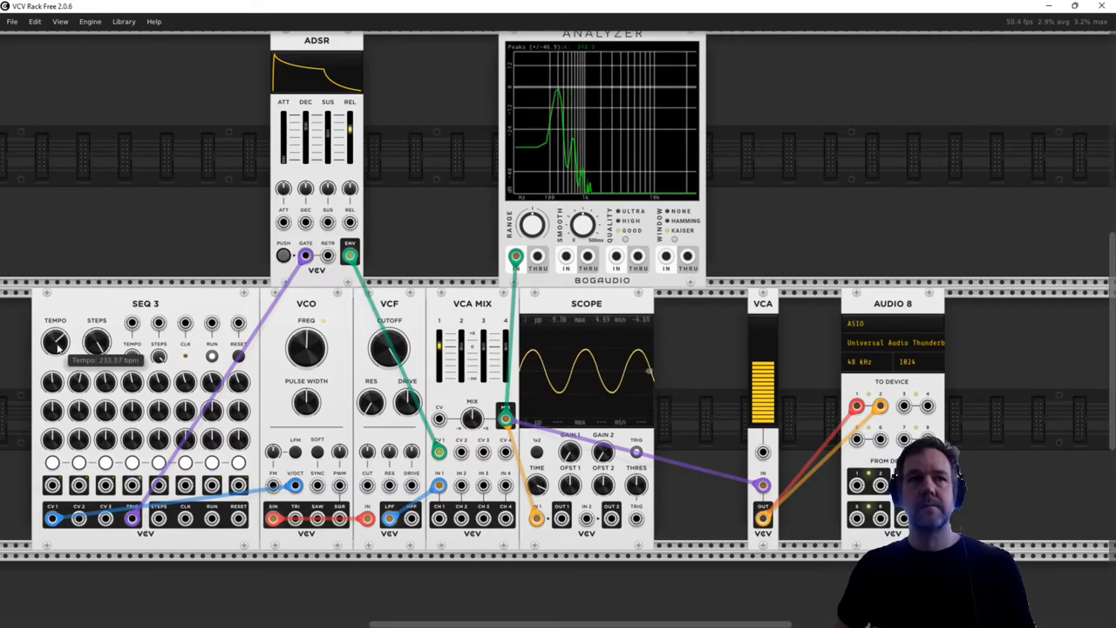
{"action": "double_click", "coordinate": [57, 348]}
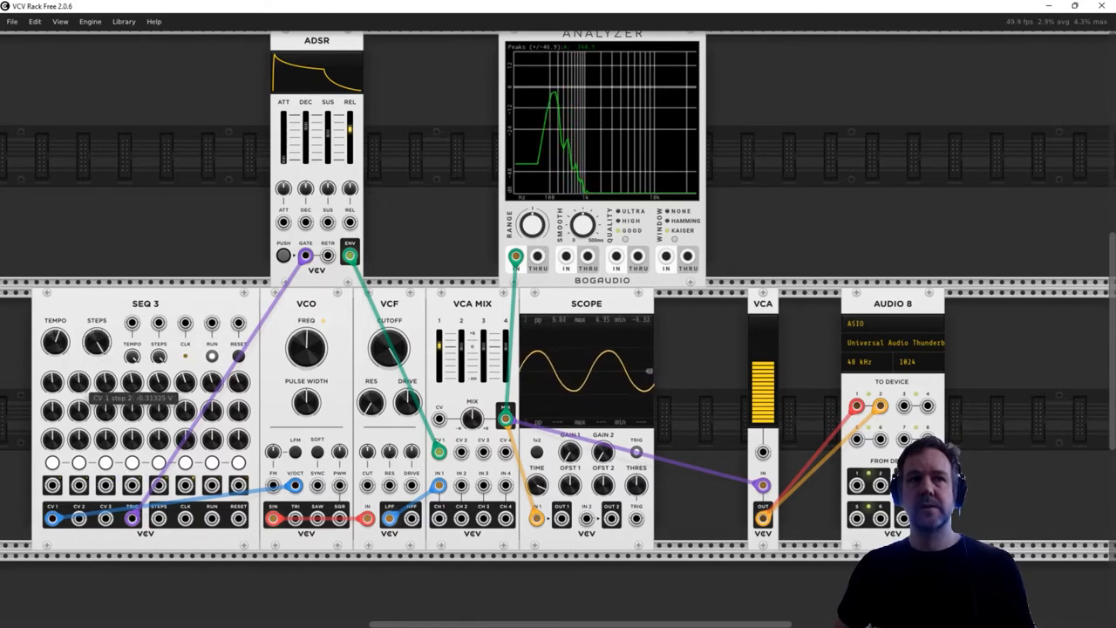
- Bring the VCA level down to zero to silence the output
{"action": "mouse_move", "coordinate": [137, 384]}
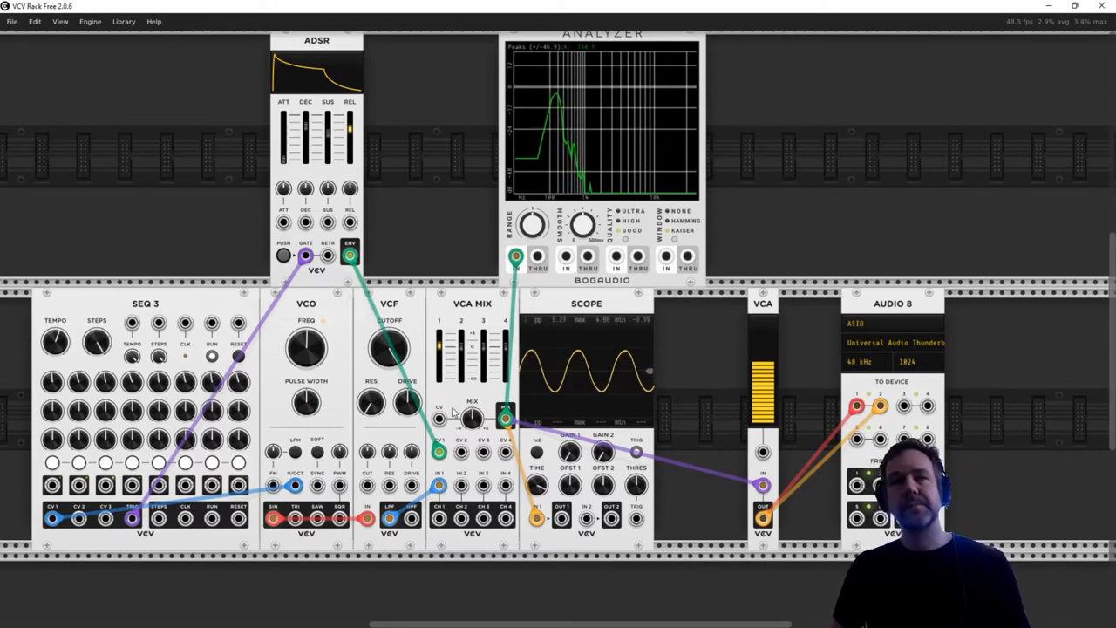
{"action": "mouse_move", "coordinate": [766, 368]}
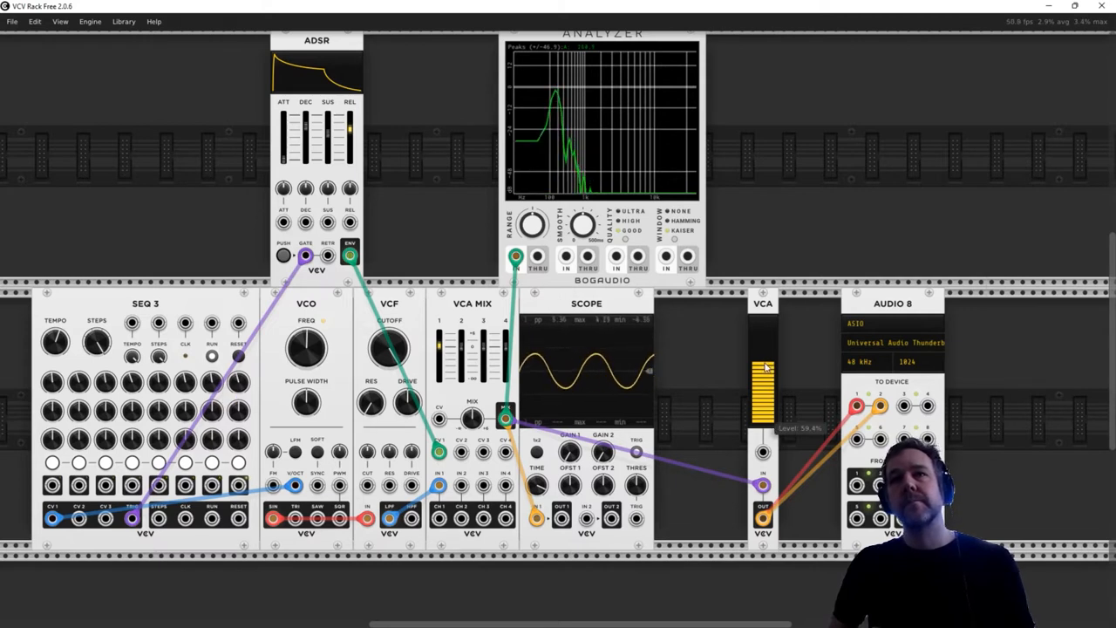
{"action": "left_click_drag", "start_coordinate": [766, 368], "coordinate": [765, 444]}
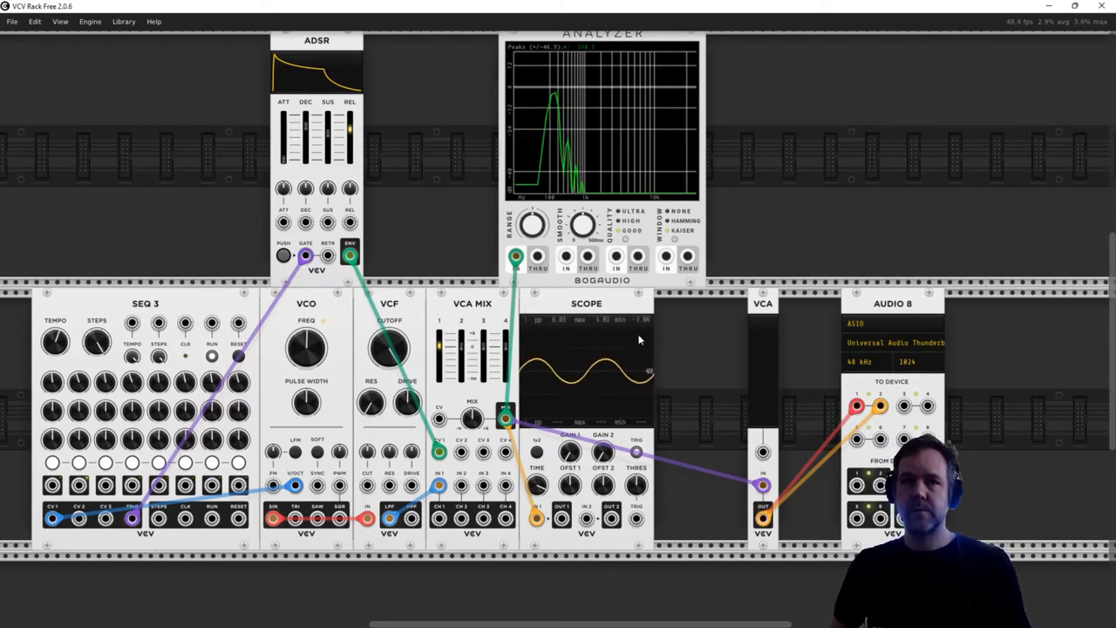
- Add a QNT quantizer module in the empty row beneath the patch and position it directly below the VCO
{"action": "scroll", "coordinate": [697, 366], "scroll_direction": "down", "scroll_amount": 3}
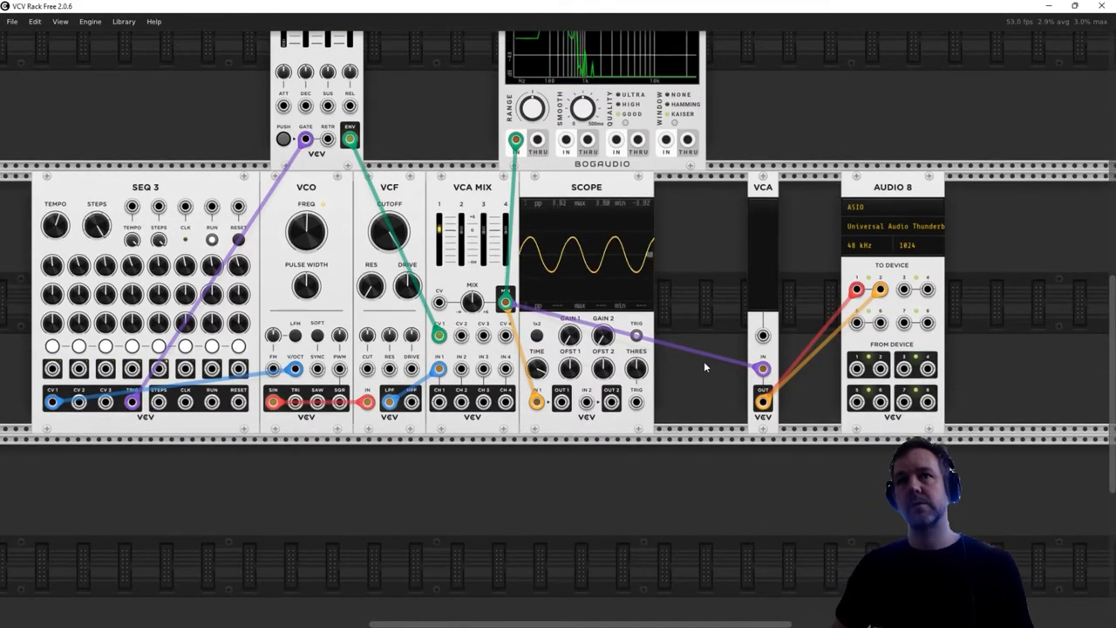
{"action": "scroll", "coordinate": [482, 479], "scroll_direction": "down", "scroll_amount": 4}
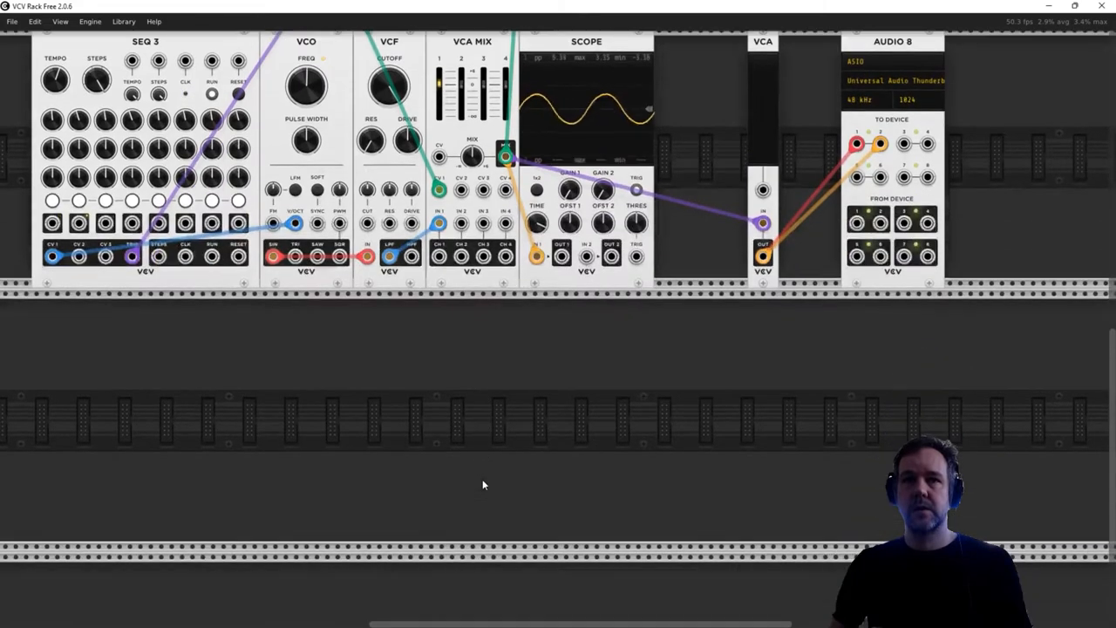
{"action": "right_click", "coordinate": [359, 347]}
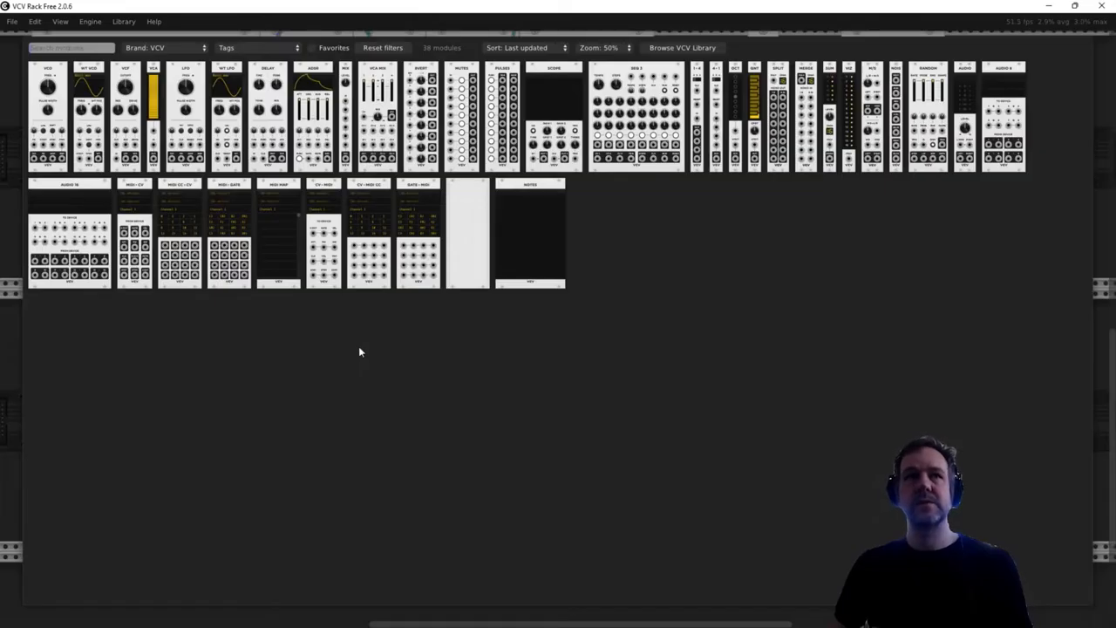
{"action": "left_click", "coordinate": [758, 116]}
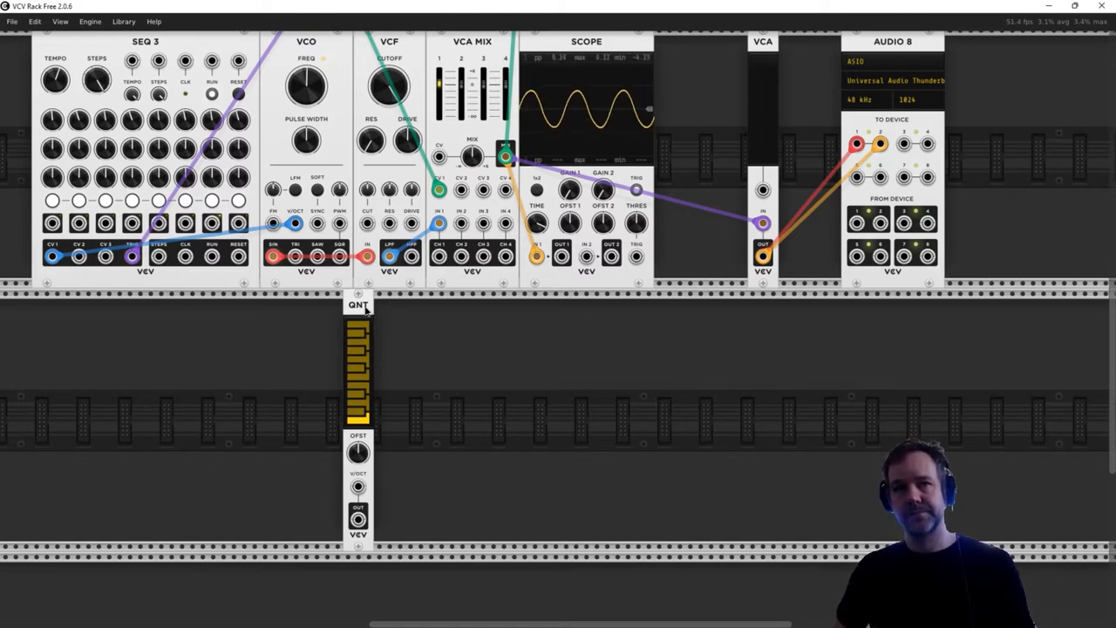
{"action": "left_click_drag", "start_coordinate": [366, 307], "coordinate": [300, 311]}
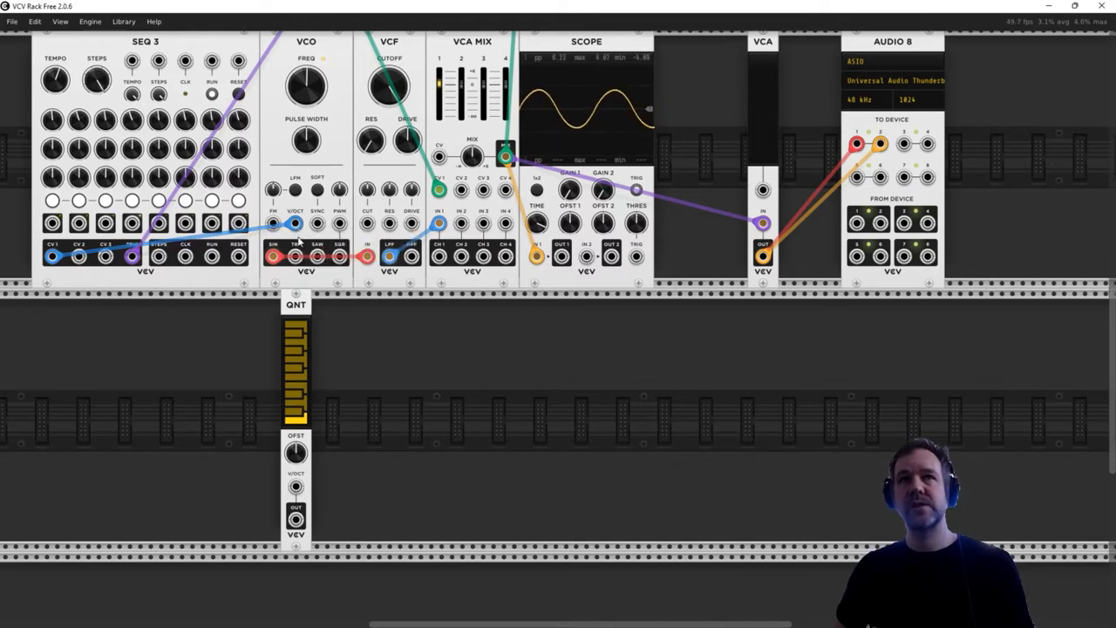
- Route the SEQ 3 CV 1 output through the QNT into the VCO V/OCT input, and move the QNT below SEQ 3
{"action": "mouse_move", "coordinate": [297, 224]}
{"action": "left_mouse_down"}
{"action": "mouse_move", "coordinate": [296, 487]}
{"action": "mouse_move", "coordinate": [356, 479]}
{"action": "mouse_move", "coordinate": [324, 239]}
{"action": "mouse_move", "coordinate": [295, 225]}
{"action": "left_mouse_up"}
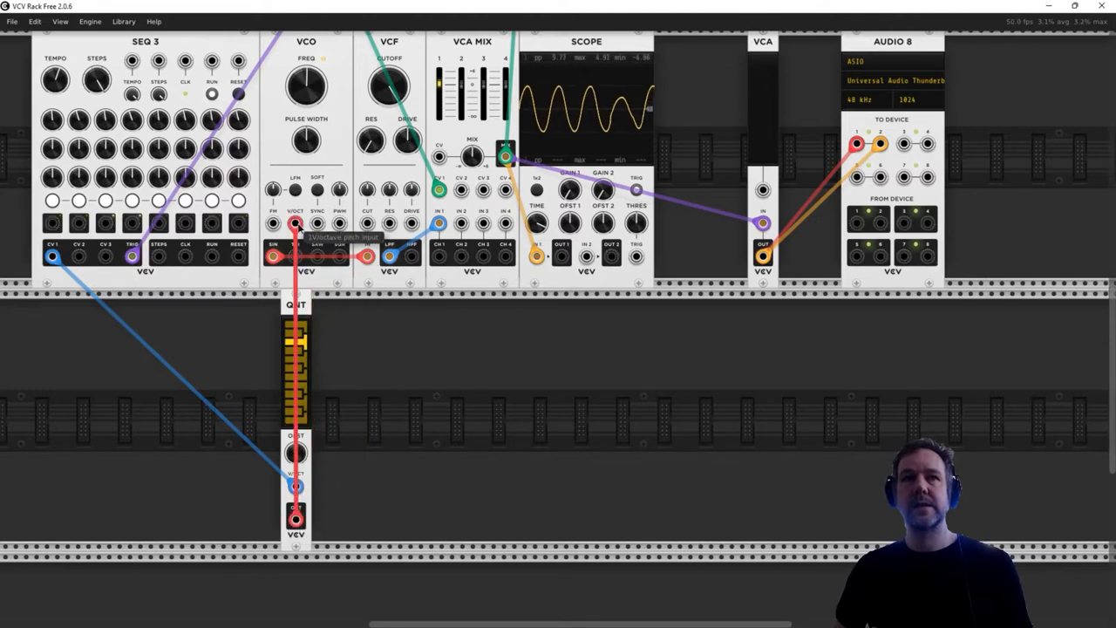
{"action": "left_click_drag", "start_coordinate": [288, 315], "coordinate": [226, 322]}
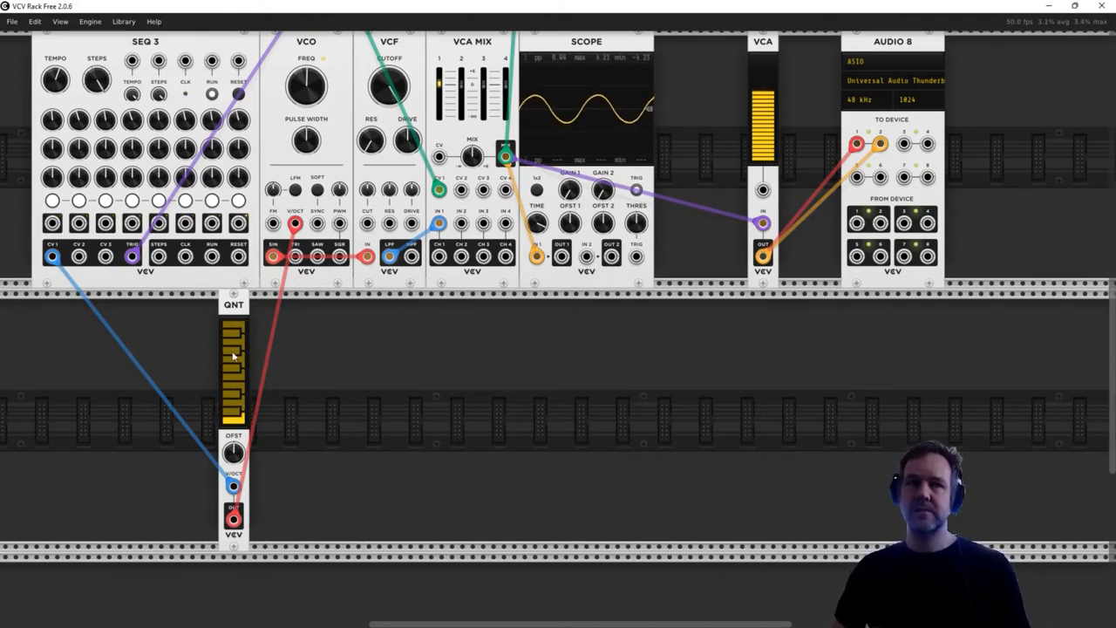
{"action": "scroll", "coordinate": [234, 398], "scroll_direction": "up", "scroll_amount": 5}
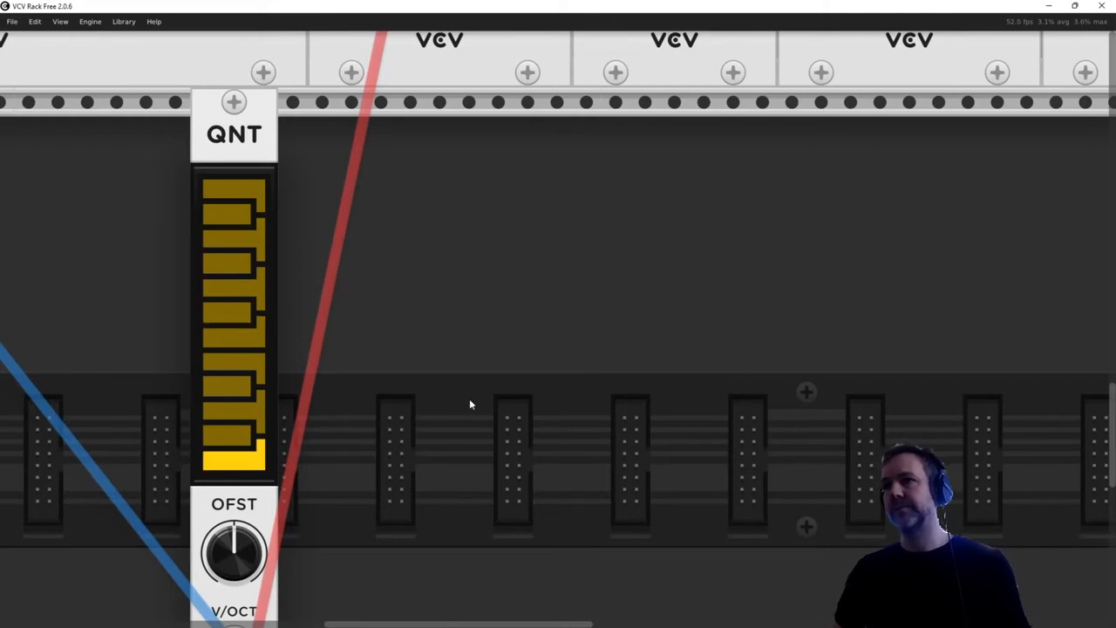
- Disable the five black-key notes on the QNT keyboard, leaving only the white-key notes enabled
{"action": "left_click", "coordinate": [232, 437]}
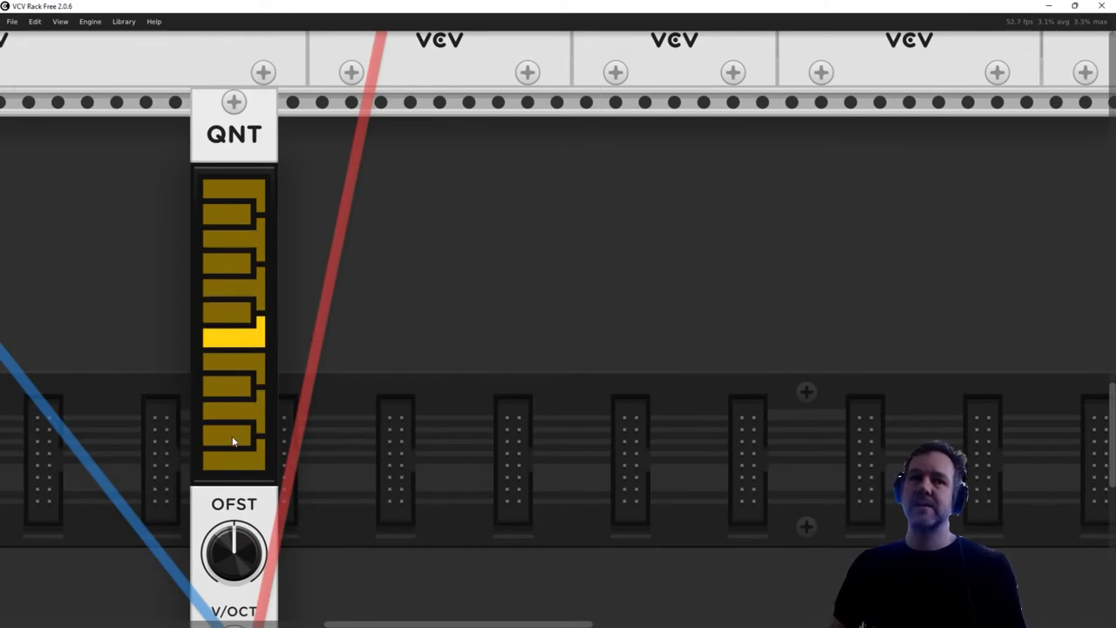
{"action": "left_click", "coordinate": [234, 386]}
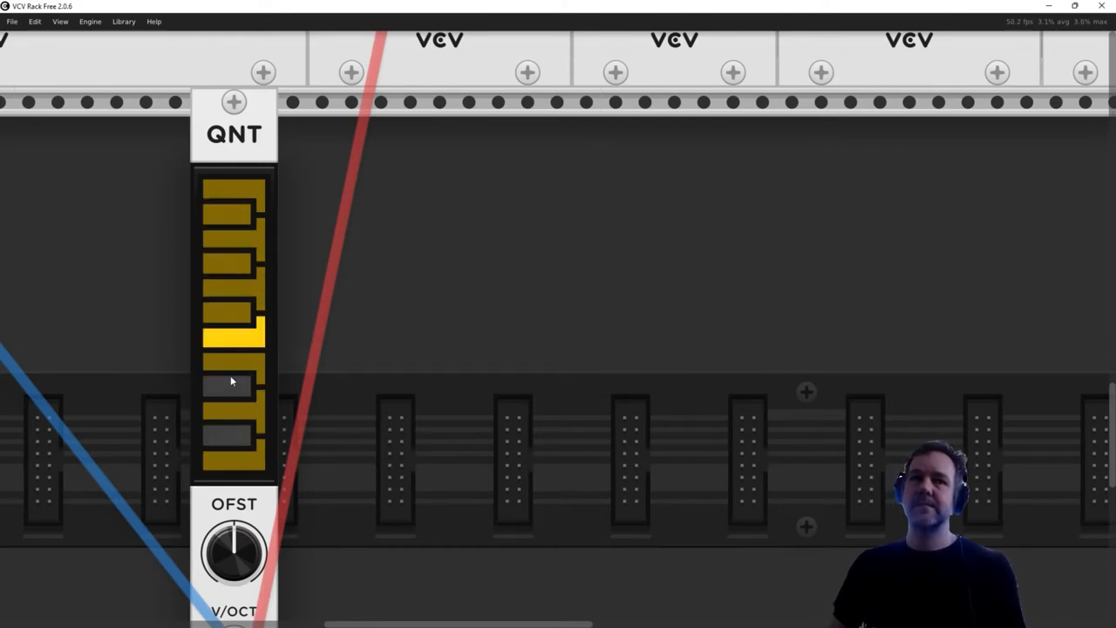
{"action": "left_click", "coordinate": [225, 313]}
{"action": "left_click", "coordinate": [237, 264]}
{"action": "left_click", "coordinate": [234, 212]}
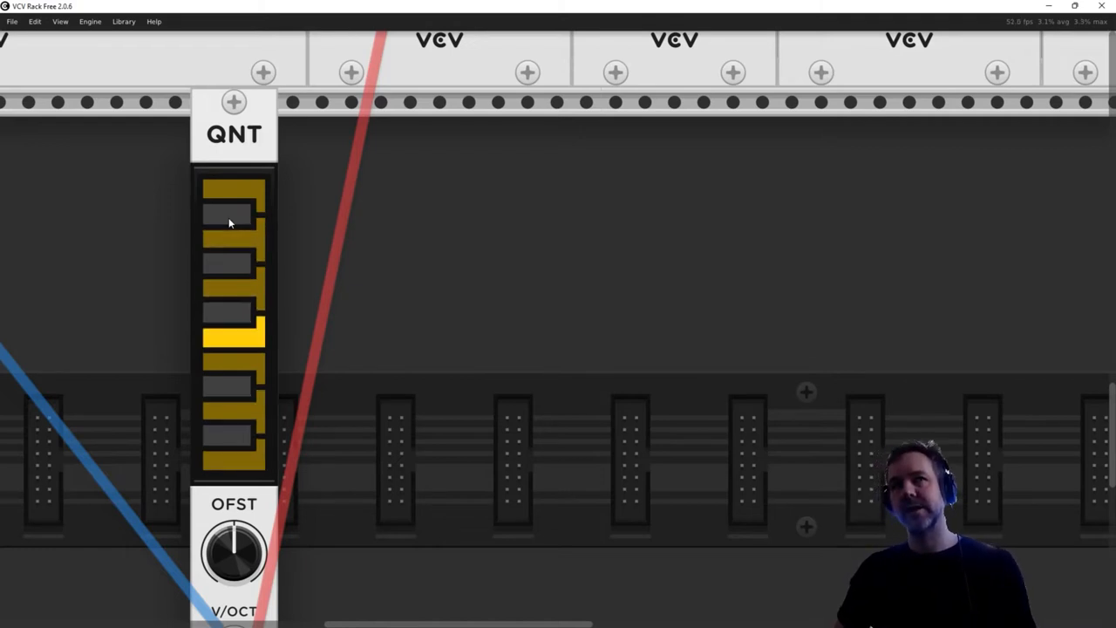
- Speed up the SEQ 3 sequencer by raising its tempo
{"action": "scroll", "coordinate": [448, 337], "scroll_direction": "down", "scroll_amount": 3}
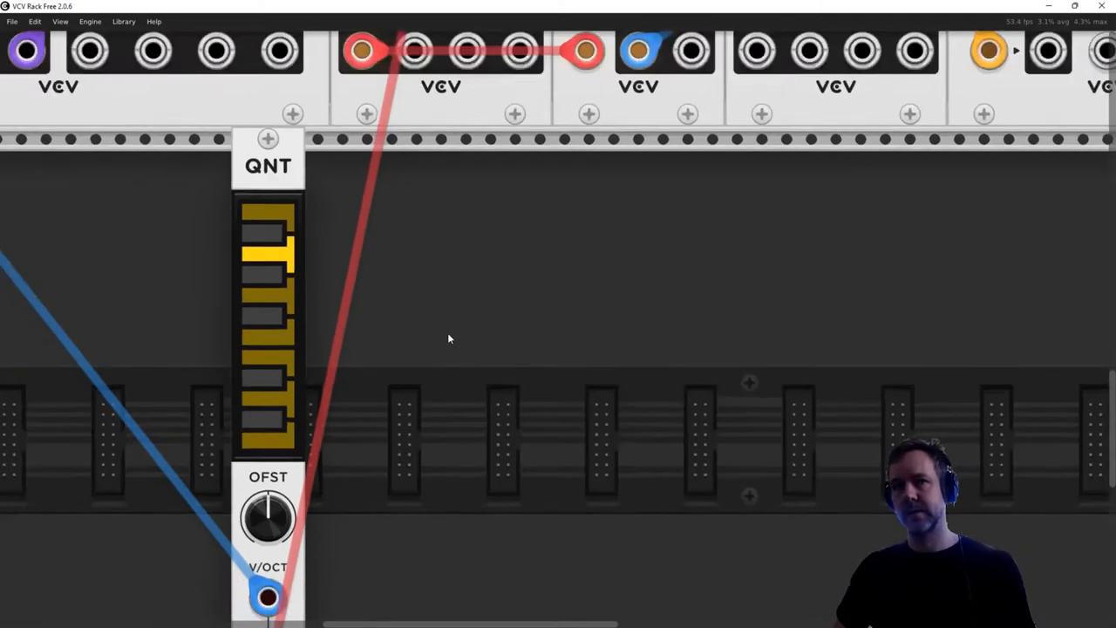
{"action": "scroll", "coordinate": [447, 332], "scroll_direction": "down", "scroll_amount": 3}
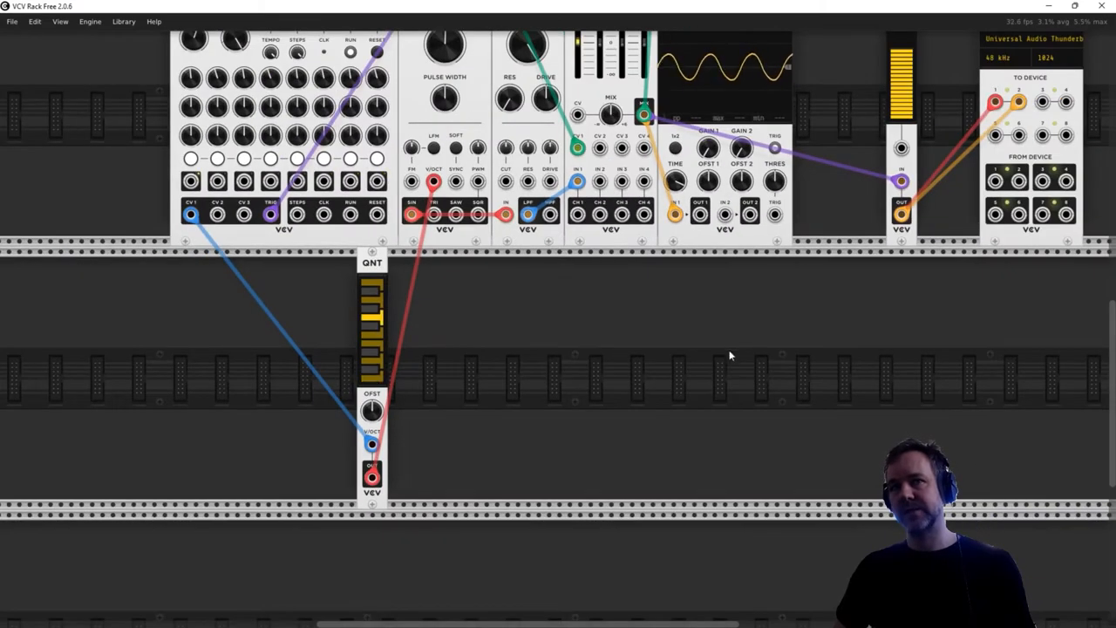
{"action": "scroll", "coordinate": [682, 336], "scroll_direction": "up", "scroll_amount": 3}
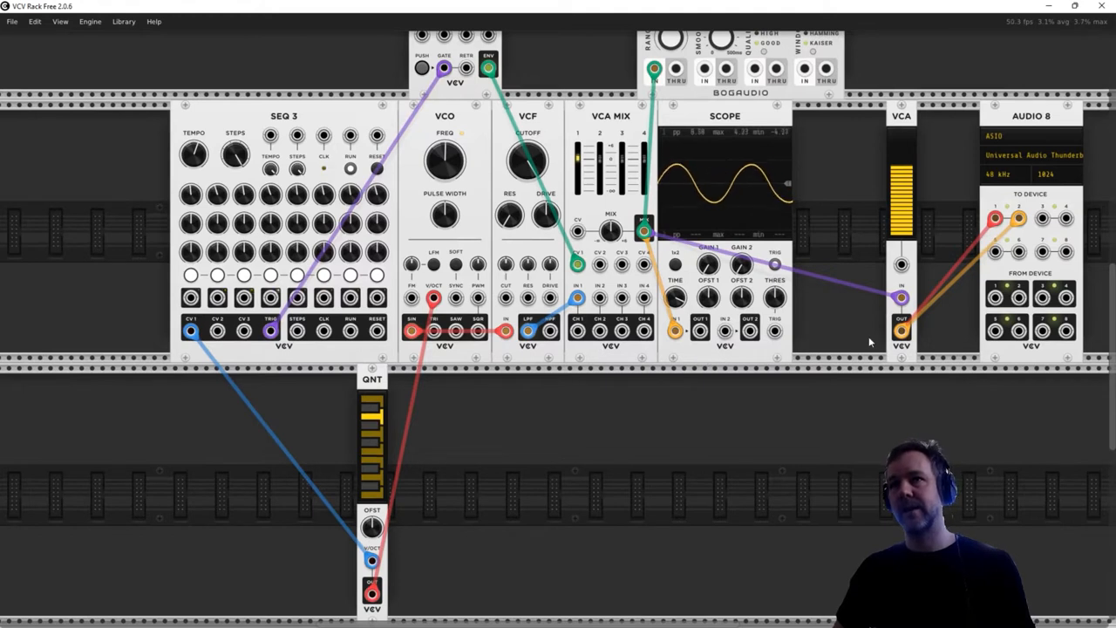
{"action": "left_click_drag", "start_coordinate": [194, 154], "coordinate": [194, 140]}
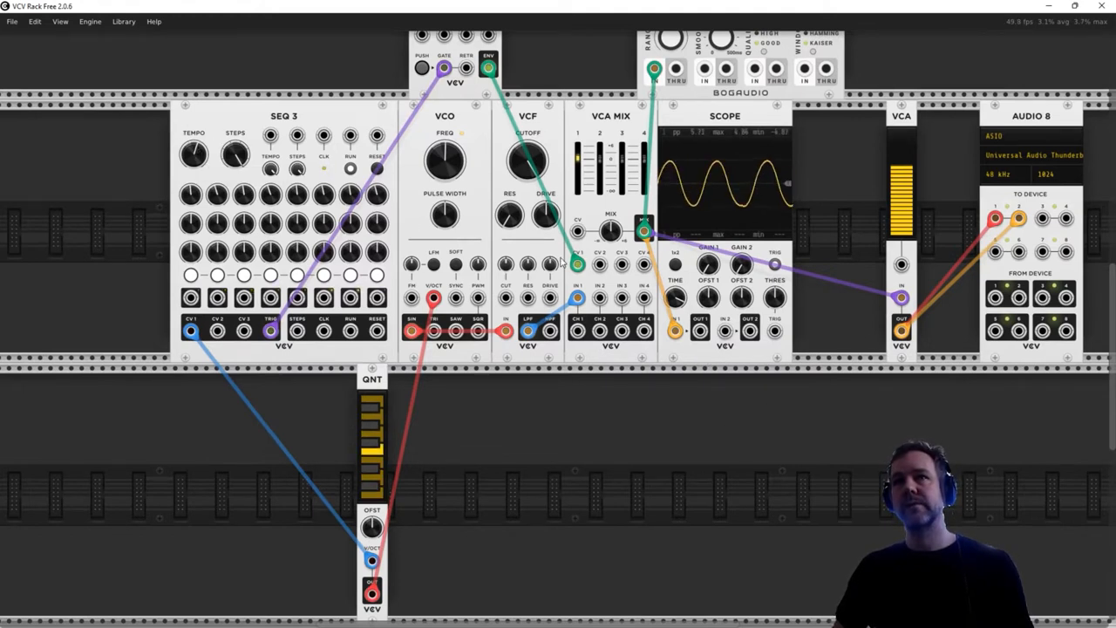
- Pull the VCA MIX channel 1 level down to its minimum to silence the sequenced voice
{"action": "scroll", "coordinate": [656, 353], "scroll_direction": "up", "scroll_amount": 4}
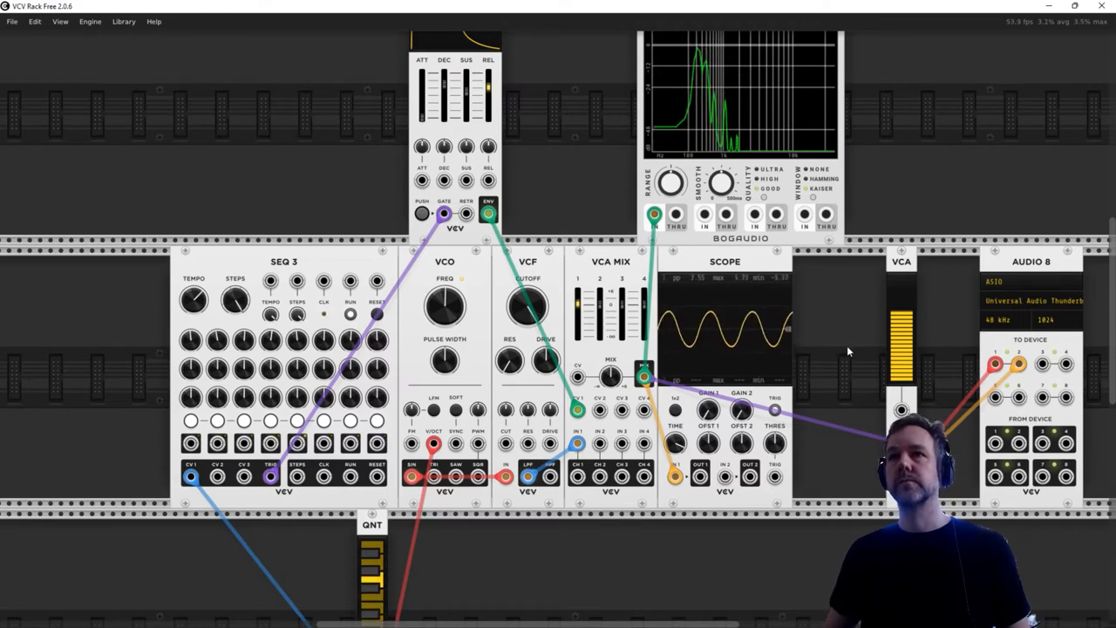
{"action": "mouse_move", "coordinate": [903, 321]}
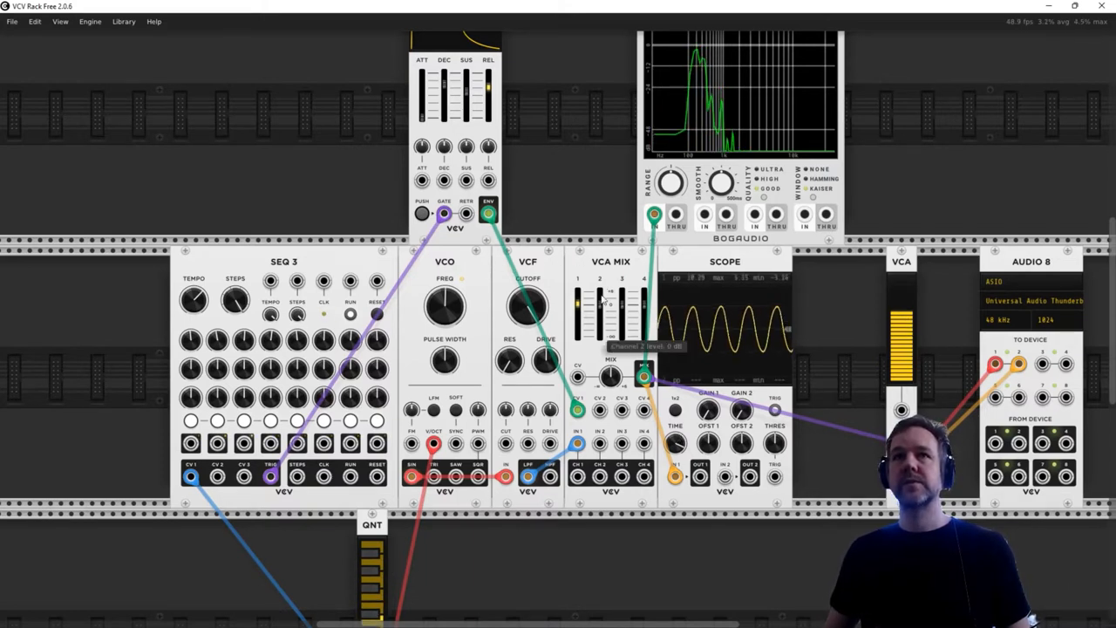
{"action": "left_click_drag", "start_coordinate": [578, 304], "coordinate": [577, 336]}
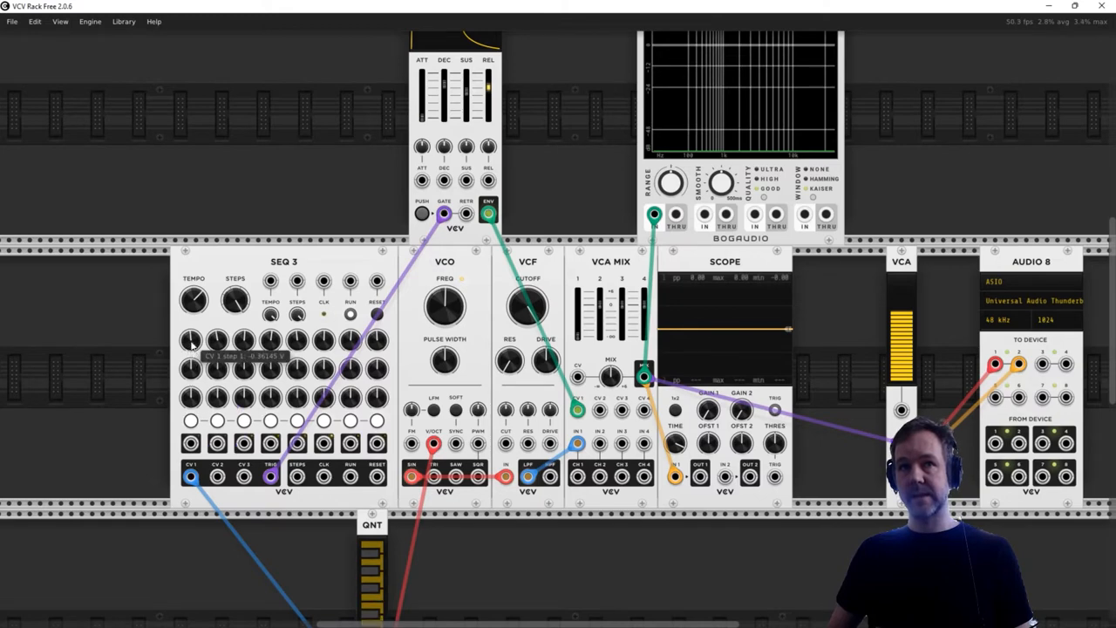
- Add a second VCO module two rows below the QNT and shift it sideways along its row
{"action": "scroll", "coordinate": [194, 478], "scroll_direction": "down", "scroll_amount": 2}
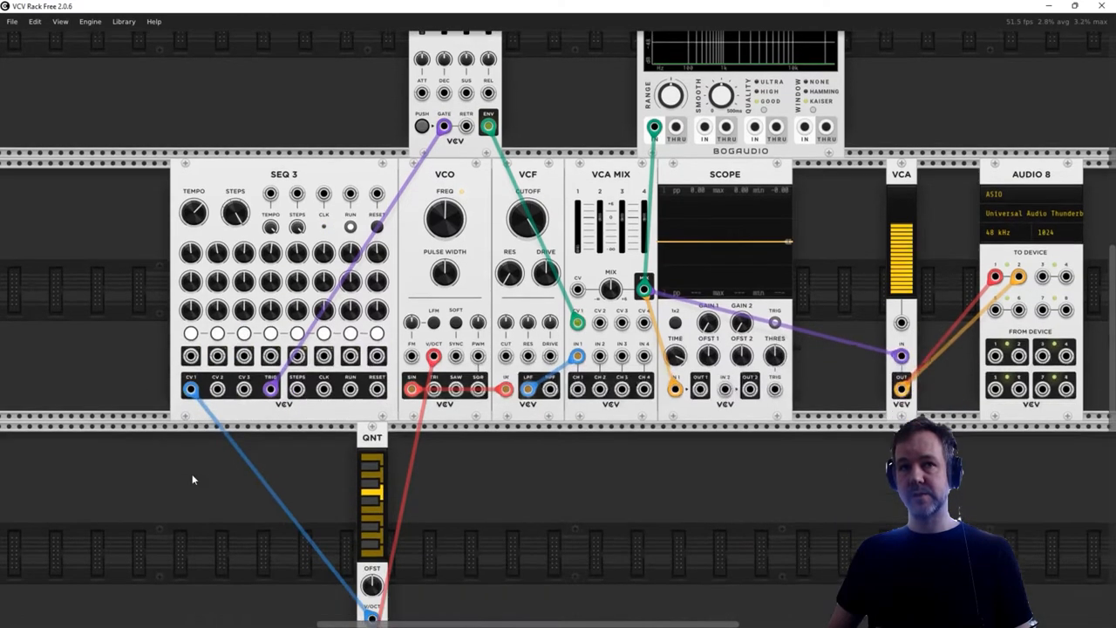
{"action": "scroll", "coordinate": [192, 478], "scroll_direction": "down", "scroll_amount": 1}
{"action": "scroll", "coordinate": [365, 420], "scroll_direction": "down", "scroll_amount": 2}
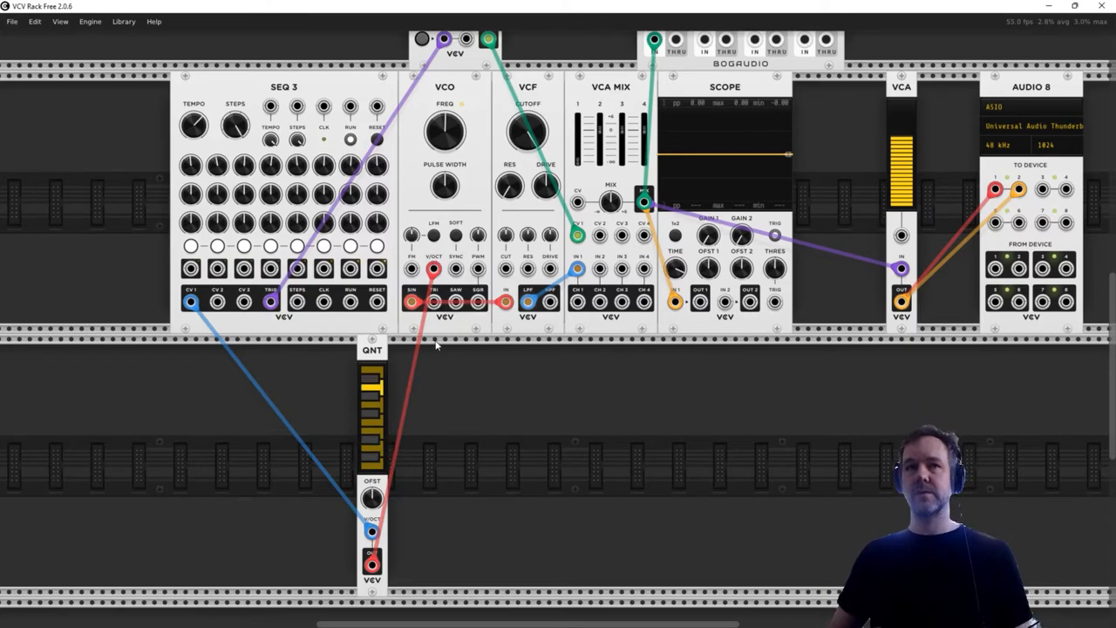
{"action": "scroll", "coordinate": [443, 353], "scroll_direction": "down", "scroll_amount": 5}
{"action": "scroll", "coordinate": [442, 353], "scroll_direction": "down", "scroll_amount": 10}
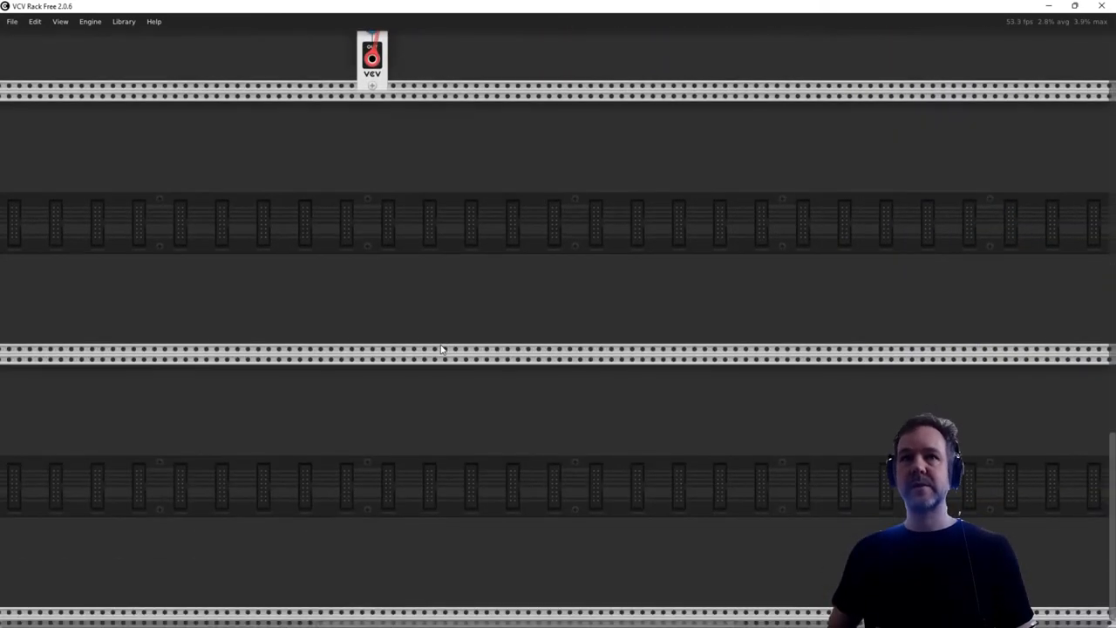
{"action": "right_click", "coordinate": [393, 413]}
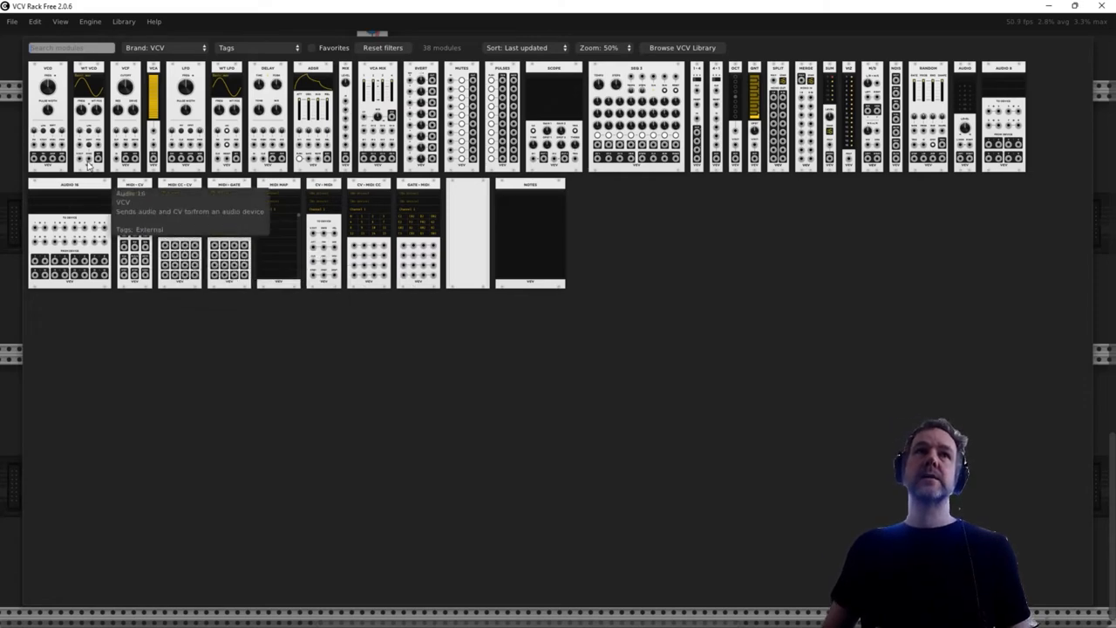
{"action": "left_click", "coordinate": [41, 120]}
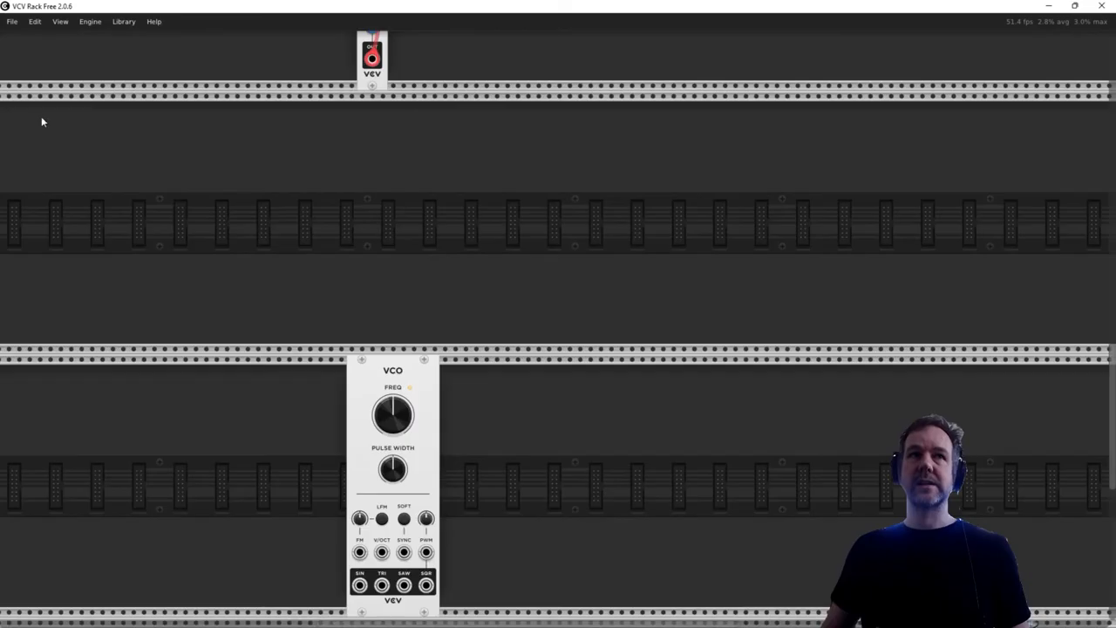
{"action": "left_click_drag", "start_coordinate": [398, 375], "coordinate": [511, 368]}
- Add a VCV Scope module beside the second VCO
{"action": "scroll", "coordinate": [606, 352], "scroll_direction": "down", "scroll_amount": 3}
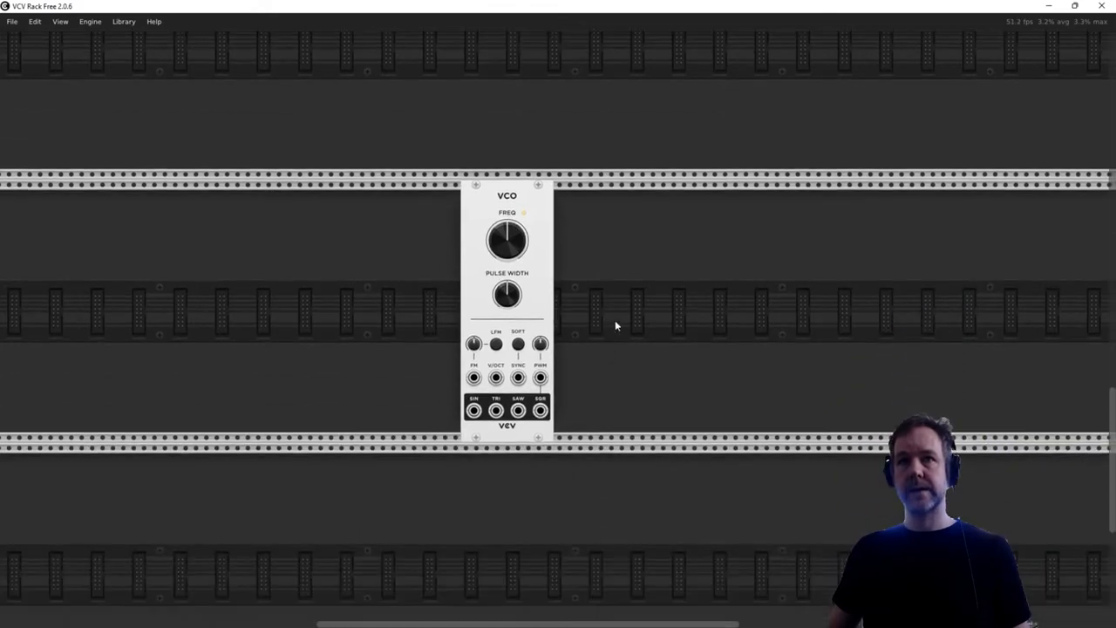
{"action": "right_click", "coordinate": [649, 252]}
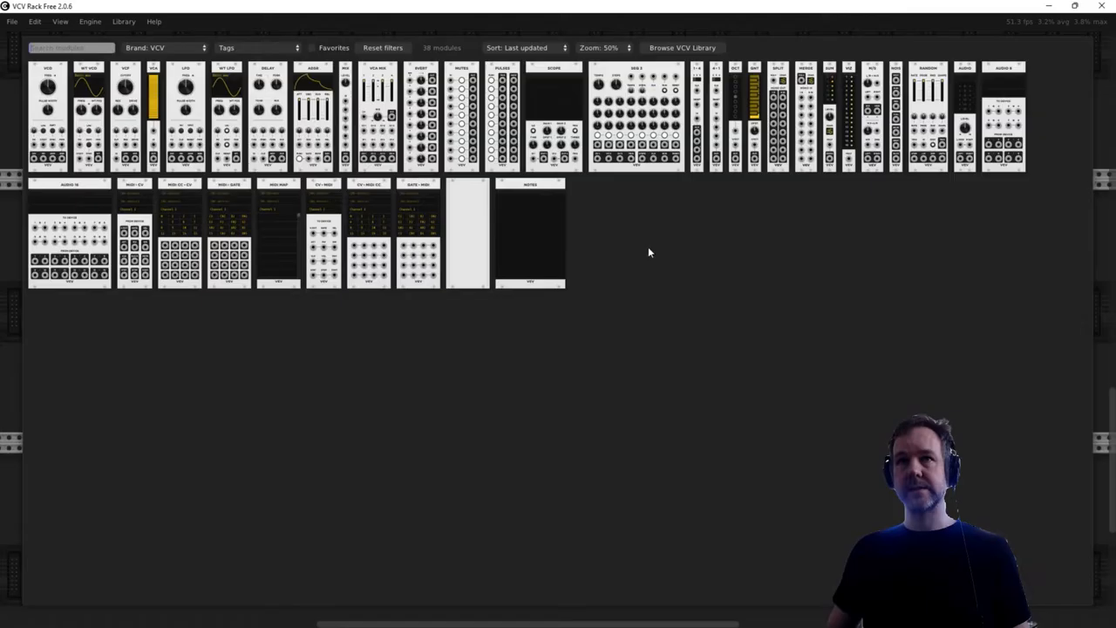
{"action": "left_click", "coordinate": [563, 108]}
{"action": "left_click_drag", "start_coordinate": [656, 198], "coordinate": [651, 222]}
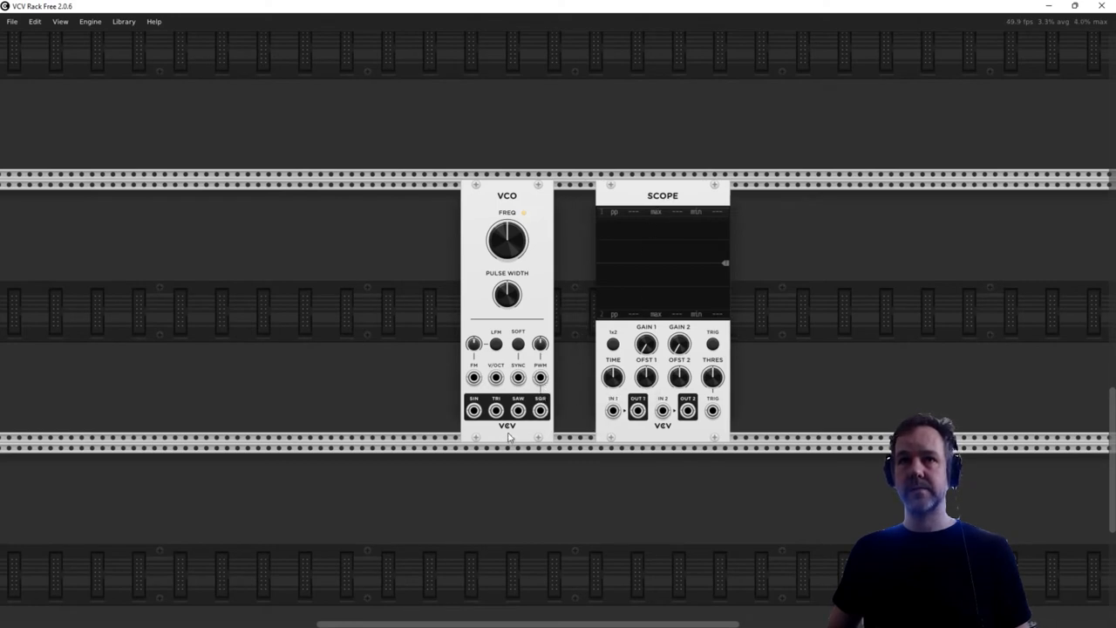
- Display the second VCO's SQR output on Scope IN 1 with a shorter, triggered time base, and try its pulse width around 50%
{"action": "left_click_drag", "start_coordinate": [541, 410], "coordinate": [616, 414]}
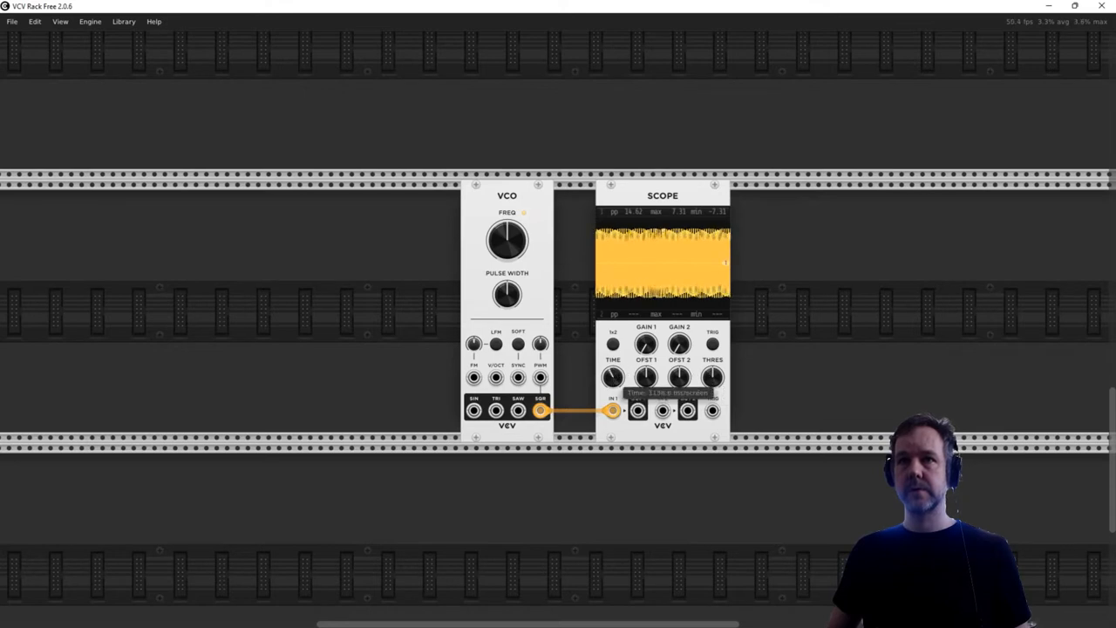
{"action": "left_click_drag", "start_coordinate": [621, 372], "coordinate": [622, 372]}
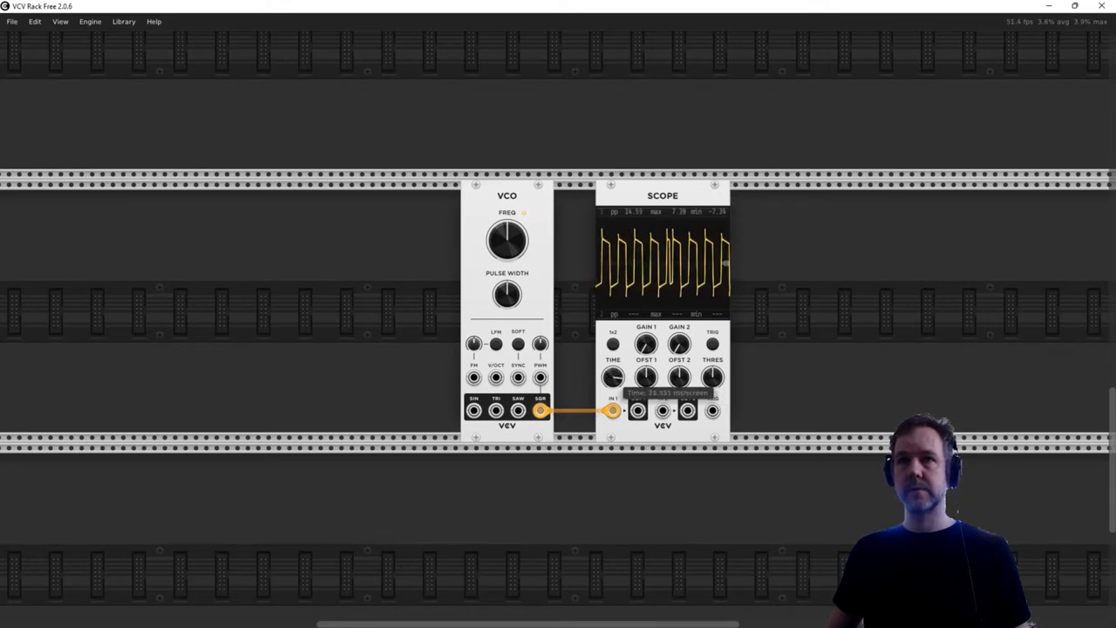
{"action": "left_click", "coordinate": [712, 344]}
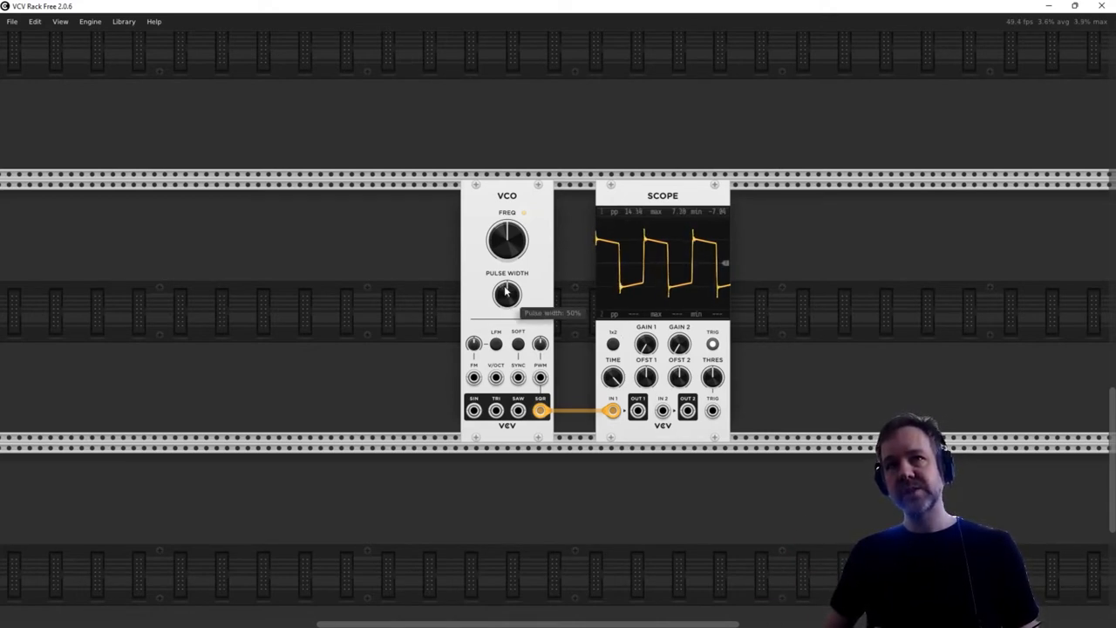
{"action": "mouse_move", "coordinate": [507, 299]}
{"action": "left_mouse_down"}
{"action": "mouse_move", "coordinate": [507, 289]}
{"action": "mouse_move", "coordinate": [507, 302]}
{"action": "left_mouse_up"}
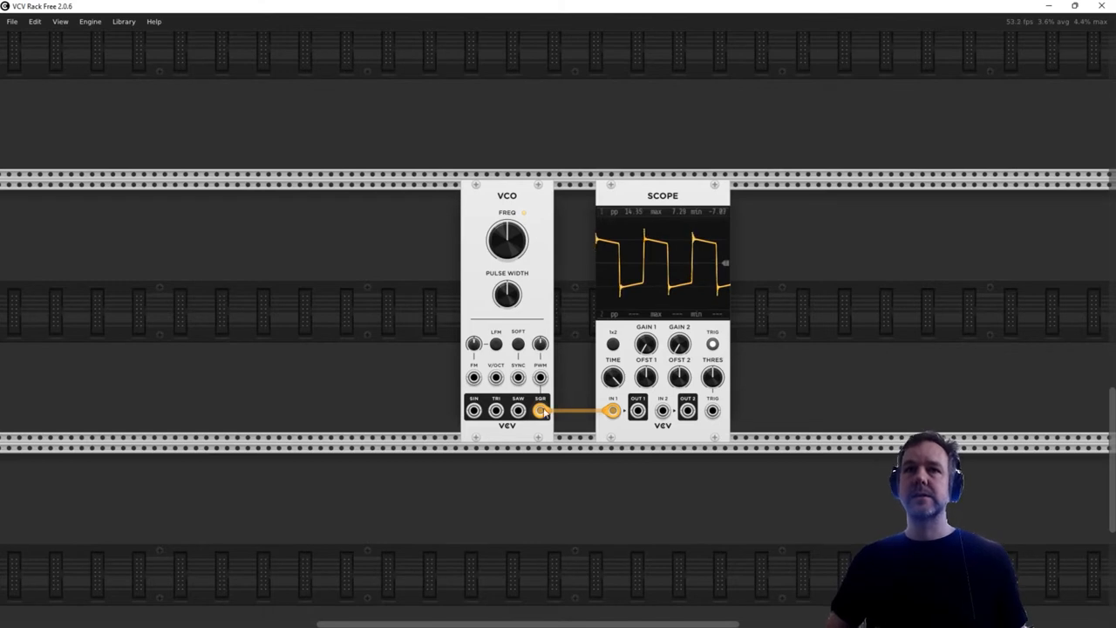
- Route the second VCO's SQR output to VCA MIX IN 2 and lower the VCA level to about 26%
{"action": "mouse_move", "coordinate": [541, 414]}
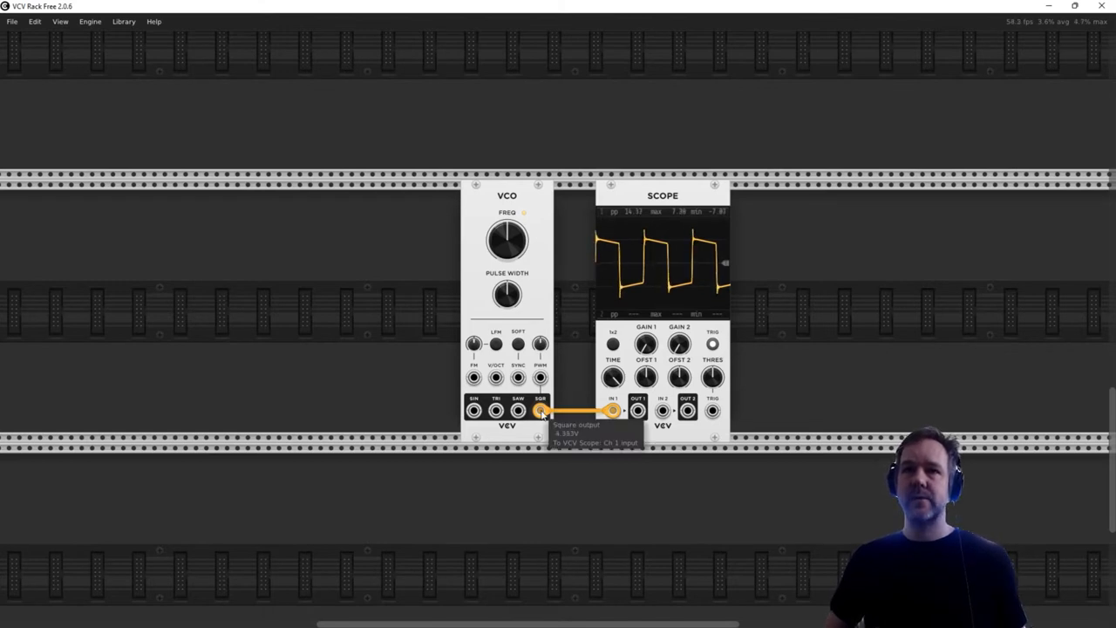
{"action": "left_click_drag", "start_coordinate": [543, 412], "coordinate": [601, 262]}
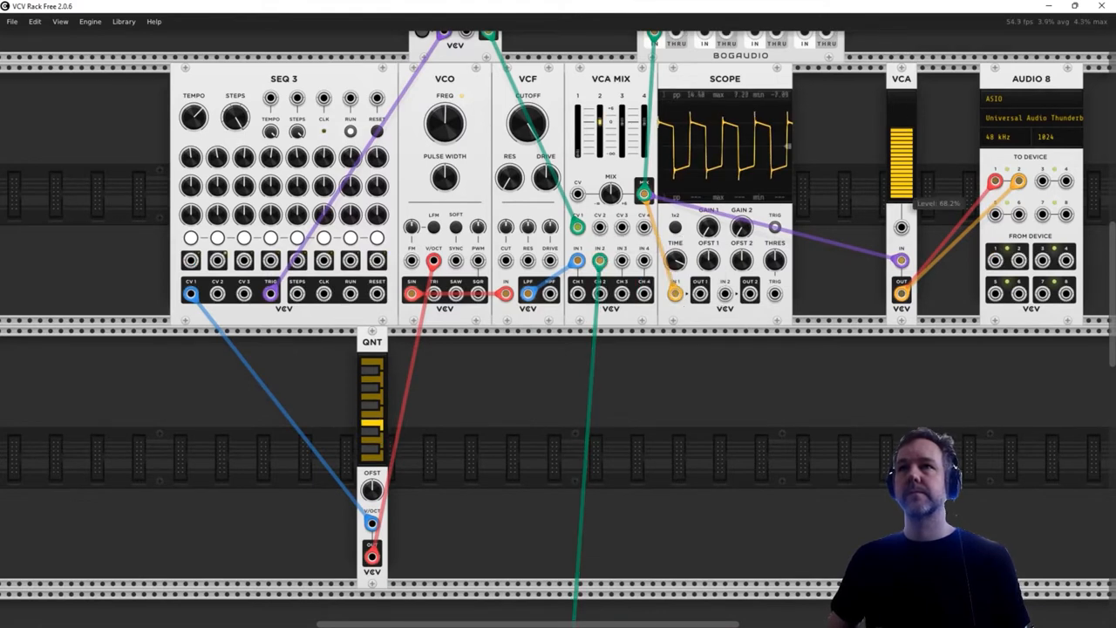
{"action": "left_click_drag", "start_coordinate": [902, 131], "coordinate": [902, 171]}
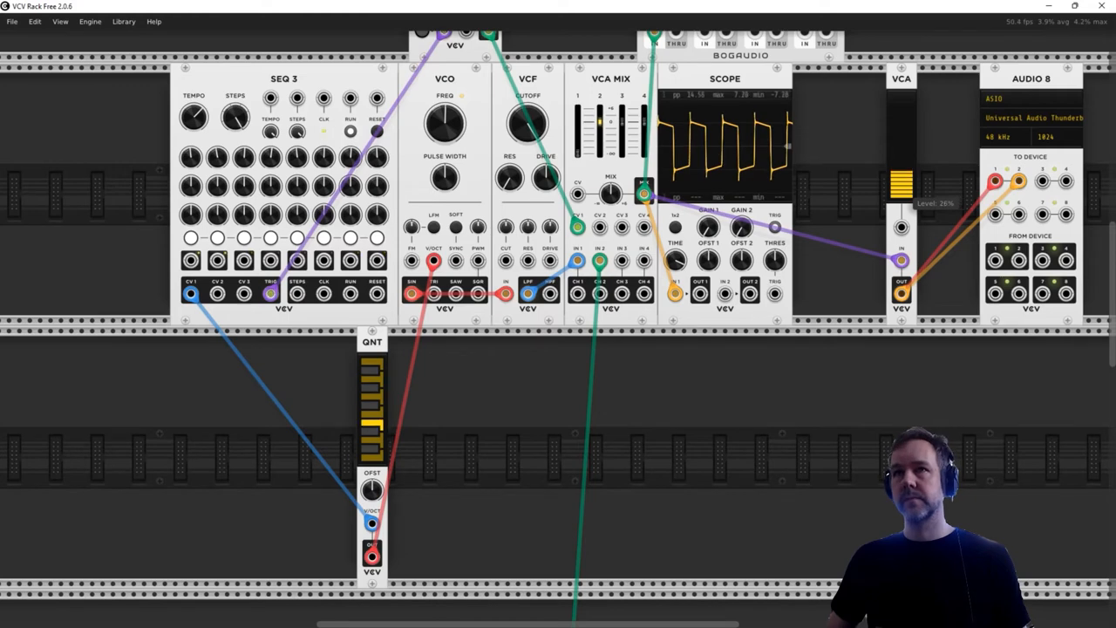
- Sweep the second VCO's pulse width past 54% and bring it back to about 49%
{"action": "scroll", "coordinate": [811, 169], "scroll_direction": "down", "scroll_amount": 5}
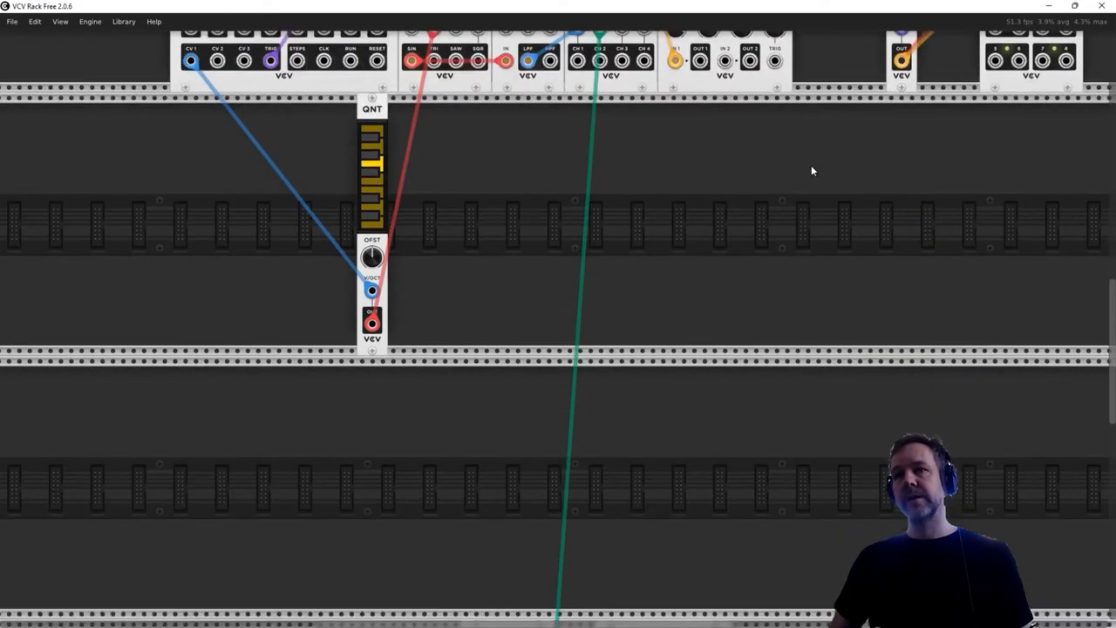
{"action": "scroll", "coordinate": [811, 170], "scroll_direction": "down", "scroll_amount": 8}
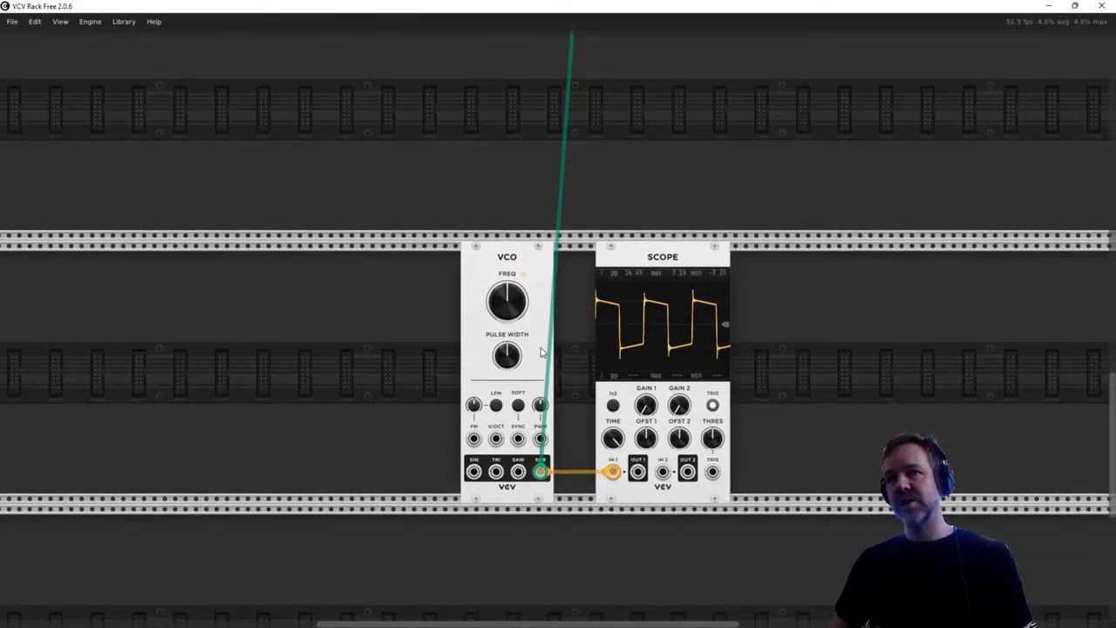
{"action": "mouse_move", "coordinate": [513, 359]}
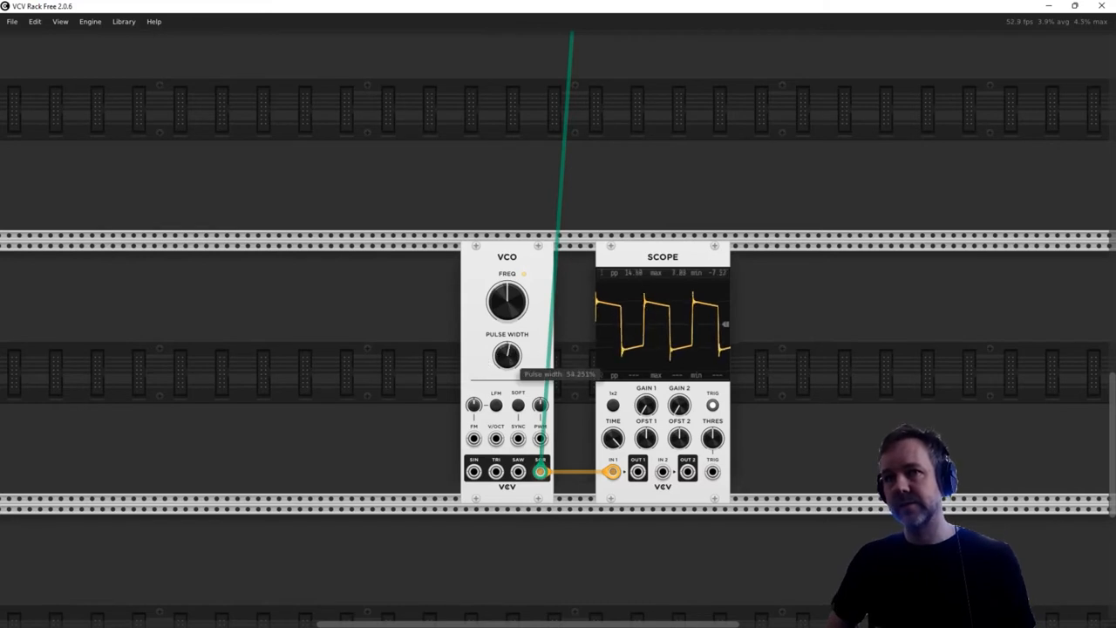
{"action": "left_click_drag", "start_coordinate": [513, 359], "coordinate": [512, 351]}
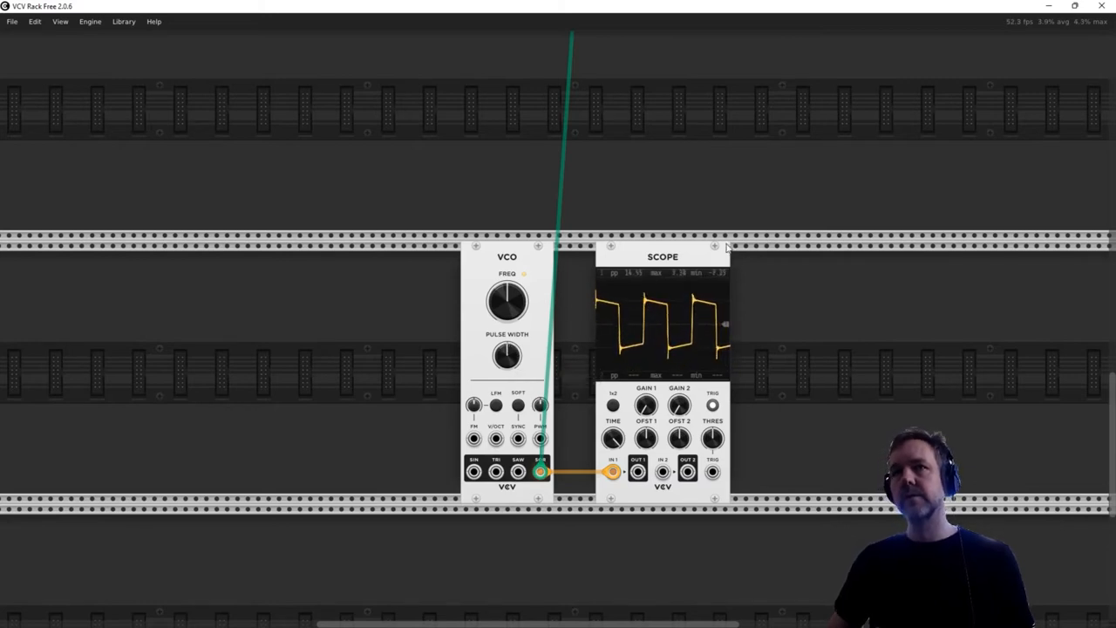
- Pull the VCA MIX channel 2 level down to silence the square wave
{"action": "scroll", "coordinate": [724, 247], "scroll_direction": "up", "scroll_amount": 10}
{"action": "scroll", "coordinate": [723, 247], "scroll_direction": "up", "scroll_amount": 6}
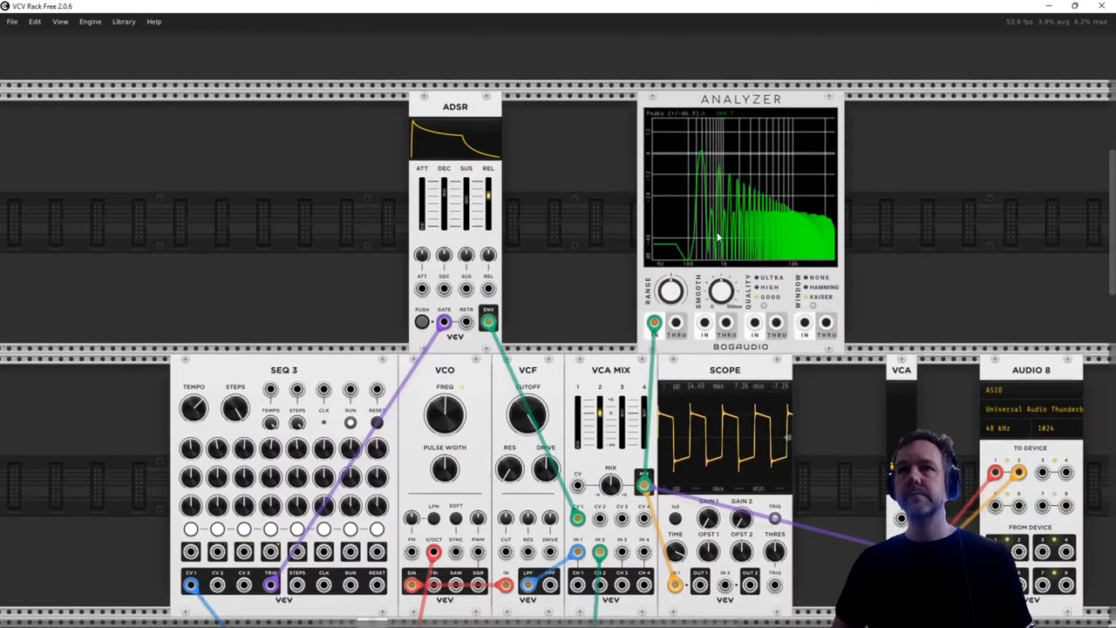
{"action": "left_click_drag", "start_coordinate": [591, 423], "coordinate": [591, 441]}
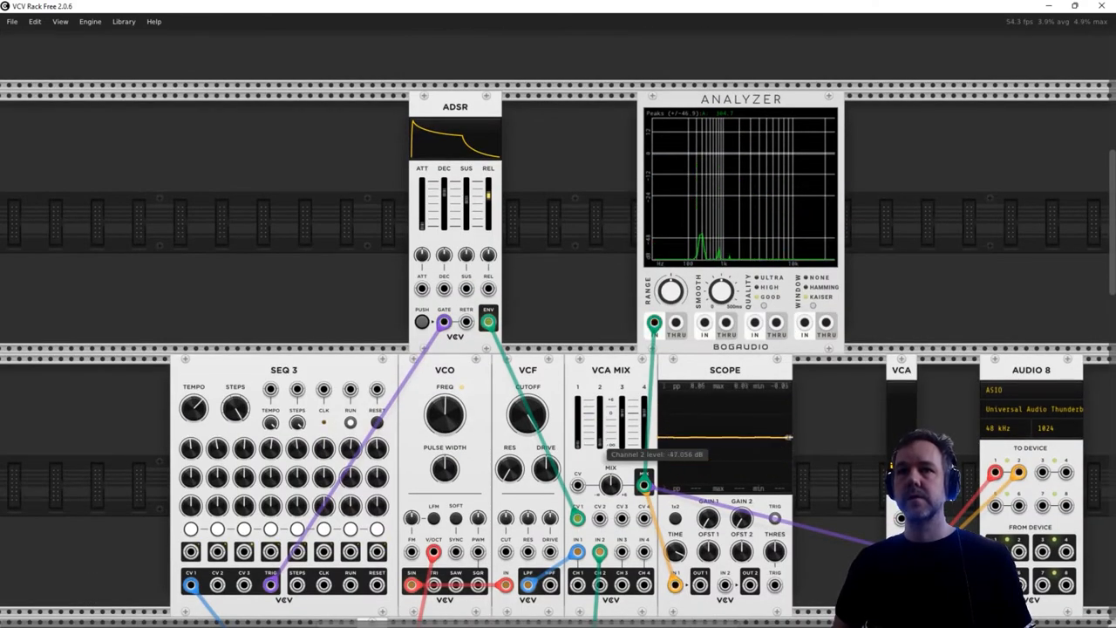
- Raise the second VCO's pulse width above 60%
{"action": "scroll", "coordinate": [596, 392], "scroll_direction": "down", "scroll_amount": 6}
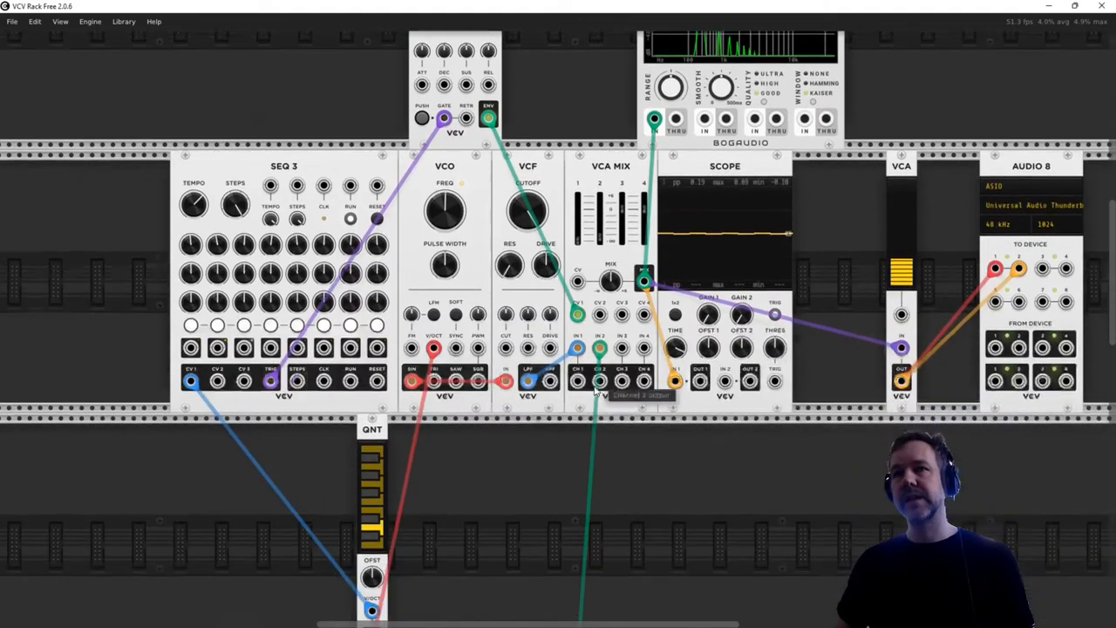
{"action": "scroll", "coordinate": [596, 392], "scroll_direction": "down", "scroll_amount": 9}
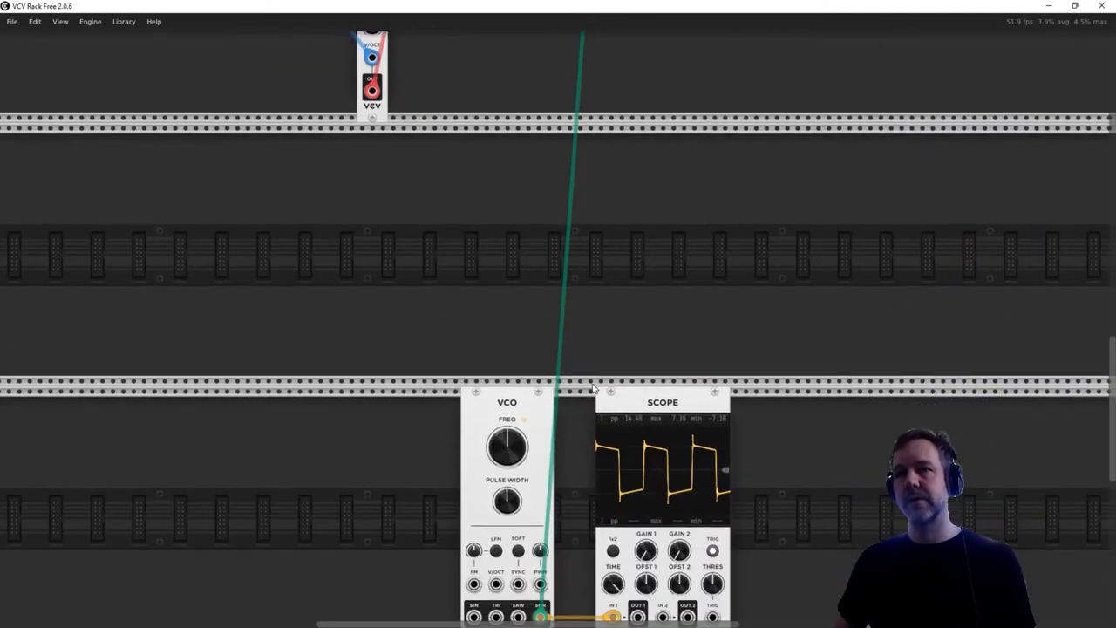
{"action": "scroll", "coordinate": [592, 382], "scroll_direction": "down", "scroll_amount": 2}
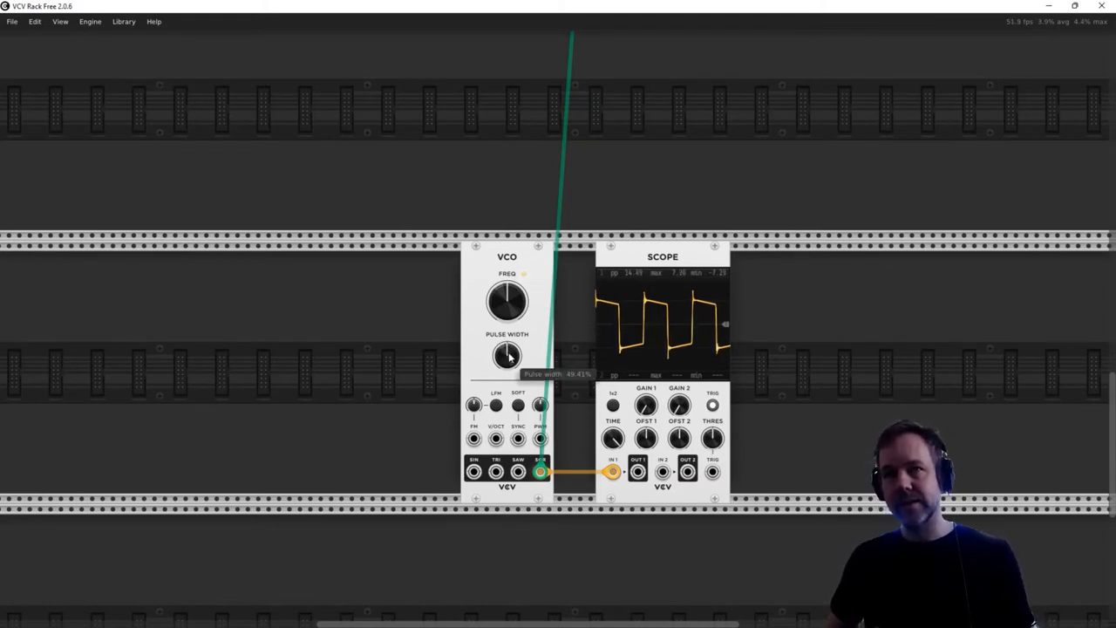
{"action": "mouse_move", "coordinate": [510, 358]}
{"action": "left_mouse_down"}
{"action": "mouse_move", "coordinate": [511, 375]}
{"action": "mouse_move", "coordinate": [511, 349]}
{"action": "left_mouse_up"}
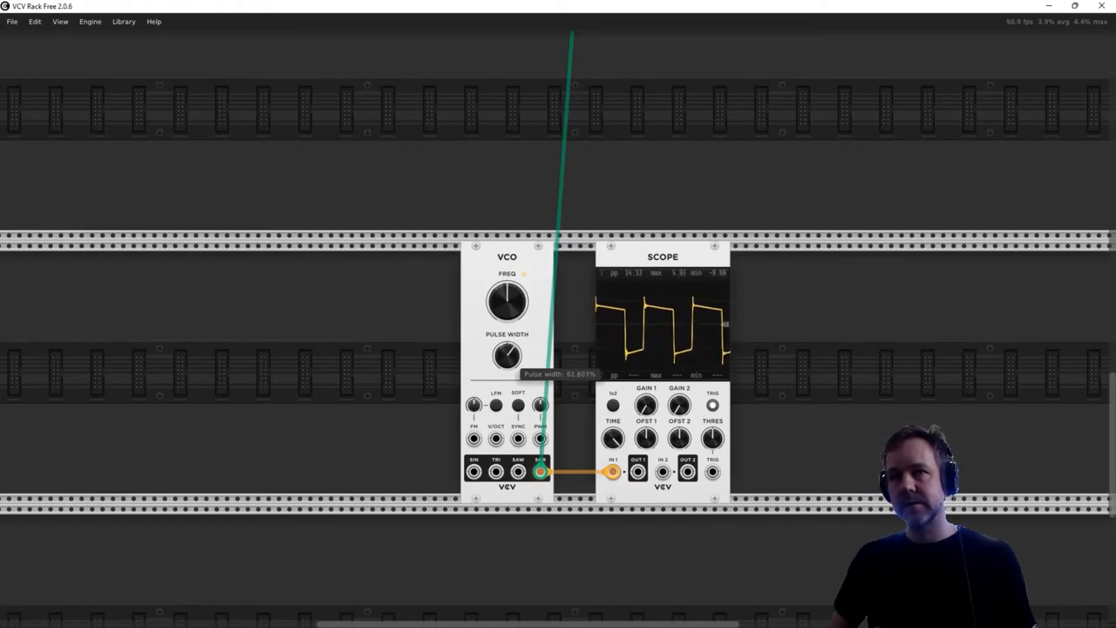
- Reset the second VCO's pulse width to 50% and add an LFO module beside it
{"action": "double_click", "coordinate": [511, 357]}
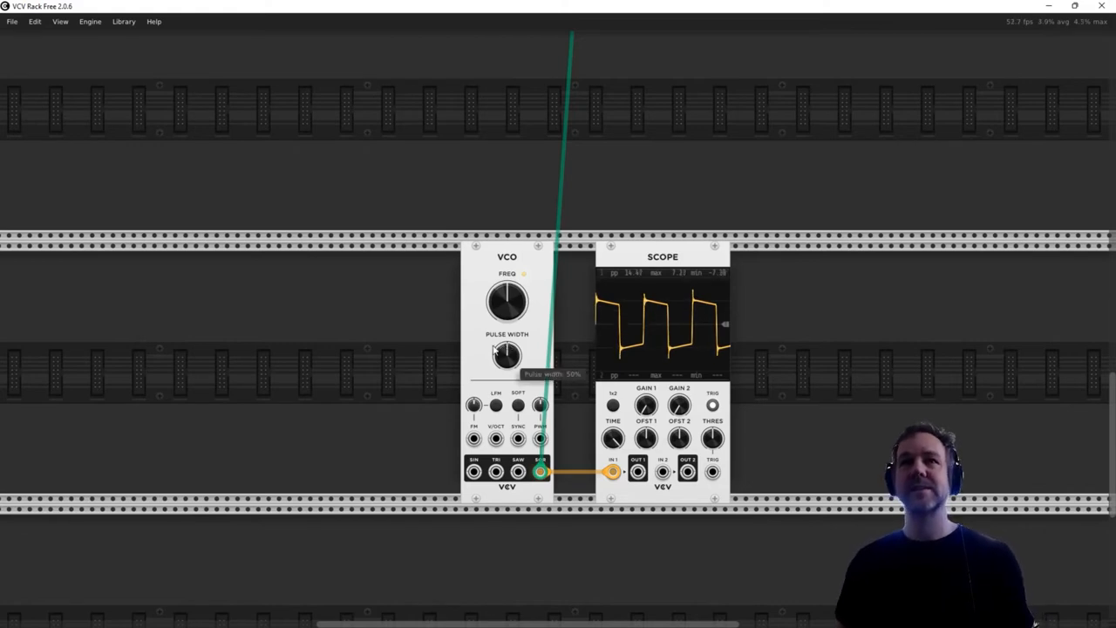
{"action": "right_click", "coordinate": [299, 317]}
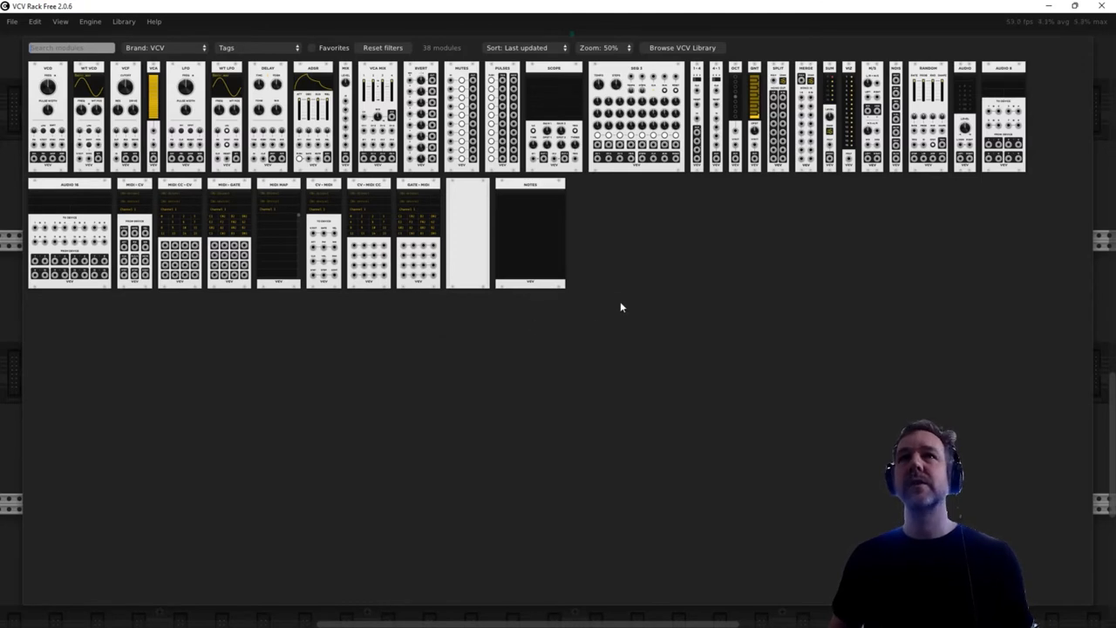
{"action": "left_click", "coordinate": [186, 74]}
{"action": "mouse_move", "coordinate": [292, 265]}
{"action": "left_mouse_down"}
{"action": "mouse_move", "coordinate": [317, 260]}
{"action": "mouse_move", "coordinate": [293, 262]}
{"action": "left_mouse_up"}
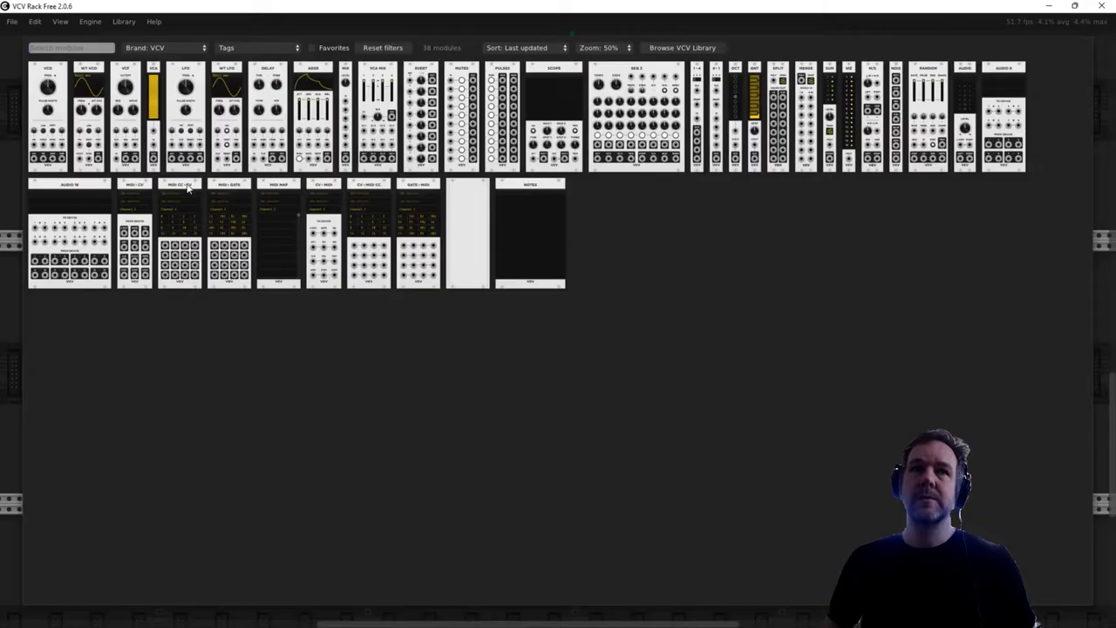
- Add another Scope module in the row above the LFO
{"action": "right_click", "coordinate": [369, 304]}
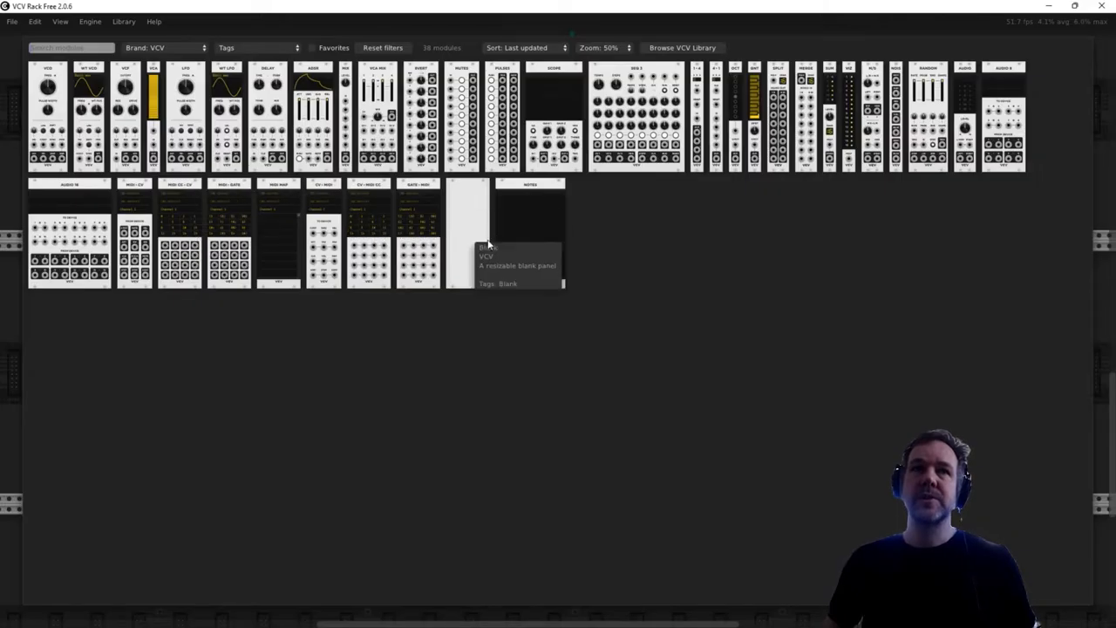
{"action": "left_click_drag", "start_coordinate": [558, 82], "coordinate": [415, 134]}
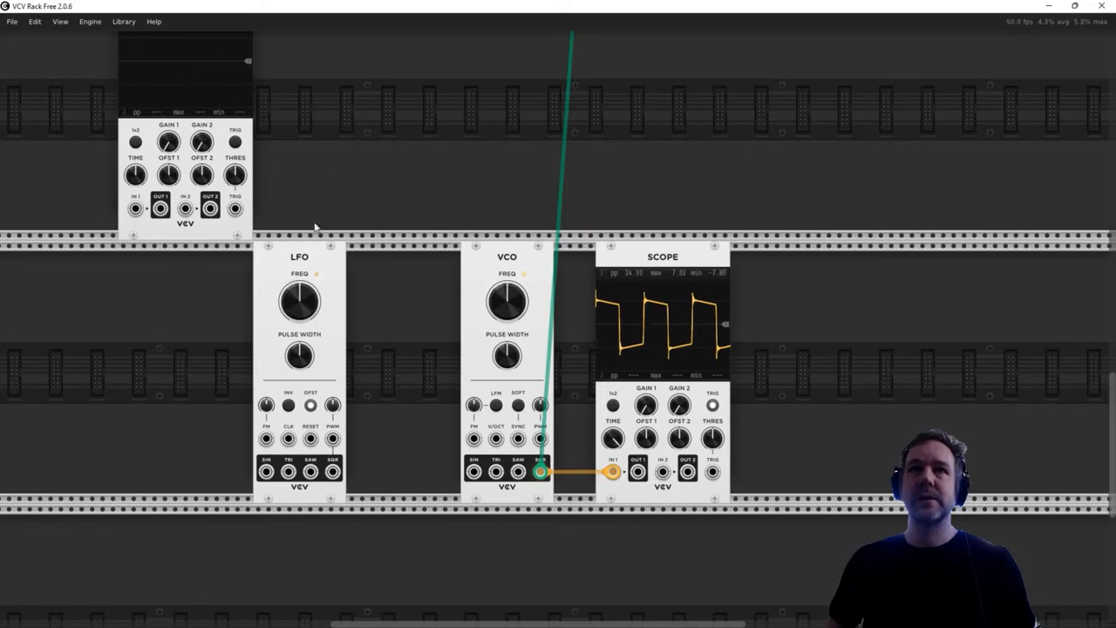
{"action": "scroll", "coordinate": [316, 227], "scroll_direction": "up", "scroll_amount": 1}
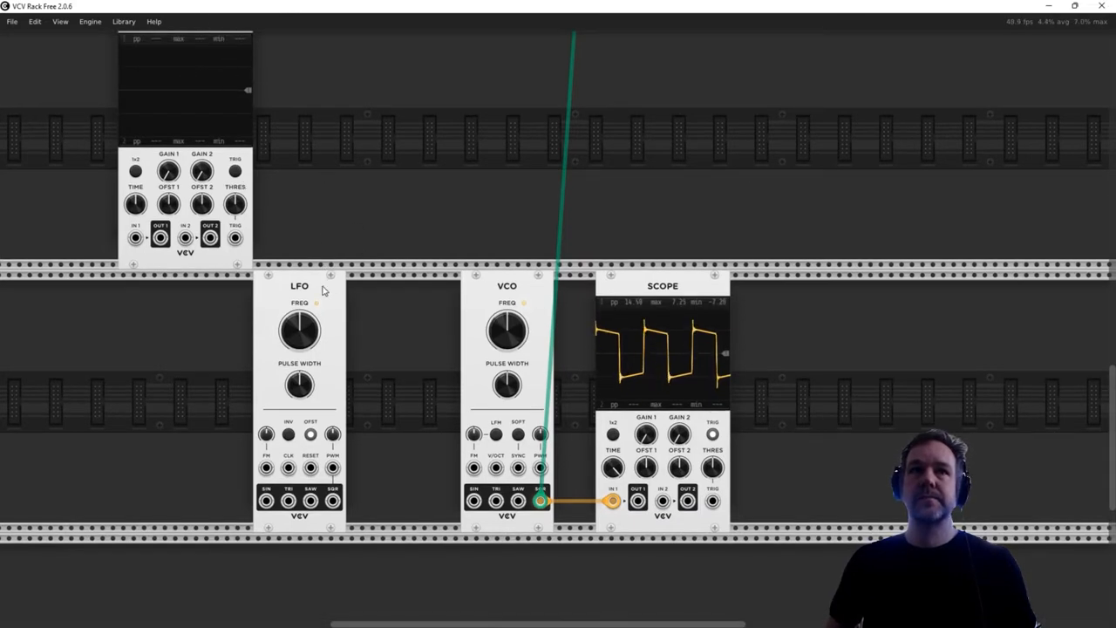
- Patch the LFO's SIN output into the new Scope's IN 1, toggle its trigger and lengthen its time window
{"action": "mouse_move", "coordinate": [266, 501]}
{"action": "left_mouse_down"}
{"action": "mouse_move", "coordinate": [151, 296]}
{"action": "mouse_move", "coordinate": [135, 229]}
{"action": "mouse_move", "coordinate": [135, 271]}
{"action": "mouse_move", "coordinate": [284, 185]}
{"action": "left_mouse_up"}
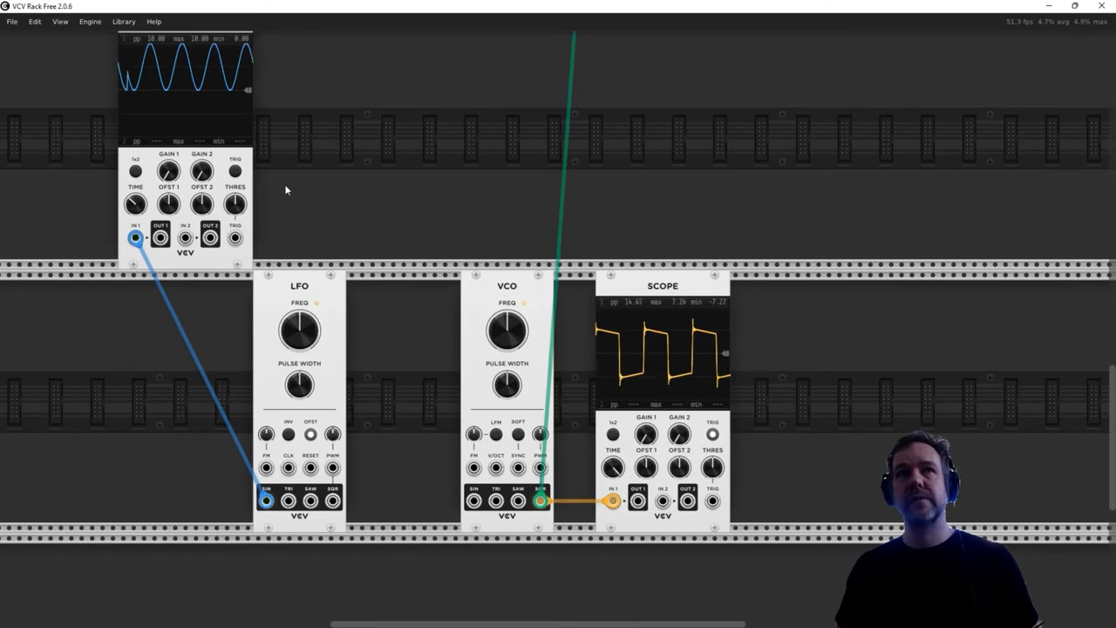
{"action": "left_click", "coordinate": [235, 171]}
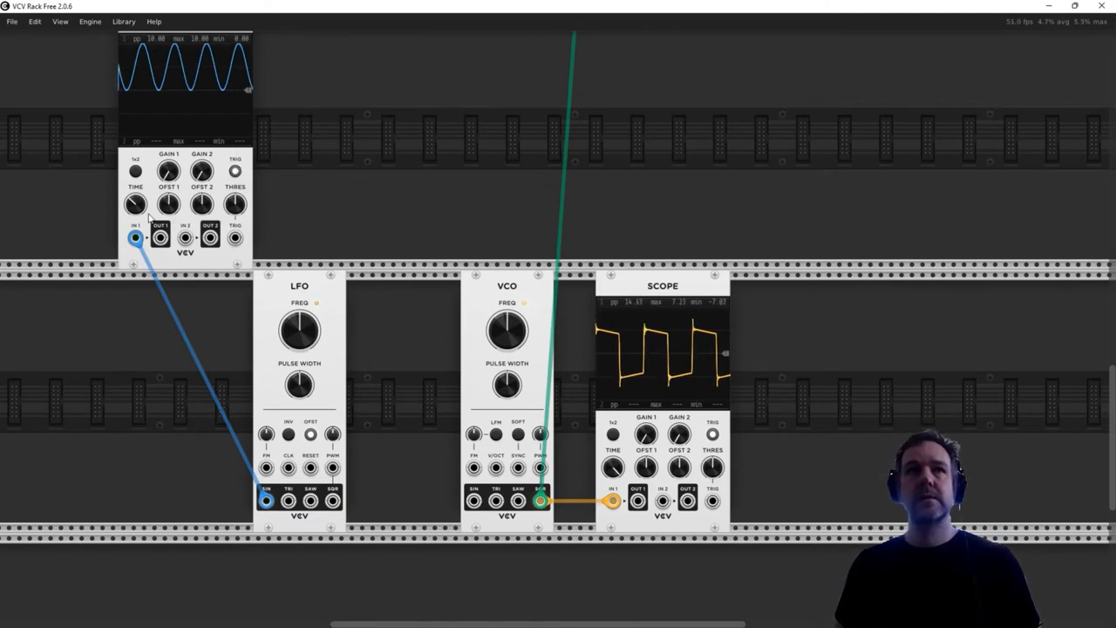
{"action": "left_click_drag", "start_coordinate": [149, 215], "coordinate": [137, 192]}
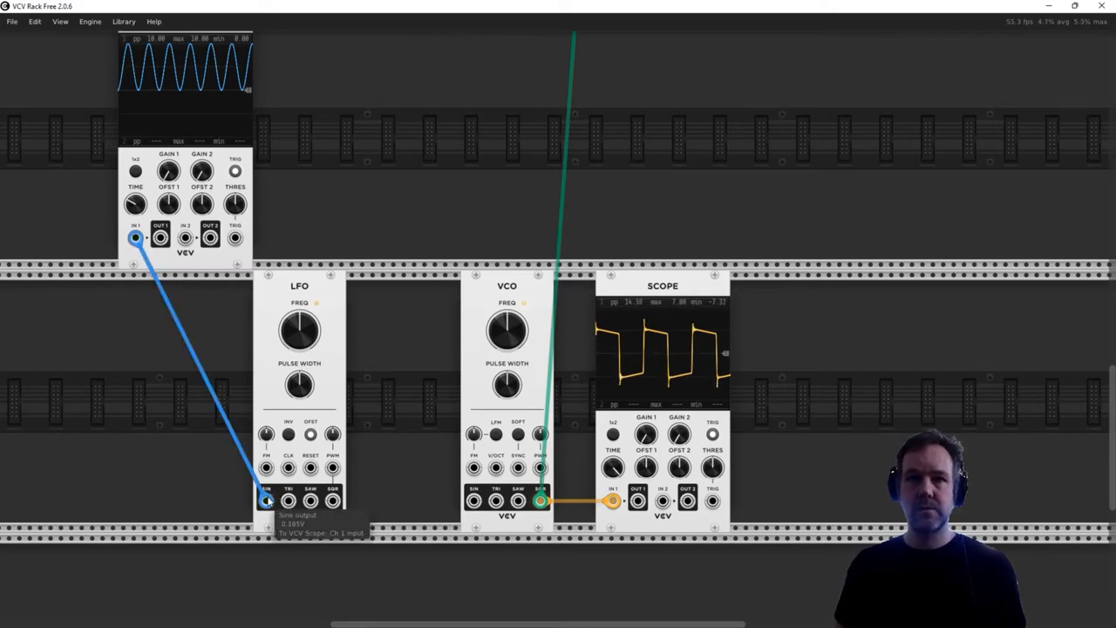
- Patch the LFO's SIN output into the second VCO's PWM input, move that VCO closer to the LFO and keep its PWM amount at 0%
{"action": "left_click_drag", "start_coordinate": [266, 500], "coordinate": [541, 471]}
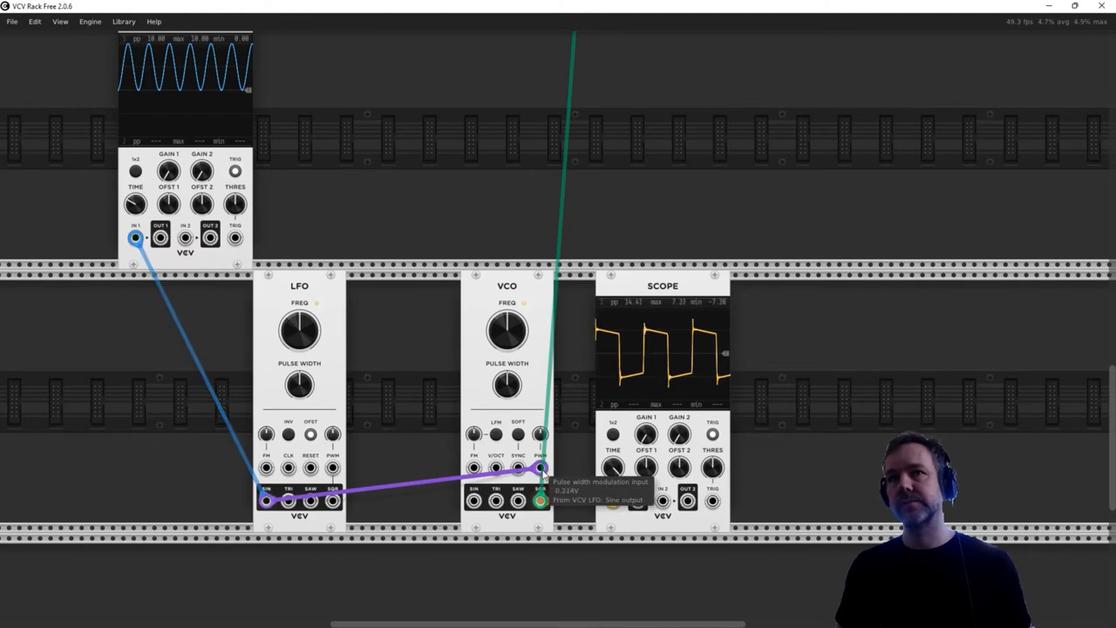
{"action": "left_click_drag", "start_coordinate": [512, 291], "coordinate": [460, 294]}
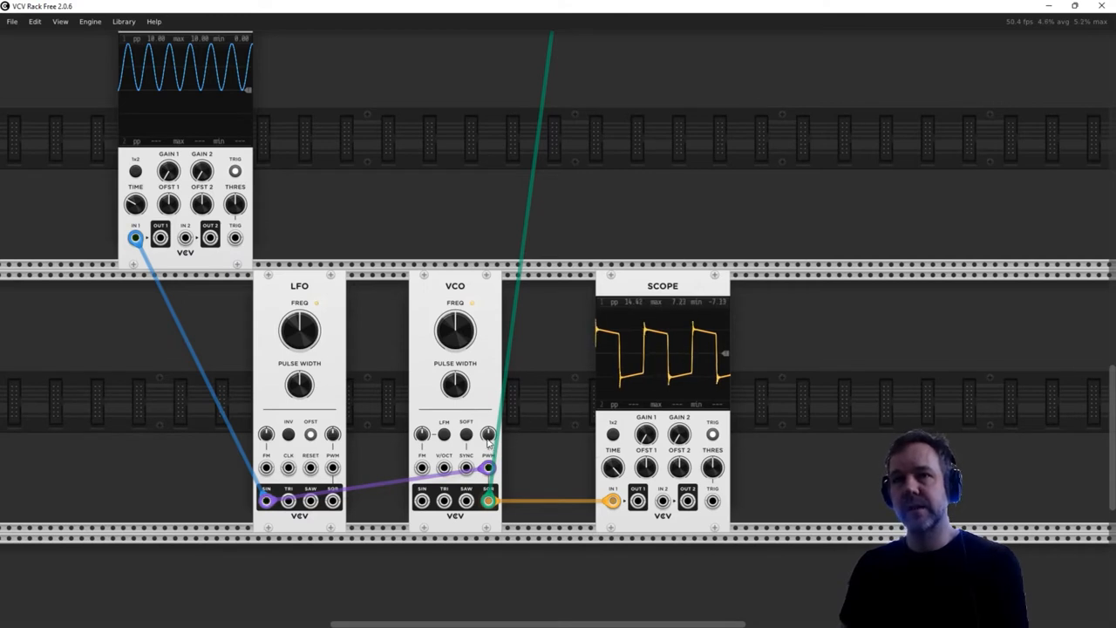
{"action": "left_click_drag", "start_coordinate": [488, 443], "coordinate": [488, 434]}
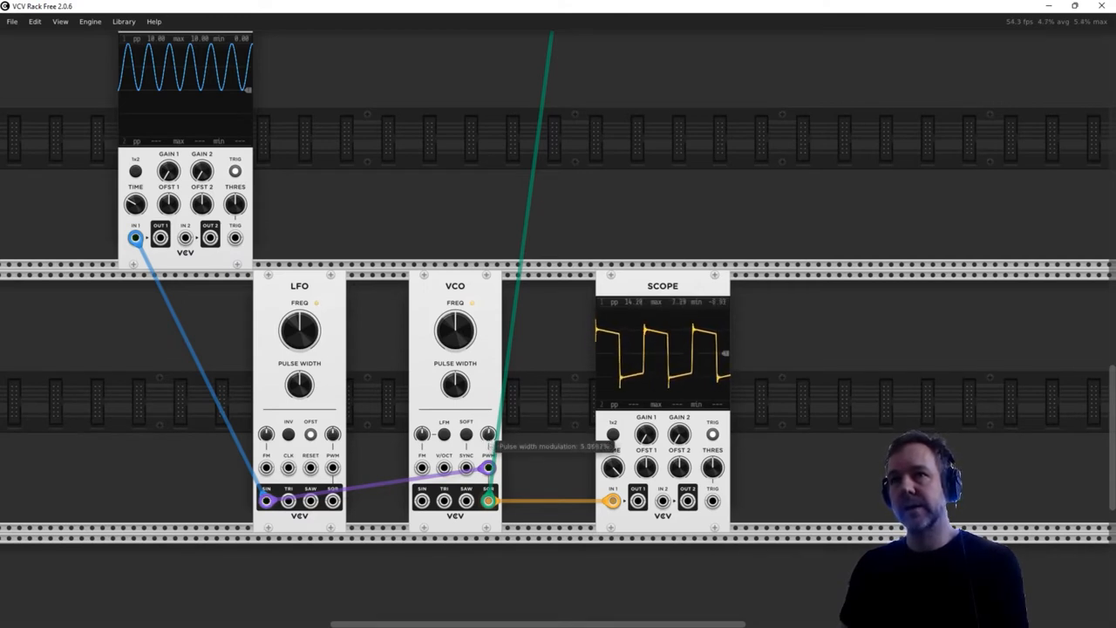
{"action": "double_click", "coordinate": [488, 434]}
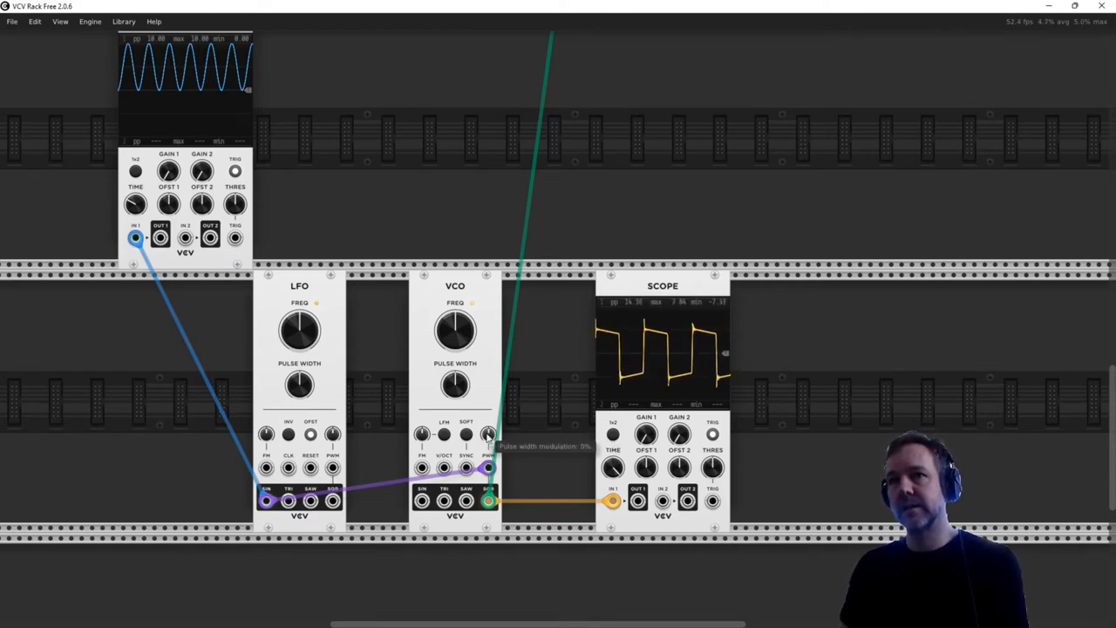
- Raise the VCA MIX channel 2 level to about -7.2 dB
{"action": "scroll", "coordinate": [780, 413], "scroll_direction": "up", "scroll_amount": 10}
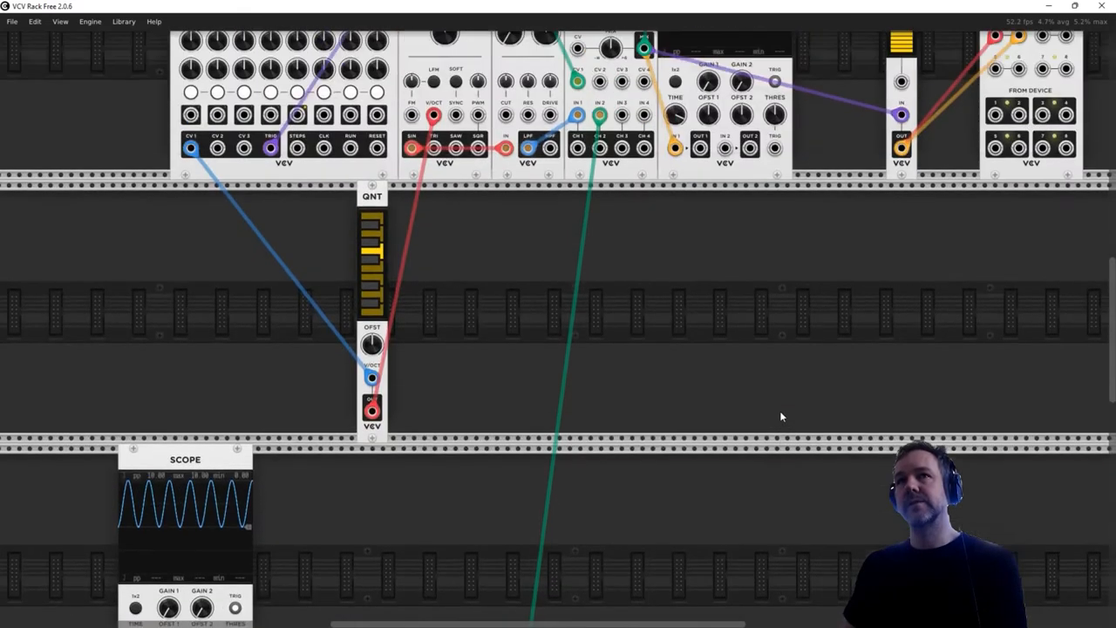
{"action": "scroll", "coordinate": [779, 416], "scroll_direction": "up", "scroll_amount": 5}
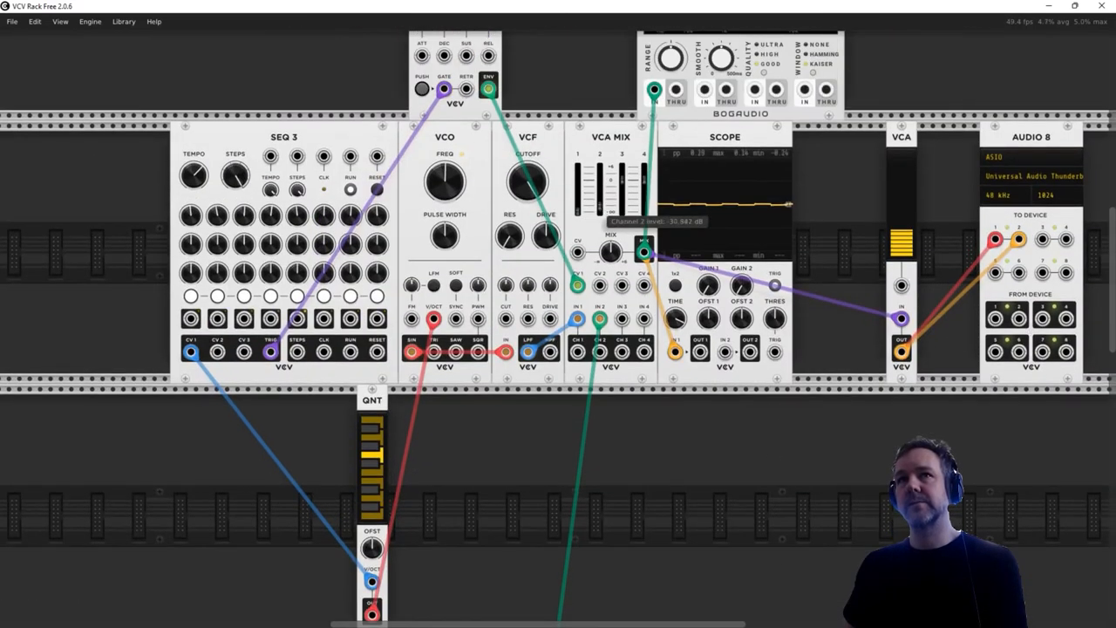
{"action": "left_click_drag", "start_coordinate": [600, 207], "coordinate": [600, 190]}
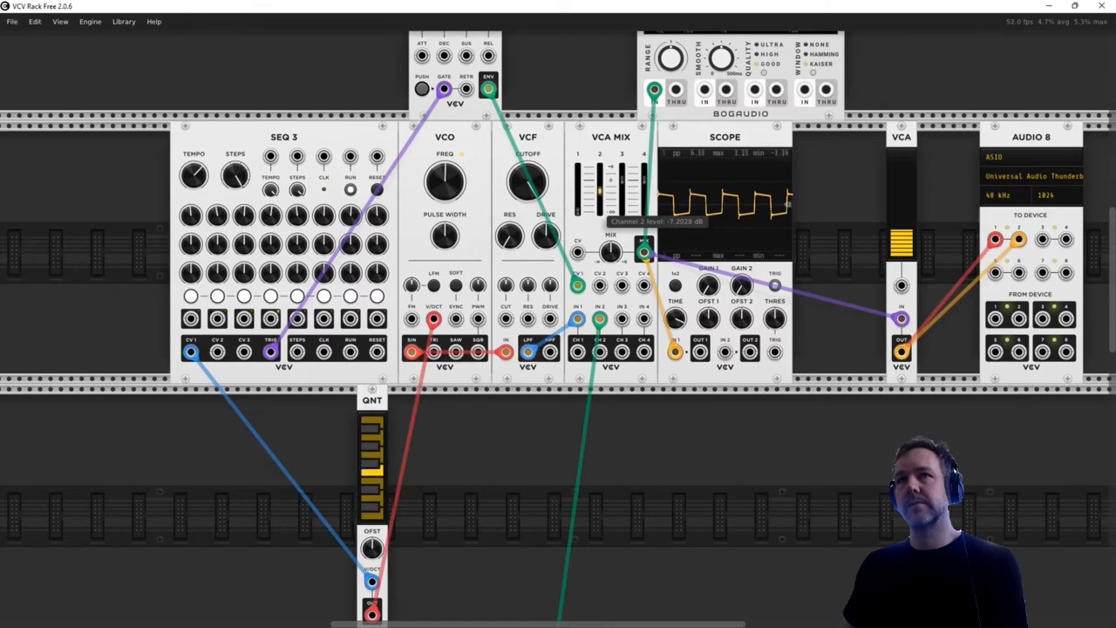
- Try out the second VCO's pulse width modulation amount with the LFO patched in
{"action": "scroll", "coordinate": [627, 446], "scroll_direction": "down", "scroll_amount": 8}
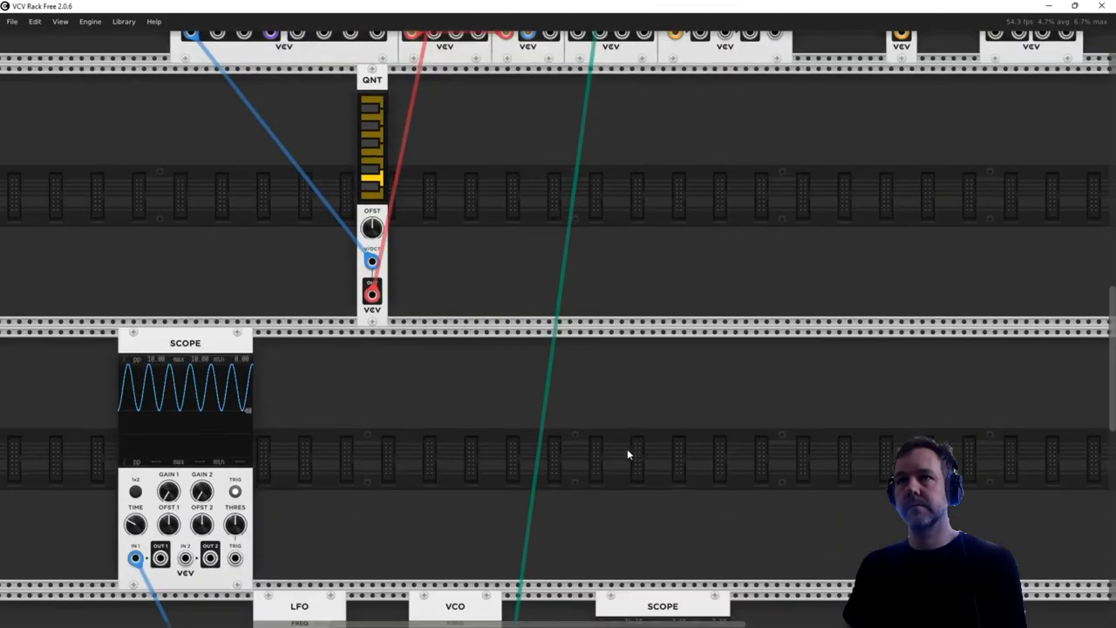
{"action": "scroll", "coordinate": [627, 453], "scroll_direction": "down", "scroll_amount": 10}
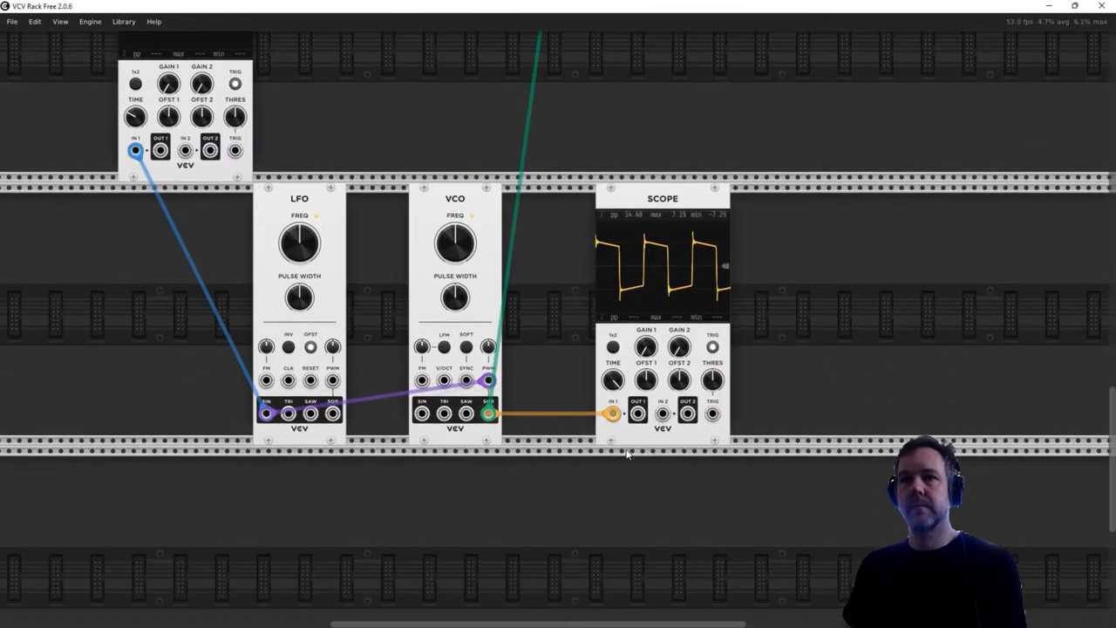
{"action": "left_click_drag", "start_coordinate": [487, 346], "coordinate": [488, 307]}
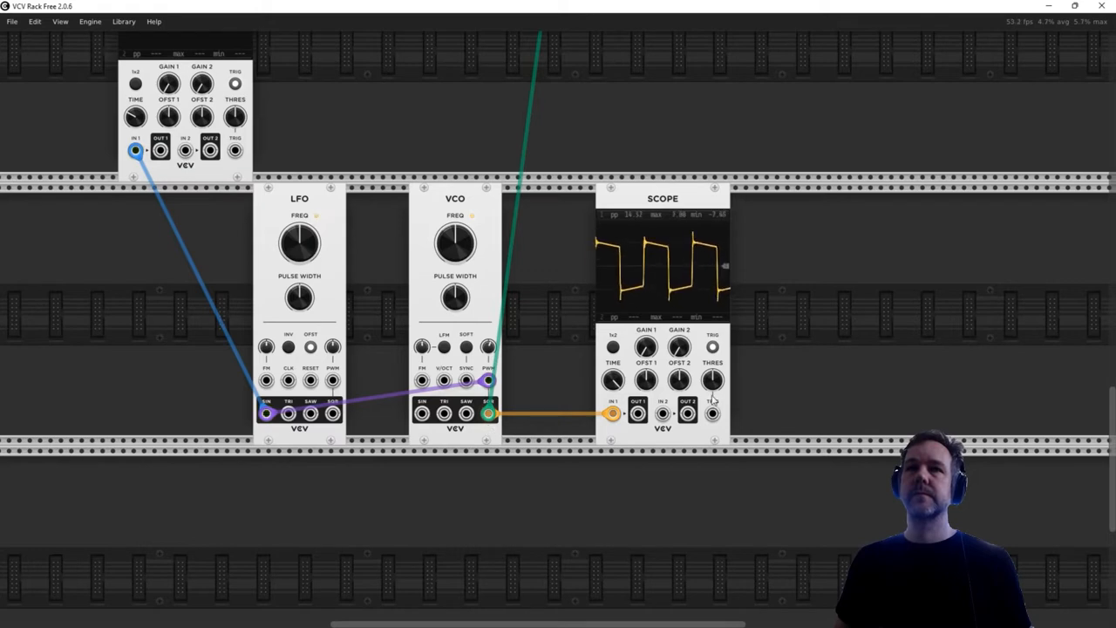
- Delete the LFO, the second VCO and the two Scopes around them in the lower rows
{"action": "left_click_drag", "start_coordinate": [823, 506], "coordinate": [147, 100]}
{"action": "key", "text": "Delete"}
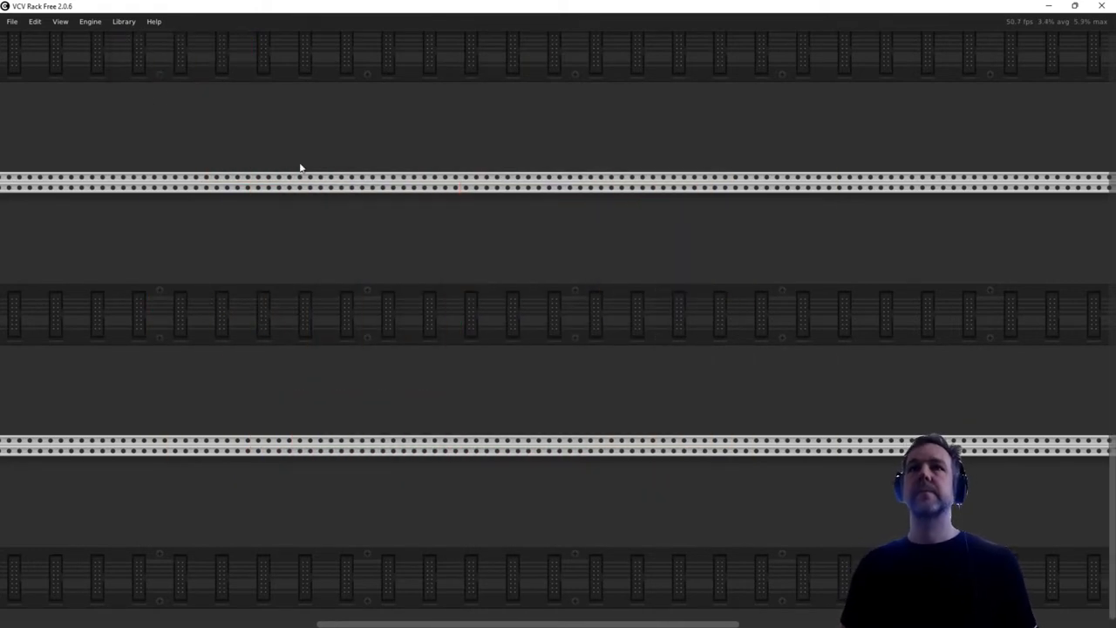
- Move the main VCO's cable to the VCF from SIN to SQR and lower VCA MIX channel 1 to about -4.2 dB
{"action": "scroll", "coordinate": [556, 215], "scroll_direction": "up", "scroll_amount": 4}
{"action": "scroll", "coordinate": [554, 215], "scroll_direction": "up", "scroll_amount": 10}
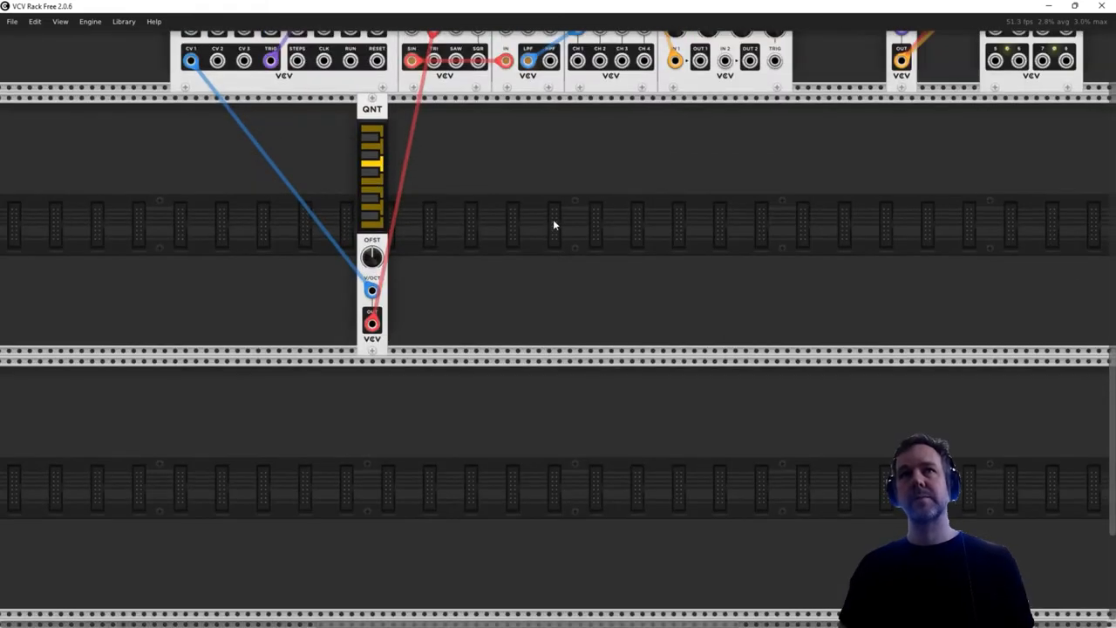
{"action": "scroll", "coordinate": [554, 225], "scroll_direction": "up", "scroll_amount": 5}
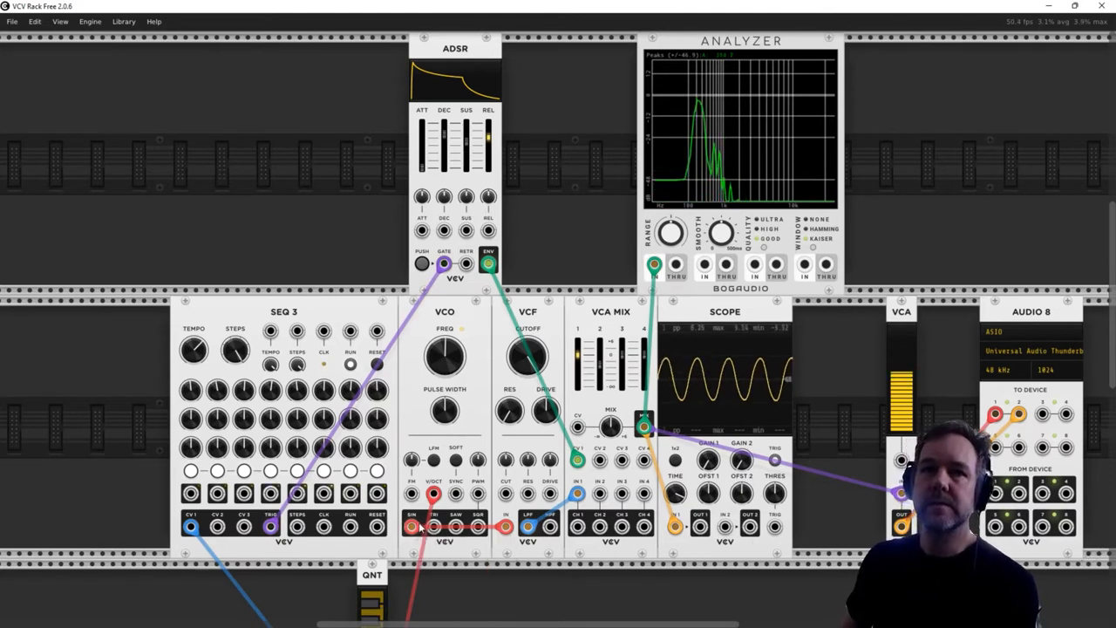
{"action": "left_click_drag", "start_coordinate": [412, 525], "coordinate": [478, 526]}
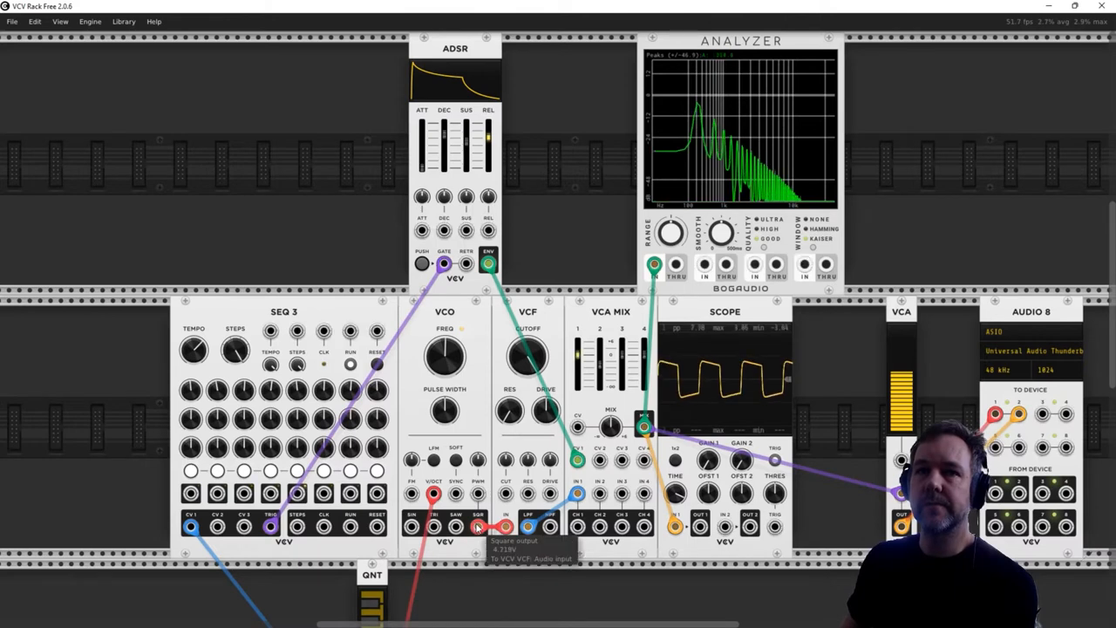
{"action": "left_click_drag", "start_coordinate": [577, 355], "coordinate": [577, 360]}
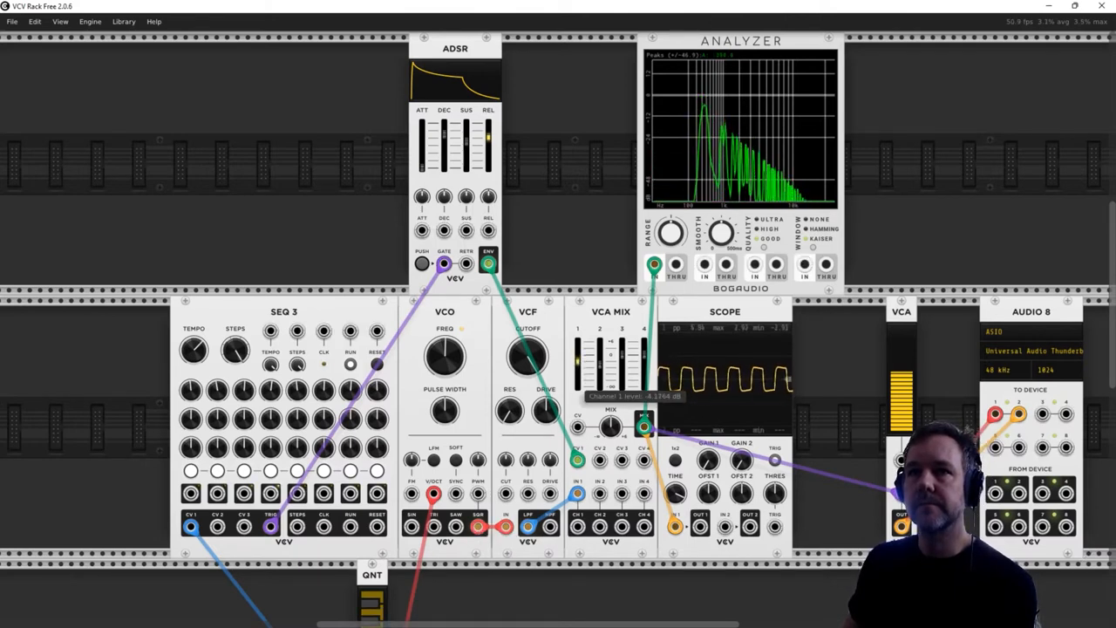
- Add an LFO module in the row above SEQ 3, to the left of the ADSR
{"action": "right_click", "coordinate": [160, 170]}
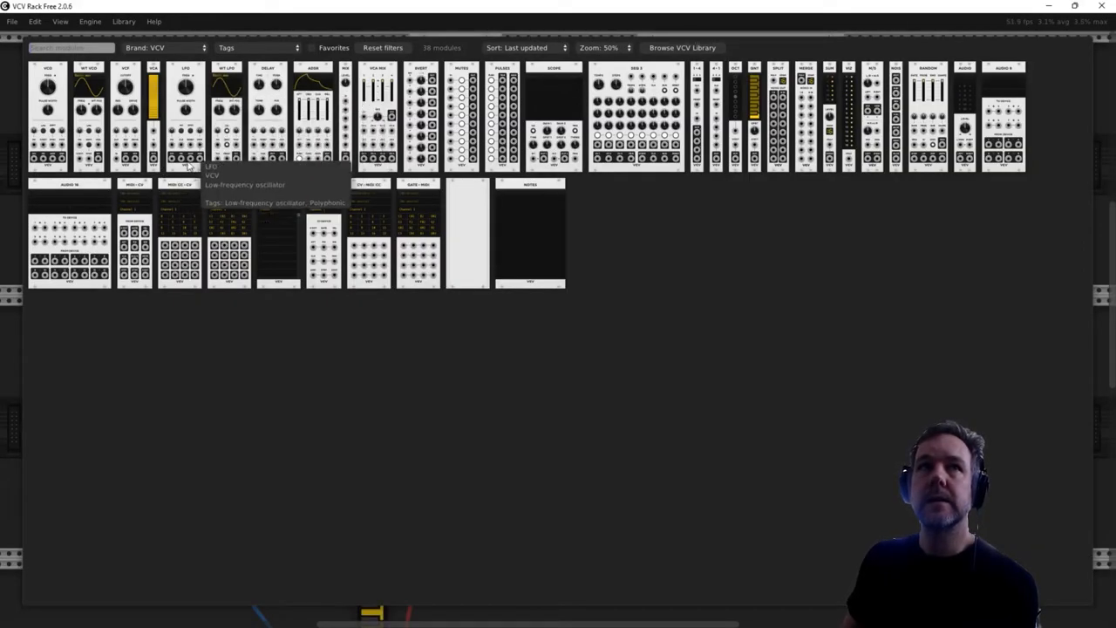
{"action": "left_click", "coordinate": [185, 76]}
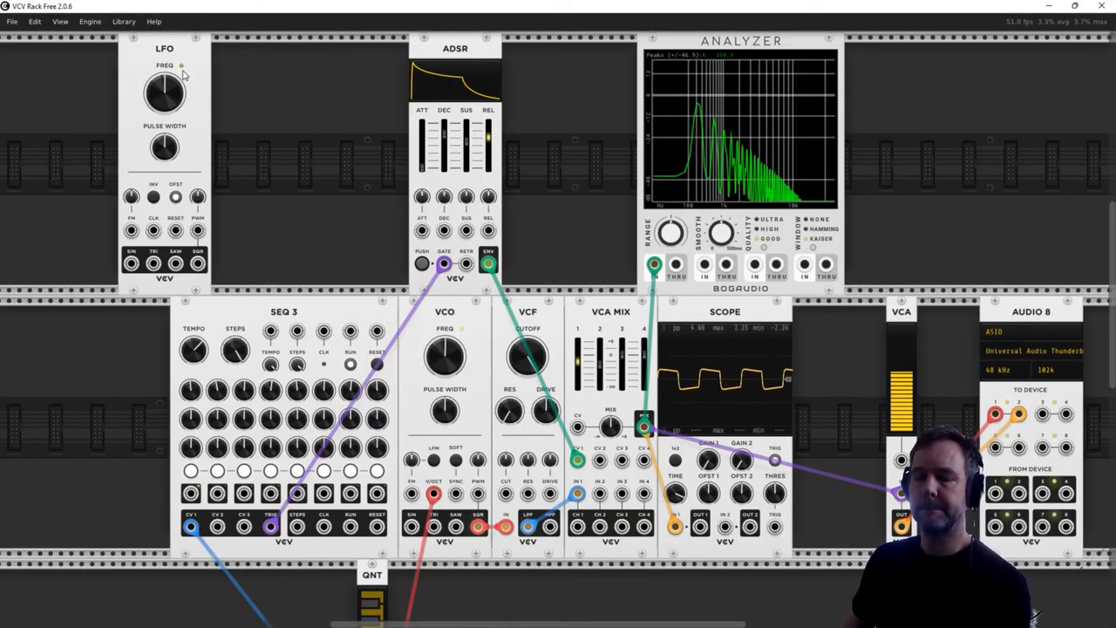
{"action": "left_click_drag", "start_coordinate": [183, 75], "coordinate": [251, 198]}
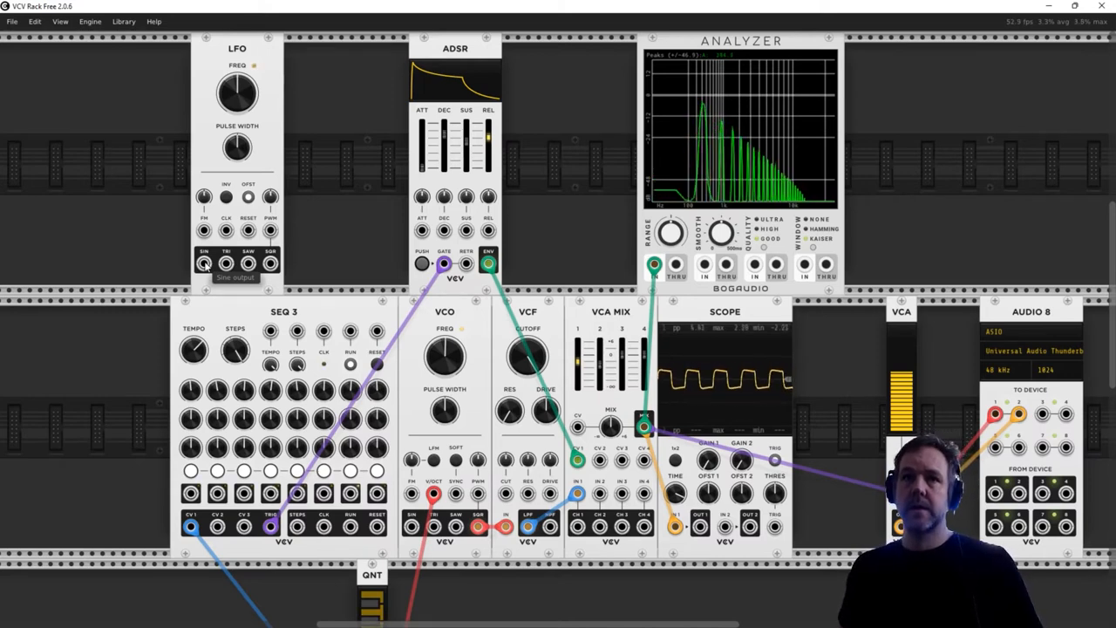
- Modulate the main VCO's pulse width with the LFO's SIN output and pull VCA MIX channel 1 down to silence
{"action": "left_click_drag", "start_coordinate": [204, 264], "coordinate": [478, 494]}
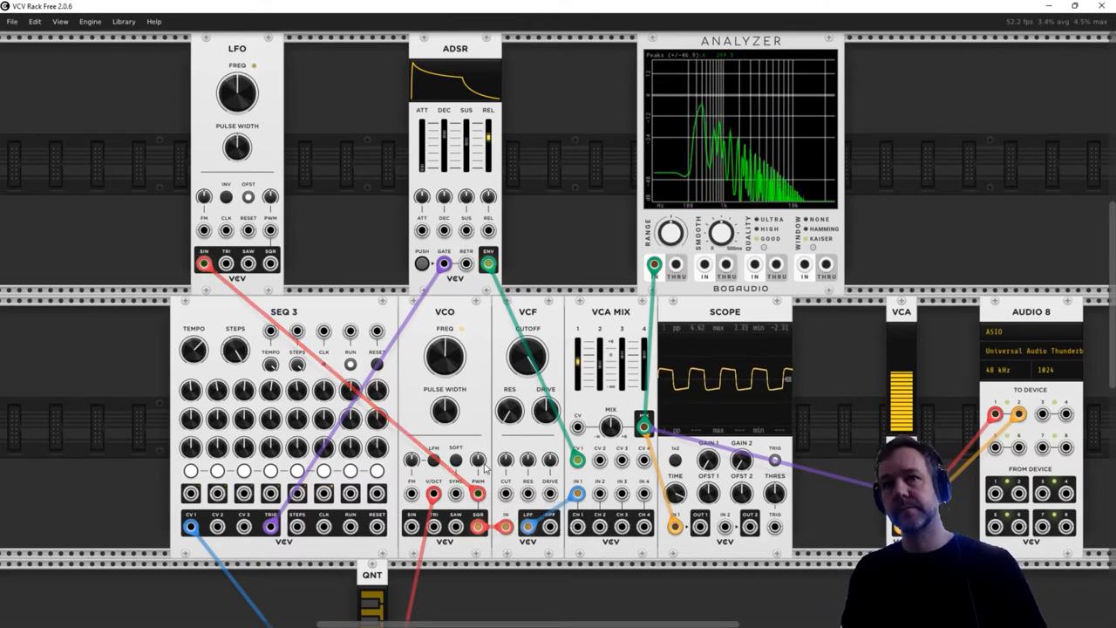
{"action": "left_click_drag", "start_coordinate": [478, 461], "coordinate": [478, 452]}
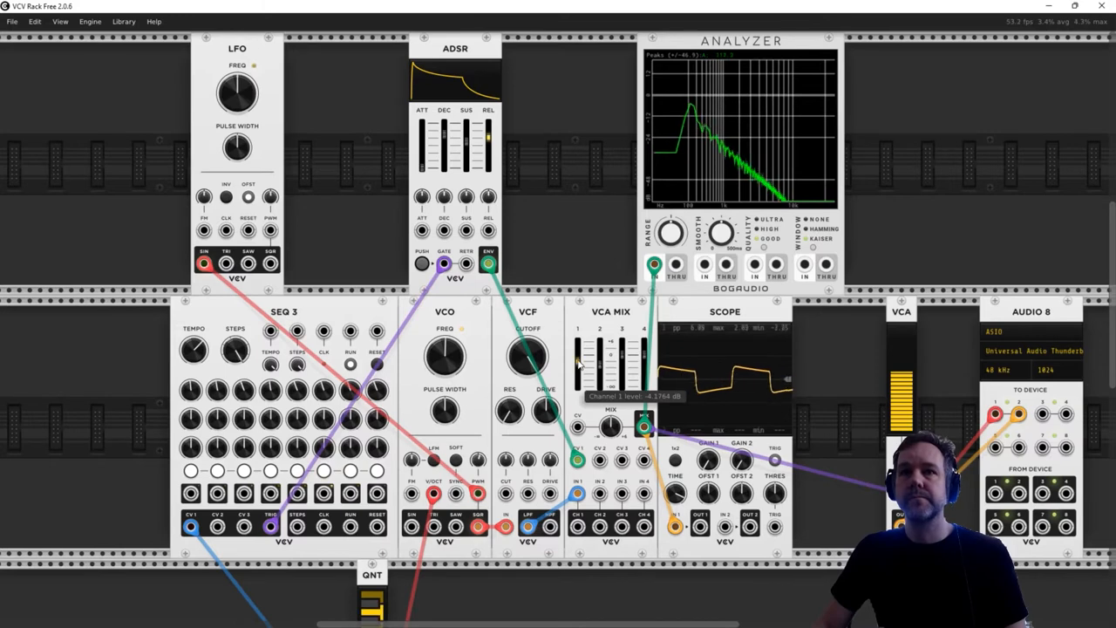
{"action": "left_click_drag", "start_coordinate": [576, 366], "coordinate": [591, 361]}
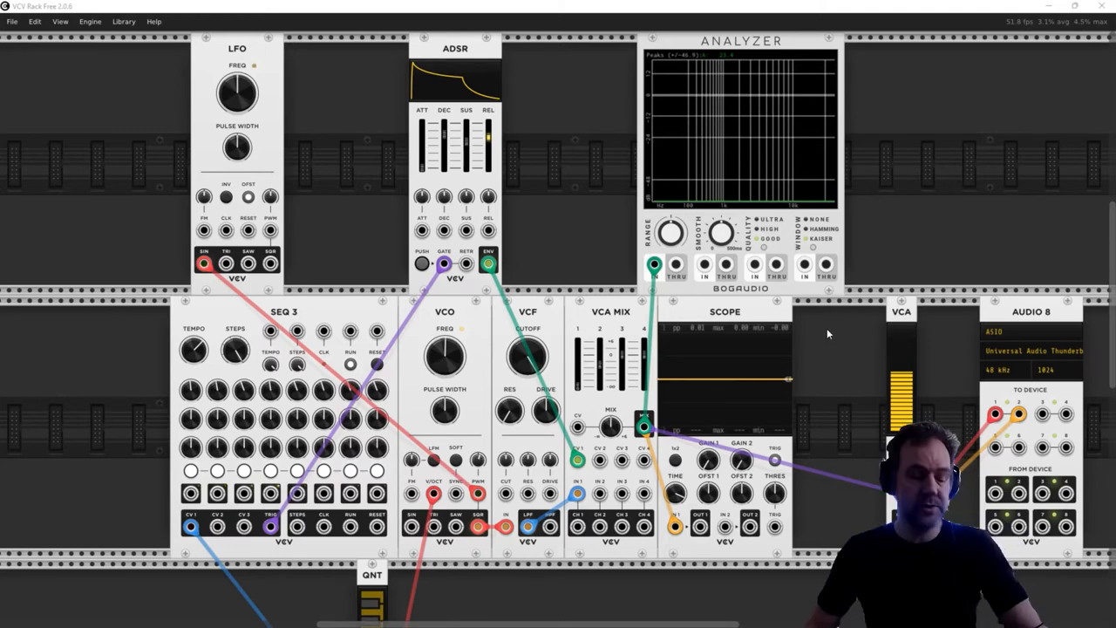
- Move the QNT module up into the main row, to the left of SEQ 3
{"action": "scroll", "coordinate": [853, 331], "scroll_direction": "down", "scroll_amount": 5}
{"action": "scroll", "coordinate": [855, 337], "scroll_direction": "down", "scroll_amount": 6}
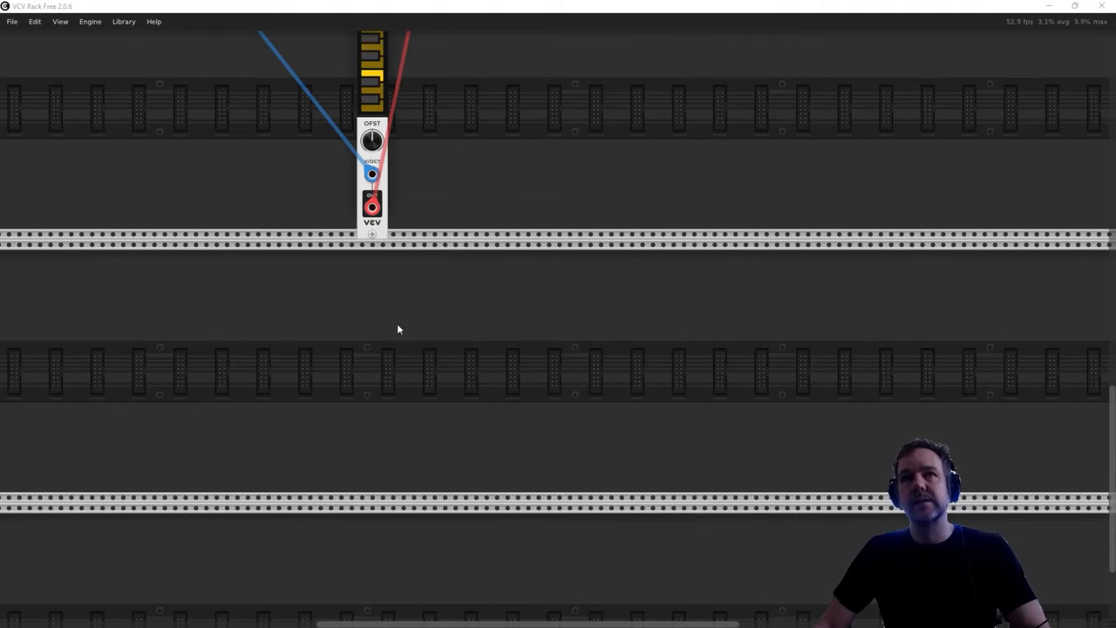
{"action": "scroll", "coordinate": [396, 329], "scroll_direction": "down", "scroll_amount": 3}
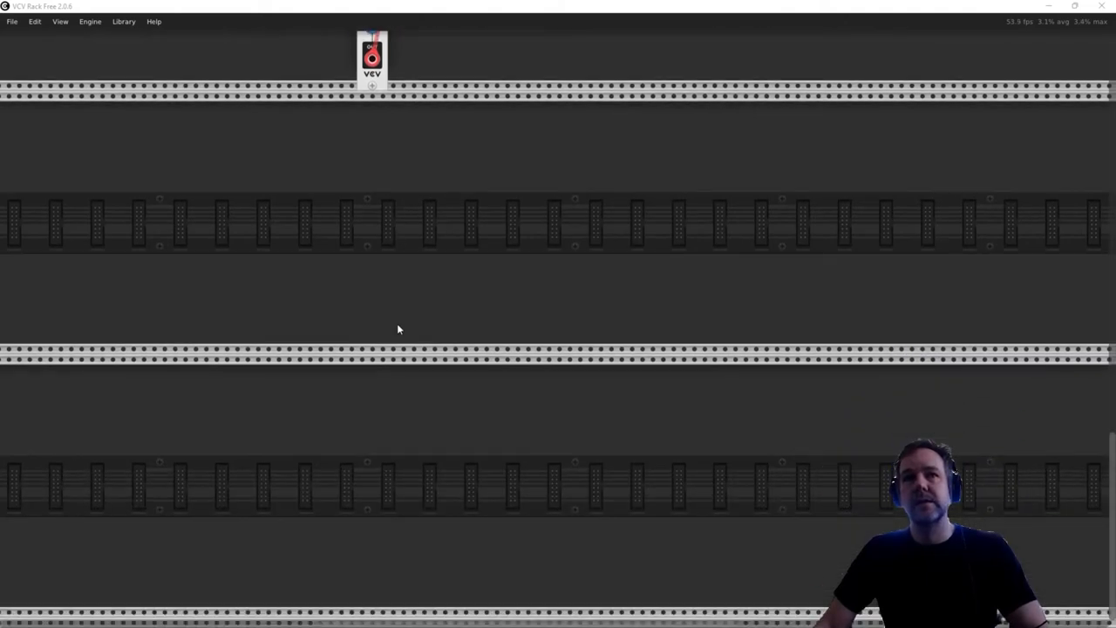
{"action": "scroll", "coordinate": [397, 329], "scroll_direction": "up", "scroll_amount": 10}
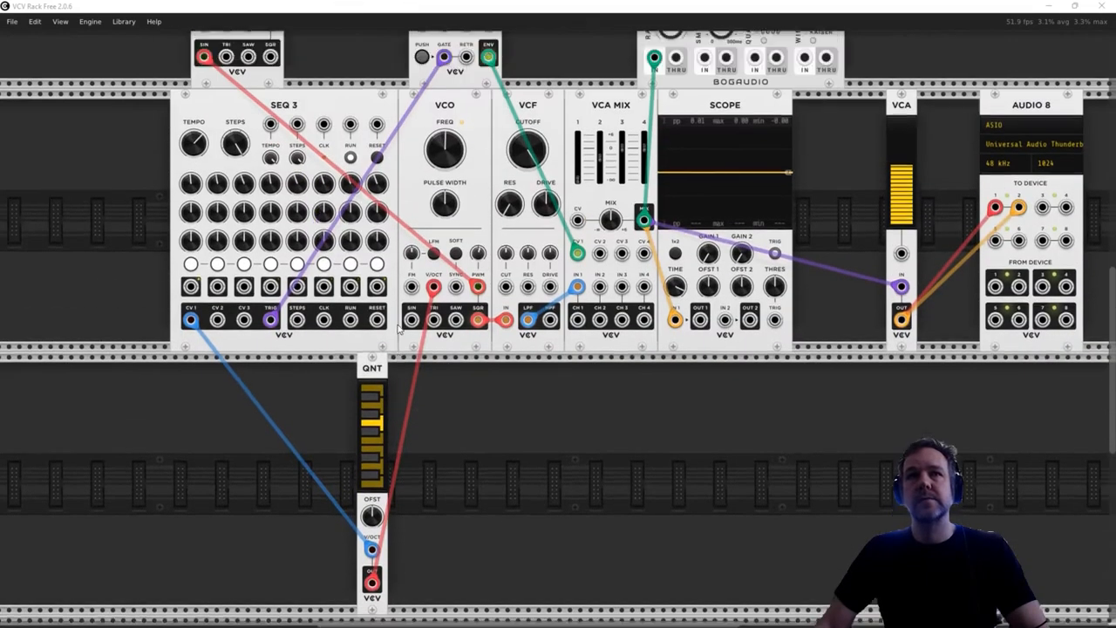
{"action": "scroll", "coordinate": [397, 329], "scroll_direction": "up", "scroll_amount": 1}
{"action": "left_click_drag", "start_coordinate": [375, 561], "coordinate": [94, 300]}
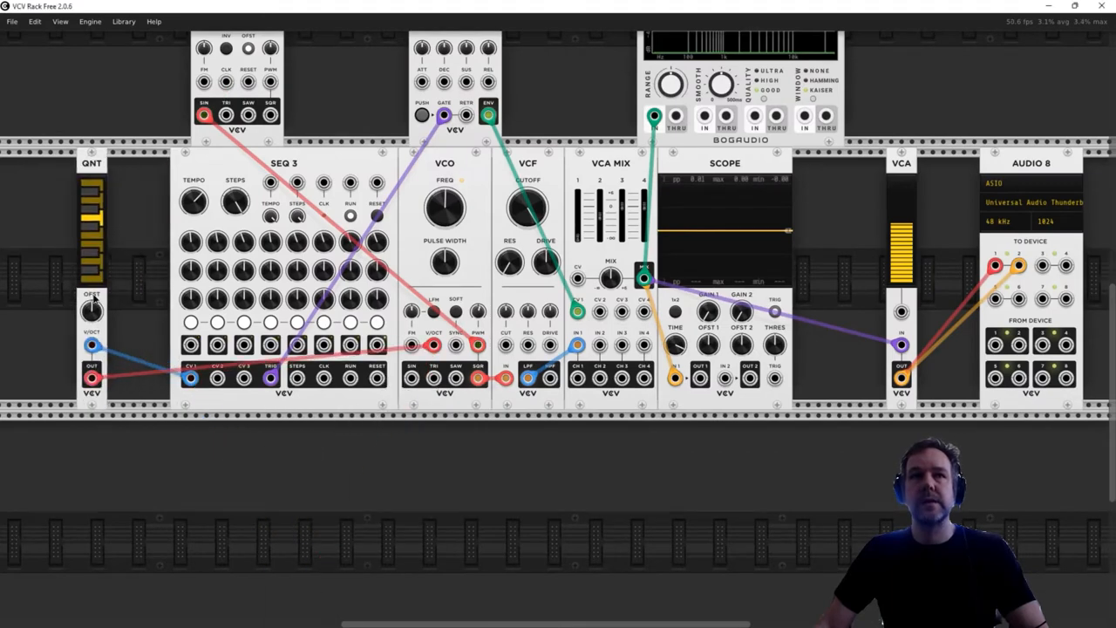
- Add a second SEQ 3 module in the row directly below the first, aligned with it
{"action": "scroll", "coordinate": [454, 458], "scroll_direction": "down", "scroll_amount": 3}
{"action": "right_click", "coordinate": [310, 359]}
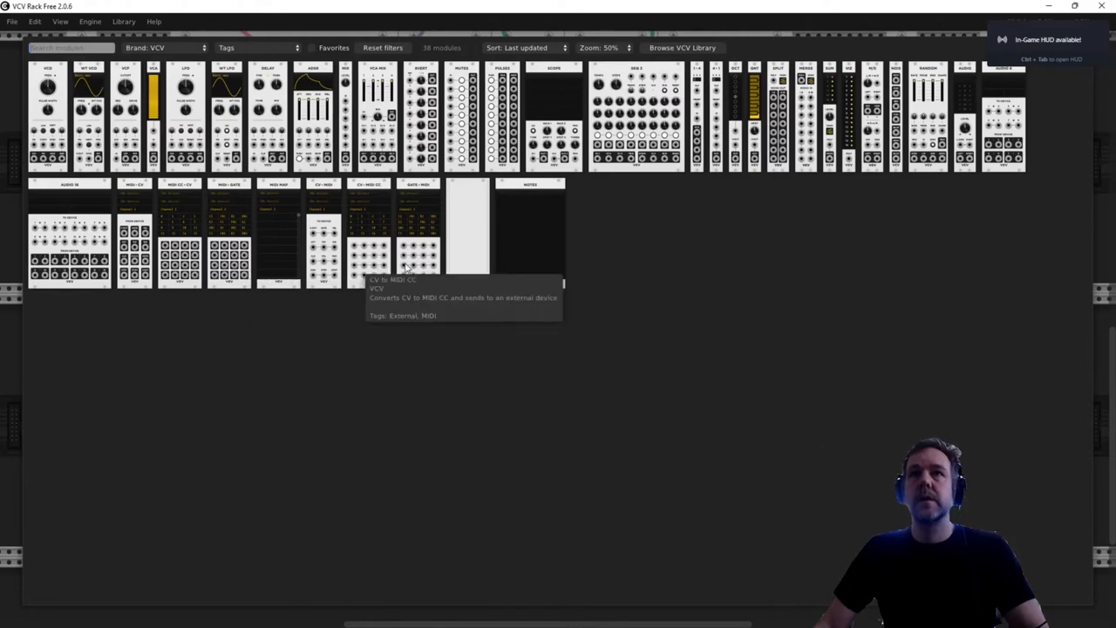
{"action": "left_click", "coordinate": [653, 70]}
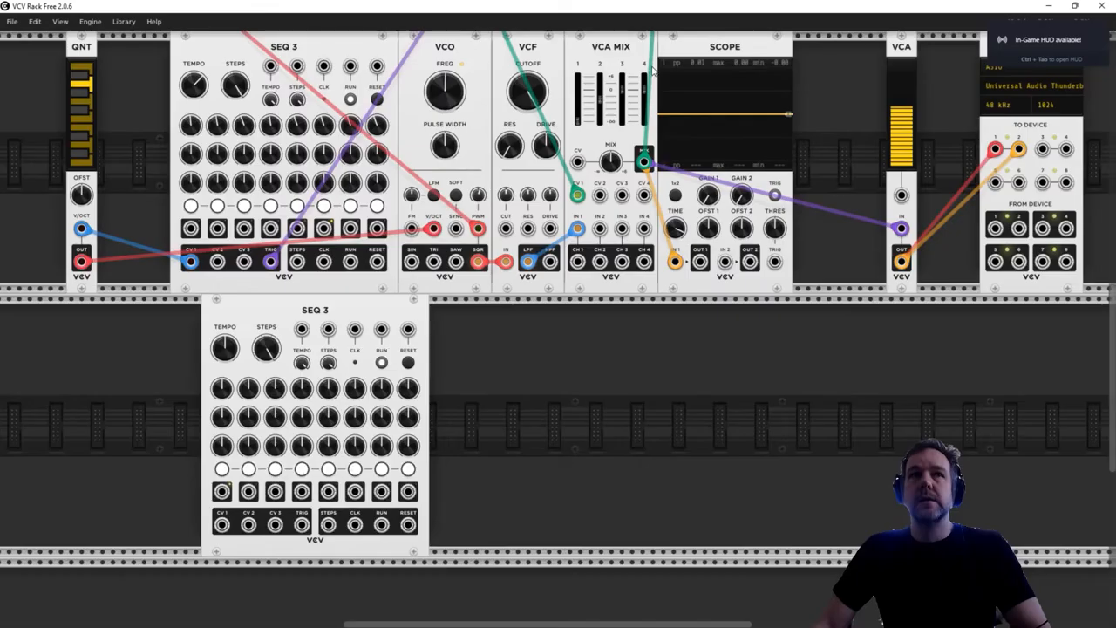
{"action": "left_click_drag", "start_coordinate": [357, 303], "coordinate": [334, 307]}
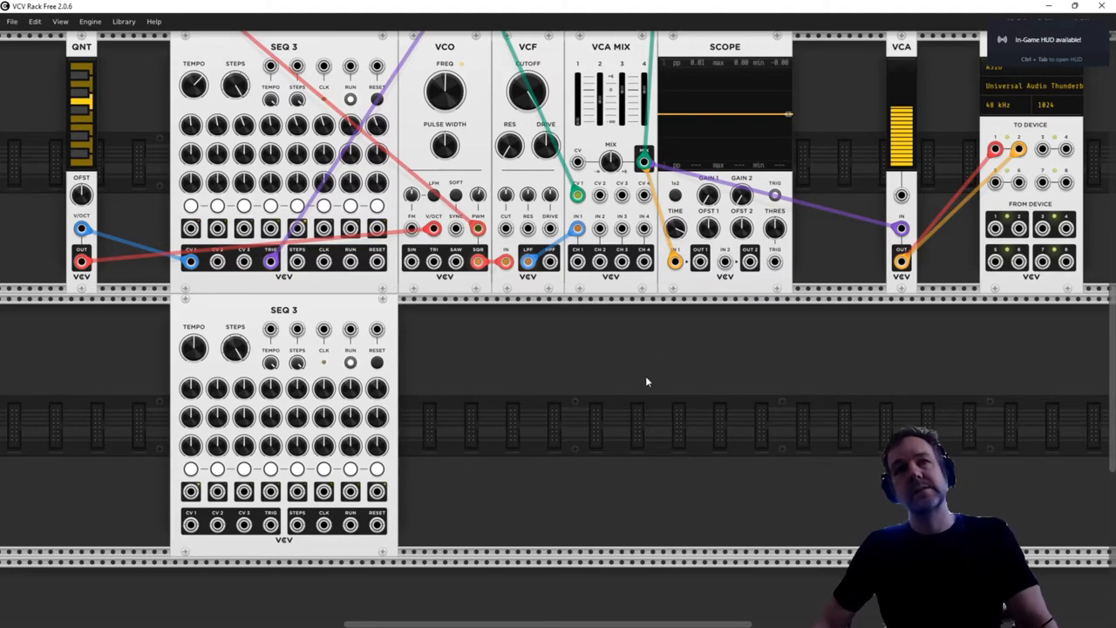
- Add a second VCO in the lower row, just to the right of the second SEQ 3
{"action": "right_click", "coordinate": [600, 366]}
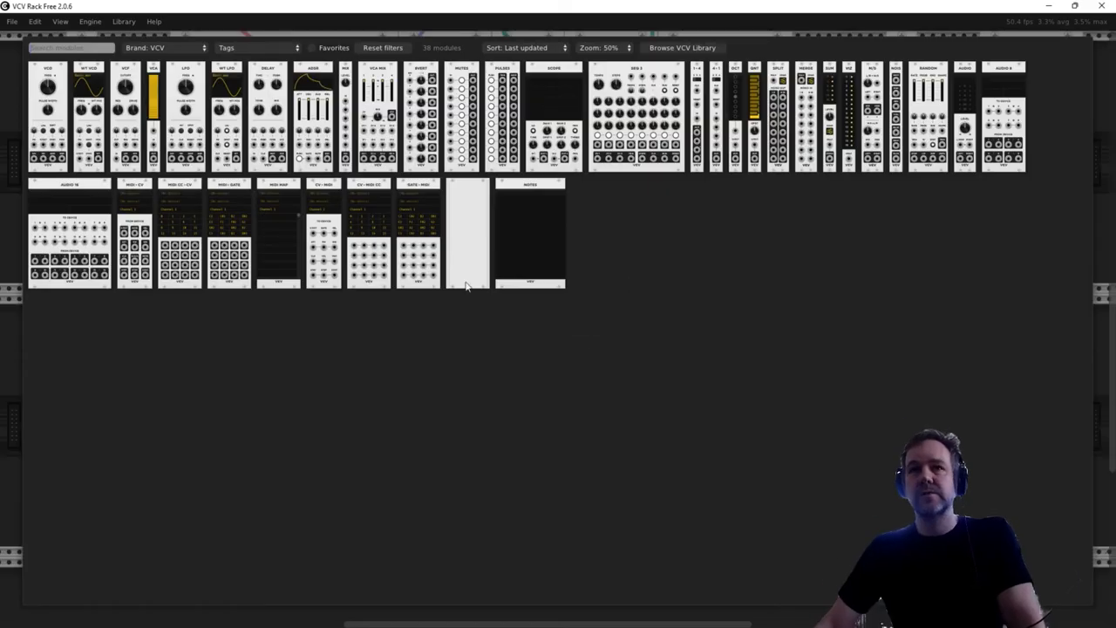
{"action": "left_click", "coordinate": [45, 109]}
{"action": "left_click_drag", "start_coordinate": [579, 333], "coordinate": [483, 331]}
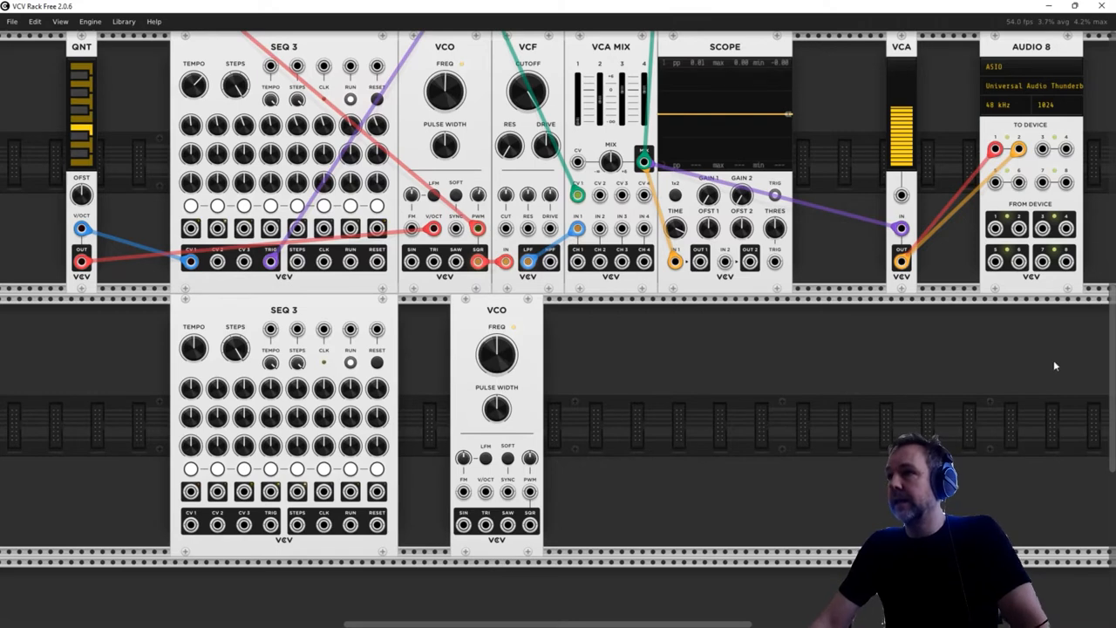
{"action": "left_click_drag", "start_coordinate": [530, 326], "coordinate": [515, 326]}
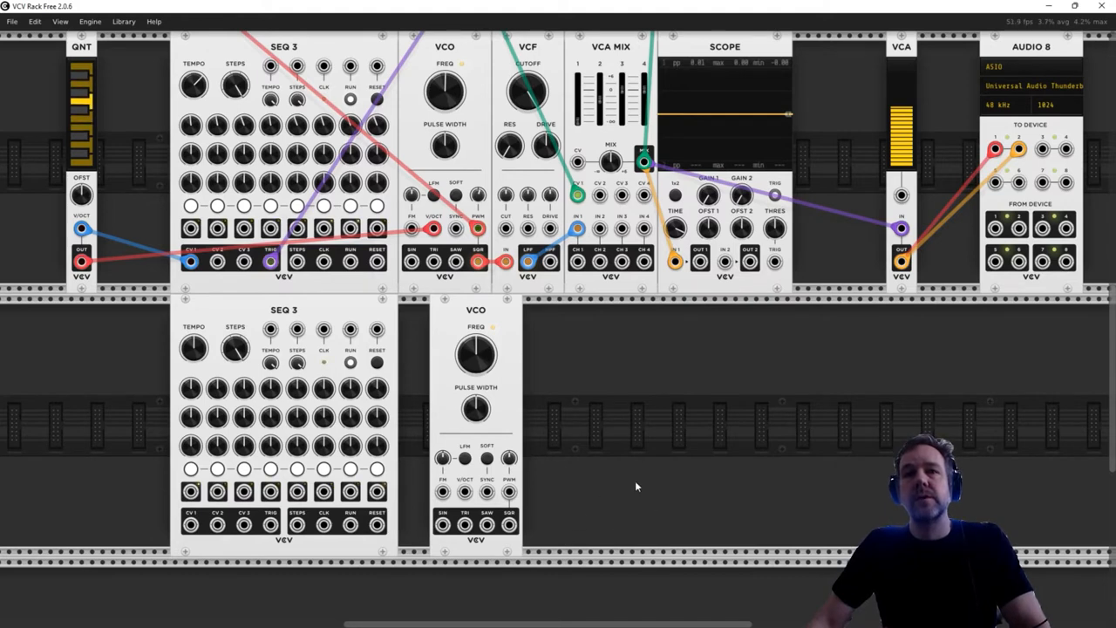
- Patch the second VCO's SQR output into VCA MIX IN 2 and lower the channel 2 level
{"action": "scroll", "coordinate": [635, 484], "scroll_direction": "up", "scroll_amount": 2}
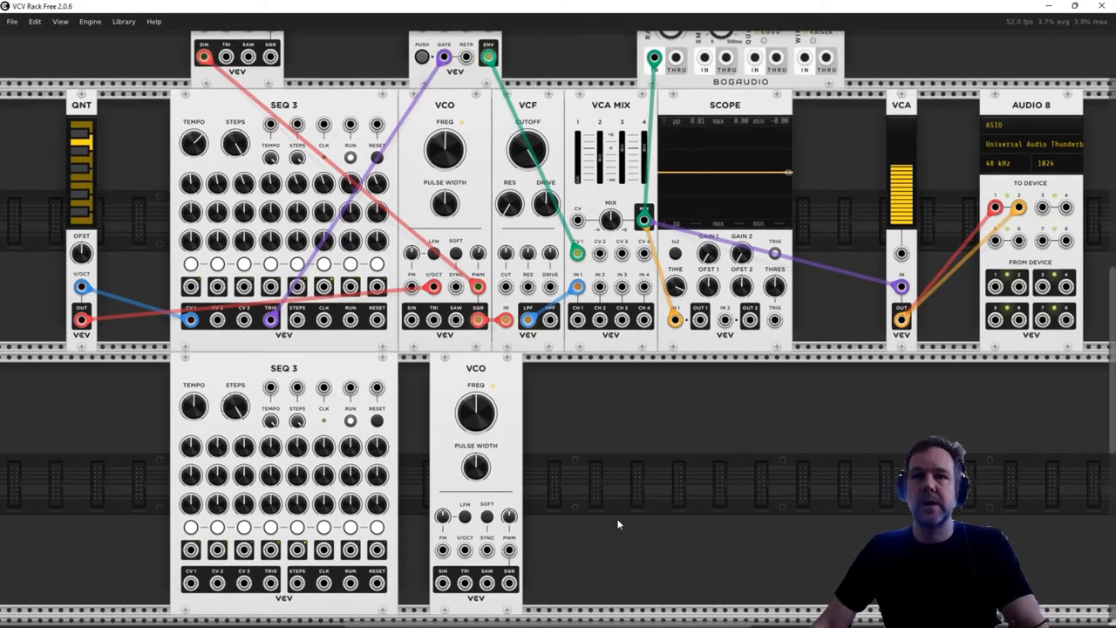
{"action": "scroll", "coordinate": [618, 524], "scroll_direction": "down", "scroll_amount": 1}
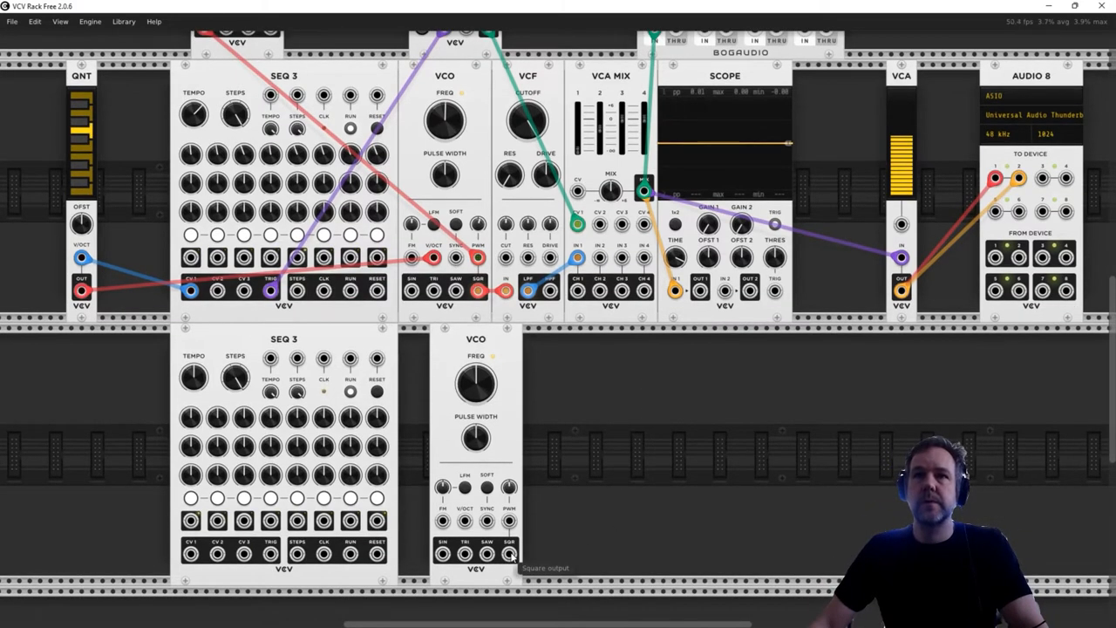
{"action": "left_click_drag", "start_coordinate": [509, 553], "coordinate": [601, 259]}
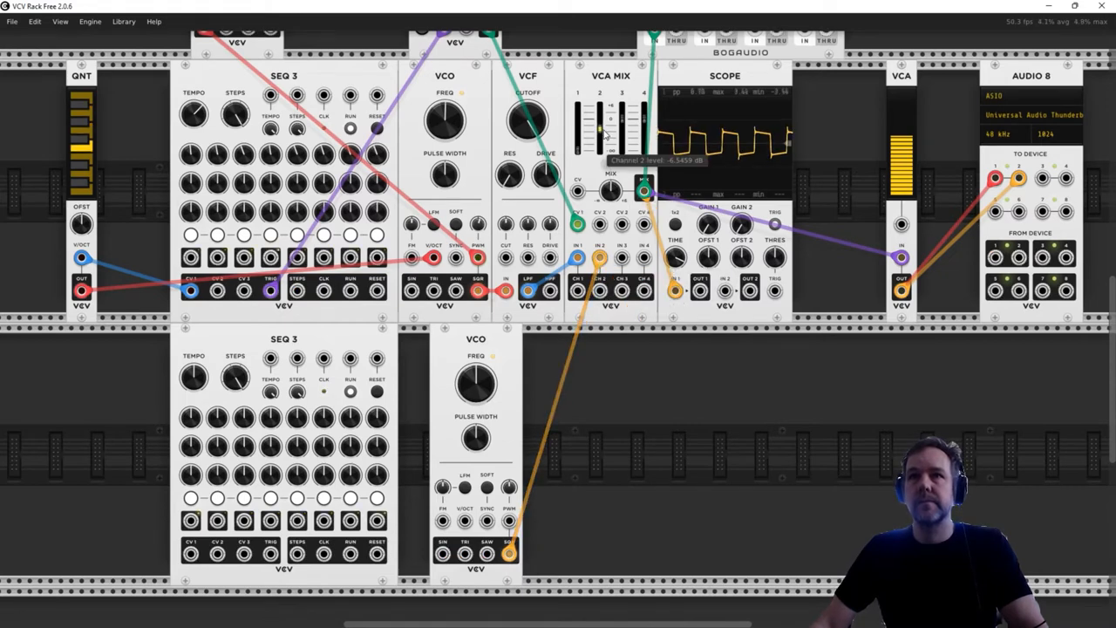
{"action": "left_click_drag", "start_coordinate": [601, 131], "coordinate": [601, 138]}
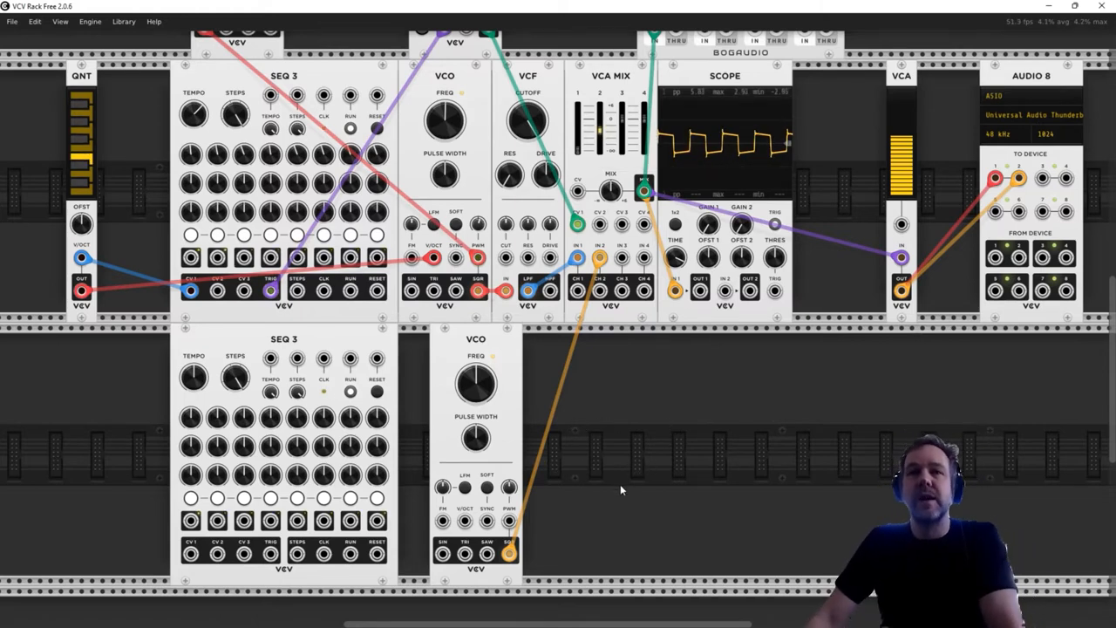
- Add an ADSR in the lower row to the right of the second VCO and turn VCA MIX channel 2 down further
{"action": "right_click", "coordinate": [635, 410]}
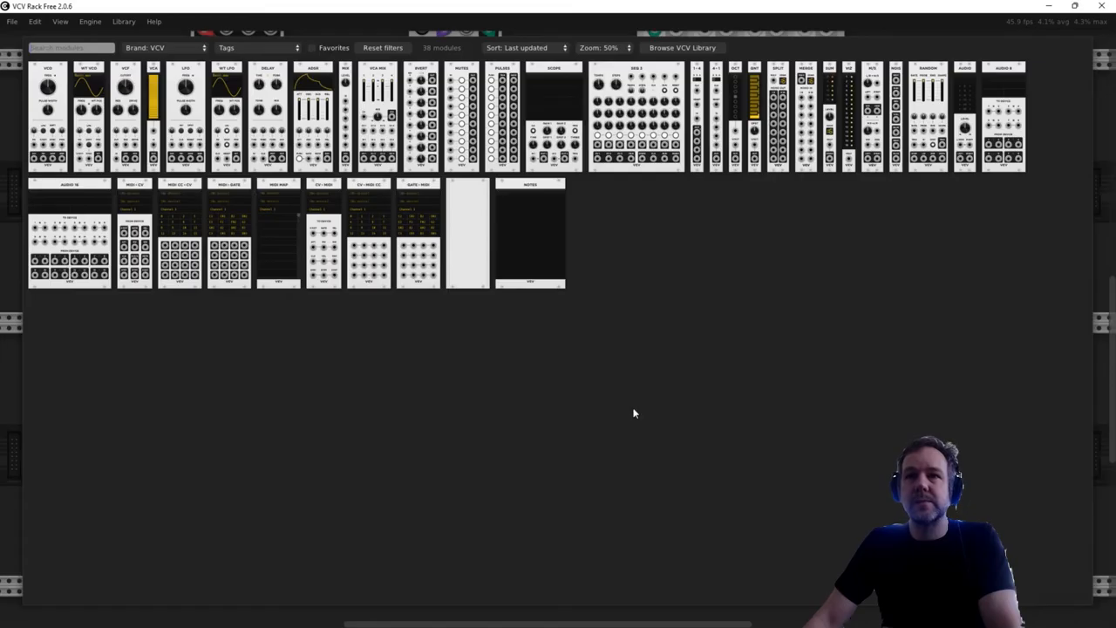
{"action": "left_click", "coordinate": [305, 79]}
{"action": "left_click_drag", "start_coordinate": [635, 359], "coordinate": [615, 359]}
{"action": "left_click_drag", "start_coordinate": [599, 130], "coordinate": [599, 141]}
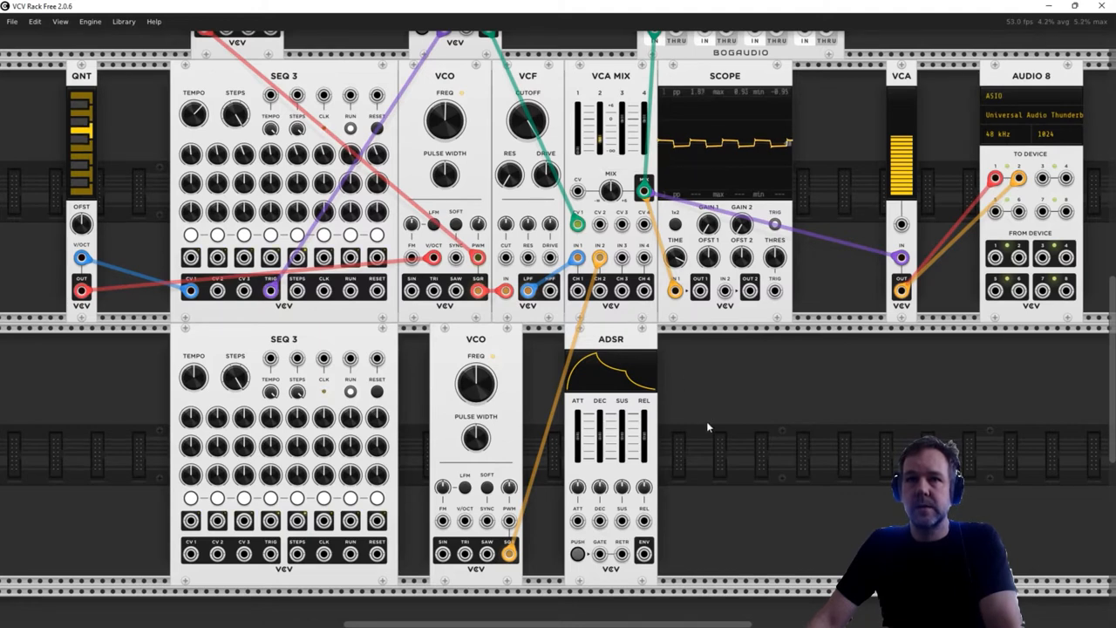
- Patch the lower ADSR's ENV output to VCA MIX CV 2 and the lower SEQ 3's TRIG output to the ADSR's GATE, moving the ADSR closer to the VCO
{"action": "left_click_drag", "start_coordinate": [644, 554], "coordinate": [606, 228]}
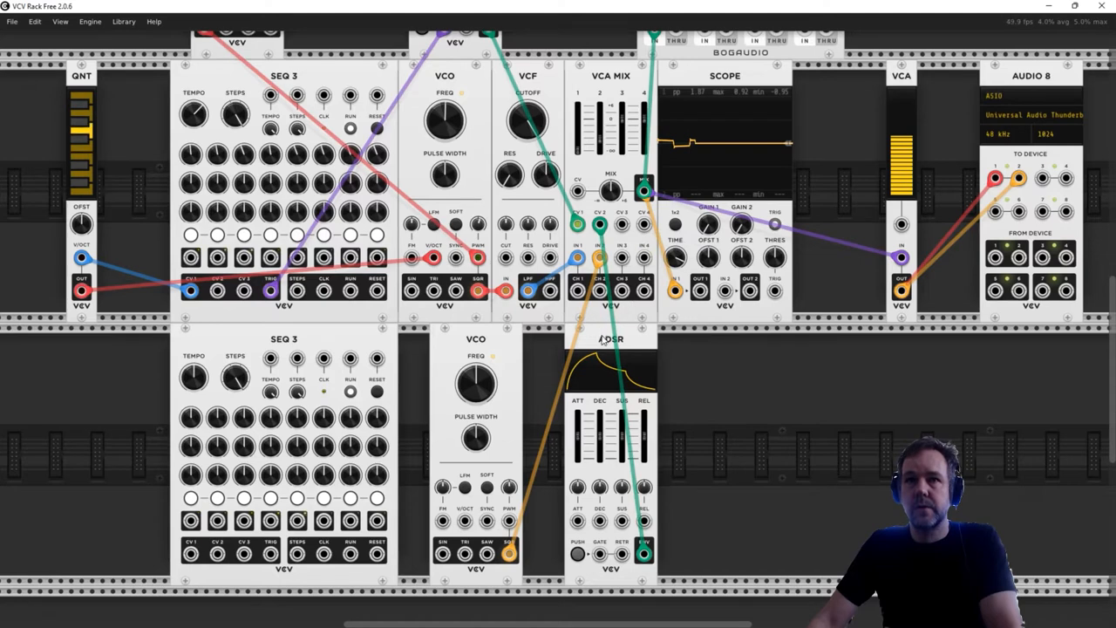
{"action": "left_click_drag", "start_coordinate": [602, 338], "coordinate": [581, 342]}
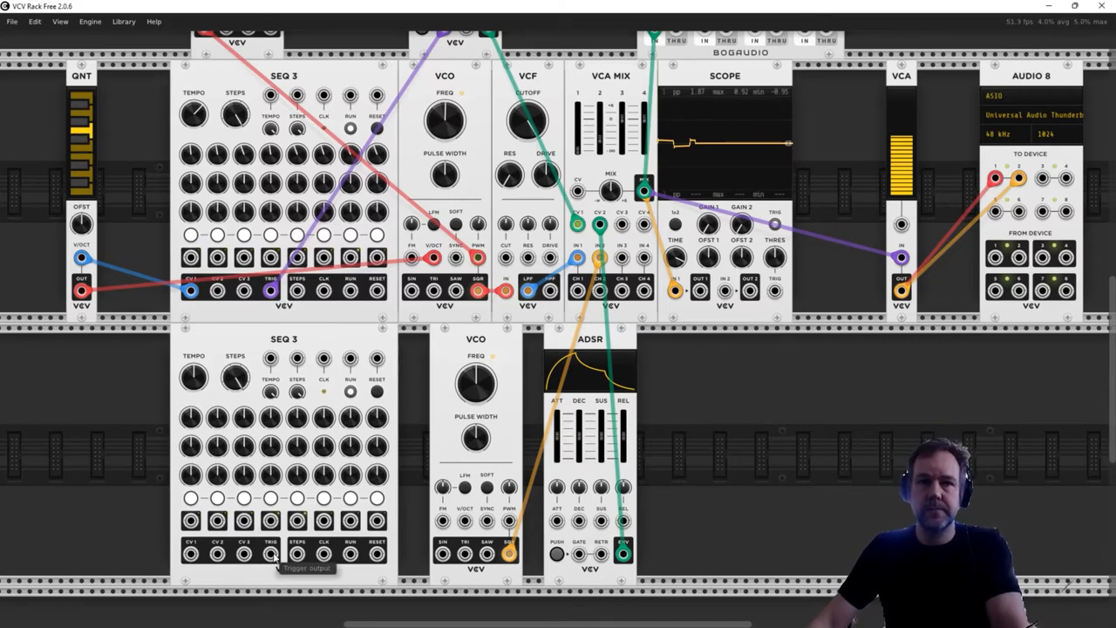
{"action": "left_click_drag", "start_coordinate": [270, 556], "coordinate": [575, 563]}
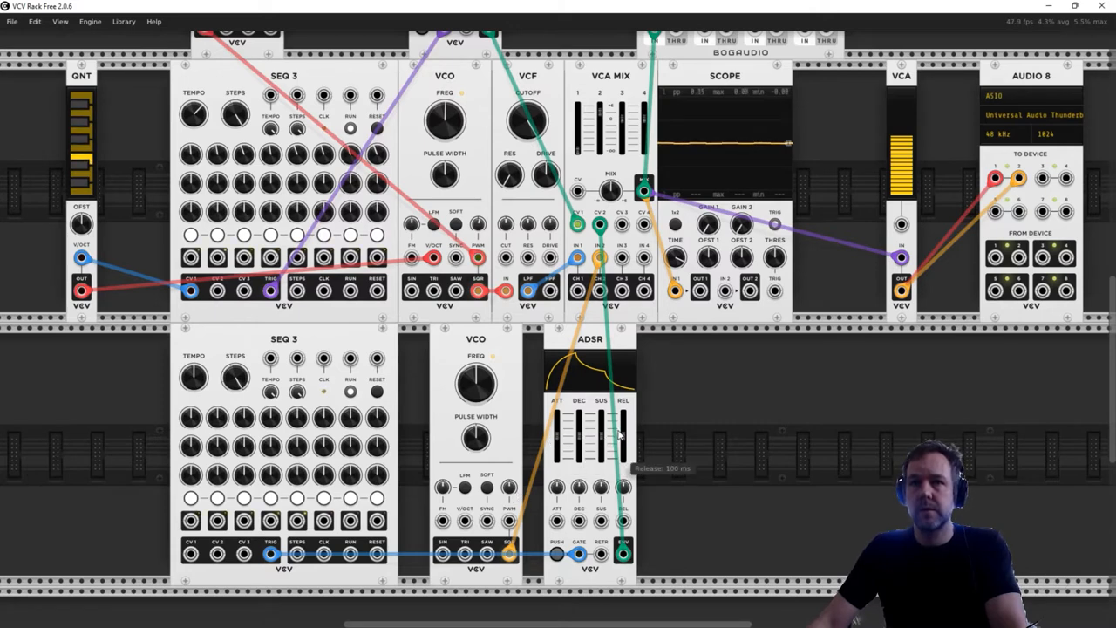
- Shorten the lower ADSR's attack to about 8.2 ms
{"action": "left_click_drag", "start_coordinate": [556, 435], "coordinate": [556, 449]}
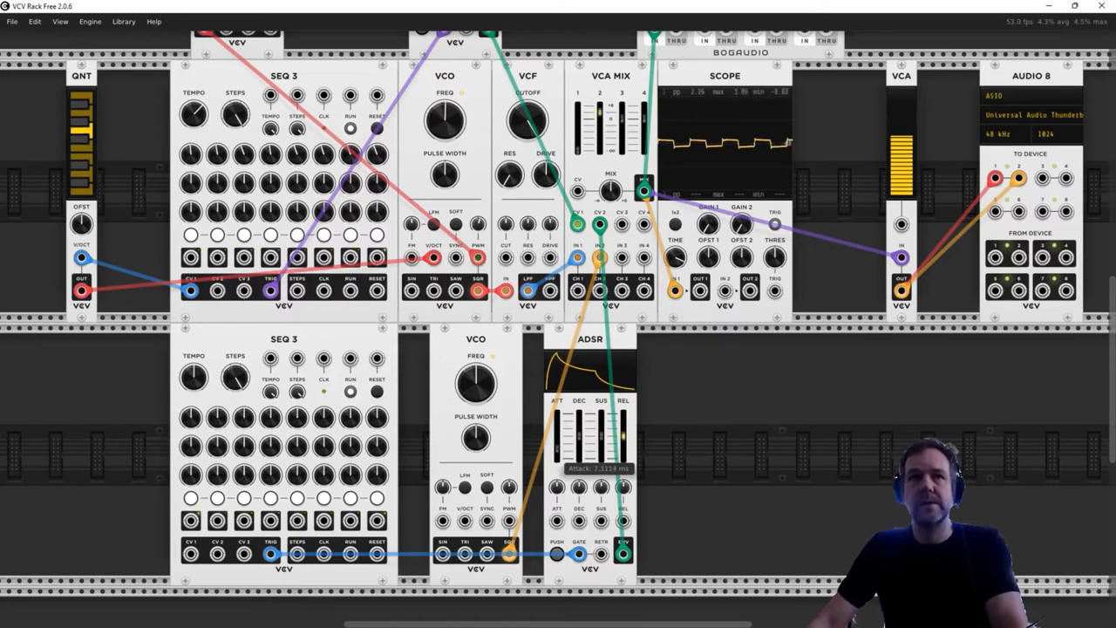
{"action": "left_click_drag", "start_coordinate": [556, 449], "coordinate": [556, 448]}
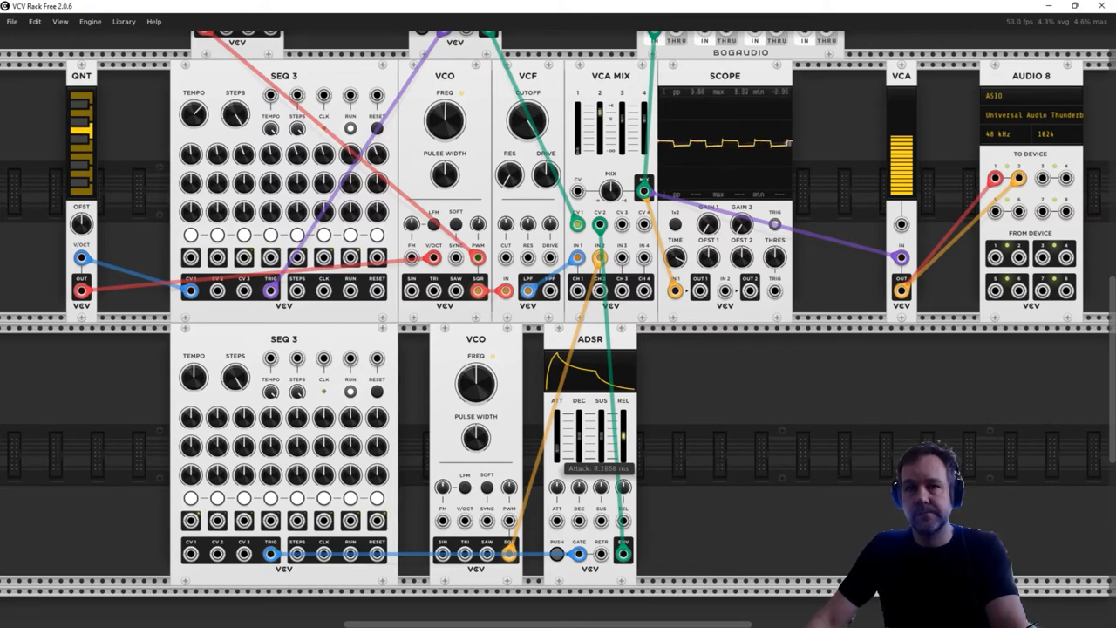
{"action": "mouse_move", "coordinate": [578, 429]}
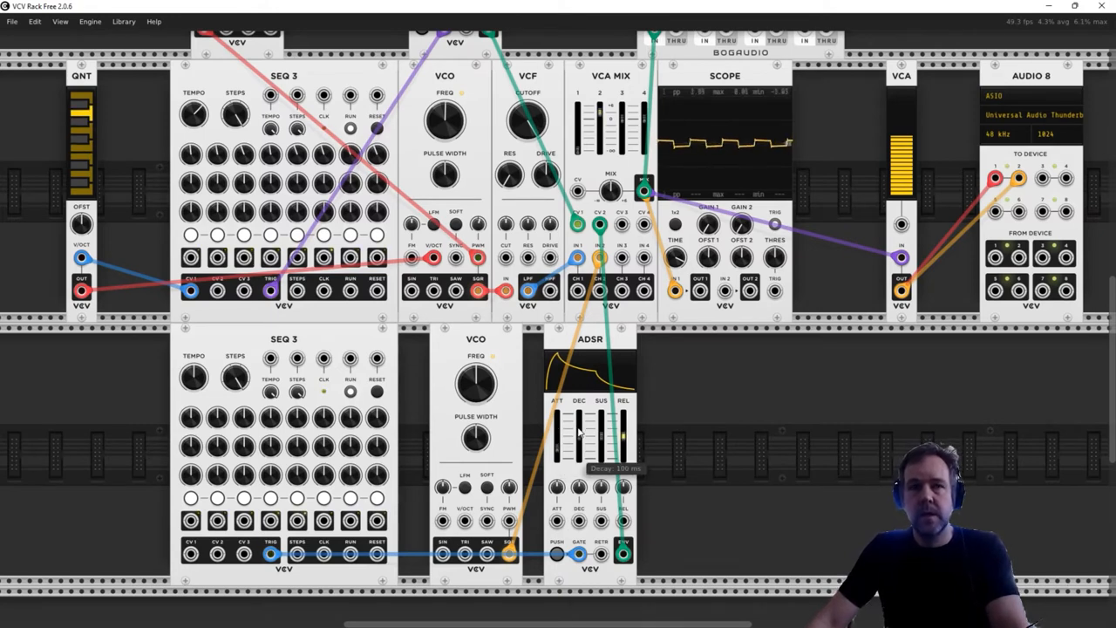
- Tune the second VCO to a lower frequency and adjust the lower ADSR's decay and sustain
{"action": "mouse_move", "coordinate": [479, 378]}
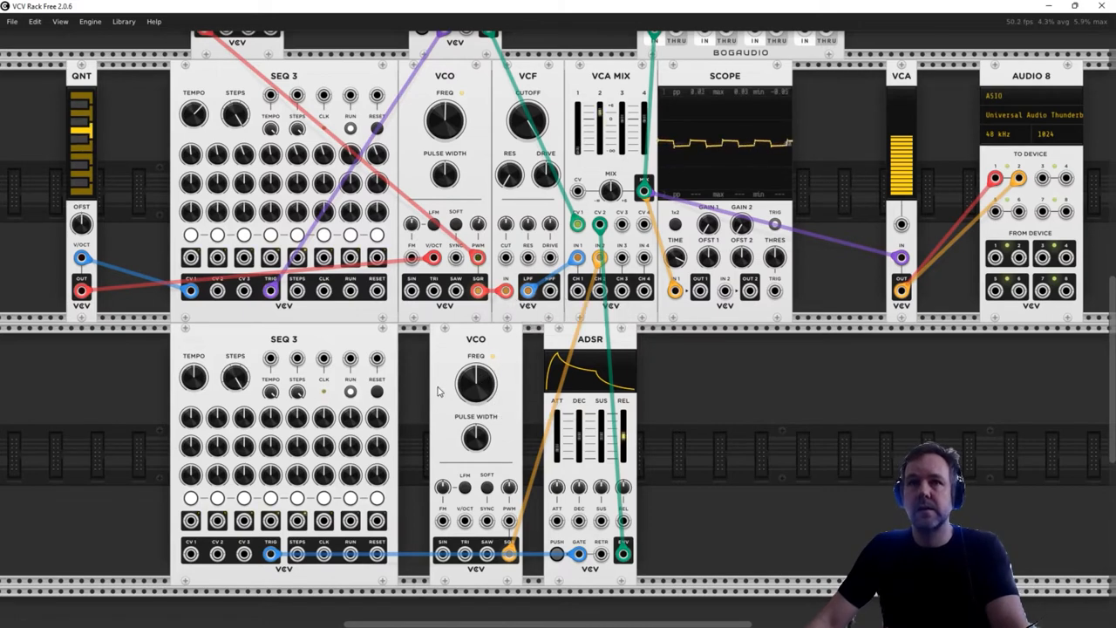
{"action": "left_click_drag", "start_coordinate": [479, 381], "coordinate": [479, 508]}
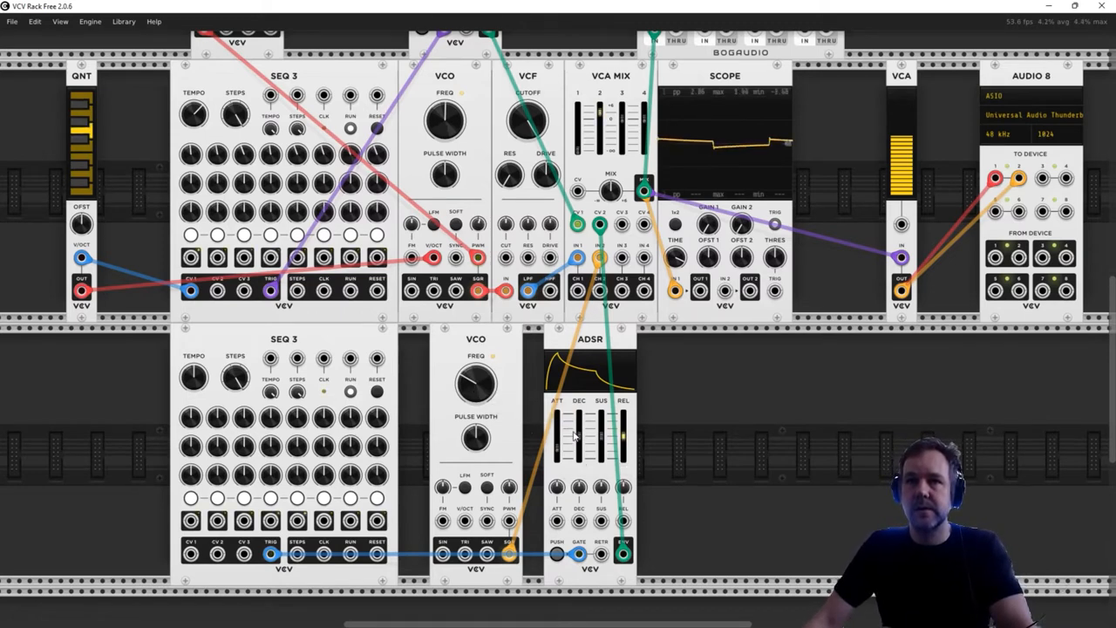
{"action": "mouse_move", "coordinate": [584, 442]}
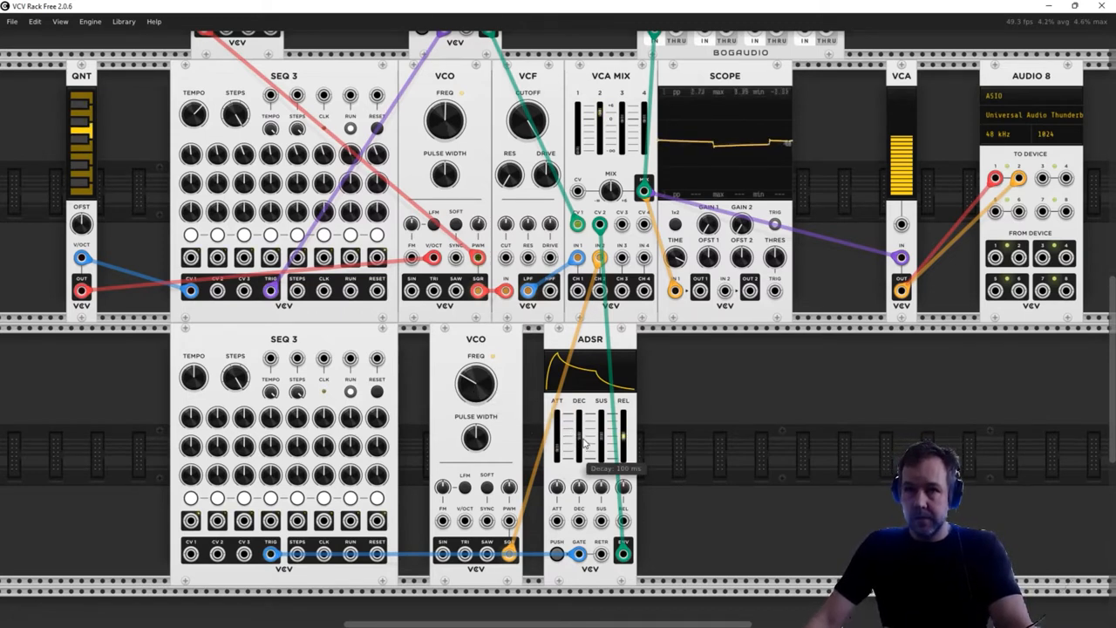
{"action": "mouse_move", "coordinate": [622, 446]}
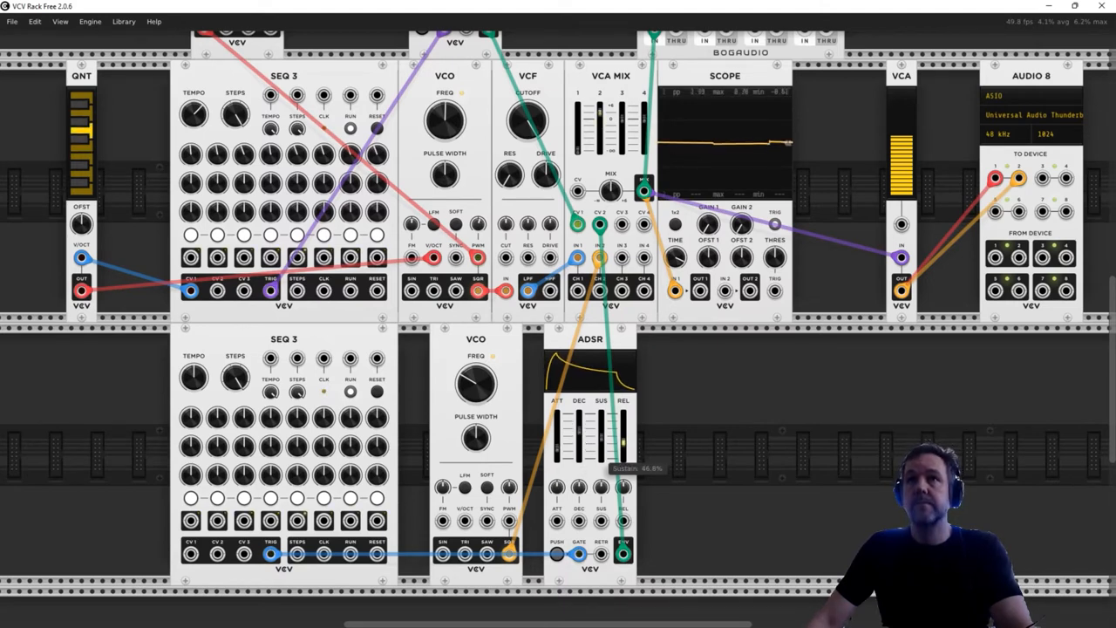
- Bring VCA MIX channel 1 up to about -16 dB and pull the output VCA's level down to zero
{"action": "mouse_move", "coordinate": [910, 139]}
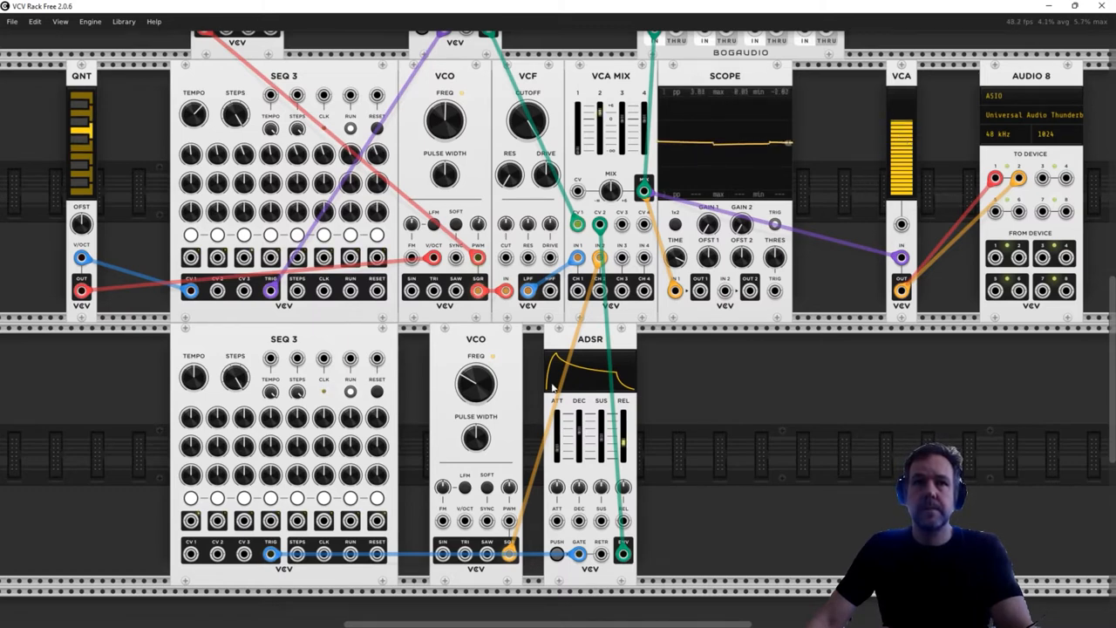
{"action": "mouse_move", "coordinate": [487, 388]}
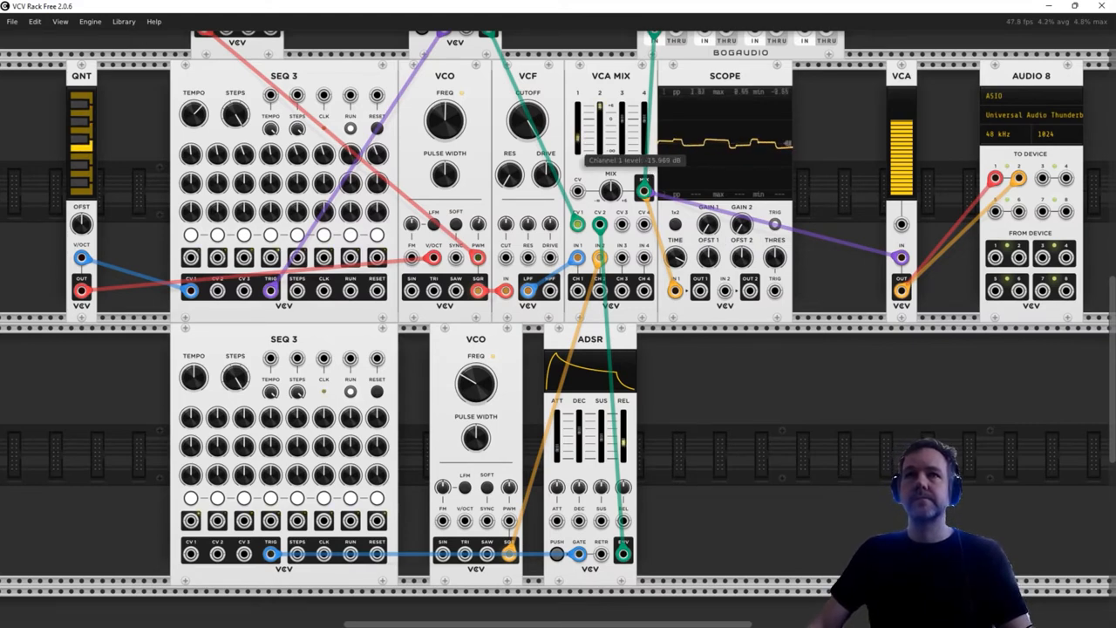
{"action": "left_click_drag", "start_coordinate": [902, 122], "coordinate": [902, 200]}
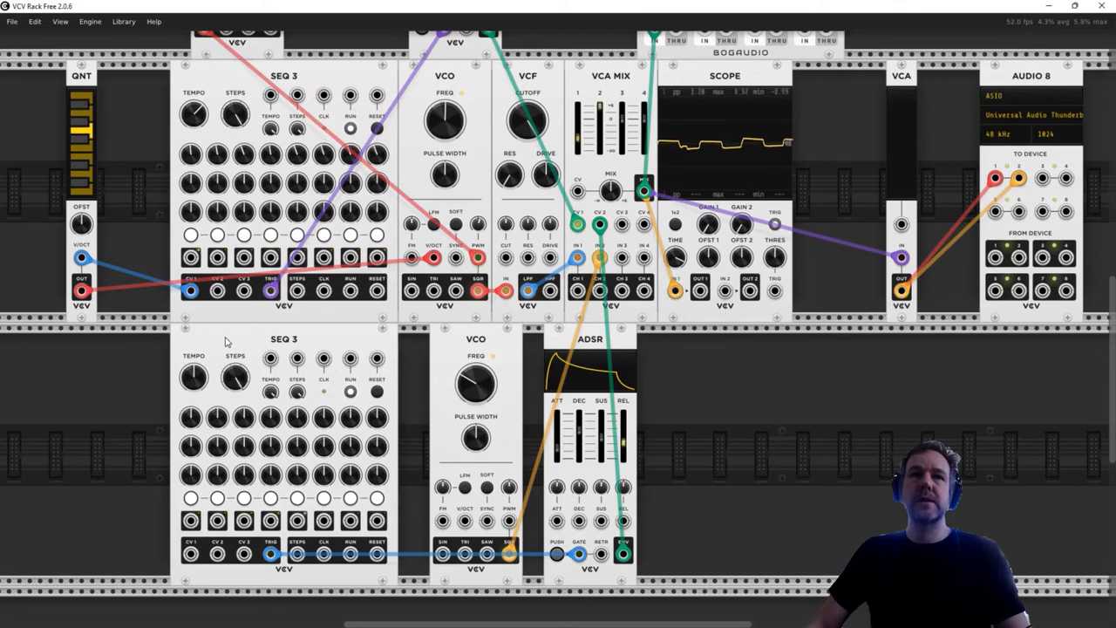
- Reset the upper SEQ 3's tempo to its default and add an LFO in the lower row, left of the lower SEQ 3
{"action": "double_click", "coordinate": [193, 114]}
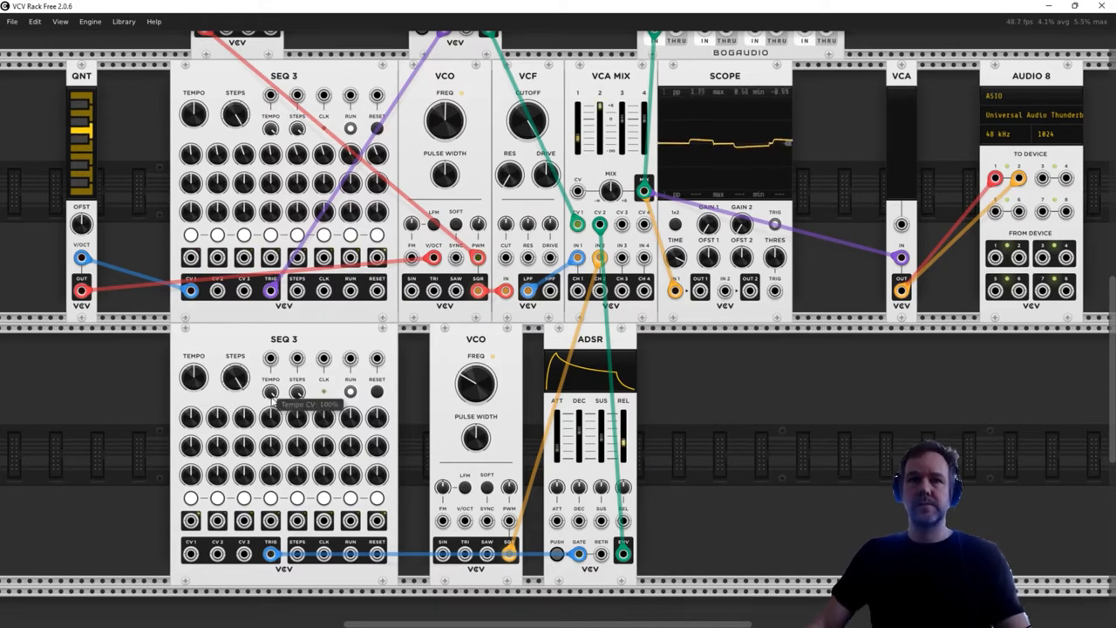
{"action": "scroll", "coordinate": [276, 387], "scroll_direction": "left", "scroll_amount": 5}
{"action": "right_click", "coordinate": [189, 404]}
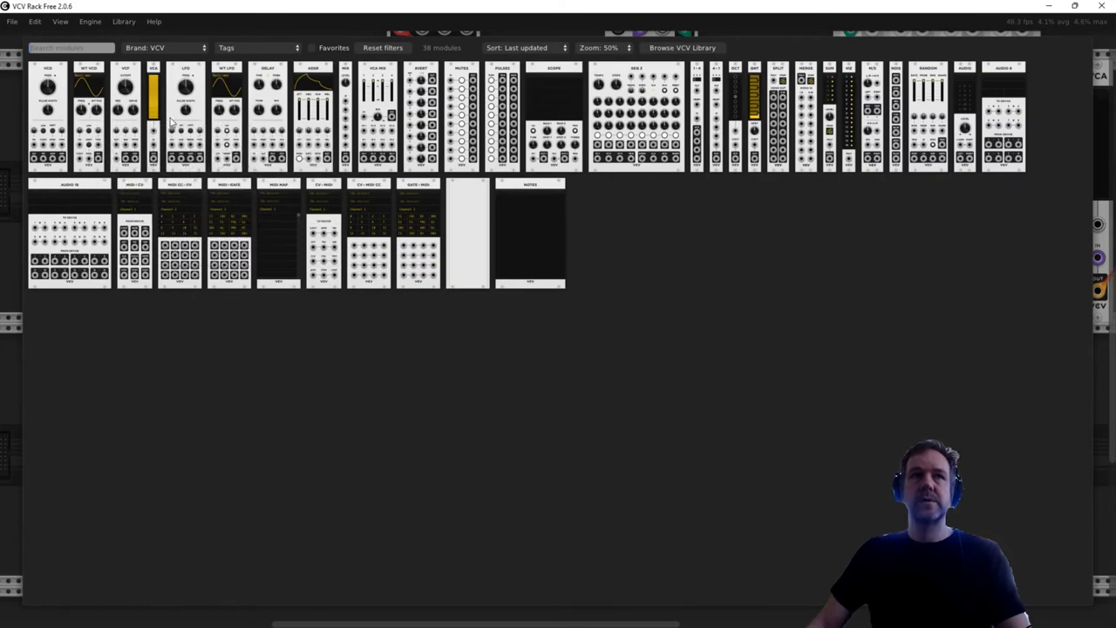
{"action": "left_click", "coordinate": [184, 75]}
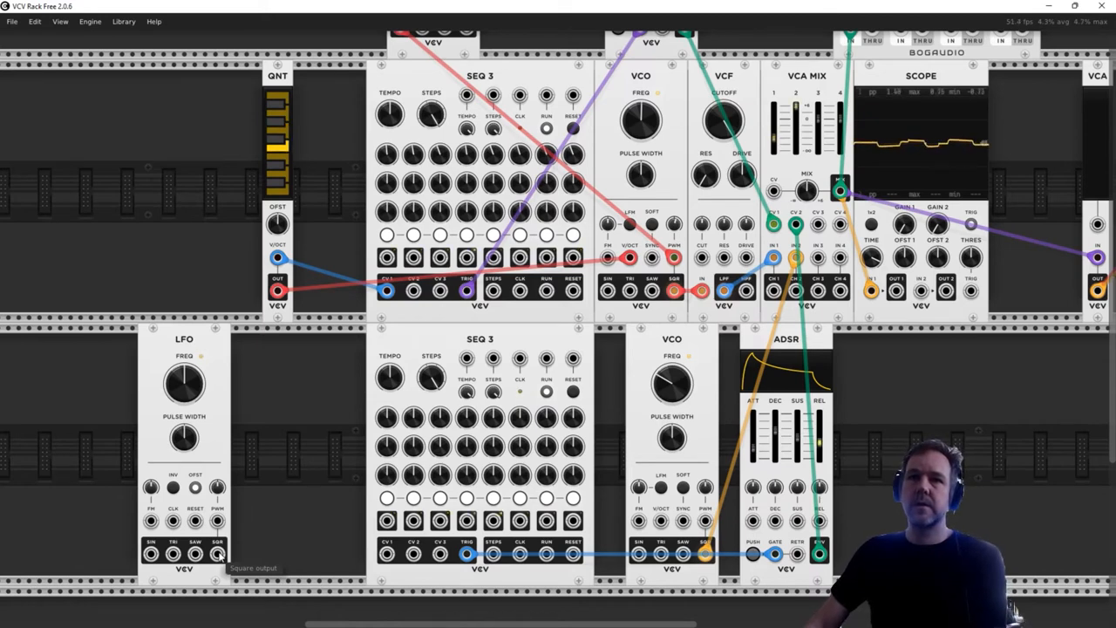
- Clock both SEQ 3 modules from the lower LFO's SQR output through their CLK inputs
{"action": "left_click_drag", "start_coordinate": [218, 553], "coordinate": [519, 359]}
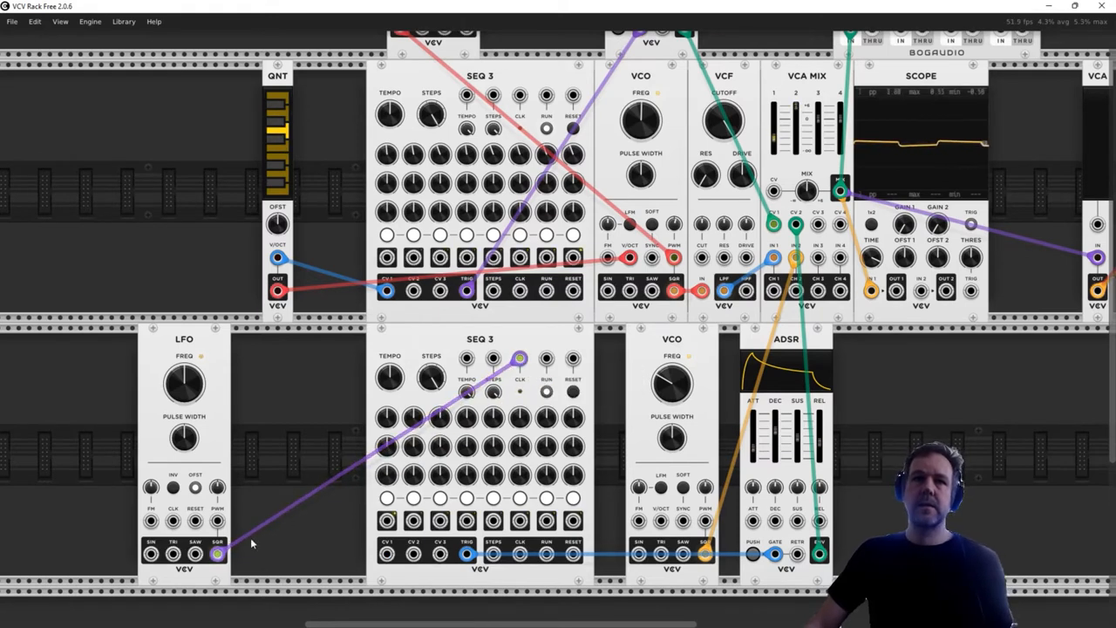
{"action": "left_click_drag", "start_coordinate": [218, 554], "coordinate": [519, 94]}
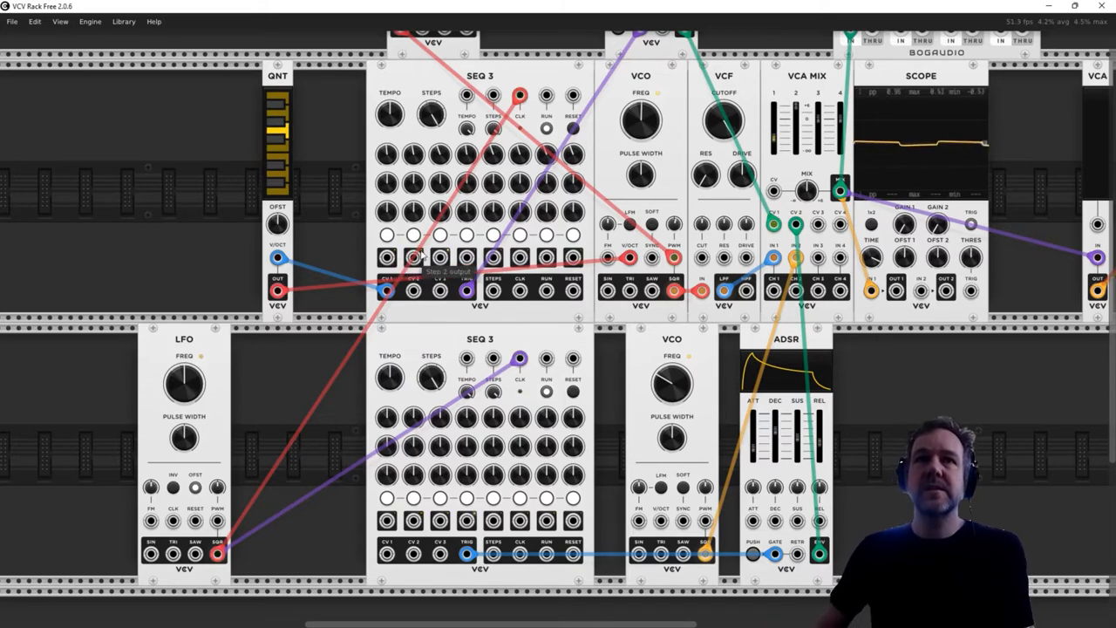
- Patch the upper SEQ 3's step 1 output to the lower SEQ 3's RESET input
{"action": "scroll", "coordinate": [473, 263], "scroll_direction": "up", "scroll_amount": 5}
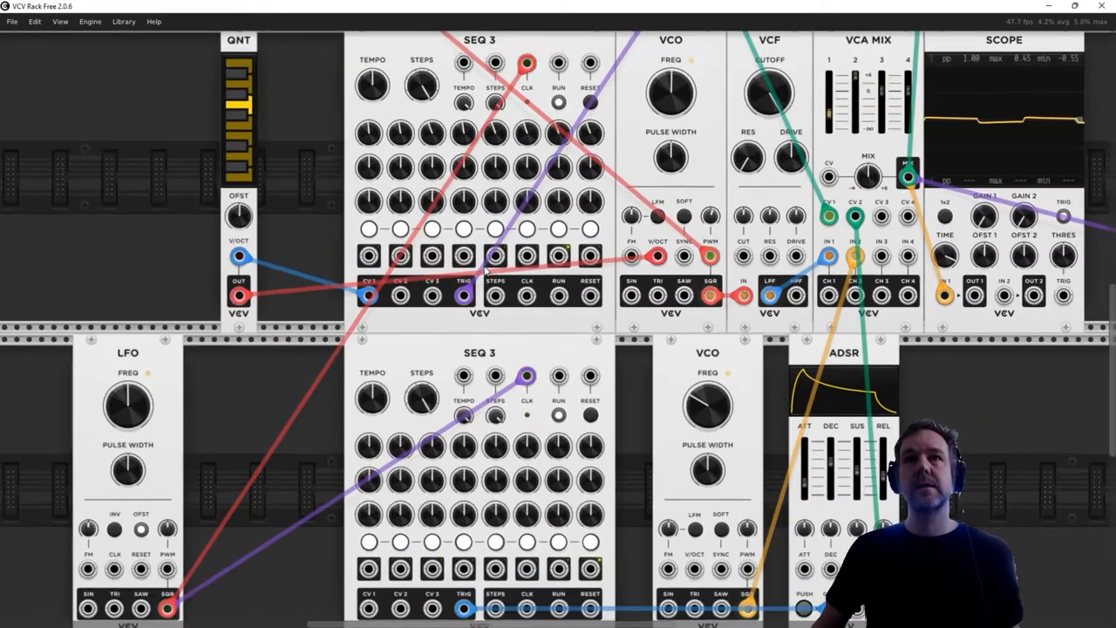
{"action": "scroll", "coordinate": [487, 284], "scroll_direction": "up", "scroll_amount": 2}
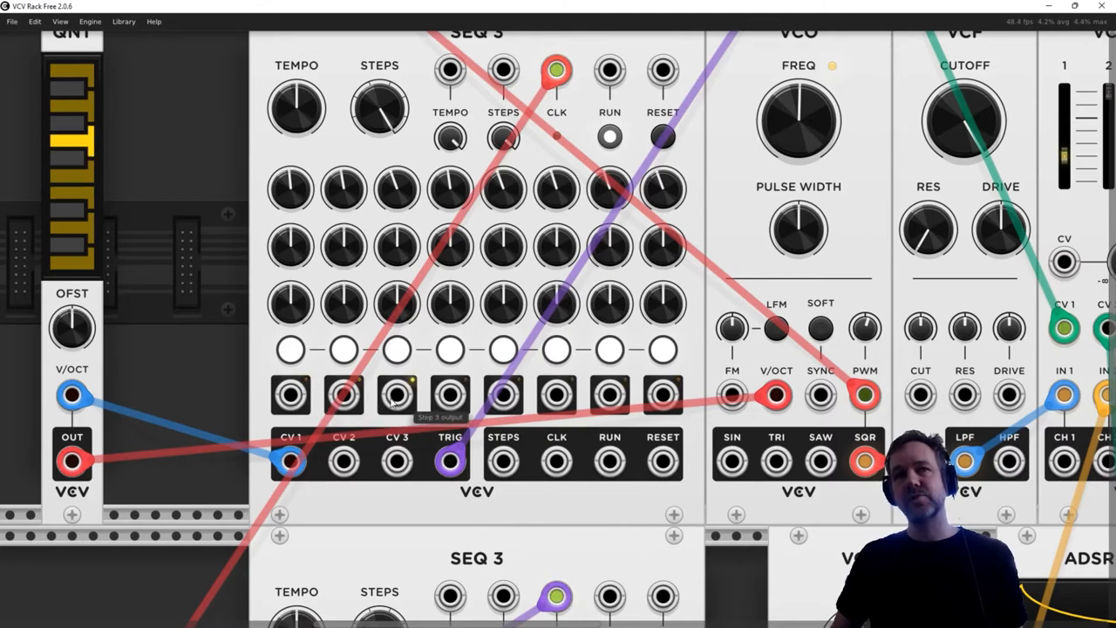
{"action": "scroll", "coordinate": [342, 301], "scroll_direction": "down", "scroll_amount": 4}
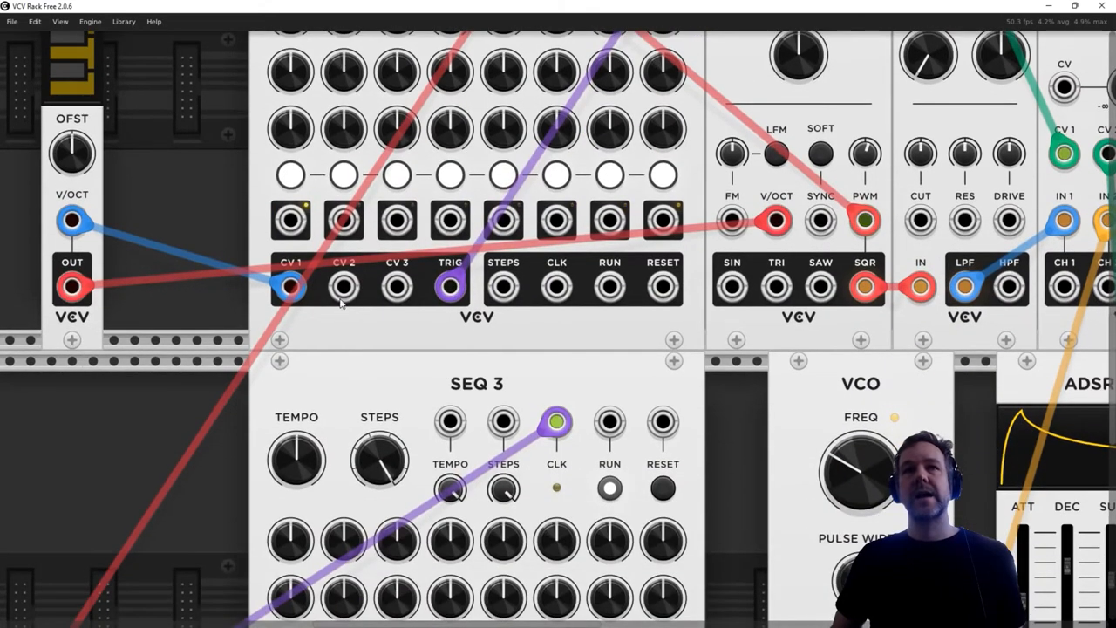
{"action": "left_click_drag", "start_coordinate": [291, 220], "coordinate": [663, 424]}
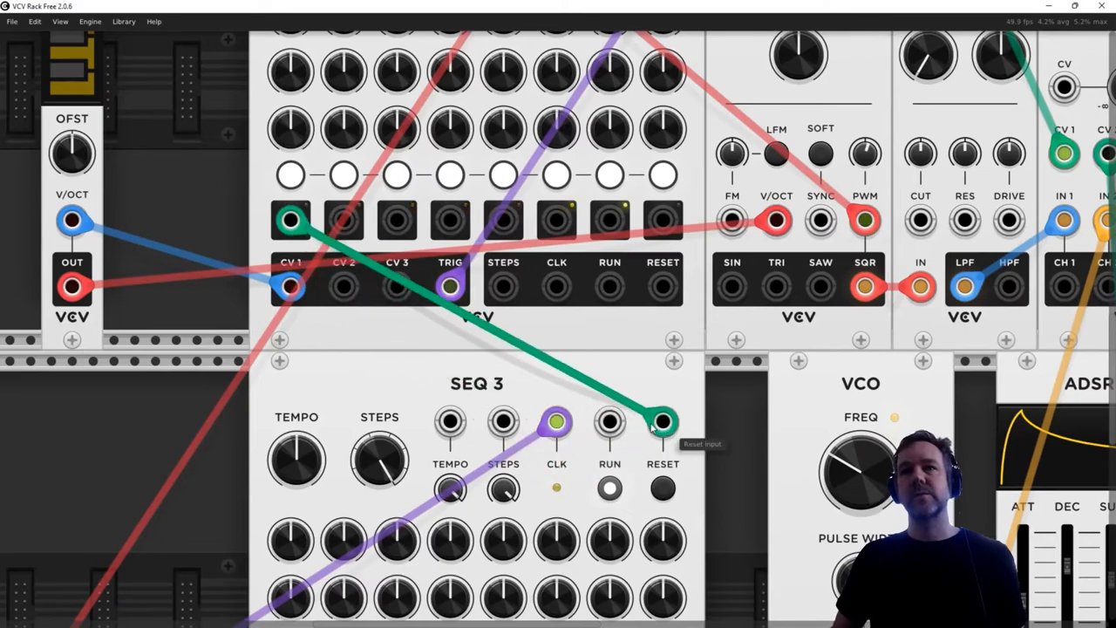
{"action": "scroll", "coordinate": [579, 466], "scroll_direction": "down", "scroll_amount": 5}
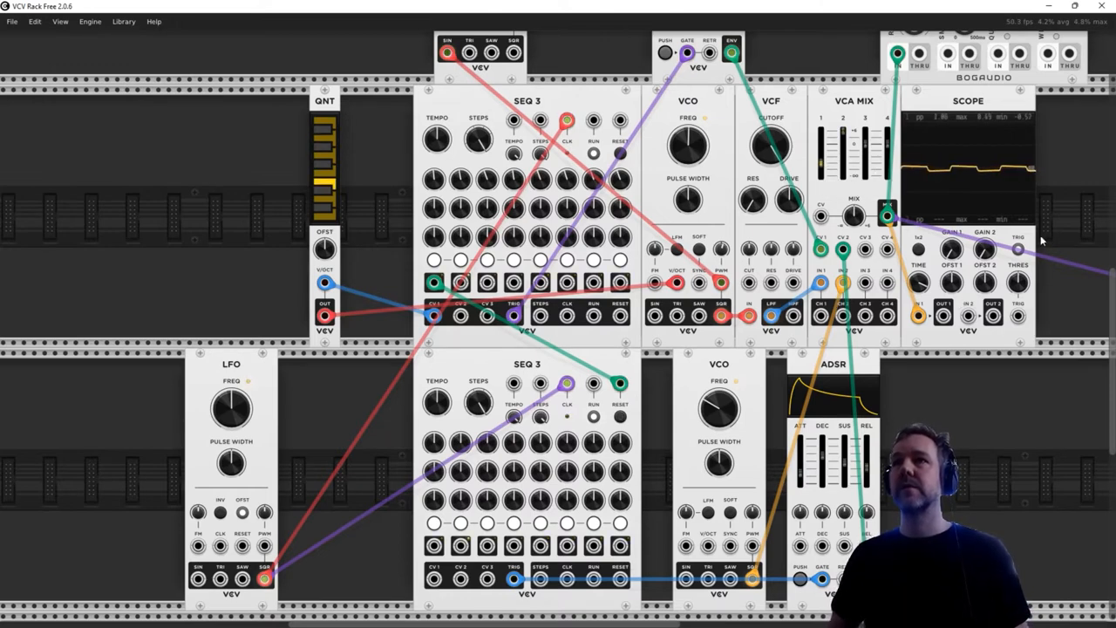
- Raise the output VCA's level to about 66%
{"action": "scroll", "coordinate": [1037, 234], "scroll_direction": "right", "scroll_amount": 3}
{"action": "scroll", "coordinate": [1038, 234], "scroll_direction": "right", "scroll_amount": 1}
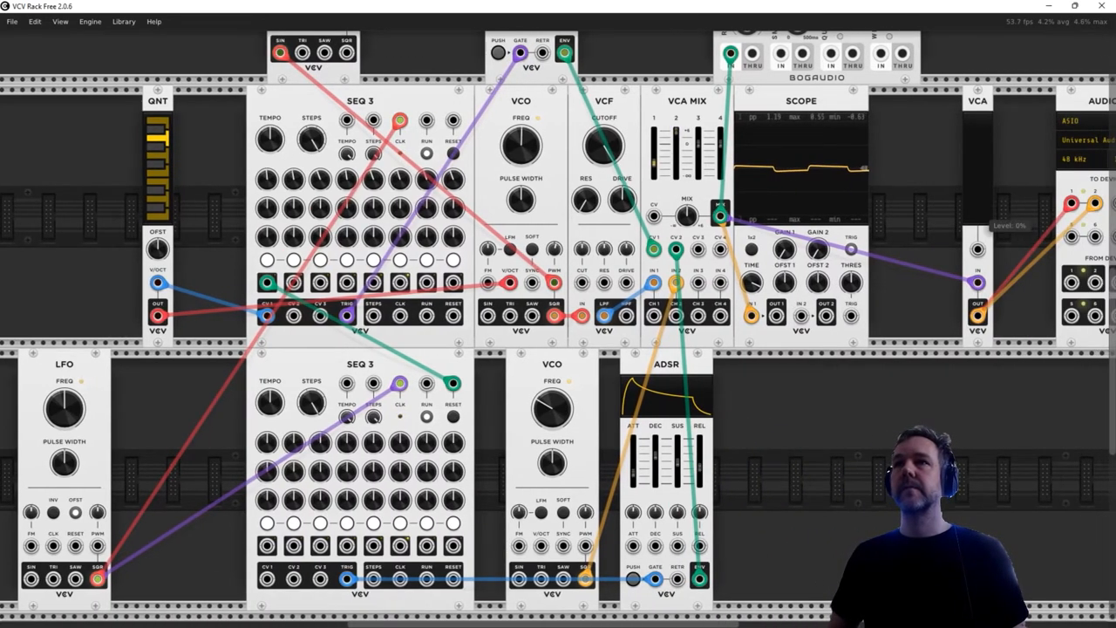
{"action": "left_click_drag", "start_coordinate": [978, 214], "coordinate": [978, 191]}
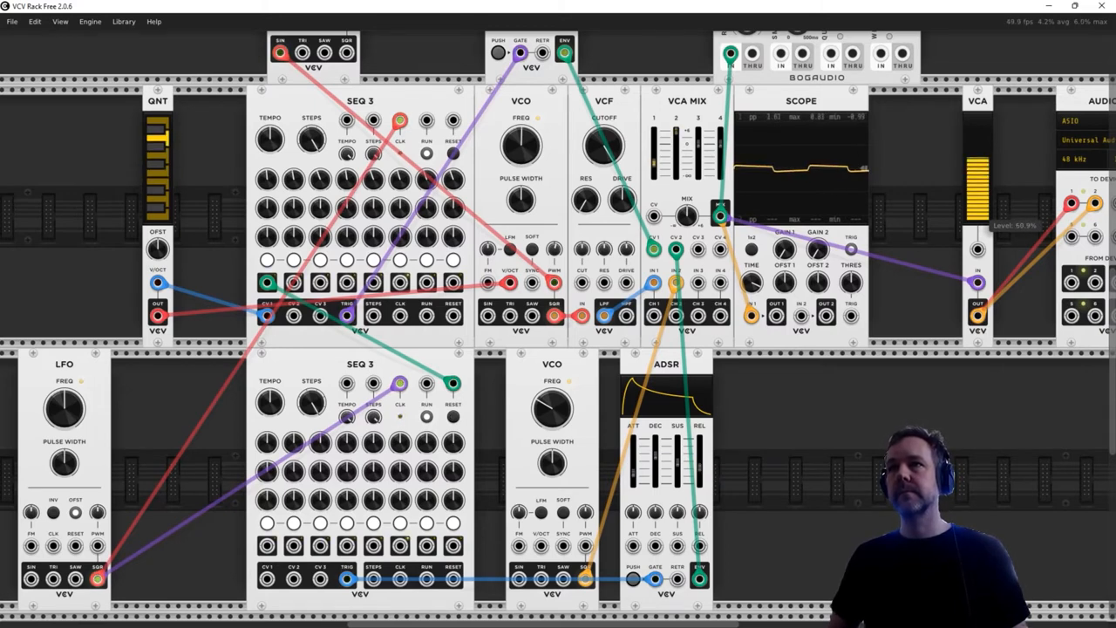
{"action": "left_click_drag", "start_coordinate": [978, 158], "coordinate": [978, 156]}
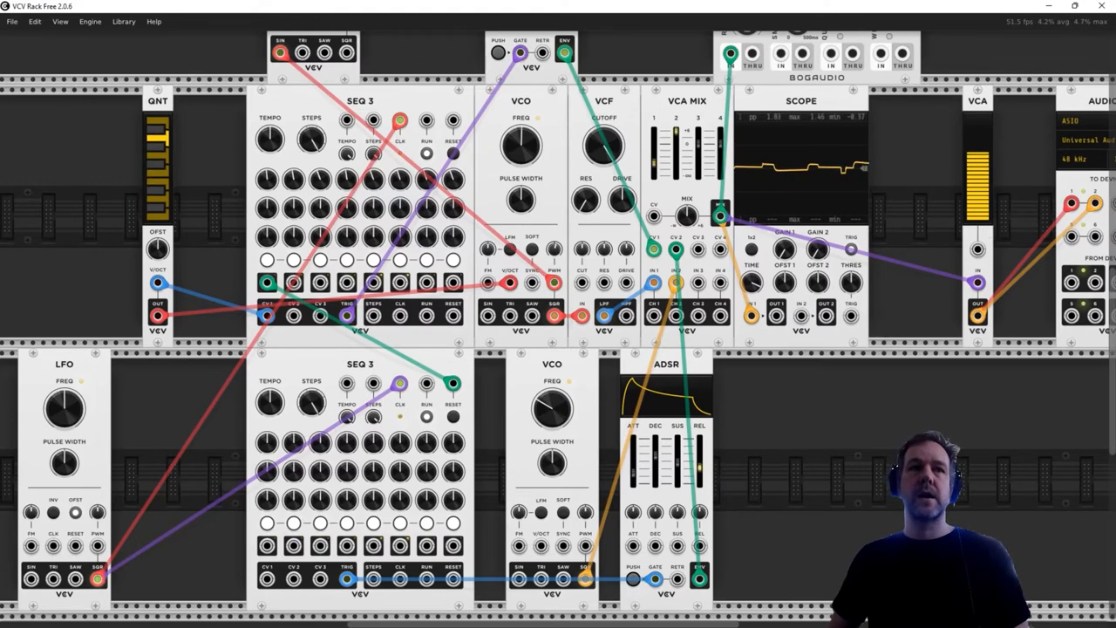
- Increase the frequency of the LFO that clocks both sequencers slightly
{"action": "mouse_move", "coordinate": [64, 417]}
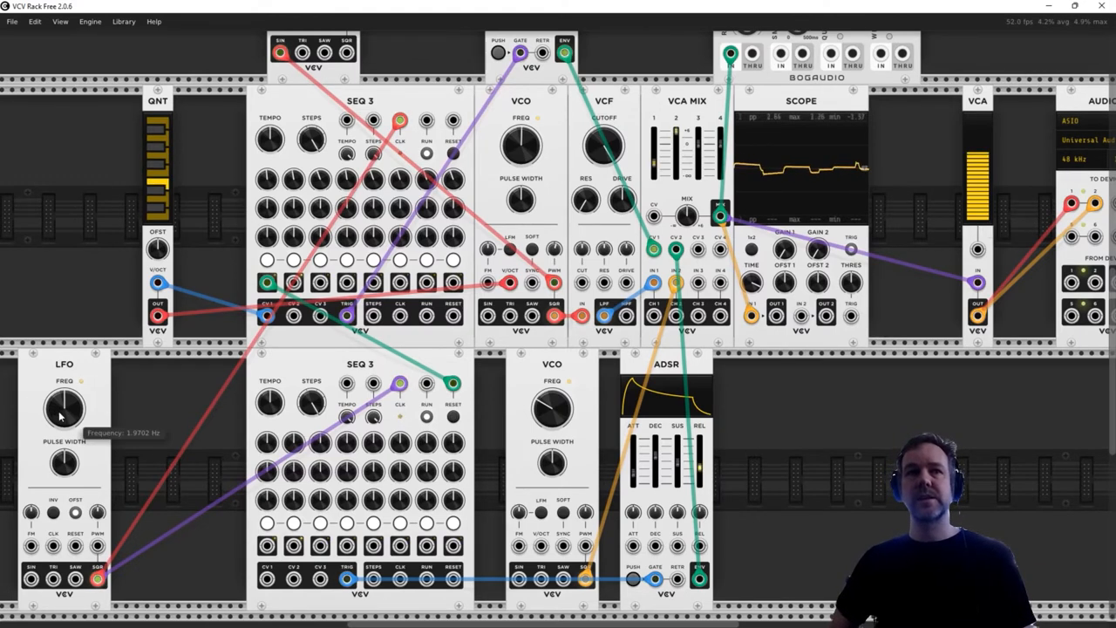
{"action": "left_click_drag", "start_coordinate": [64, 417], "coordinate": [64, 406]}
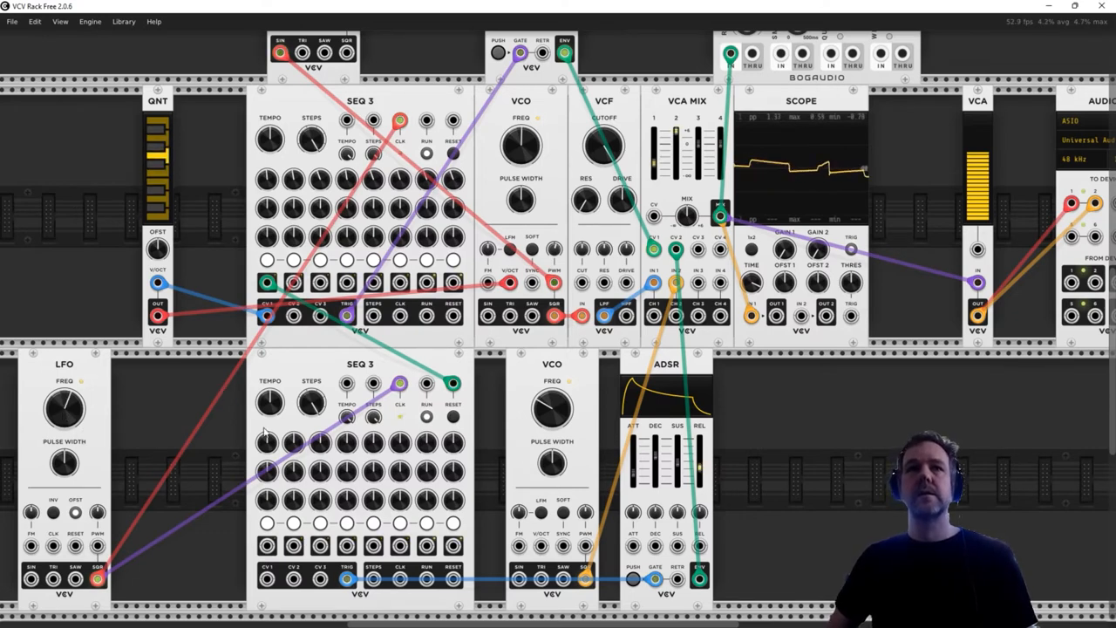
{"action": "mouse_move", "coordinate": [266, 179]}
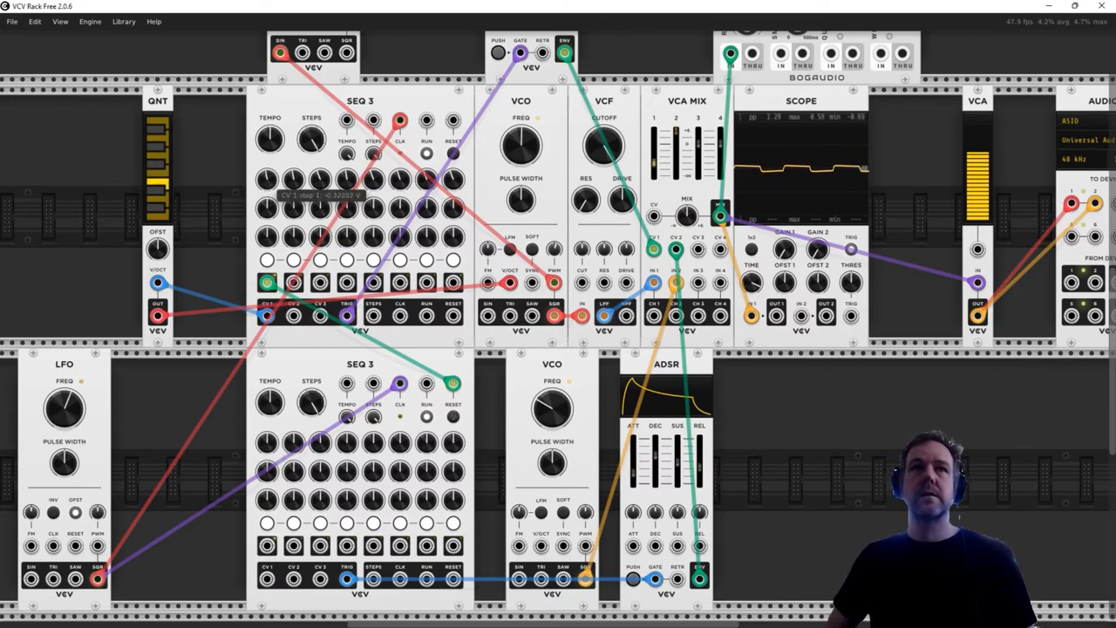
{"action": "mouse_move", "coordinate": [347, 178]}
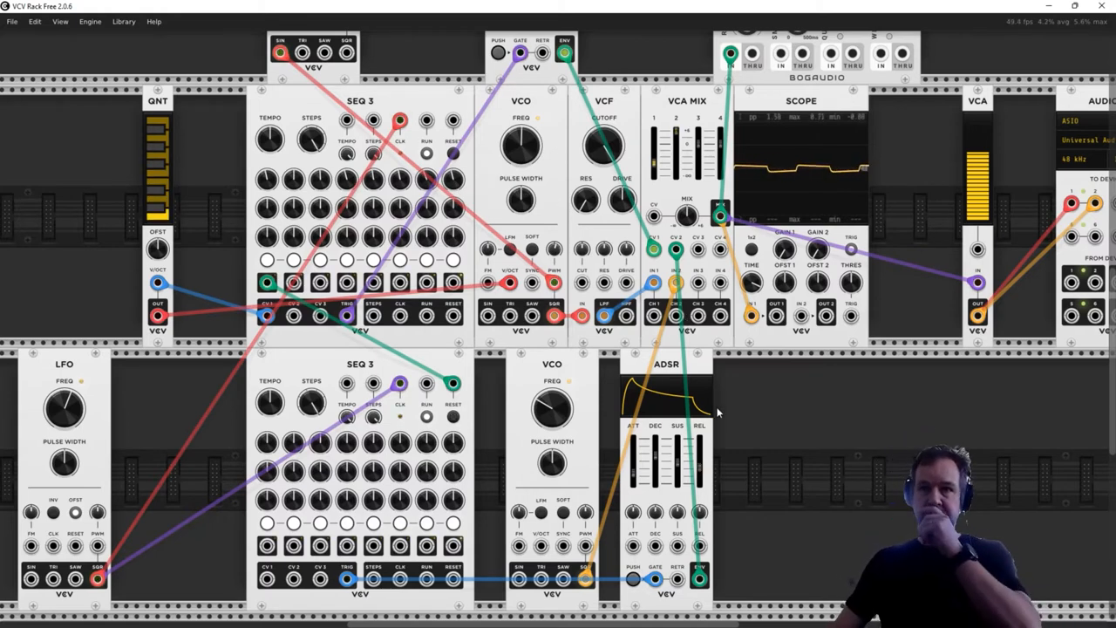
{"action": "mouse_move", "coordinate": [450, 447]}
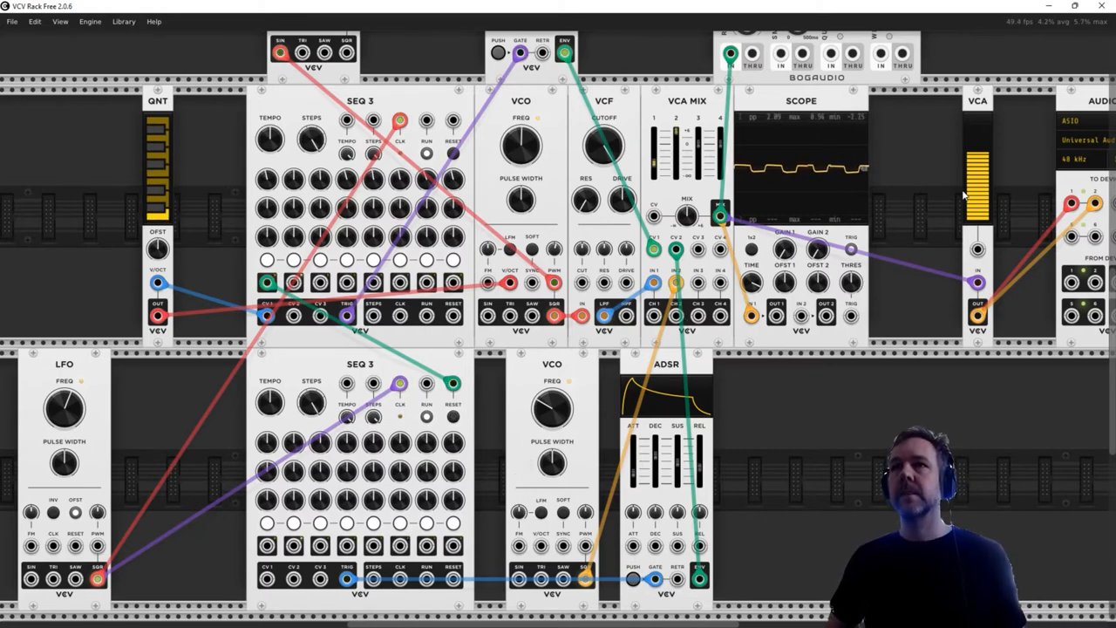
- Trim the output VCA's level and lower VCA MIX channel 2 to about -23 dB and channel 1 to about -28 dB
{"action": "mouse_move", "coordinate": [983, 160]}
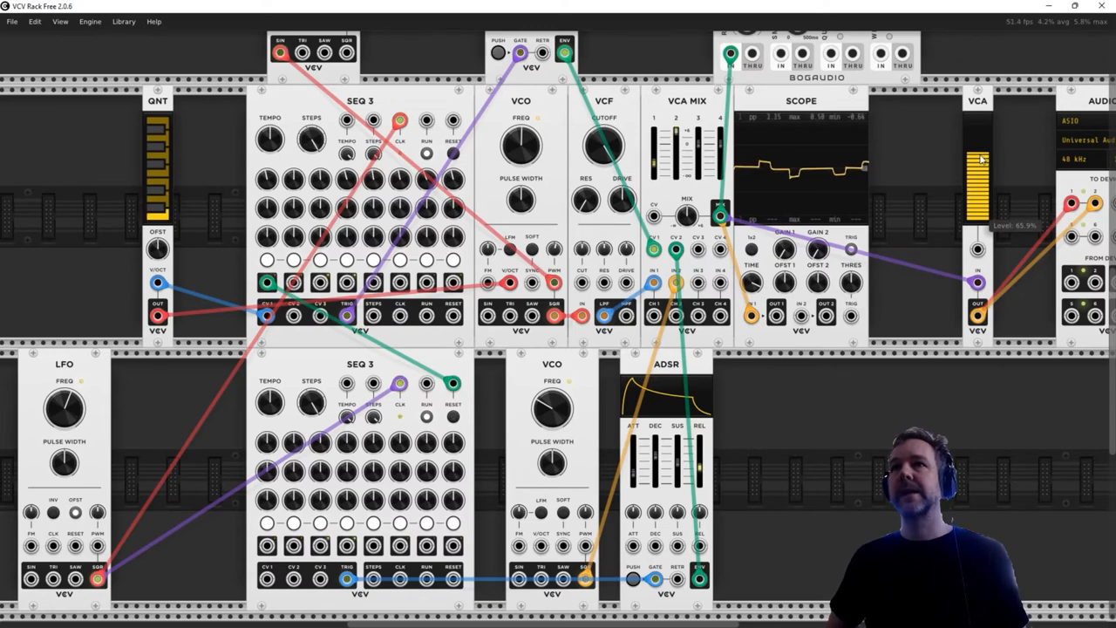
{"action": "mouse_move", "coordinate": [65, 403]}
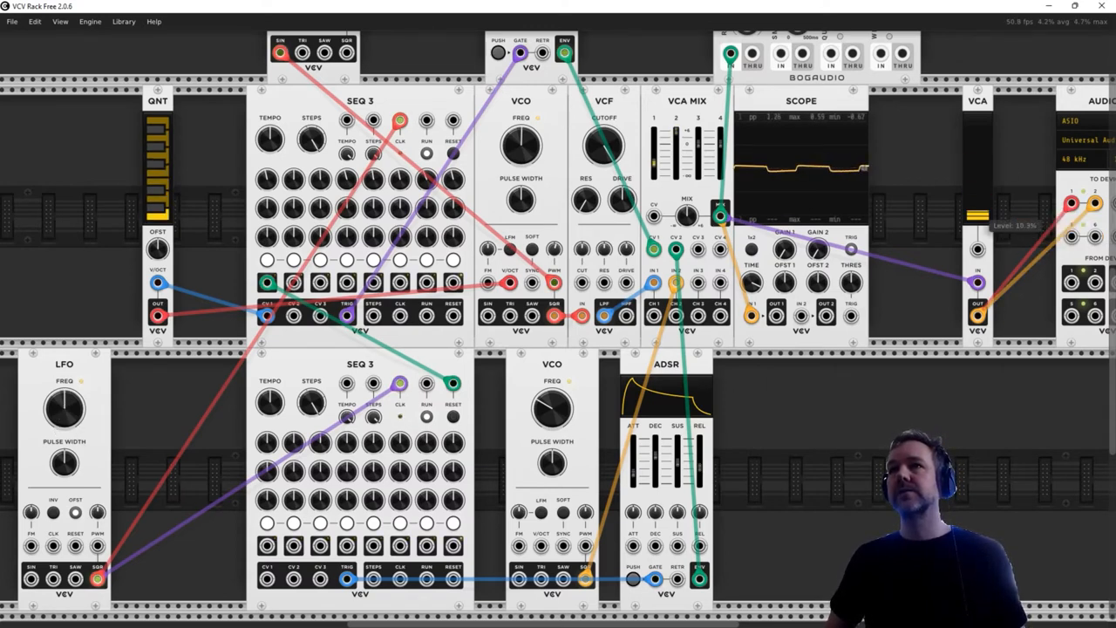
{"action": "mouse_move", "coordinate": [685, 164]}
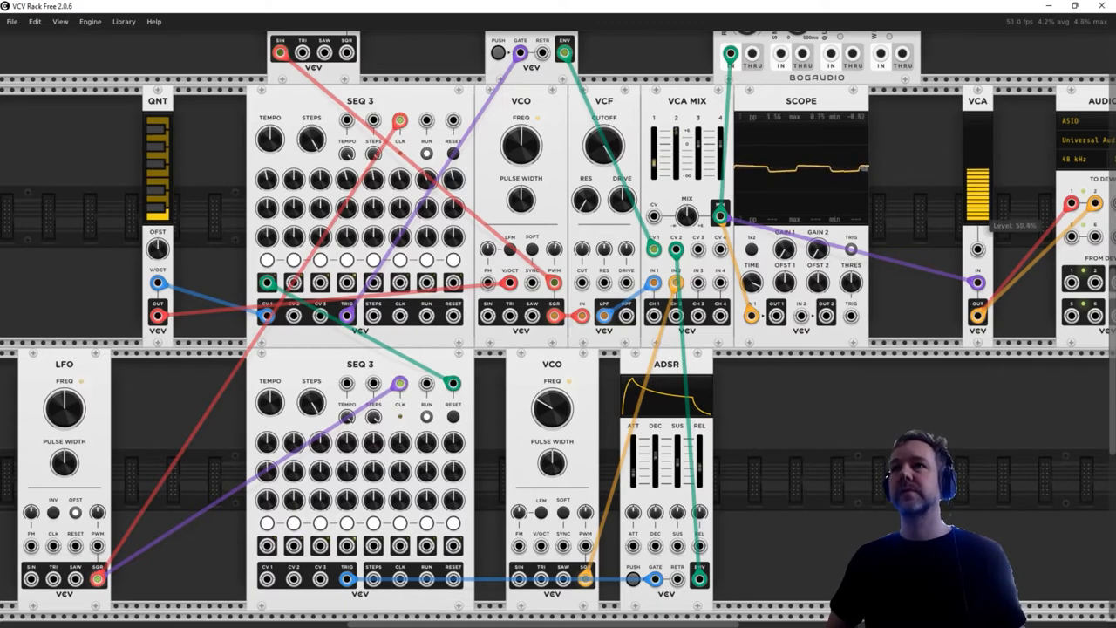
{"action": "mouse_move", "coordinate": [682, 137]}
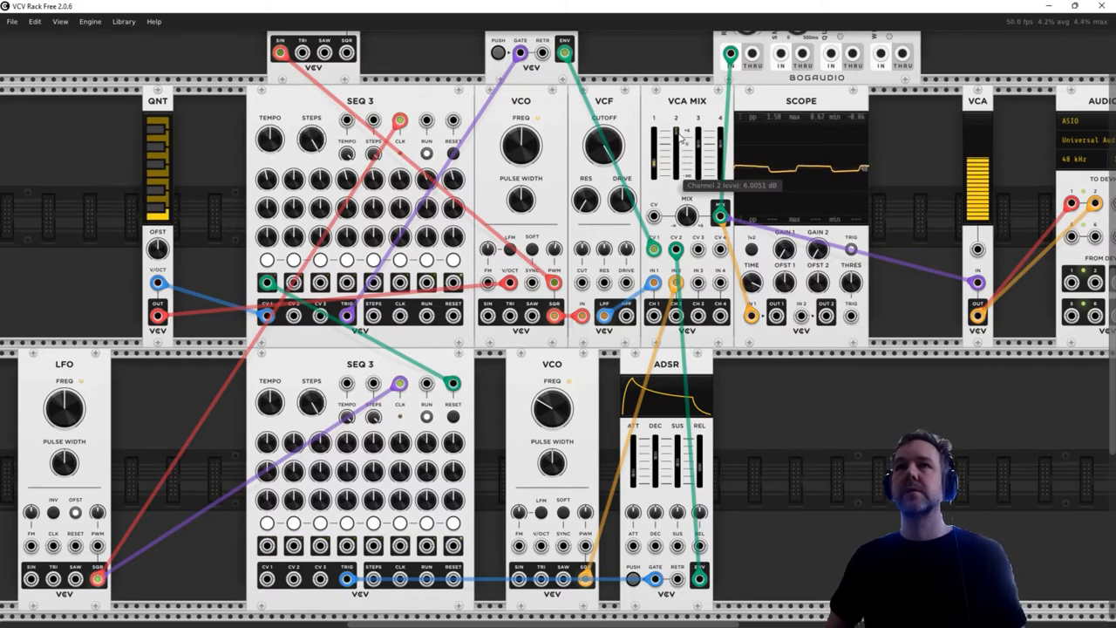
{"action": "left_click_drag", "start_coordinate": [682, 137], "coordinate": [677, 160]}
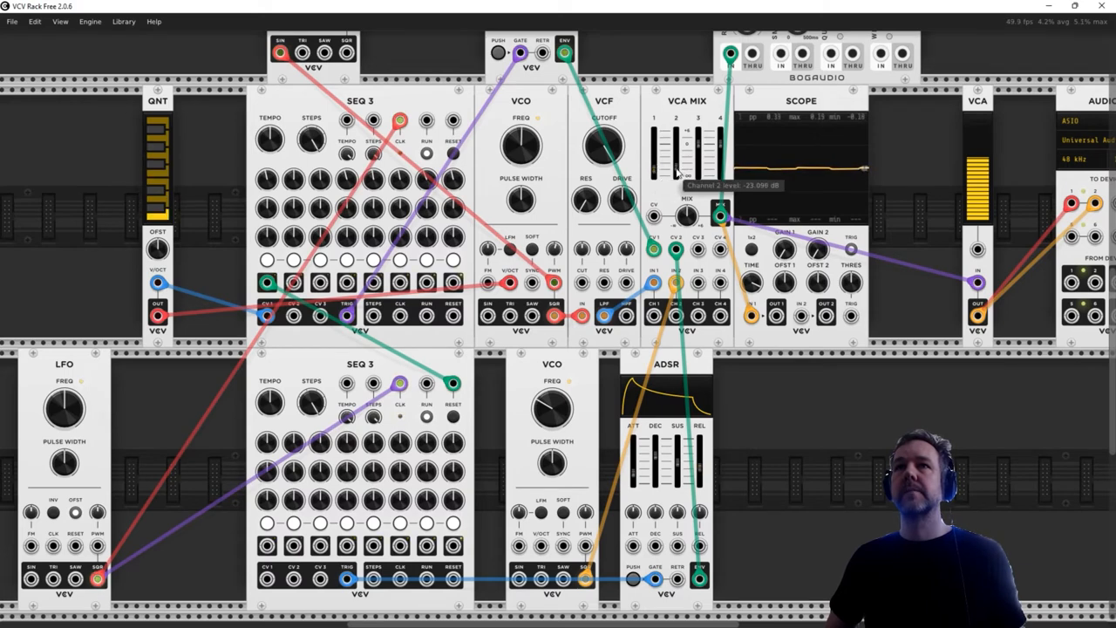
{"action": "scroll", "coordinate": [844, 404], "scroll_direction": "down", "scroll_amount": 3}
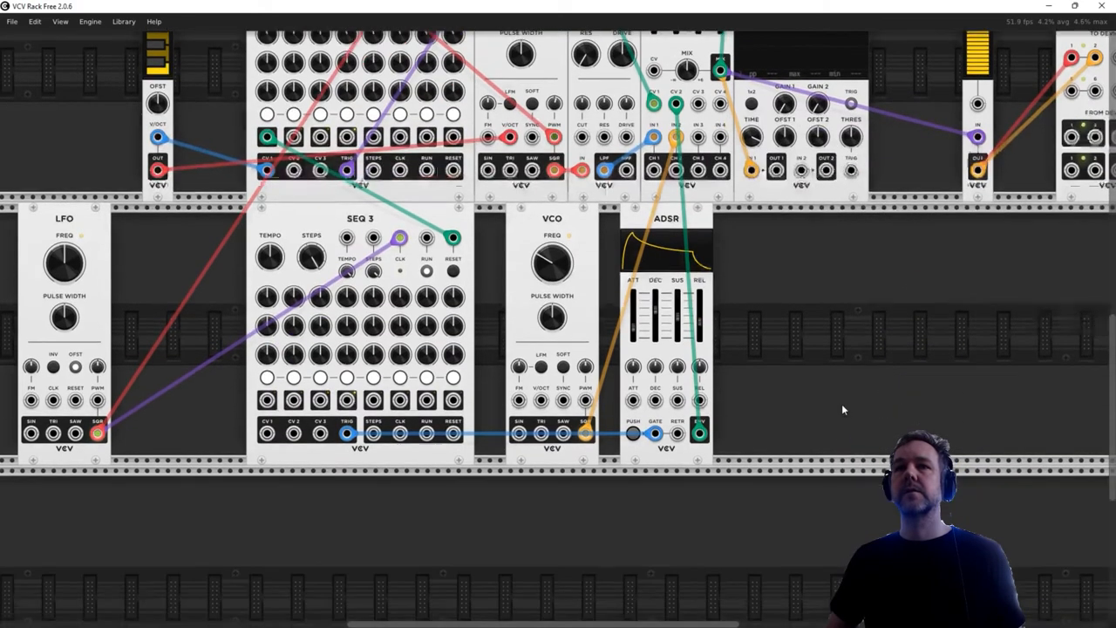
{"action": "scroll", "coordinate": [842, 403], "scroll_direction": "down", "scroll_amount": 1}
{"action": "scroll", "coordinate": [452, 501], "scroll_direction": "down", "scroll_amount": 2}
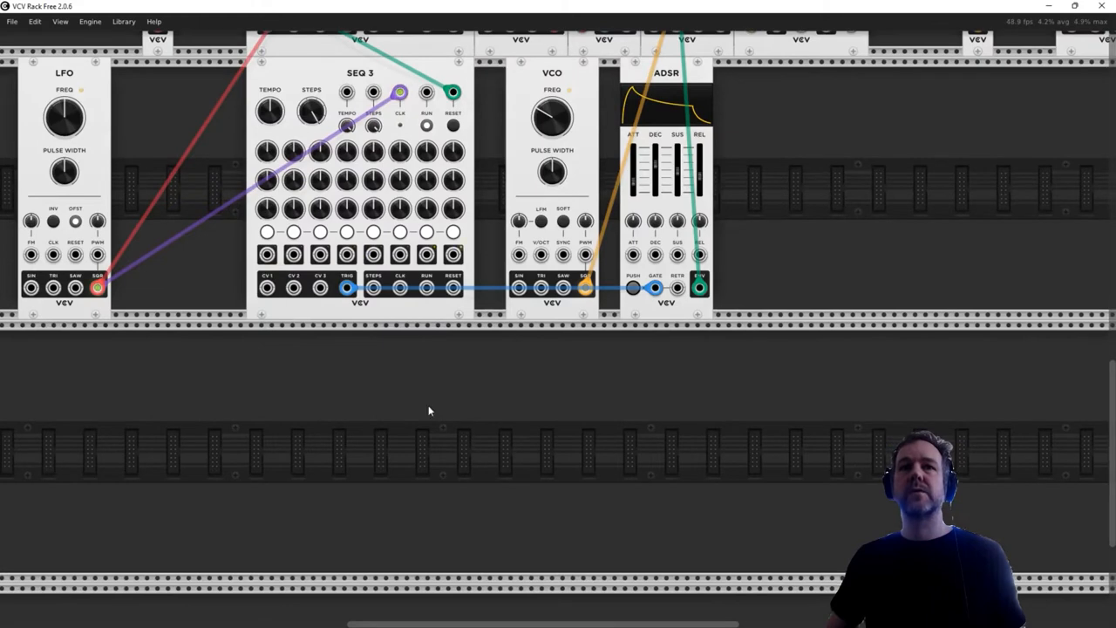
{"action": "scroll", "coordinate": [595, 422], "scroll_direction": "up", "scroll_amount": 7}
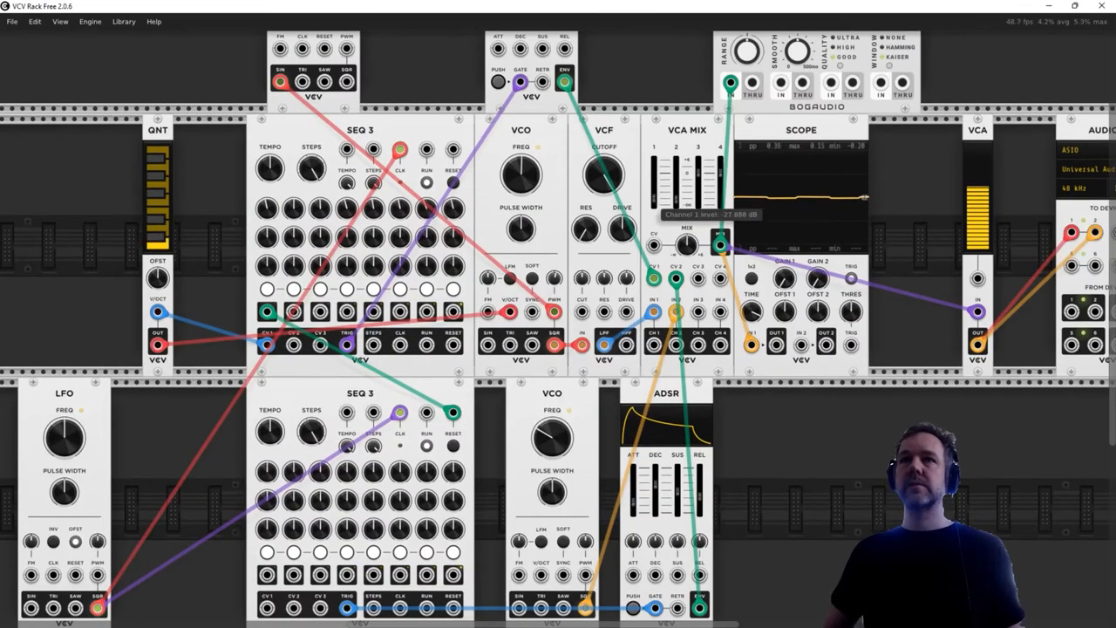
- Add a VCV Noise module to the empty row below the lower SEQ 3
{"action": "scroll", "coordinate": [827, 417], "scroll_direction": "down", "scroll_amount": 7}
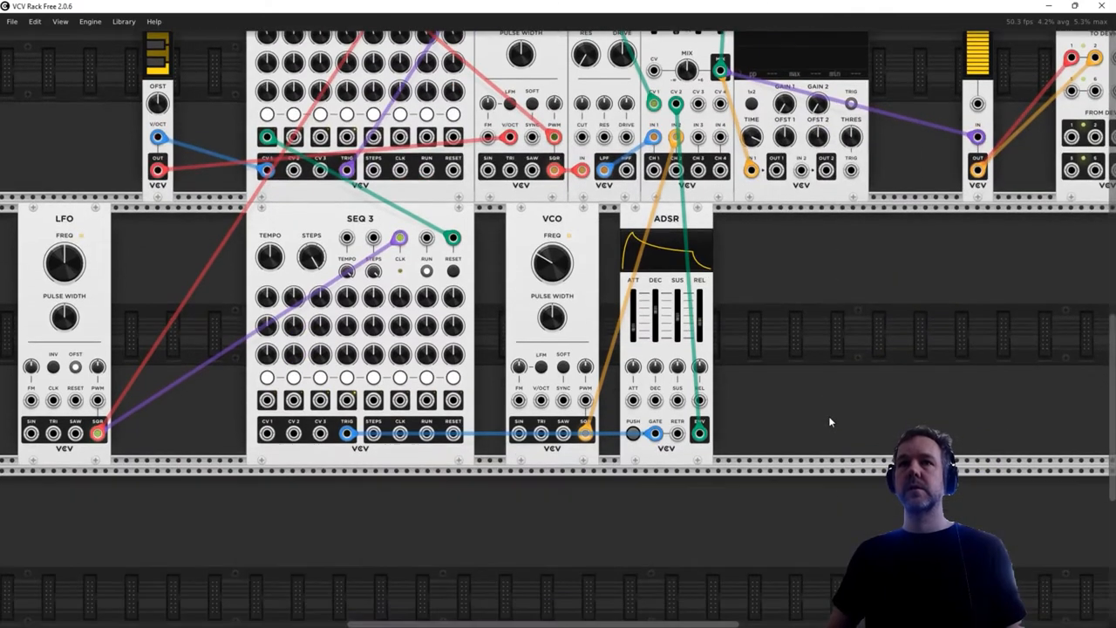
{"action": "scroll", "coordinate": [369, 267], "scroll_direction": "up", "scroll_amount": 2}
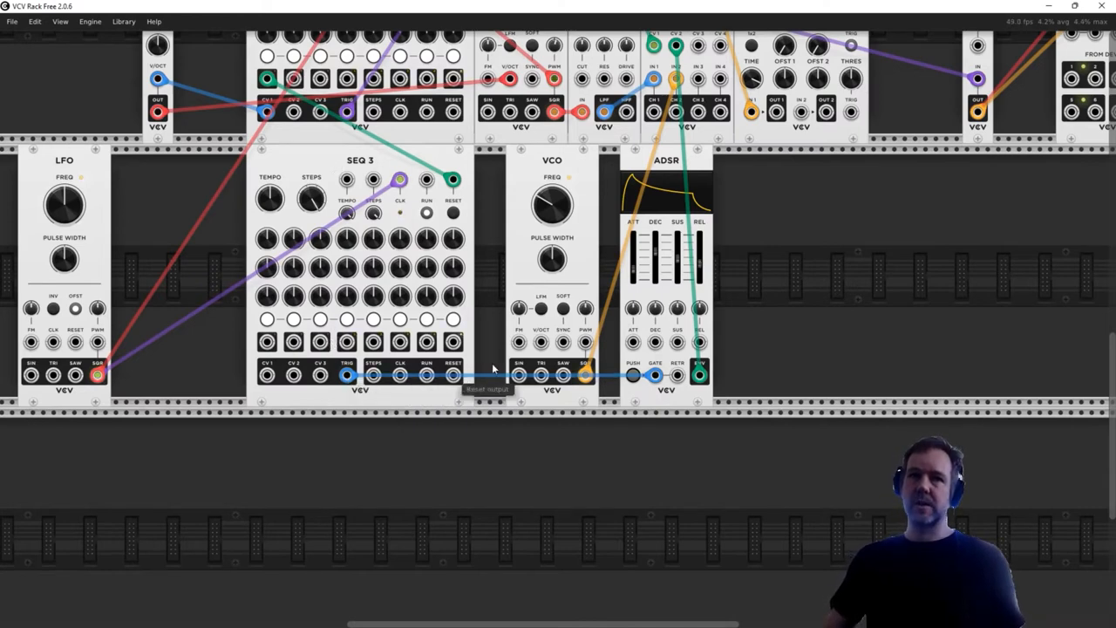
{"action": "scroll", "coordinate": [456, 476], "scroll_direction": "down", "scroll_amount": 3}
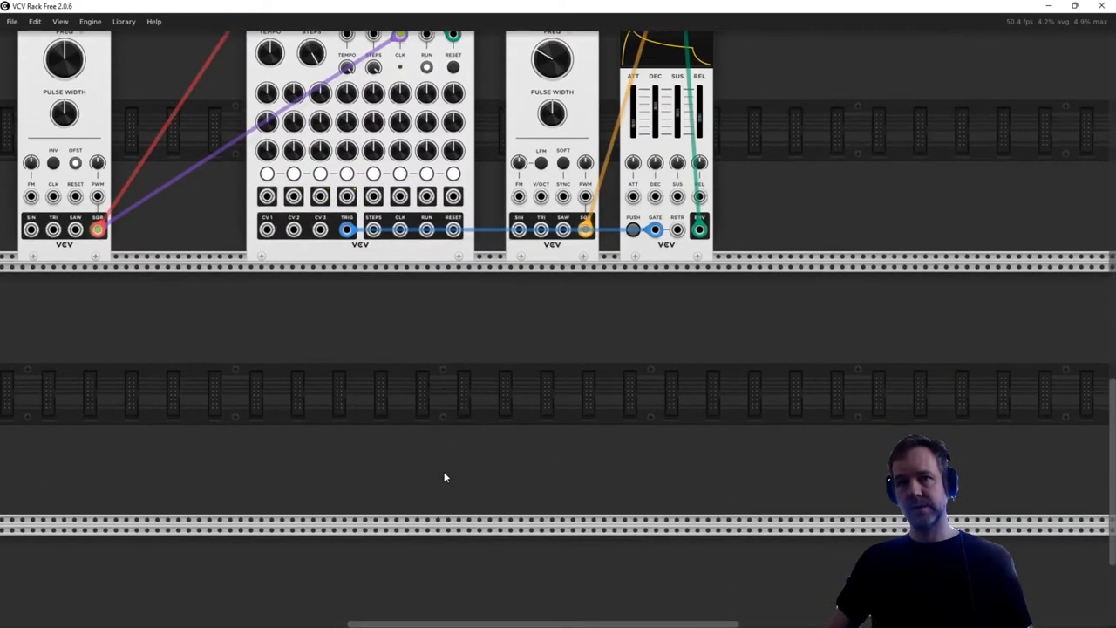
{"action": "right_click", "coordinate": [431, 361]}
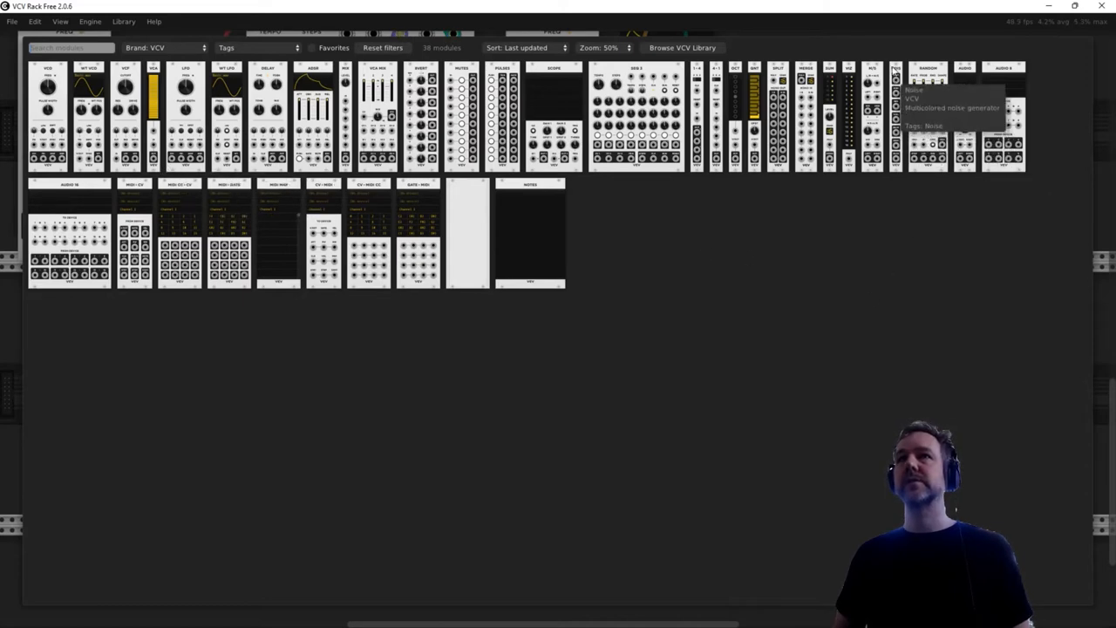
{"action": "left_click", "coordinate": [895, 80]}
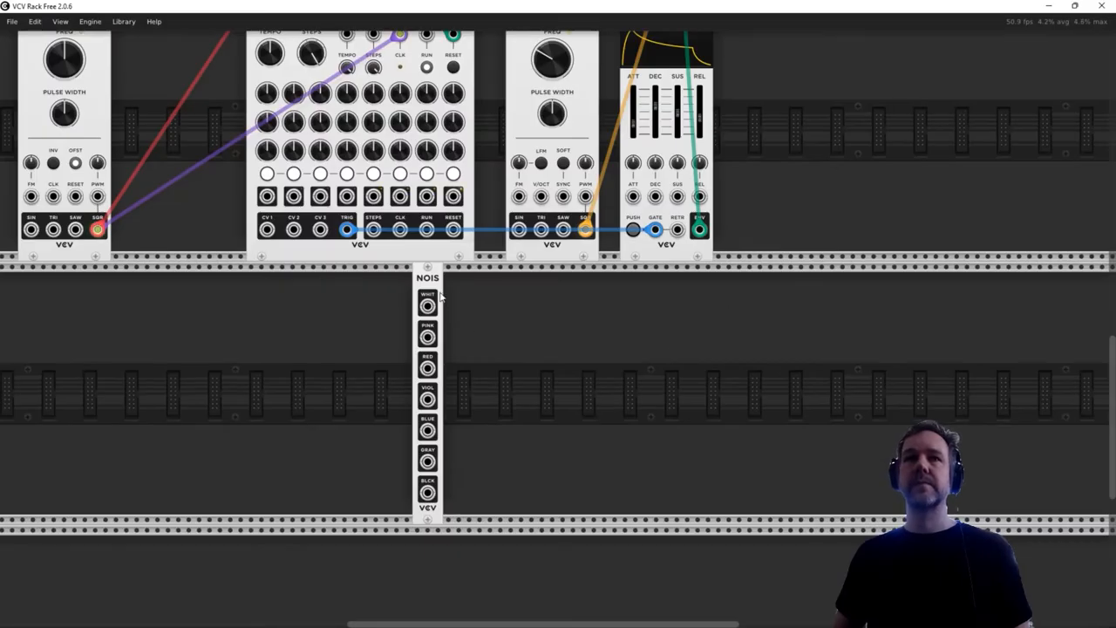
{"action": "left_click_drag", "start_coordinate": [440, 297], "coordinate": [305, 296]}
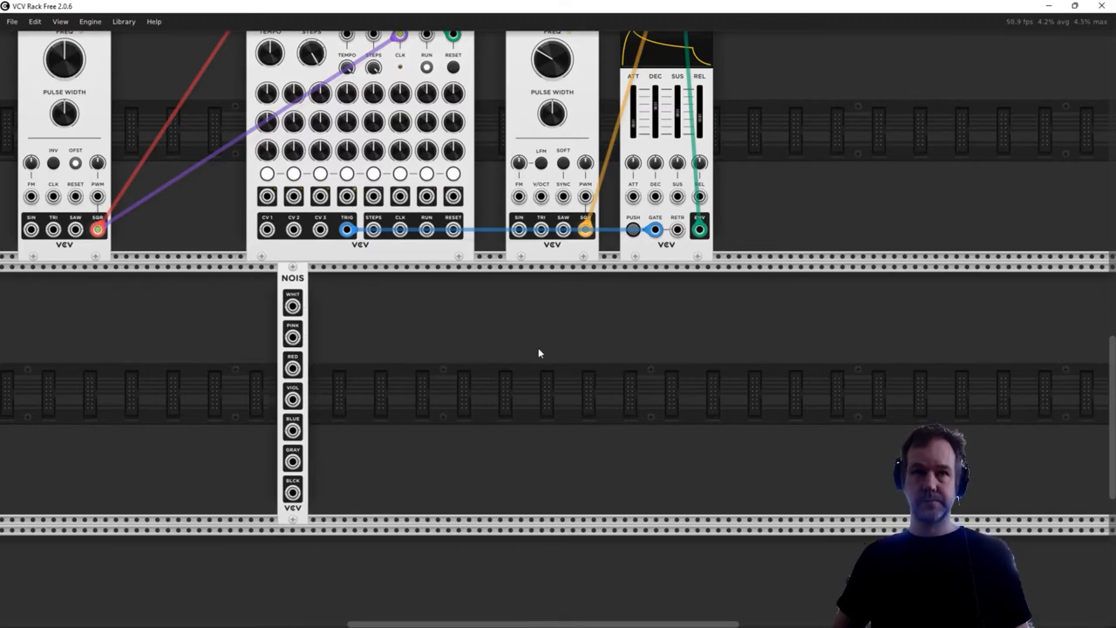
- Add an ADSR to the Noise module's row beneath the existing ADSR and place the Noise module on its left side
{"action": "right_click", "coordinate": [502, 406]}
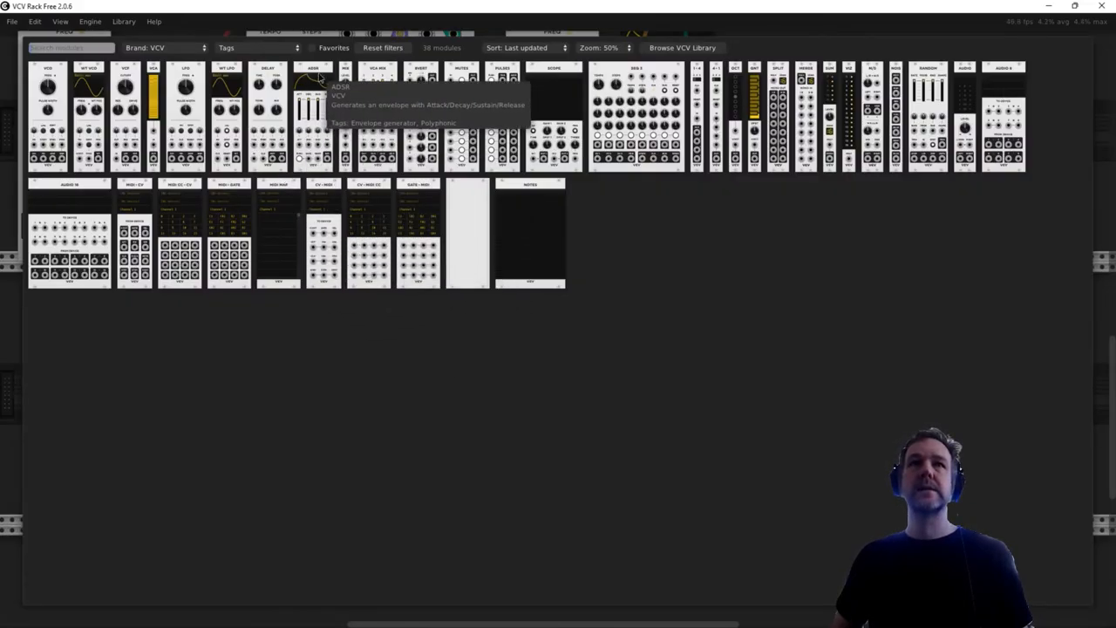
{"action": "left_click", "coordinate": [314, 96]}
{"action": "left_click_drag", "start_coordinate": [468, 285], "coordinate": [685, 285]}
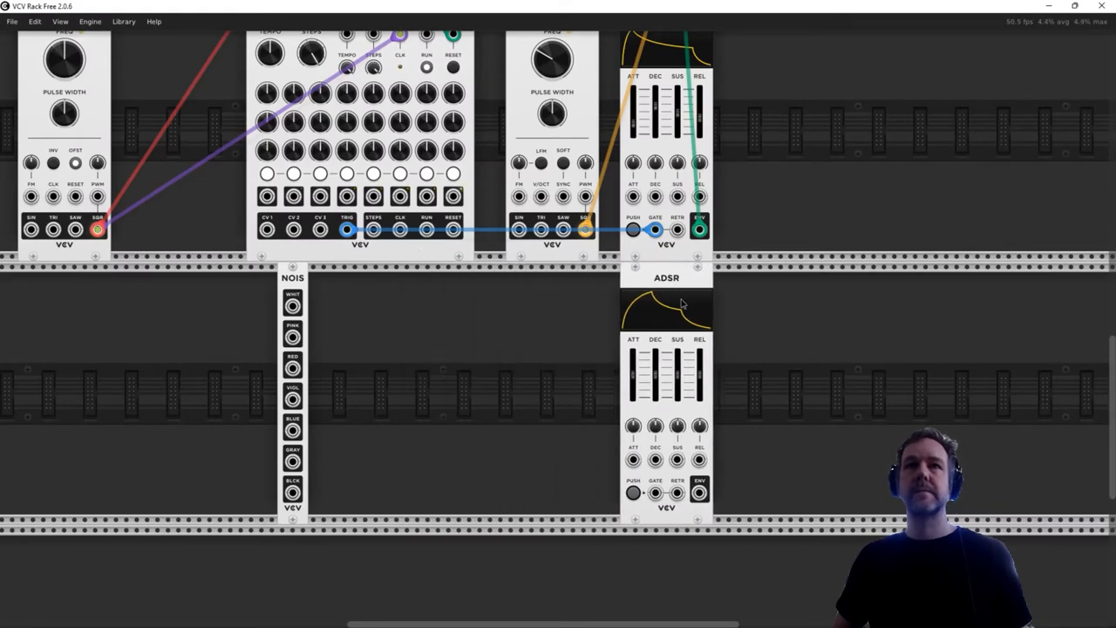
{"action": "left_click_drag", "start_coordinate": [304, 284], "coordinate": [621, 285]}
- Add a third SEQ 3 in the Noise module's row, aligned directly beneath the other two SEQ 3 modules
{"action": "right_click", "coordinate": [293, 314]}
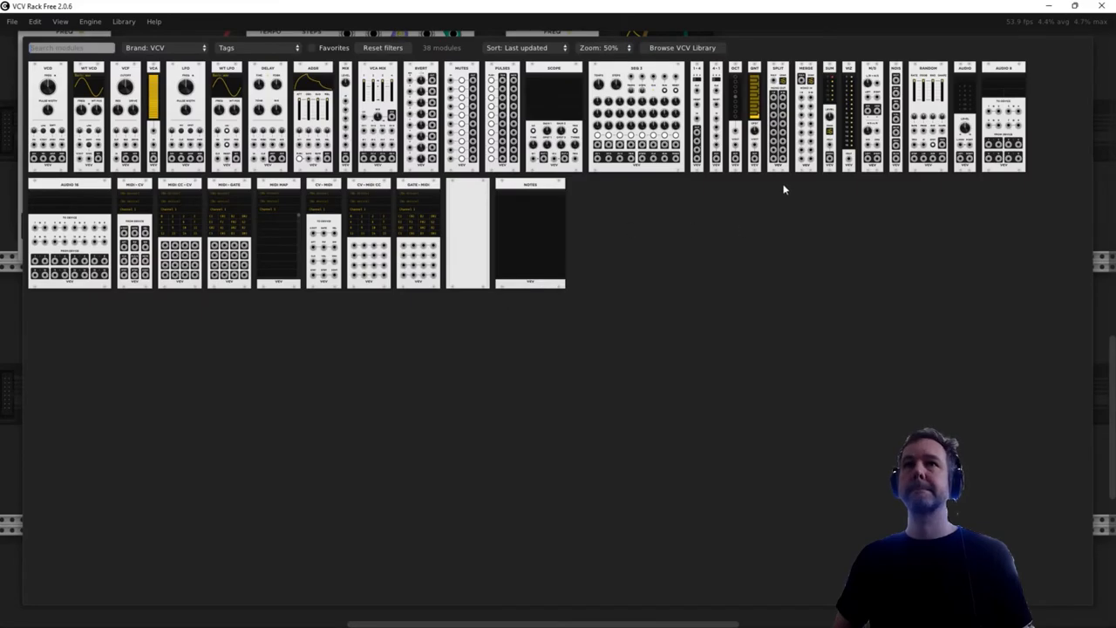
{"action": "left_click", "coordinate": [515, 300]}
{"action": "left_click_drag", "start_coordinate": [357, 277], "coordinate": [405, 280]}
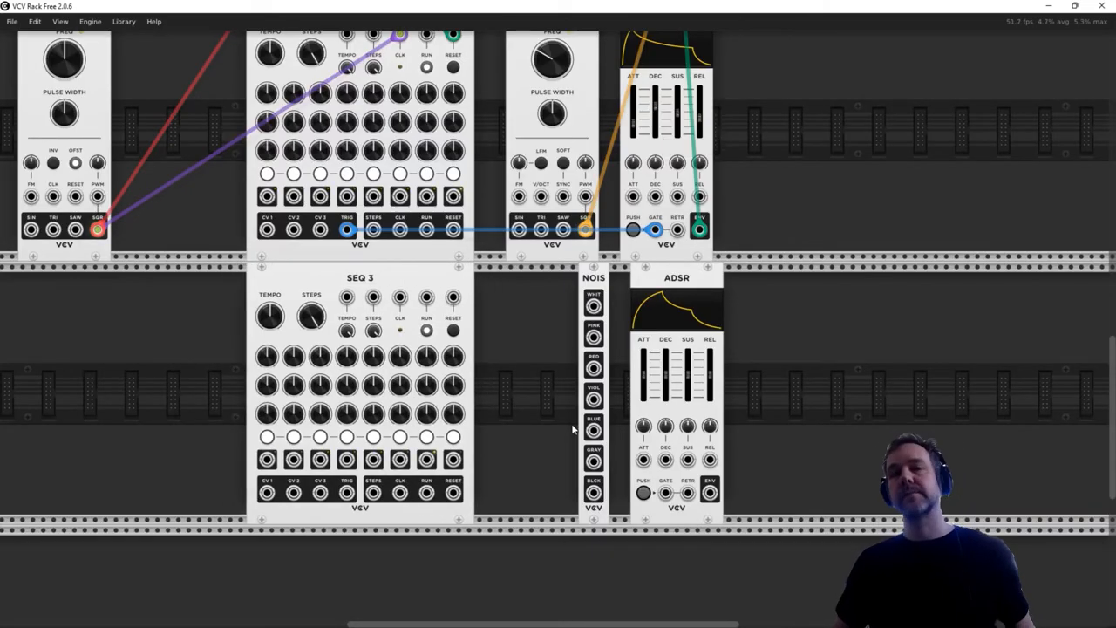
- Patch the Noise module's white output to VCA MIX input 3 and reduce channel 3's level
{"action": "scroll", "coordinate": [519, 422], "scroll_direction": "up", "scroll_amount": 1}
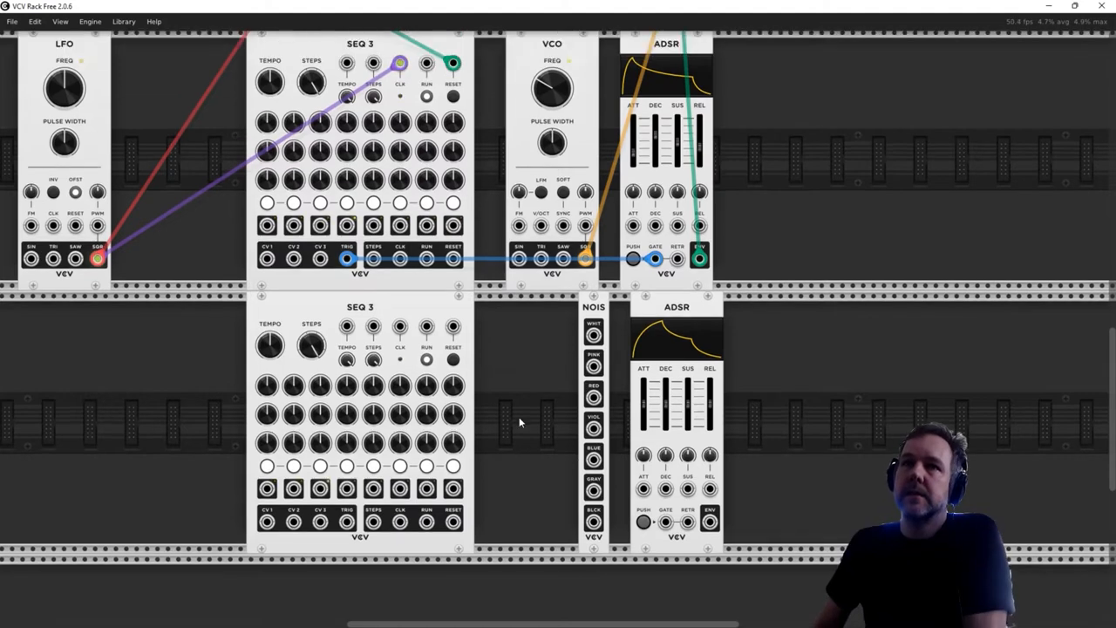
{"action": "scroll", "coordinate": [519, 422], "scroll_direction": "up", "scroll_amount": 1}
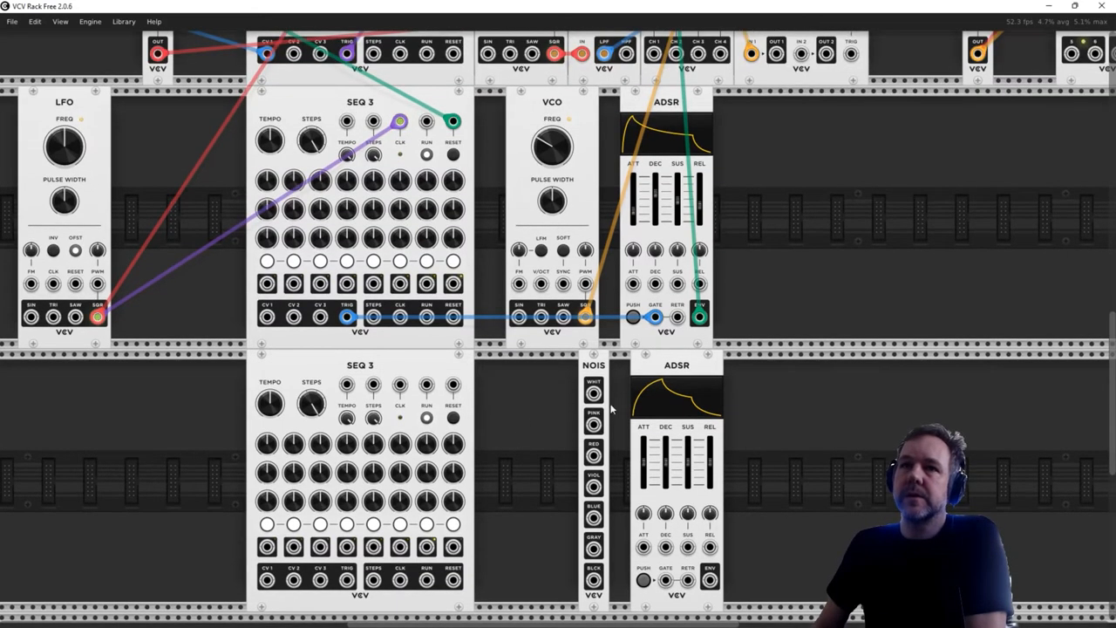
{"action": "left_click_drag", "start_coordinate": [593, 393], "coordinate": [698, 300]}
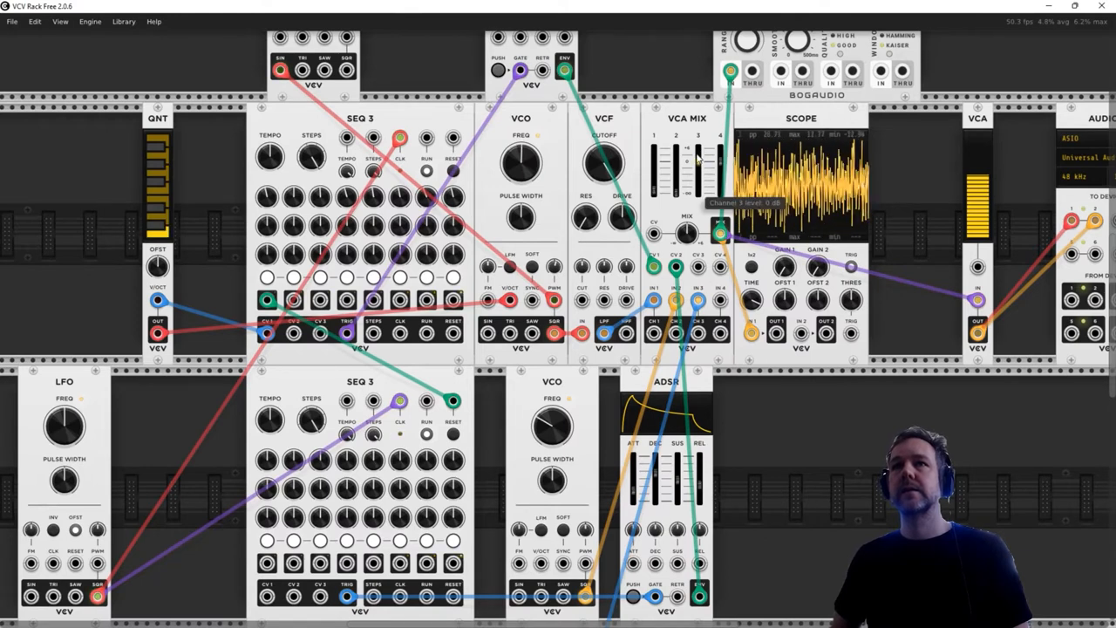
{"action": "left_click_drag", "start_coordinate": [700, 174], "coordinate": [700, 188]}
- Patch the new ADSR's ENV output to the VCA MIX's CV 3 input
{"action": "scroll", "coordinate": [705, 283], "scroll_direction": "down", "scroll_amount": 5}
{"action": "scroll", "coordinate": [705, 283], "scroll_direction": "down", "scroll_amount": 1}
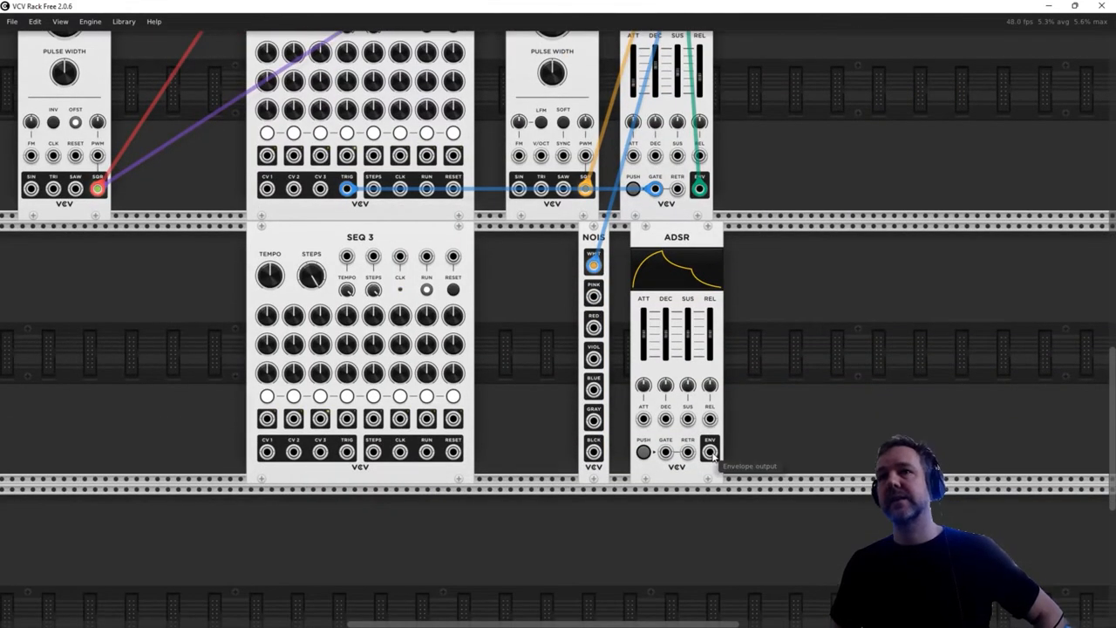
{"action": "left_click_drag", "start_coordinate": [710, 452], "coordinate": [700, 253]}
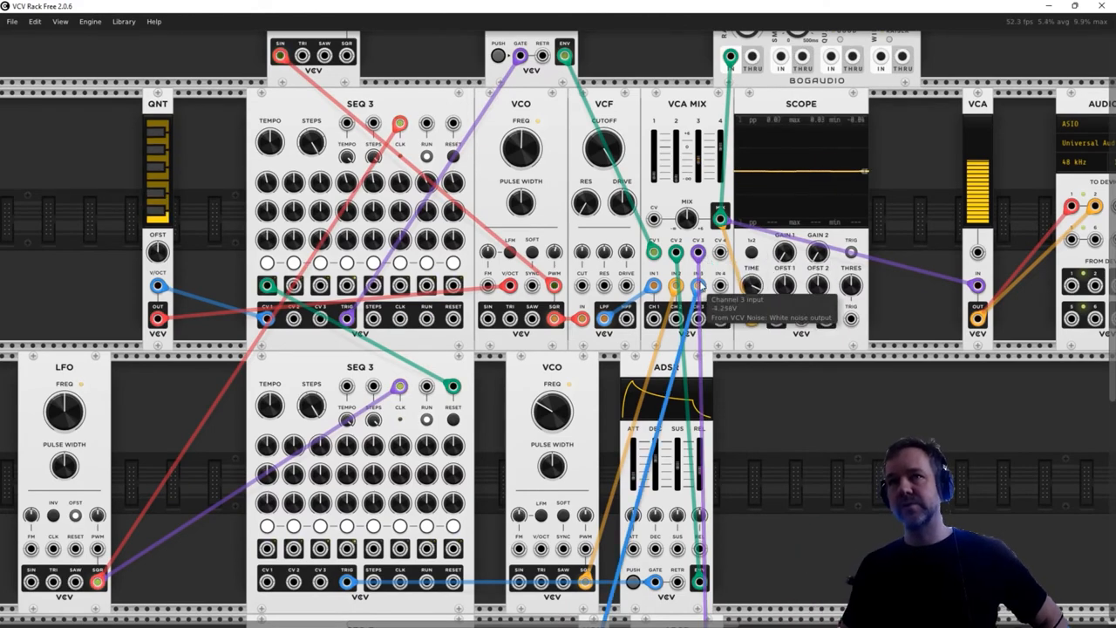
- Shift the Noise module and its ADSR left, closer to the bottom SEQ 3
{"action": "scroll", "coordinate": [702, 314], "scroll_direction": "down", "scroll_amount": 8}
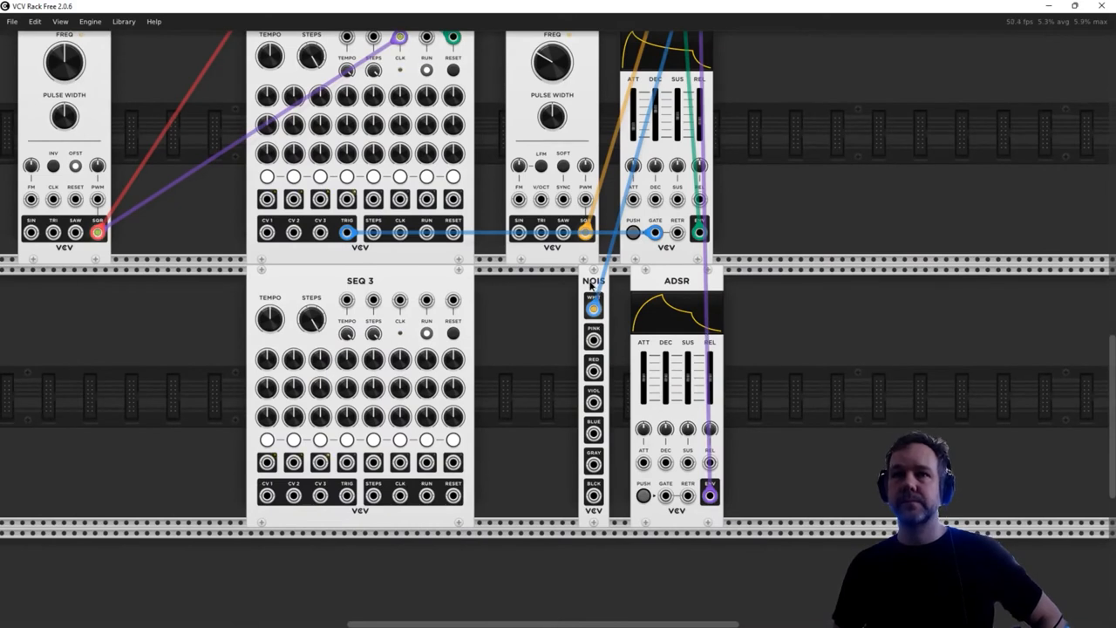
{"action": "left_click_drag", "start_coordinate": [592, 285], "coordinate": [553, 287]}
{"action": "left_click_drag", "start_coordinate": [666, 284], "coordinate": [618, 290]}
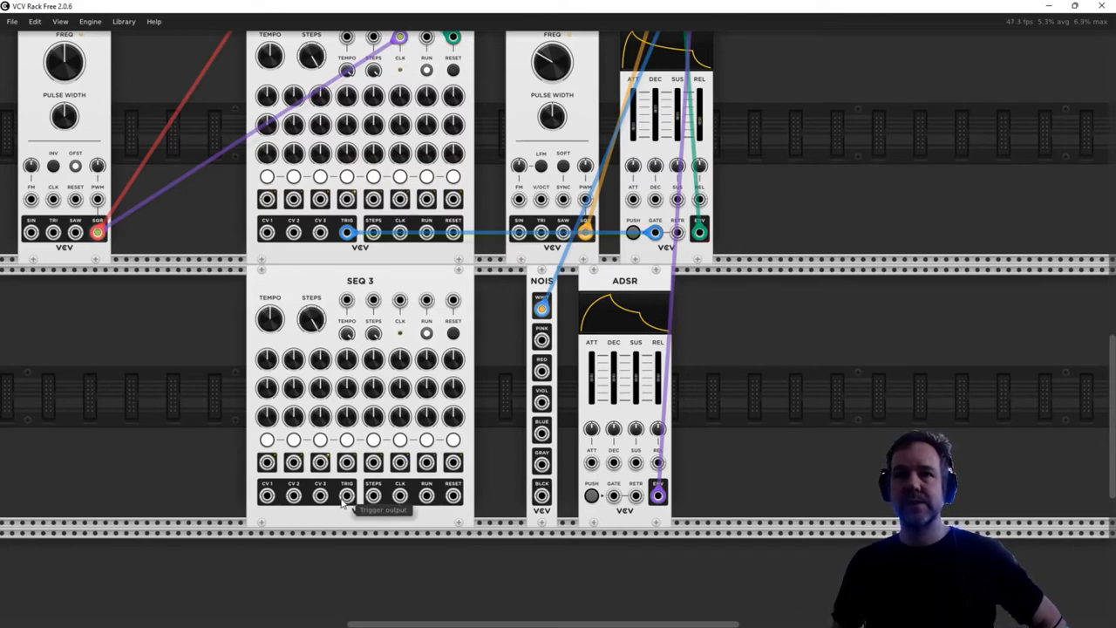
- Patch the bottom SEQ 3's TRIG output to the GATE input of the ADSR in the same row
{"action": "left_click_drag", "start_coordinate": [346, 496], "coordinate": [614, 495]}
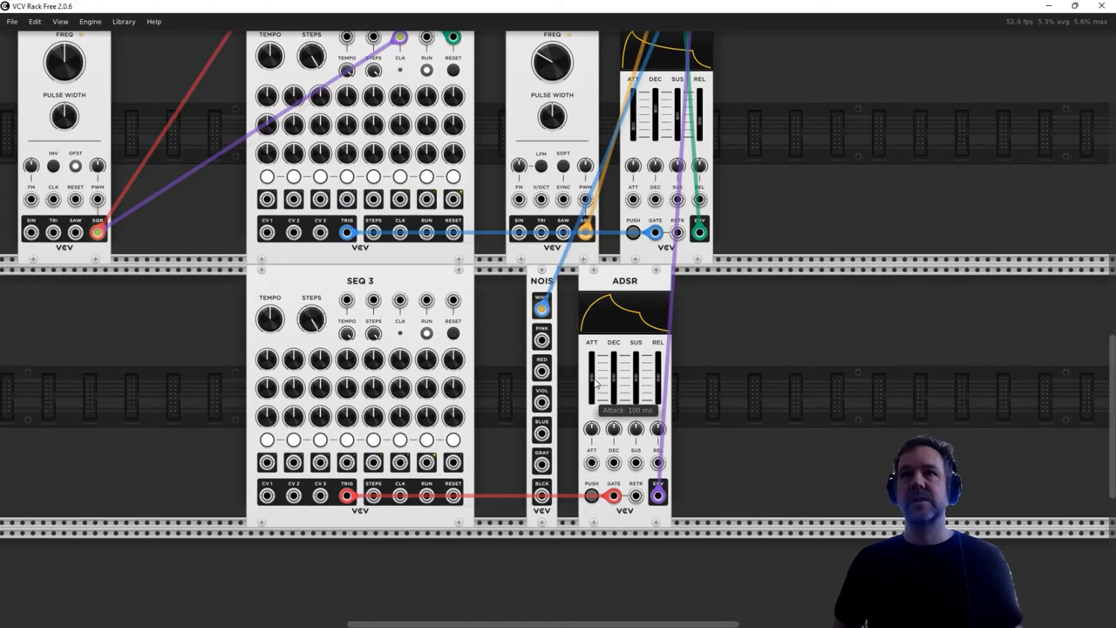
{"action": "scroll", "coordinate": [598, 377], "scroll_direction": "up", "scroll_amount": 1}
{"action": "scroll", "coordinate": [597, 385], "scroll_direction": "up", "scroll_amount": 1}
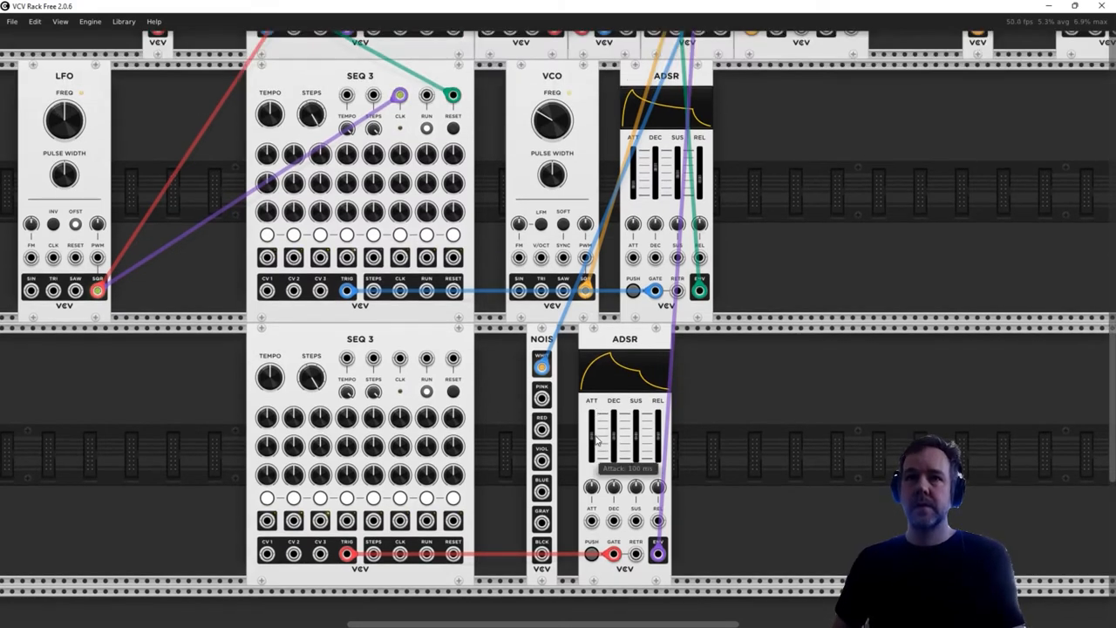
- Lower the attack to its minimum and adjust the release on the noise voice's ADSR for a percussive envelope
{"action": "mouse_move", "coordinate": [597, 436]}
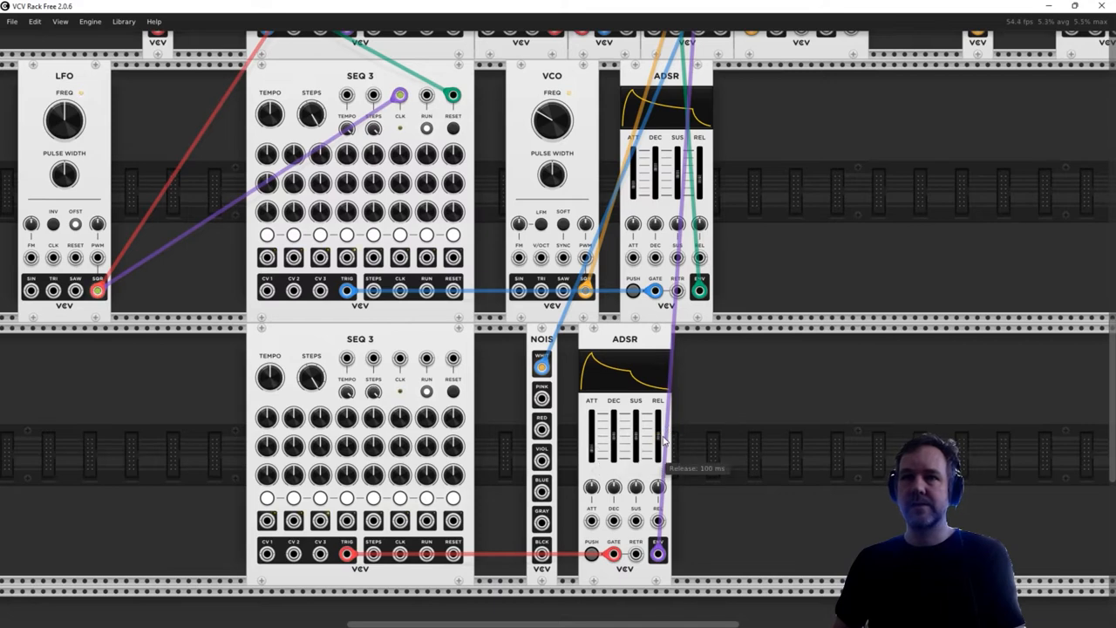
{"action": "left_click_drag", "start_coordinate": [659, 436], "coordinate": [659, 445]}
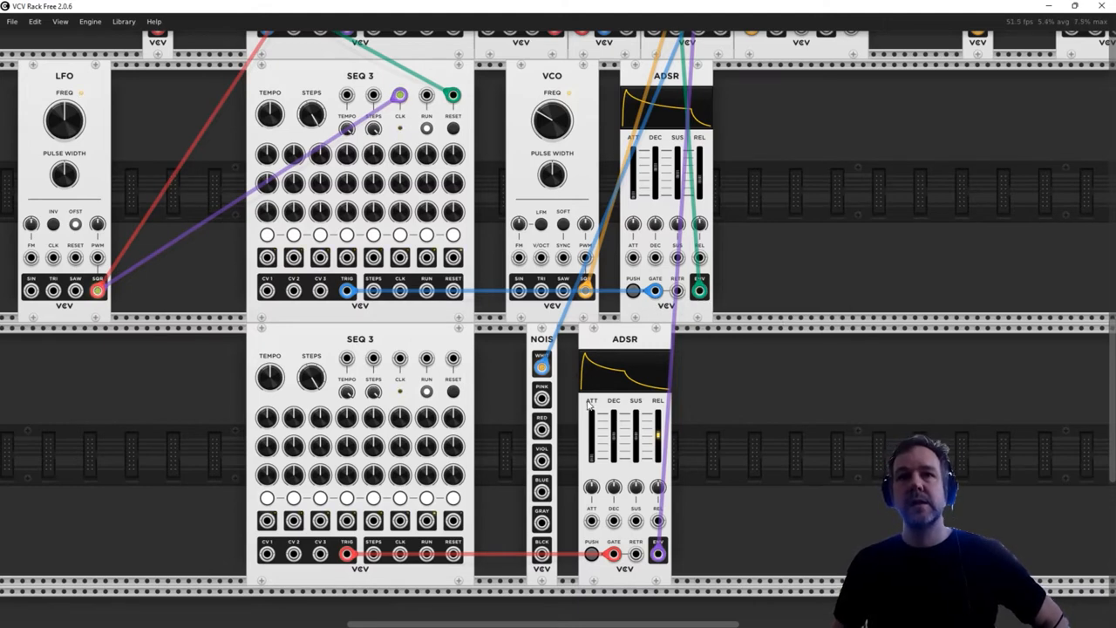
{"action": "left_click", "coordinate": [294, 498]}
{"action": "left_click", "coordinate": [321, 498]}
{"action": "left_click", "coordinate": [346, 498]}
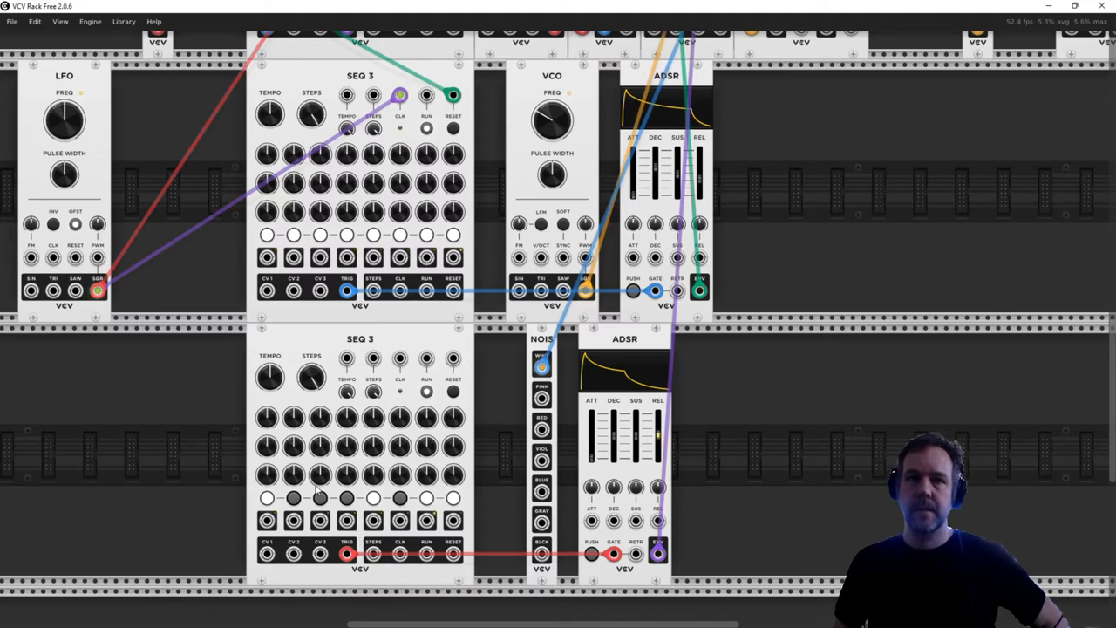
{"action": "left_click", "coordinate": [294, 498]}
{"action": "left_click", "coordinate": [320, 498]}
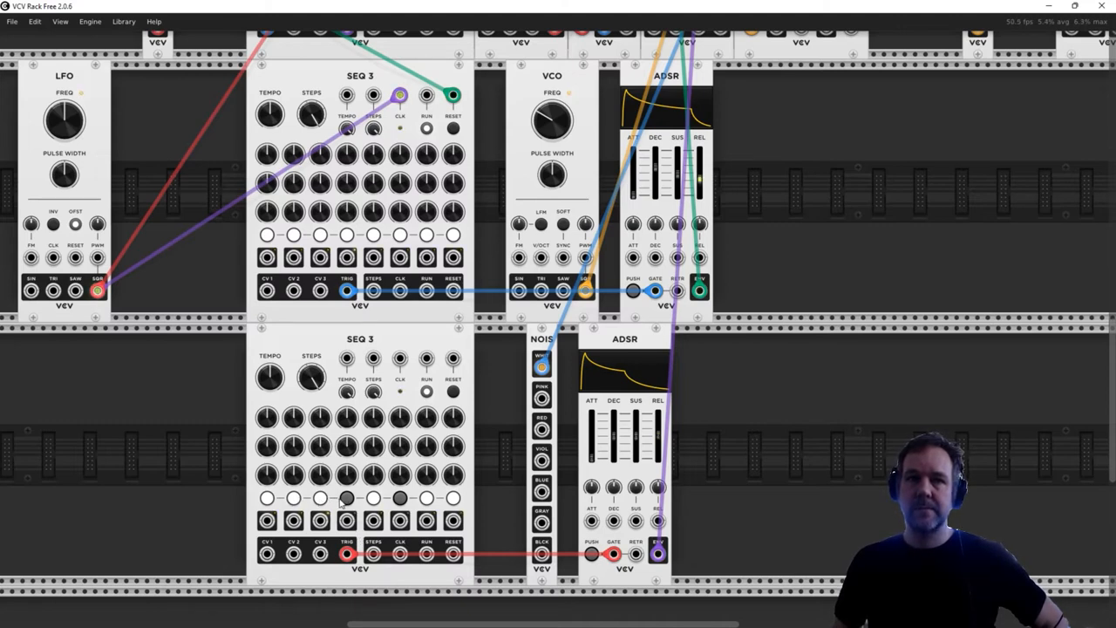
{"action": "left_click", "coordinate": [344, 499]}
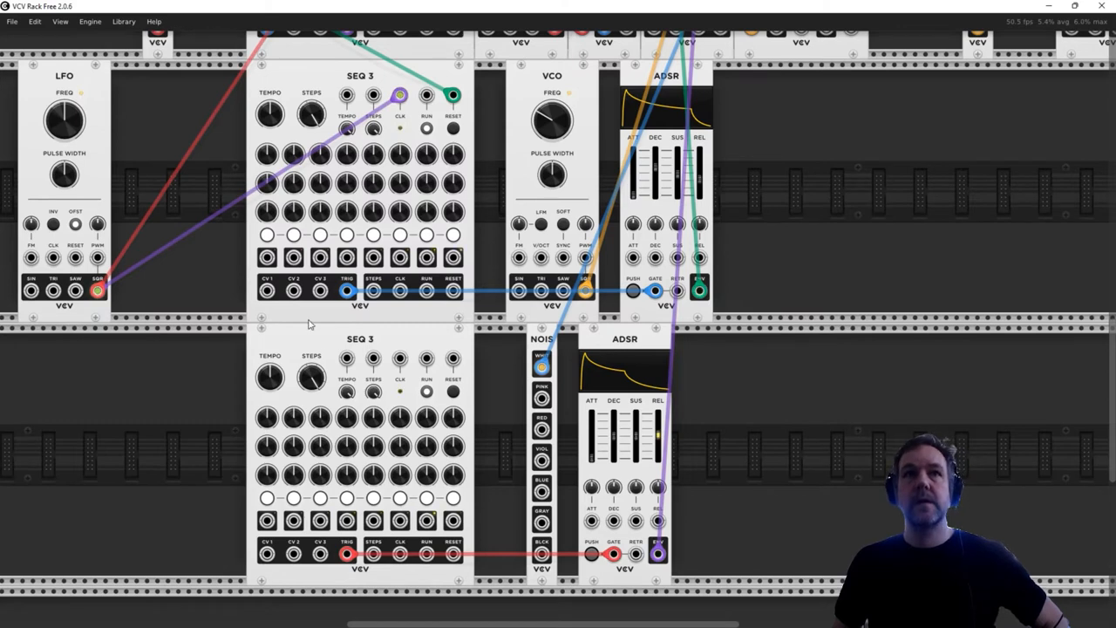
- Switch off the triggers for steps 2, 3, 4 and 6 on the second VCO voice's SEQ 3
{"action": "left_click", "coordinate": [294, 235]}
{"action": "left_click", "coordinate": [320, 235]}
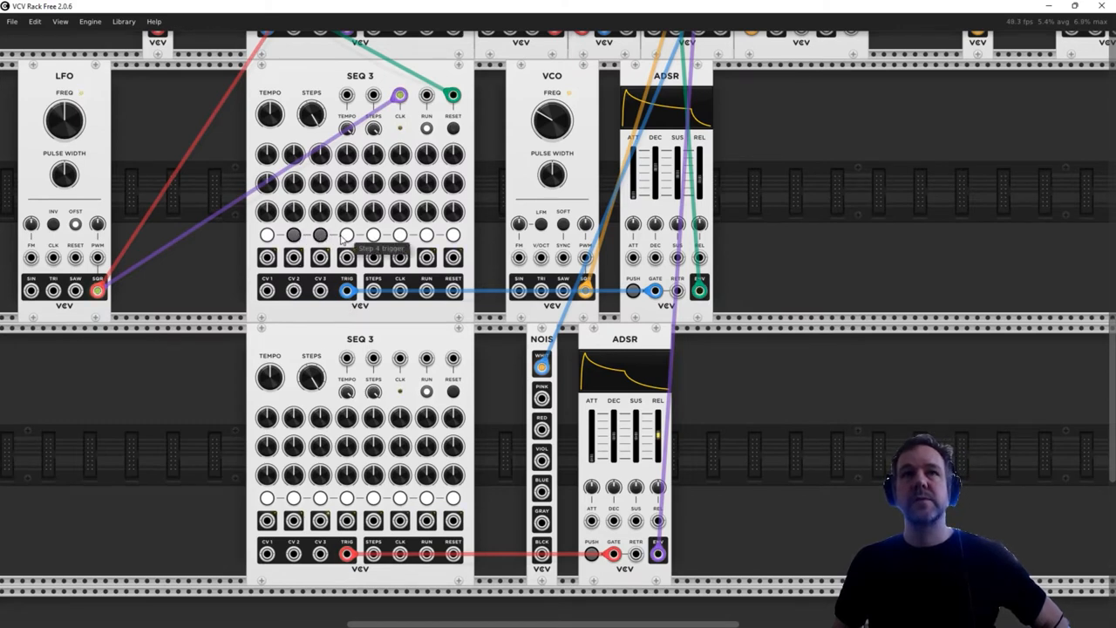
{"action": "left_click", "coordinate": [346, 235]}
{"action": "left_click", "coordinate": [399, 235]}
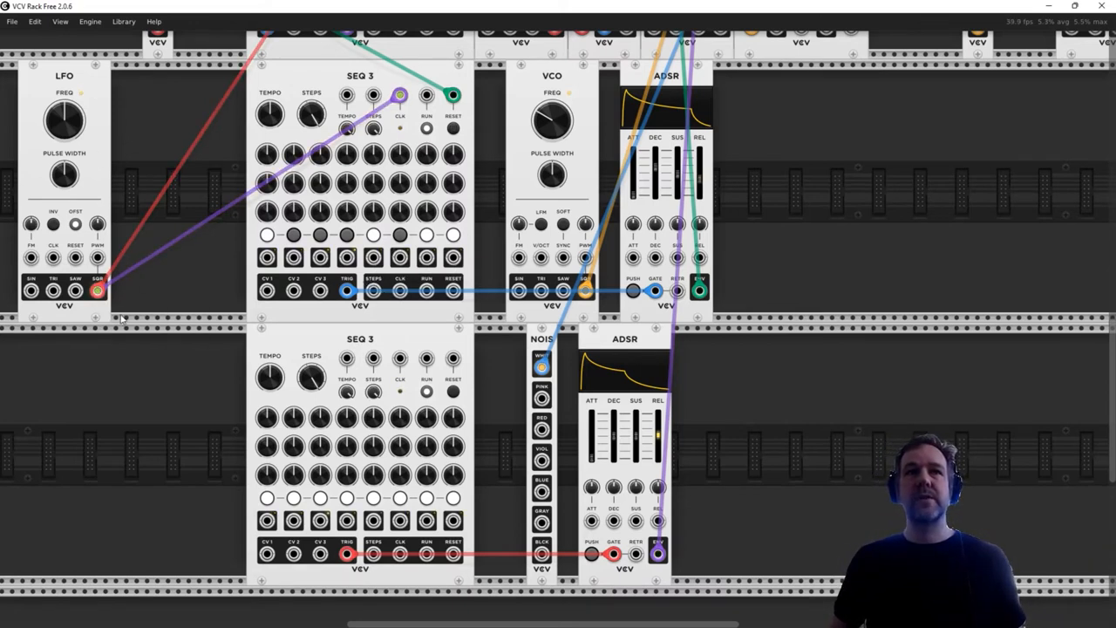
- Patch the clock LFO's SQR output to the bottom SEQ 3's CLK and the middle SEQ 3's step 1 output to its RESET
{"action": "left_click_drag", "start_coordinate": [98, 292], "coordinate": [400, 359]}
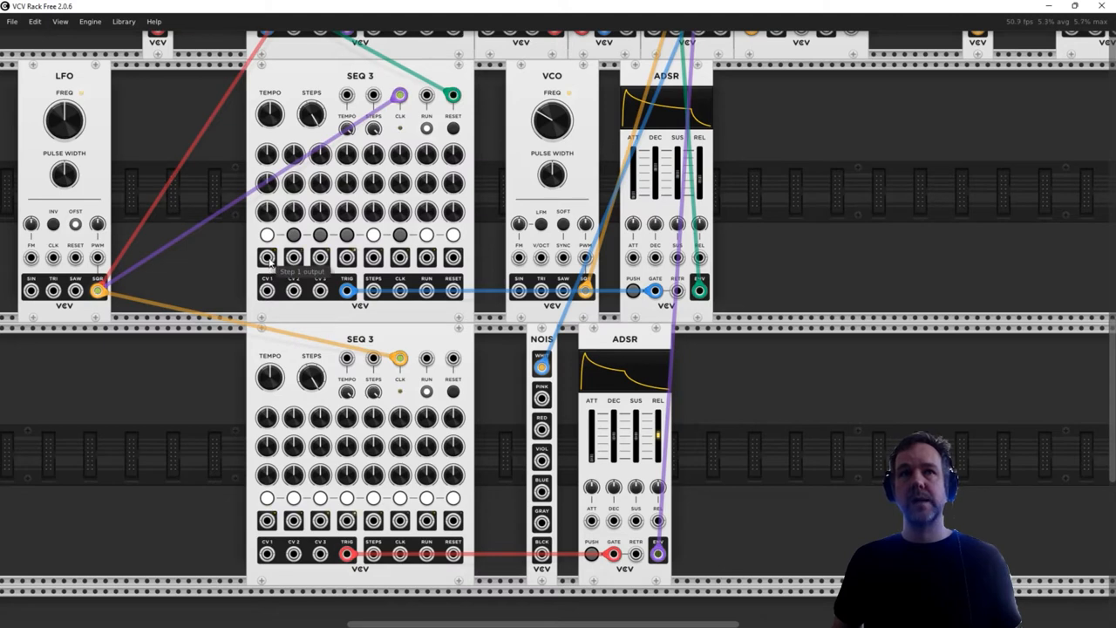
{"action": "left_click_drag", "start_coordinate": [268, 260], "coordinate": [452, 358]}
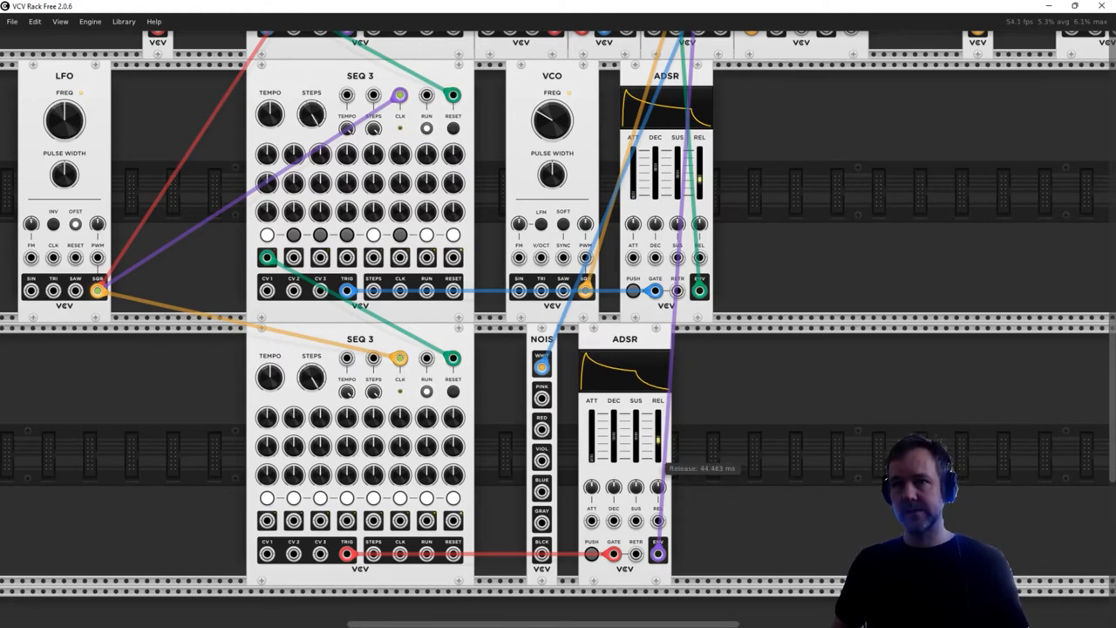
- Raise the channel 2 and 3 levels on VCA MIX and set channel 1 to about -7.5 dB
{"action": "scroll", "coordinate": [791, 325], "scroll_direction": "up", "scroll_amount": 5}
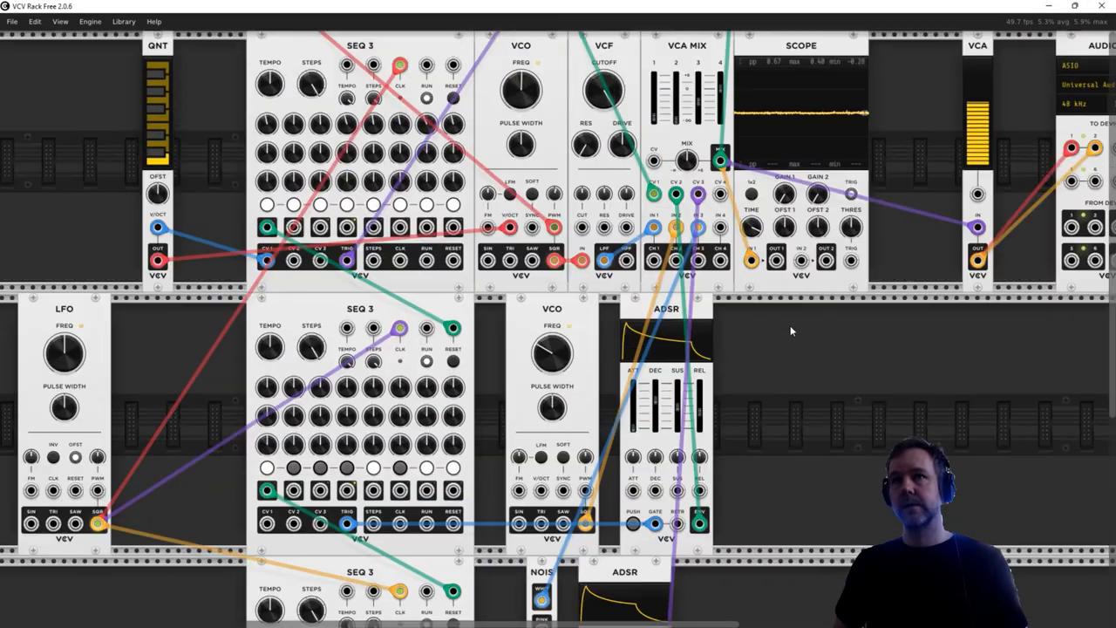
{"action": "scroll", "coordinate": [790, 325], "scroll_direction": "up", "scroll_amount": 2}
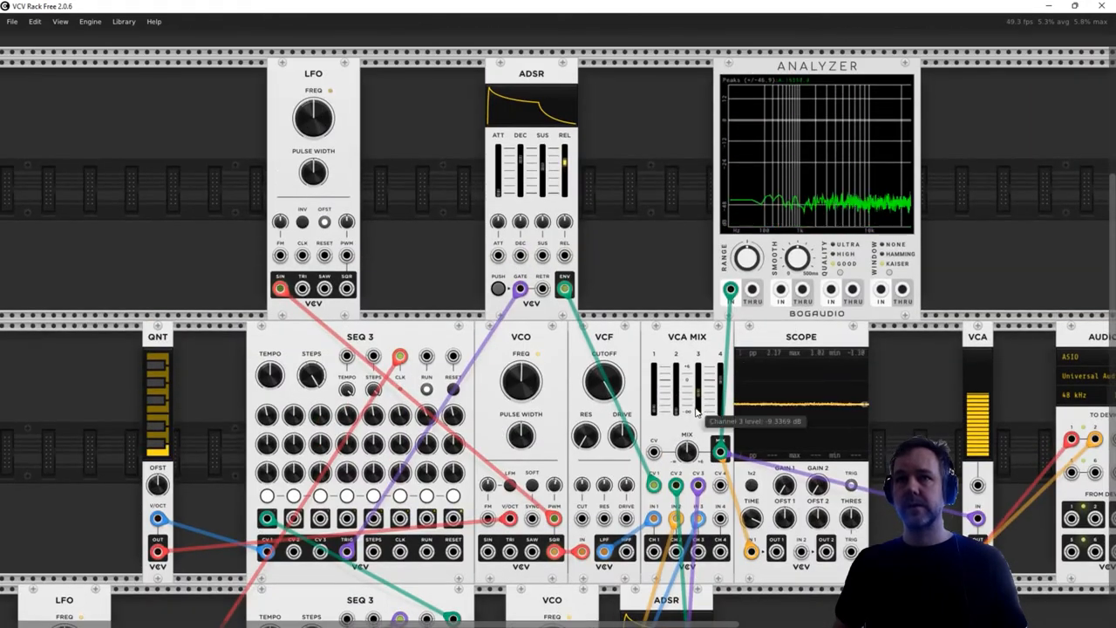
{"action": "left_click_drag", "start_coordinate": [682, 417], "coordinate": [682, 383]}
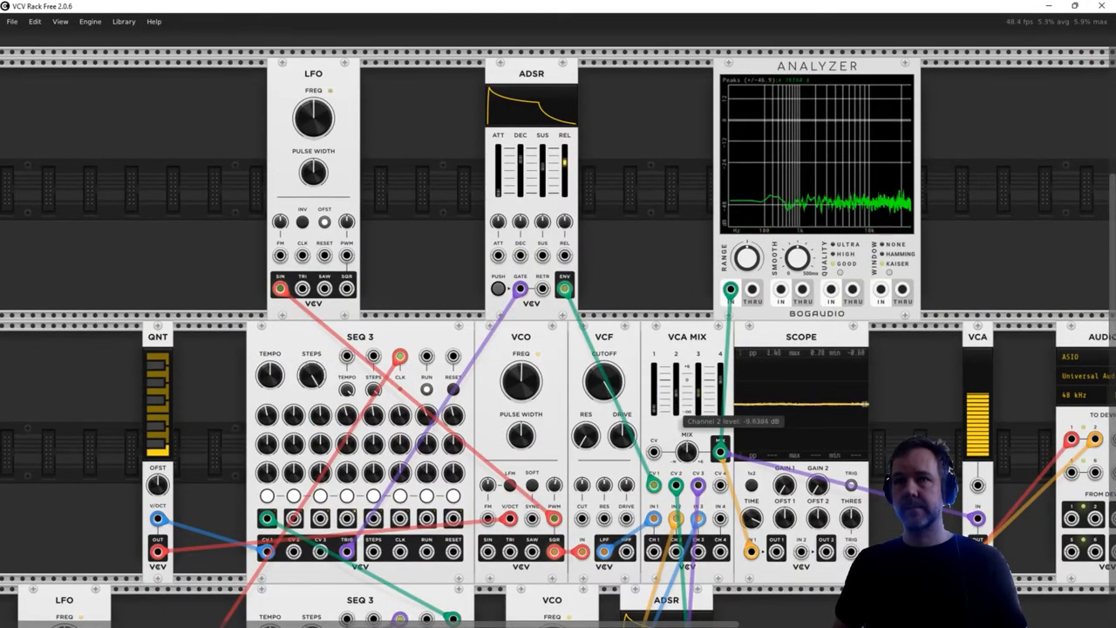
{"action": "left_click_drag", "start_coordinate": [698, 410], "coordinate": [697, 397]}
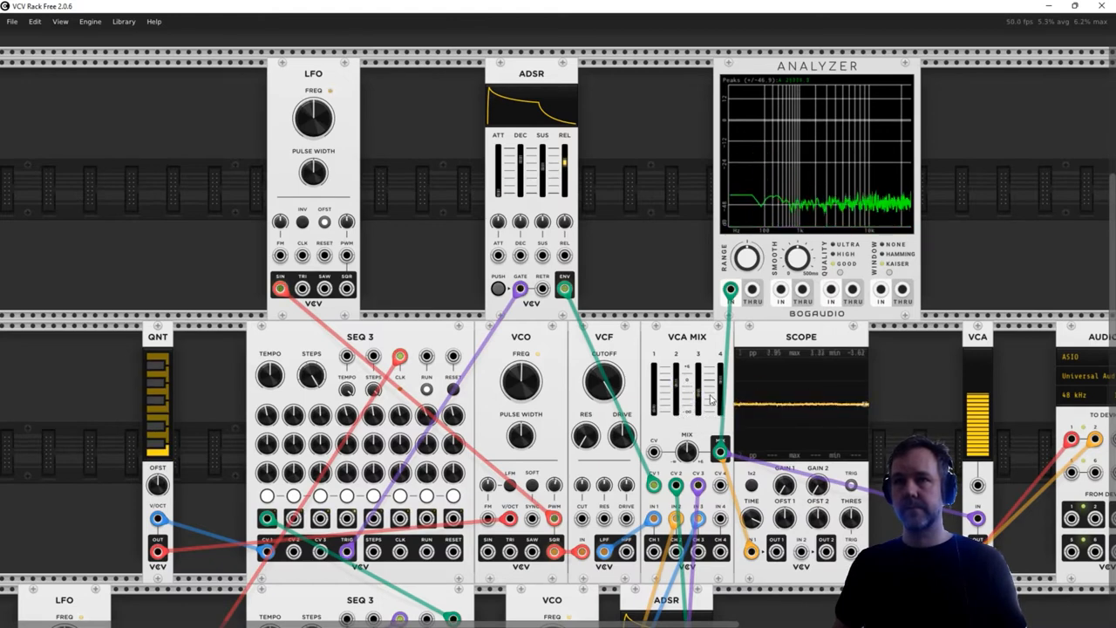
{"action": "left_click_drag", "start_coordinate": [697, 397], "coordinate": [698, 381]}
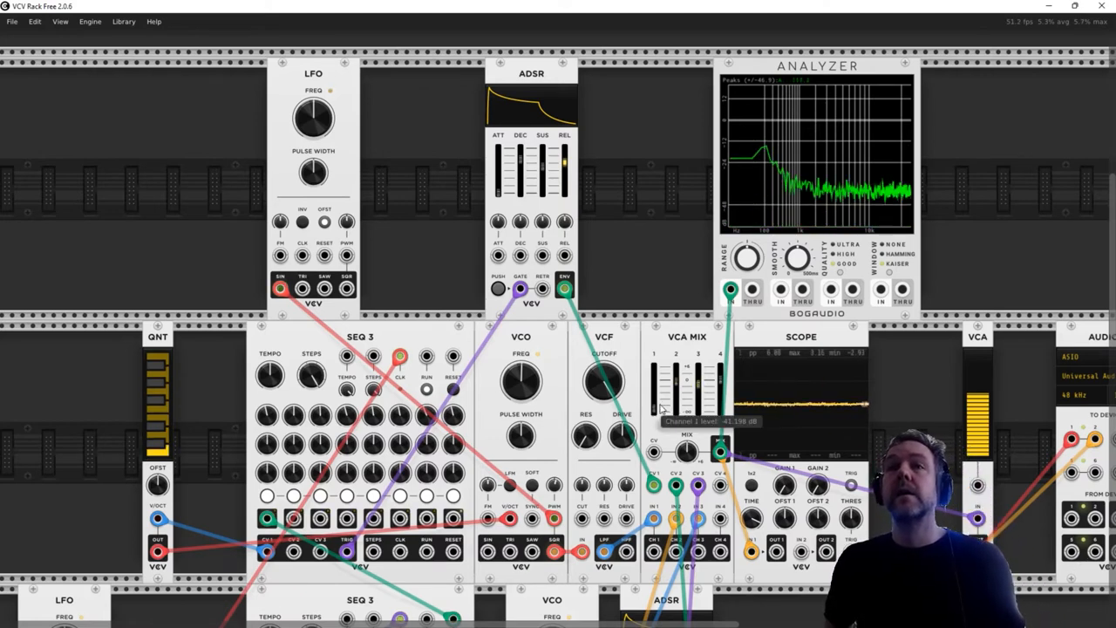
{"action": "left_click_drag", "start_coordinate": [656, 410], "coordinate": [656, 385]}
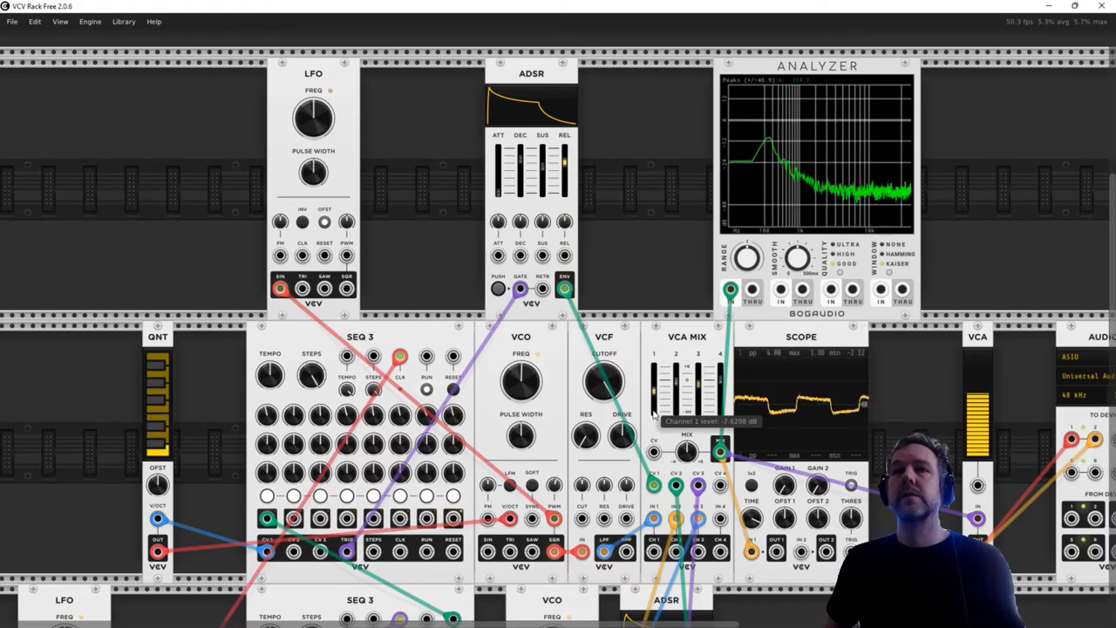
- Speed up the LFO clocking the sequencers to a frequency of about 8.5 Hz
{"action": "scroll", "coordinate": [649, 432], "scroll_direction": "down", "scroll_amount": 5}
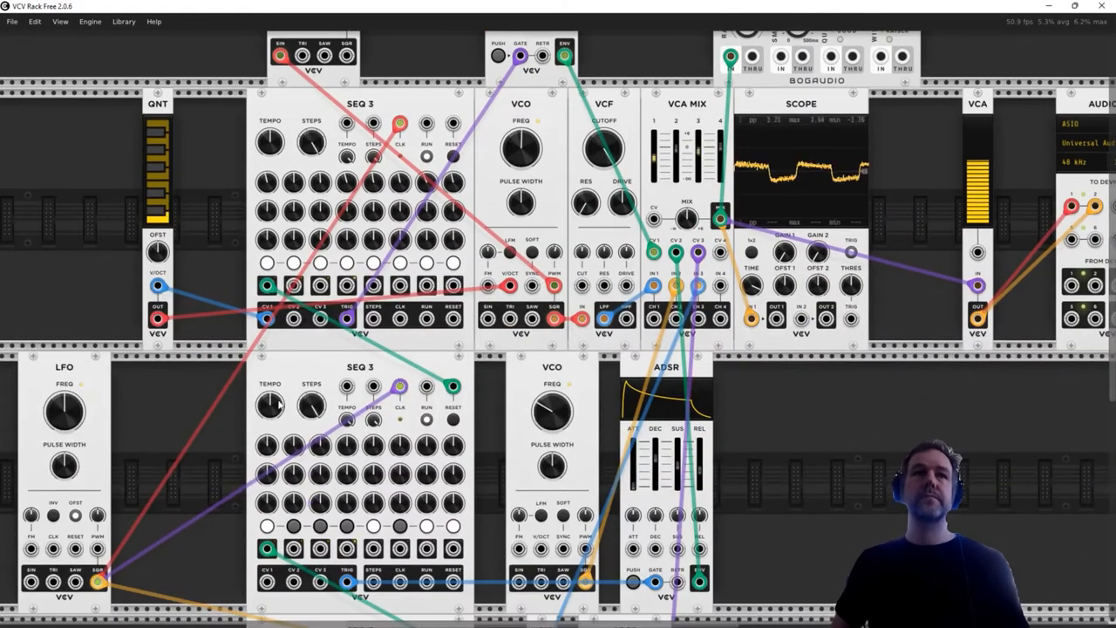
{"action": "mouse_move", "coordinate": [63, 416]}
{"action": "left_click_drag", "start_coordinate": [62, 417], "coordinate": [63, 403]}
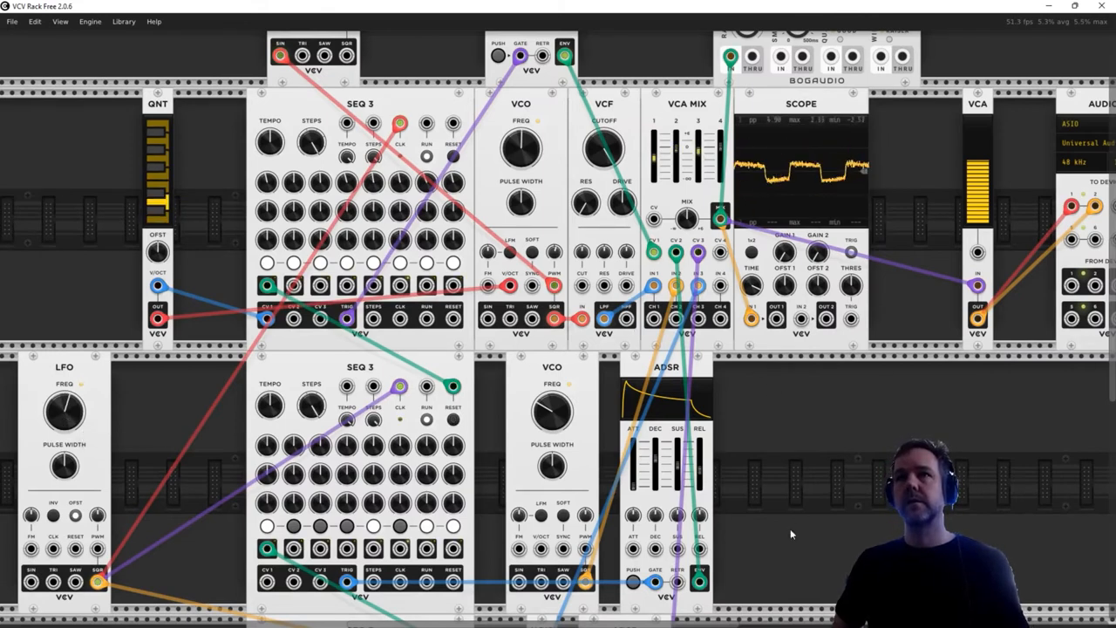
{"action": "scroll", "coordinate": [790, 528], "scroll_direction": "down", "scroll_amount": 5}
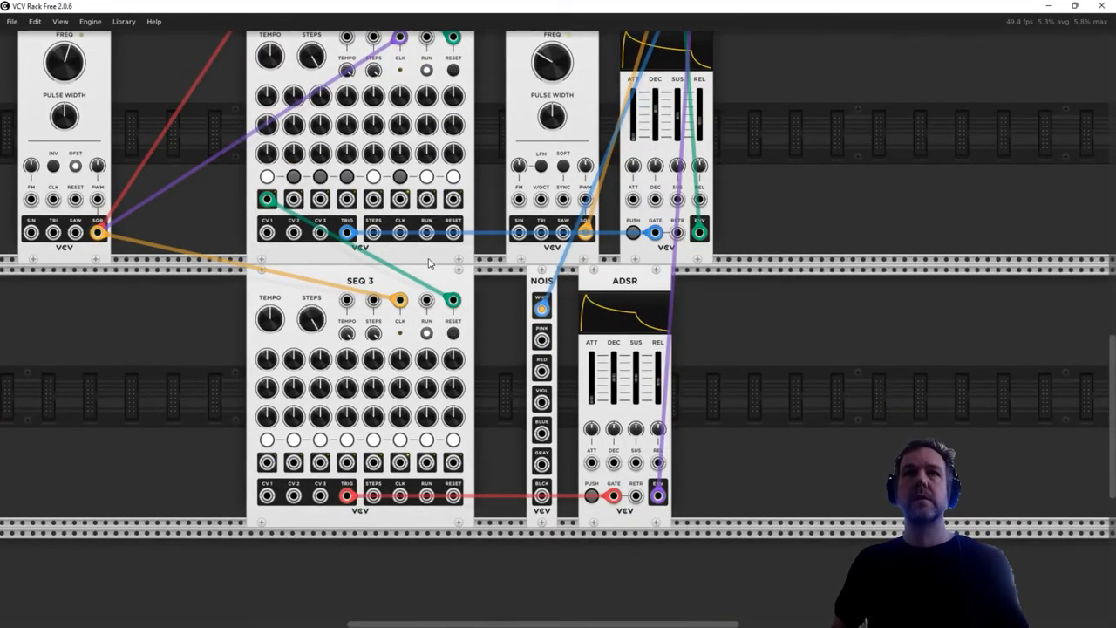
{"action": "scroll", "coordinate": [429, 310], "scroll_direction": "up", "scroll_amount": 8}
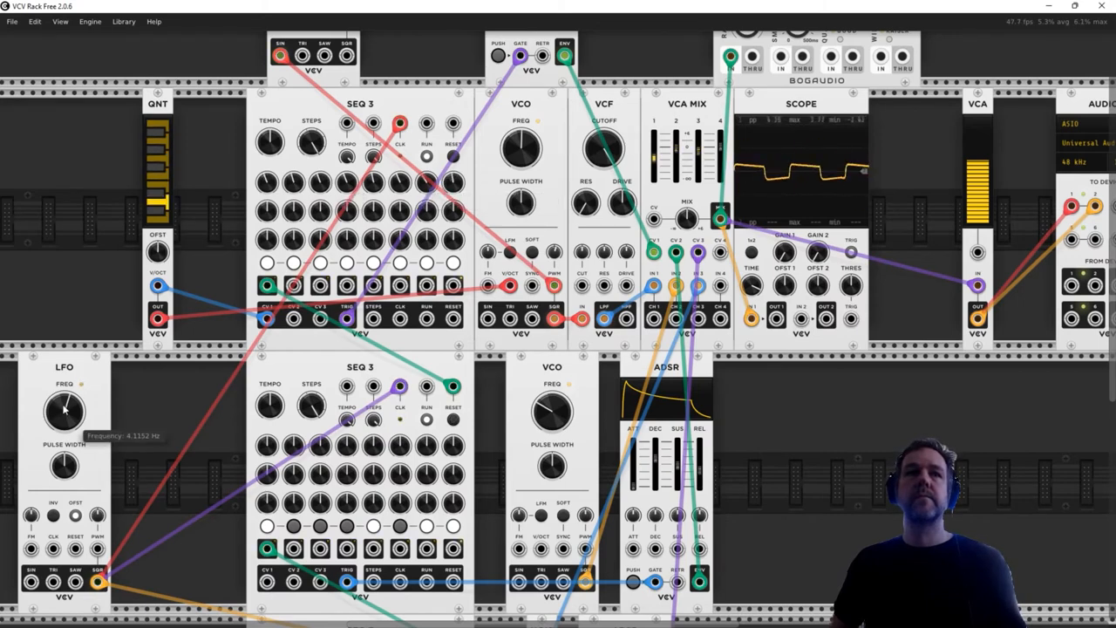
{"action": "left_click_drag", "start_coordinate": [64, 409], "coordinate": [63, 384]}
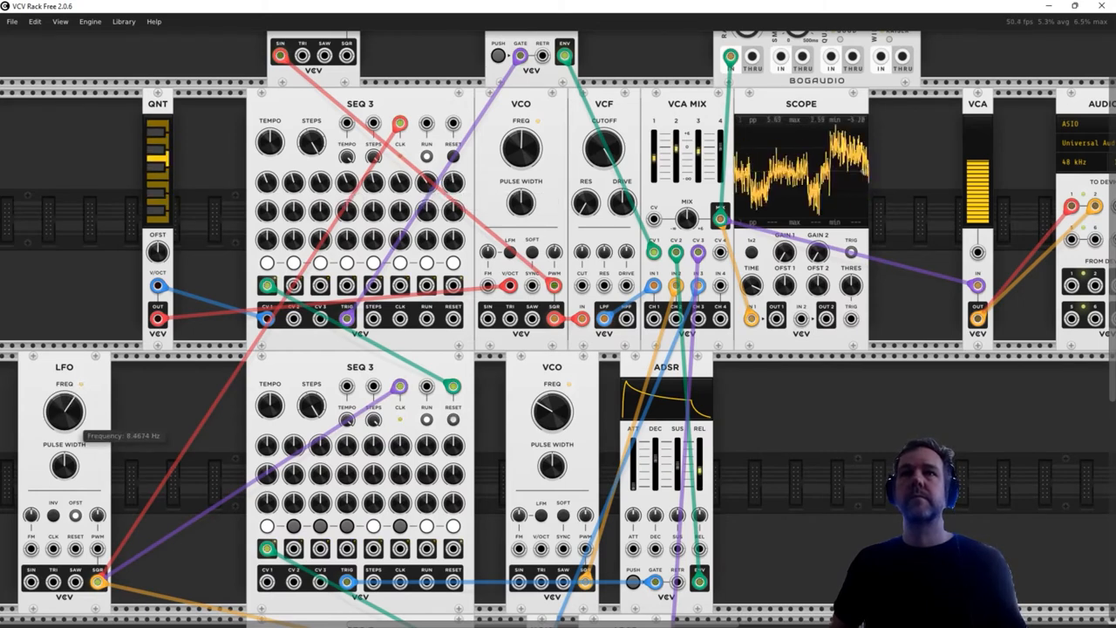
- Reduce the level of the output VCA feeding the audio module to about 22%
{"action": "scroll", "coordinate": [440, 426], "scroll_direction": "down", "scroll_amount": 2}
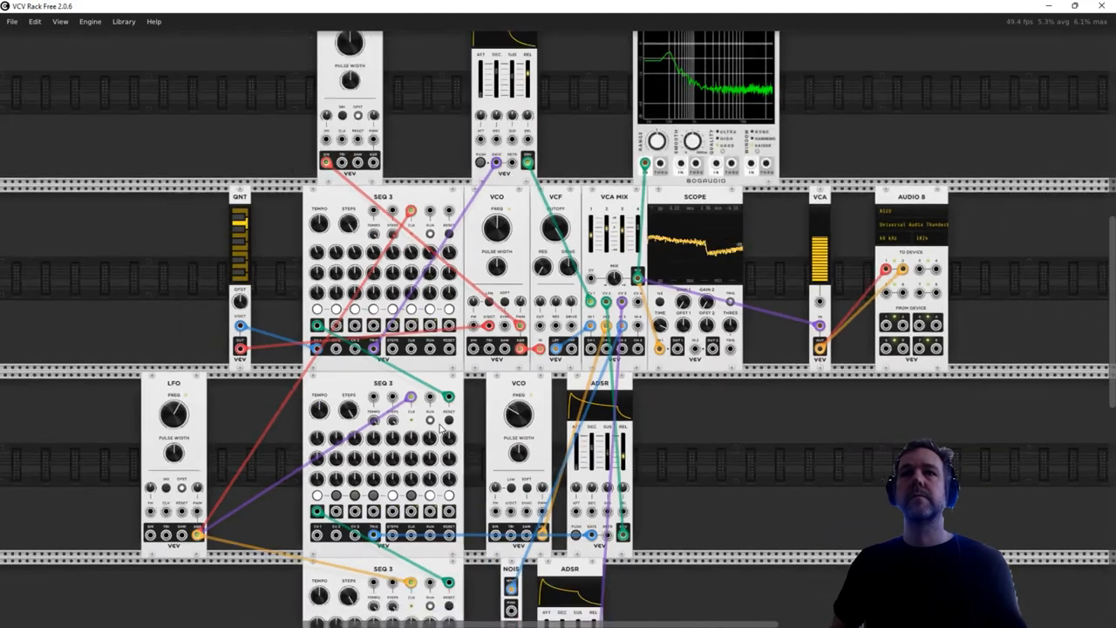
{"action": "scroll", "coordinate": [441, 427], "scroll_direction": "down", "scroll_amount": 2}
{"action": "scroll", "coordinate": [642, 456], "scroll_direction": "down", "scroll_amount": 3}
{"action": "scroll", "coordinate": [642, 456], "scroll_direction": "up", "scroll_amount": 1}
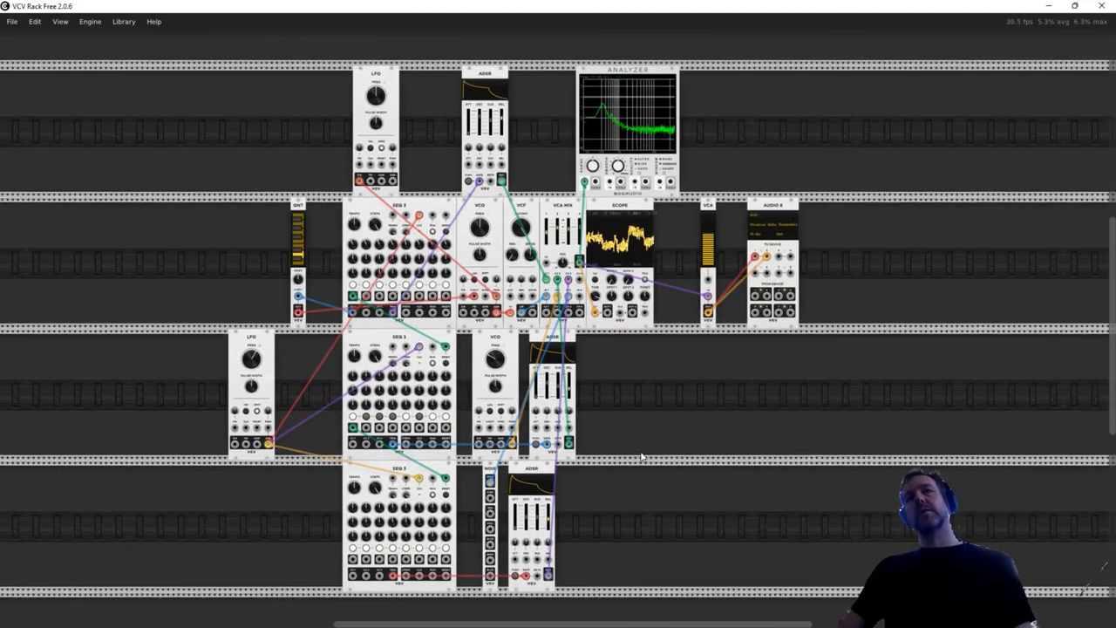
{"action": "mouse_move", "coordinate": [712, 239]}
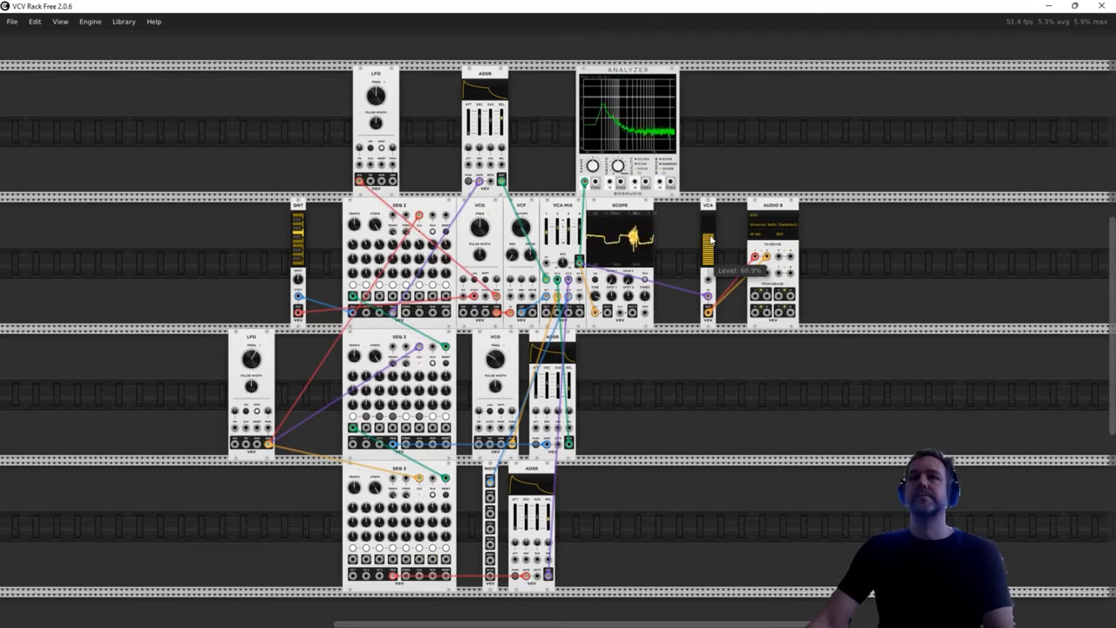
{"action": "left_click_drag", "start_coordinate": [711, 240], "coordinate": [712, 264]}
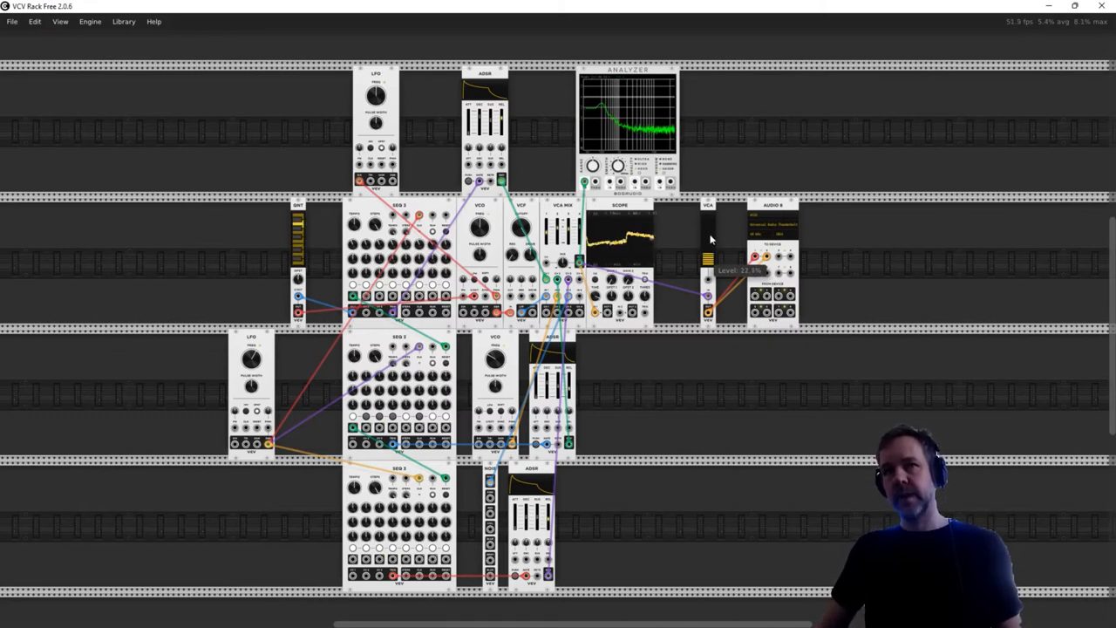
- Retune the first voice's melody by adjusting the CV 1 knobs of several steps on the top SEQ 3, including steps 1 to 4 and 8
{"action": "scroll", "coordinate": [417, 256], "scroll_direction": "up", "scroll_amount": 5}
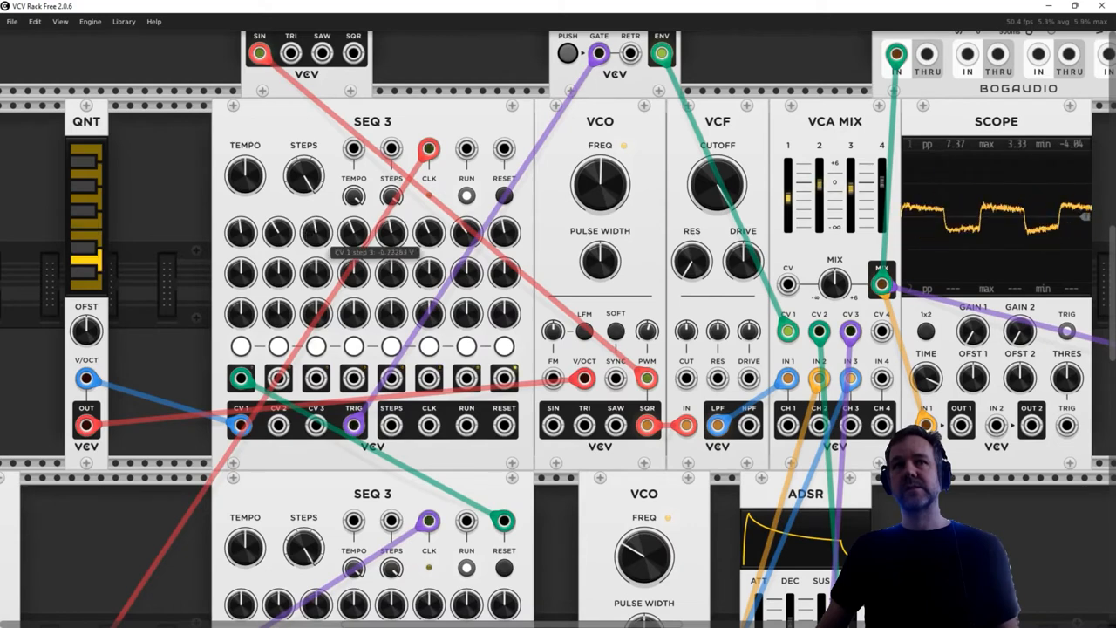
{"action": "left_click_drag", "start_coordinate": [313, 236], "coordinate": [425, 215]}
{"action": "left_click_drag", "start_coordinate": [503, 234], "coordinate": [502, 264]}
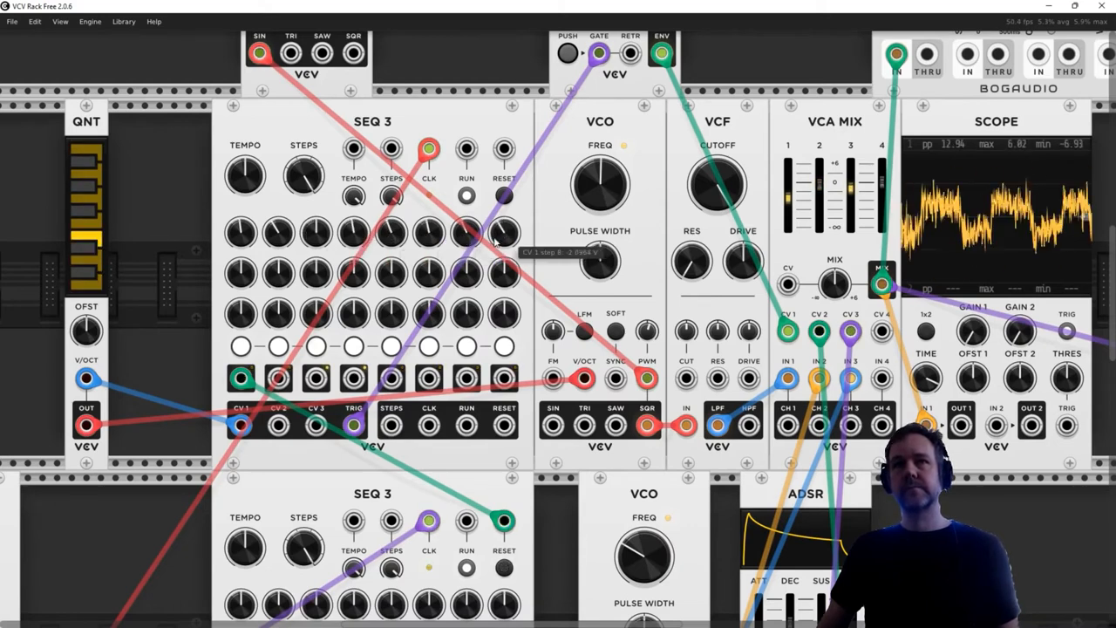
{"action": "left_click_drag", "start_coordinate": [241, 235], "coordinate": [240, 264]}
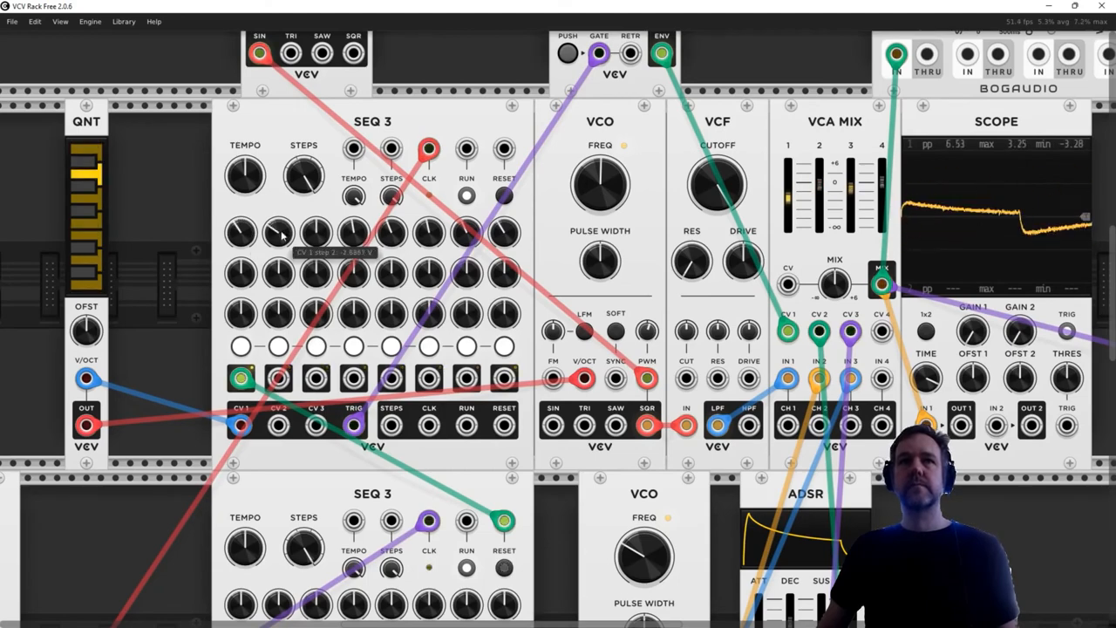
{"action": "left_click_drag", "start_coordinate": [281, 225], "coordinate": [271, 229]}
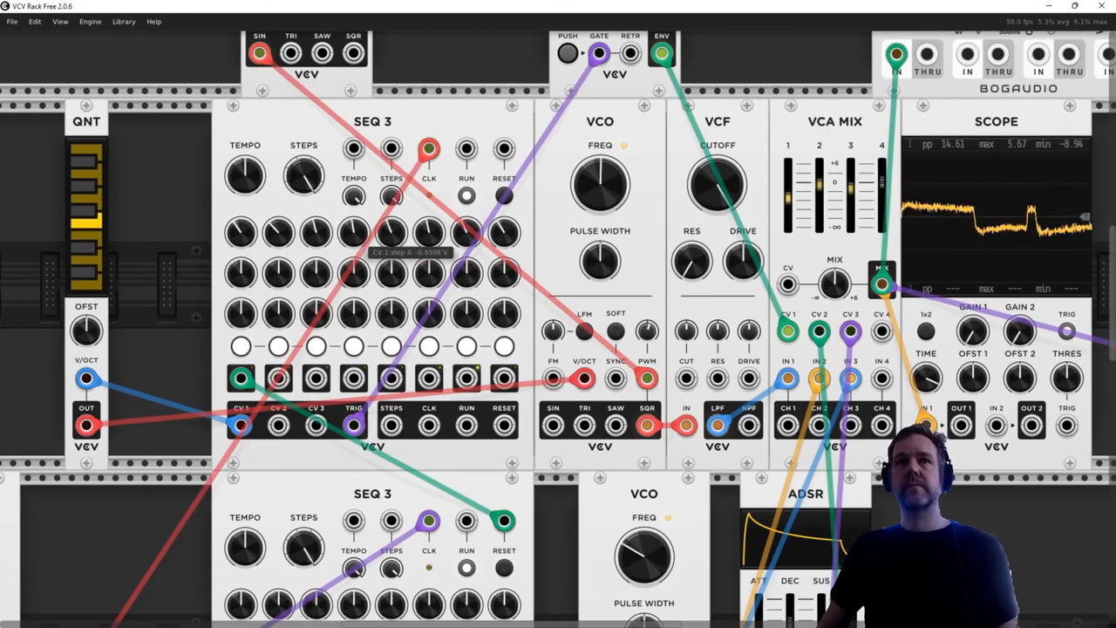
{"action": "left_click_drag", "start_coordinate": [353, 234], "coordinate": [429, 218]}
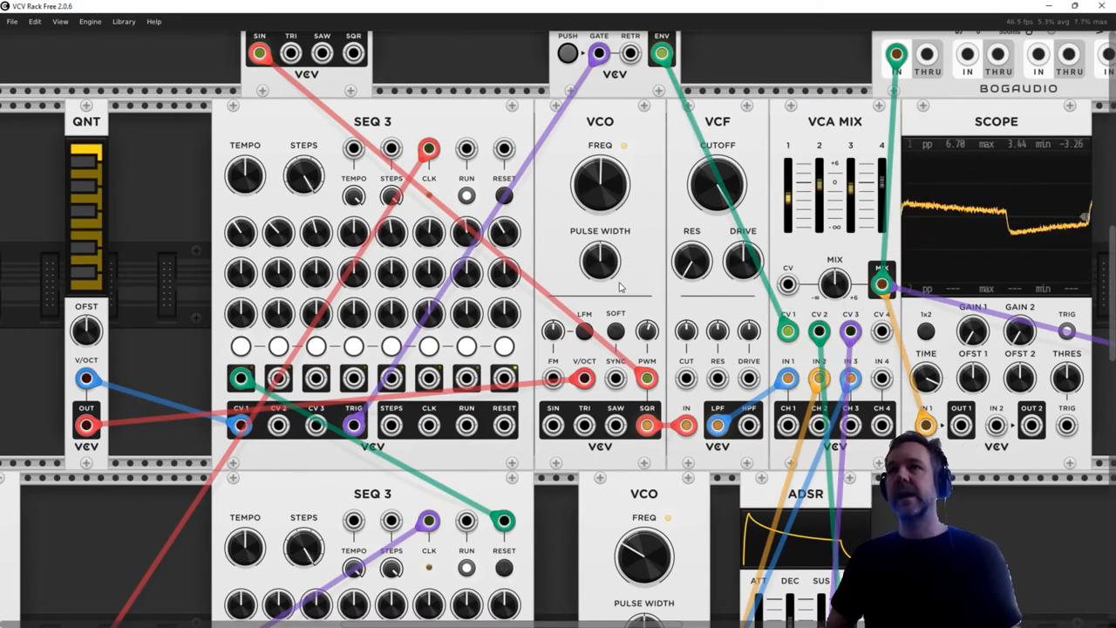
- Silence the patch by lowering the output VCA's level to zero
{"action": "scroll", "coordinate": [620, 287], "scroll_direction": "down", "scroll_amount": 5}
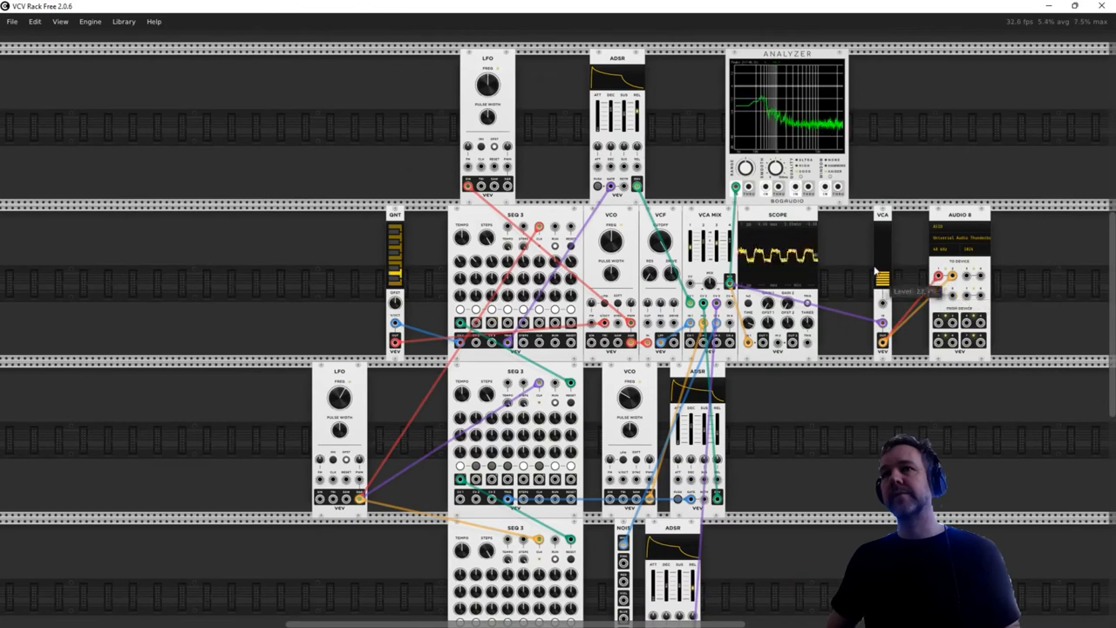
{"action": "left_click_drag", "start_coordinate": [884, 280], "coordinate": [884, 280]}
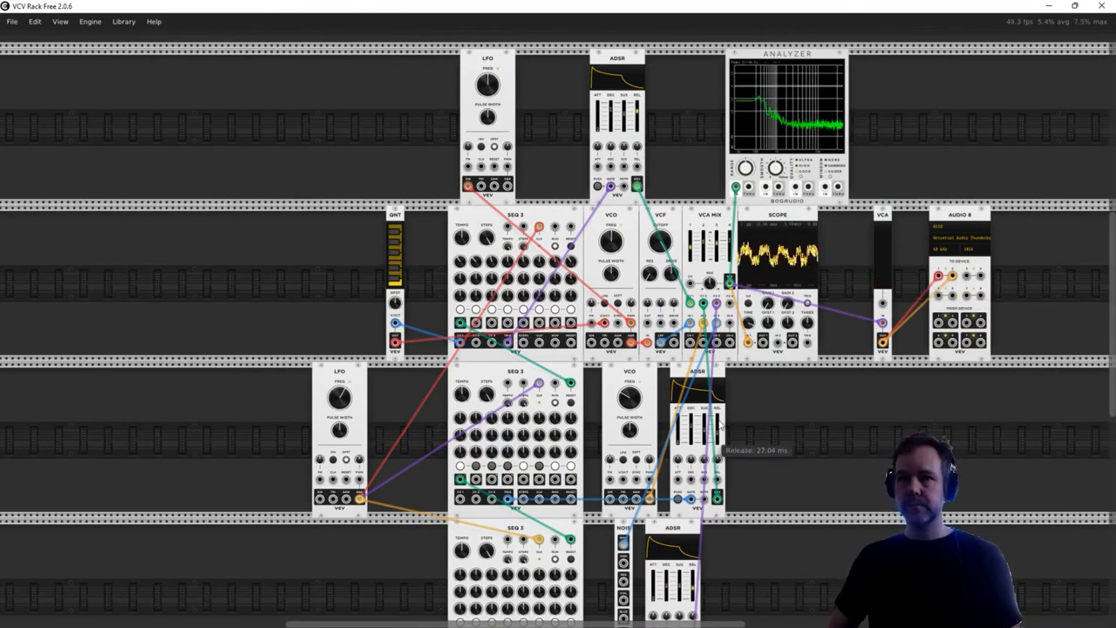